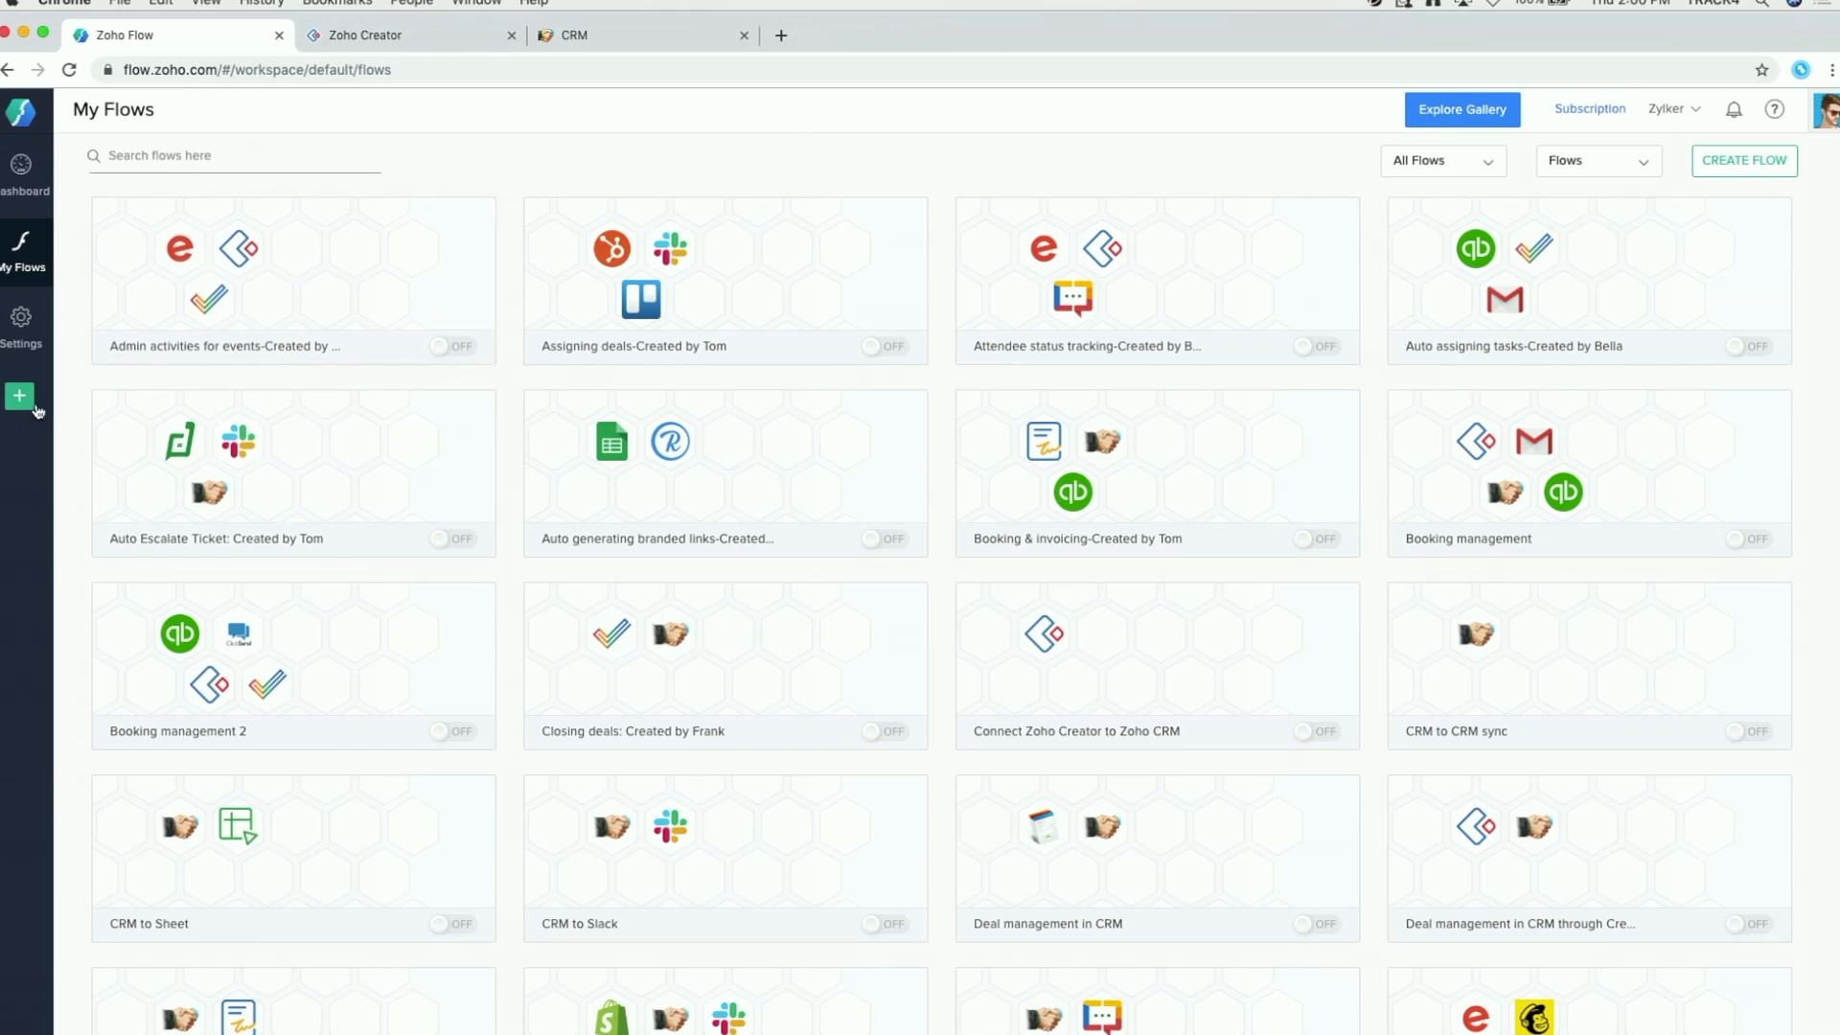
# Step: Create a new flow named 'ZCreator to ZCRM'
pyautogui.click(23, 402)
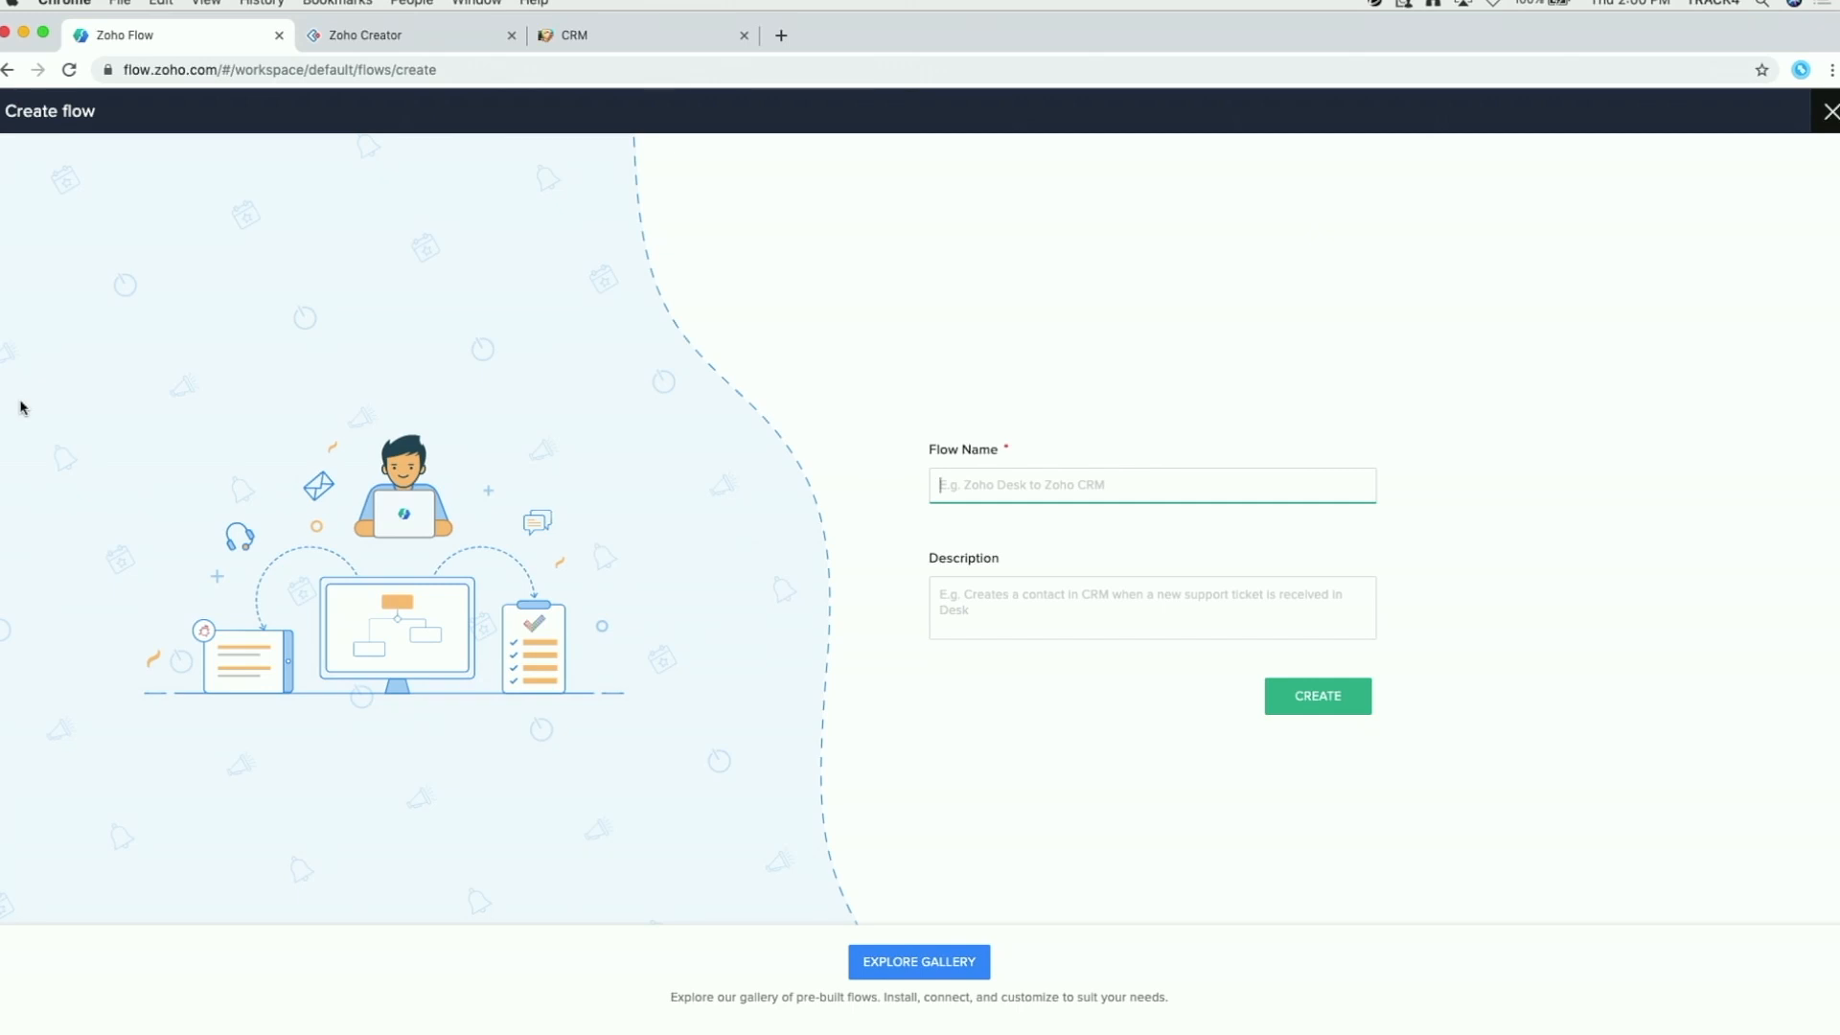
pyautogui.write('ZCreator to ZCRM')
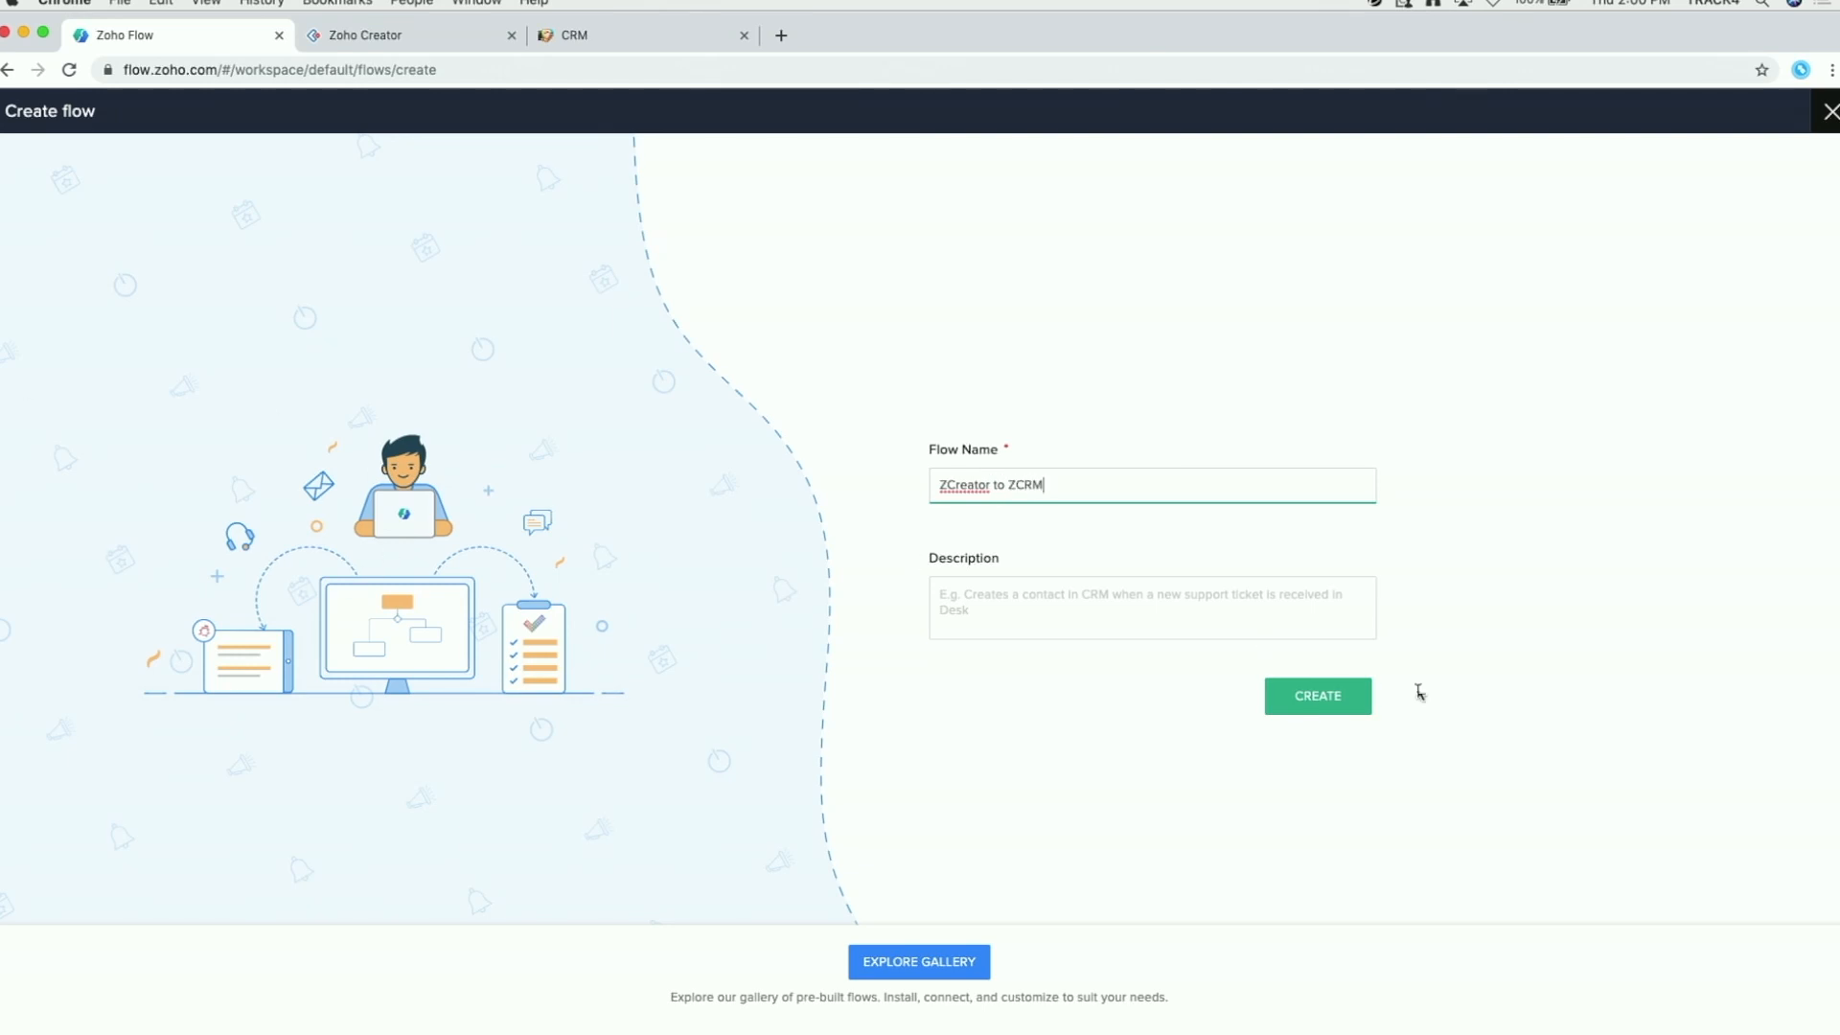
pyautogui.click(1311, 703)
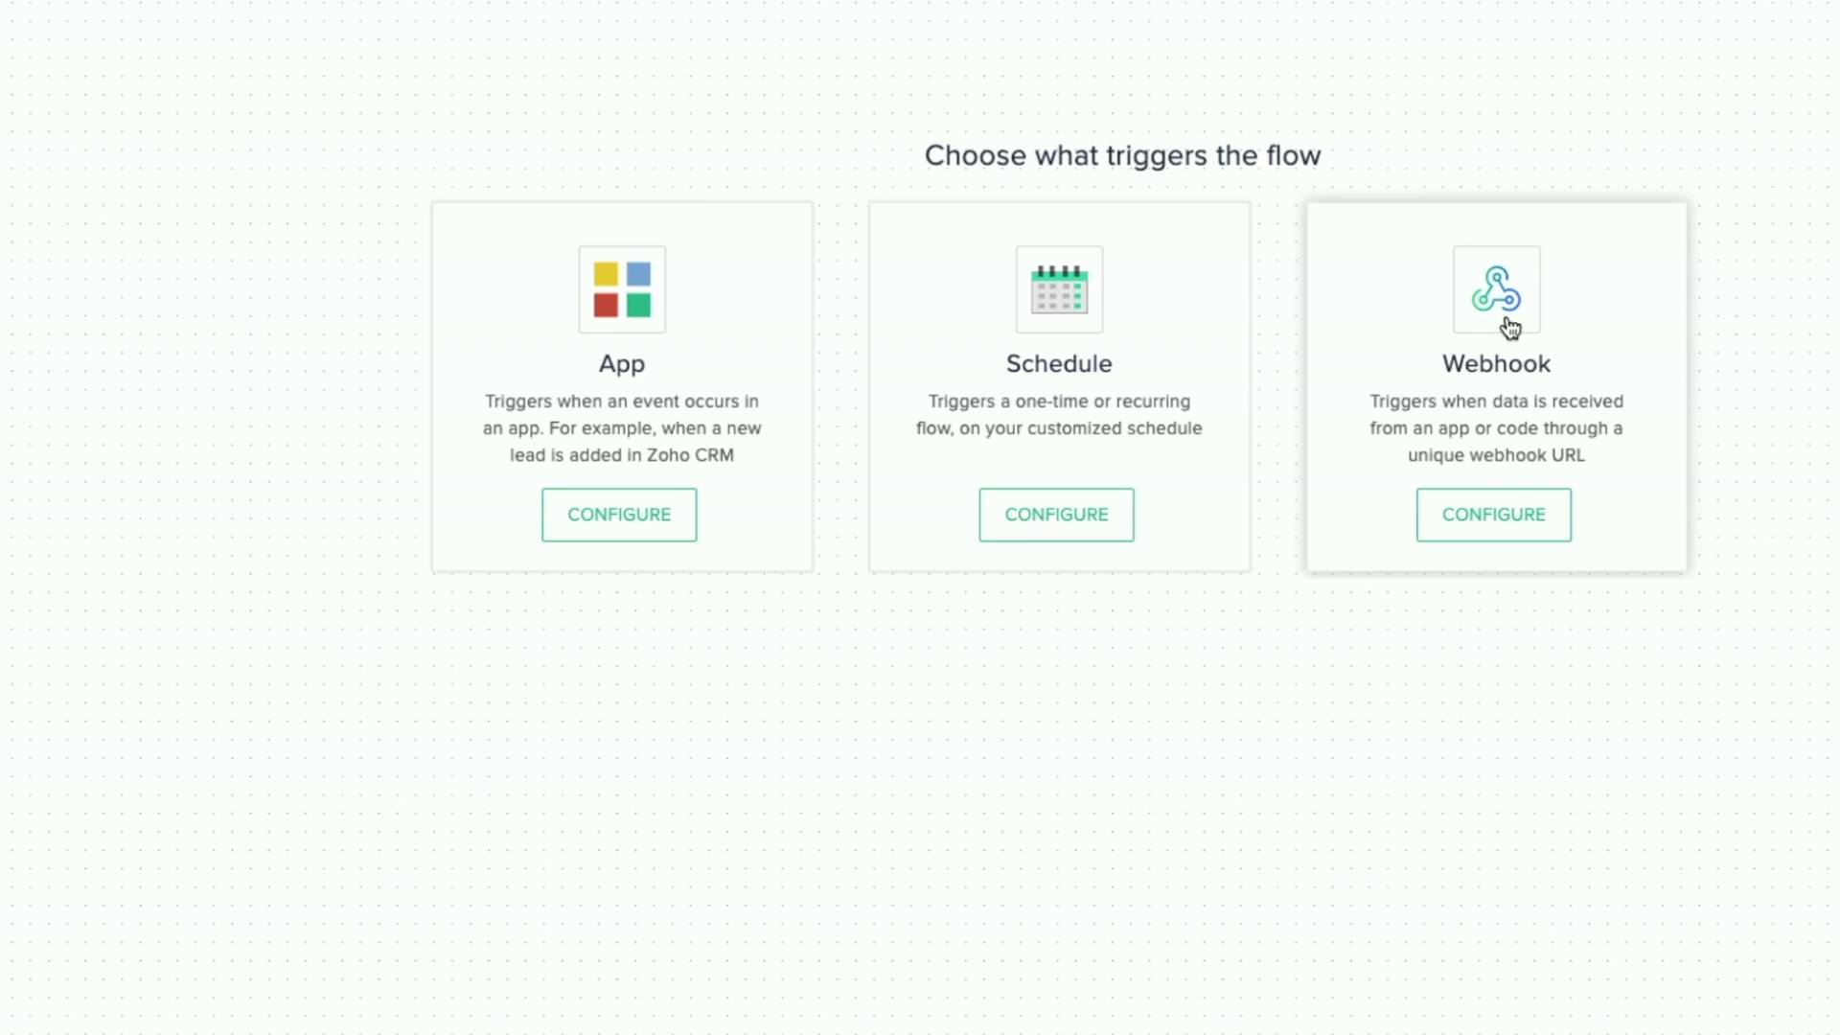
# Step: Choose Zoho Creator, found by searching 'crea', as the app that triggers the flow
pyautogui.click(600, 516)
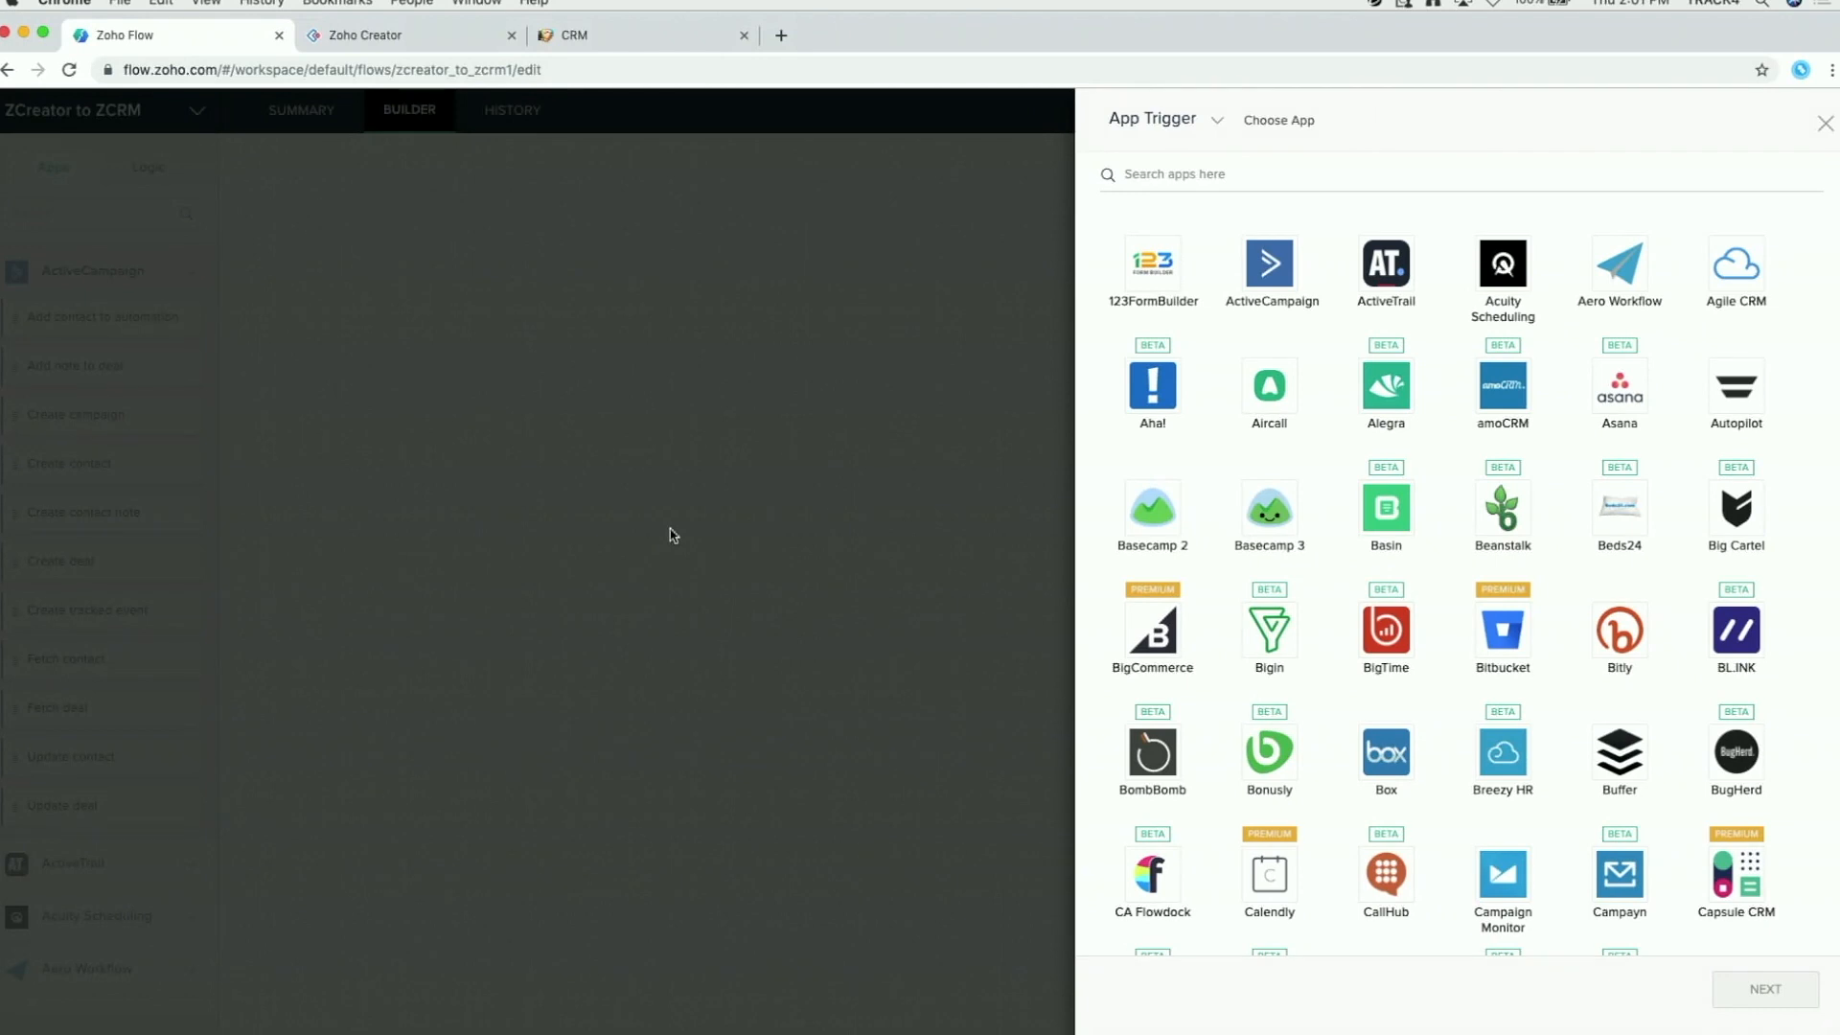
pyautogui.scroll(-1, 1491, 485)
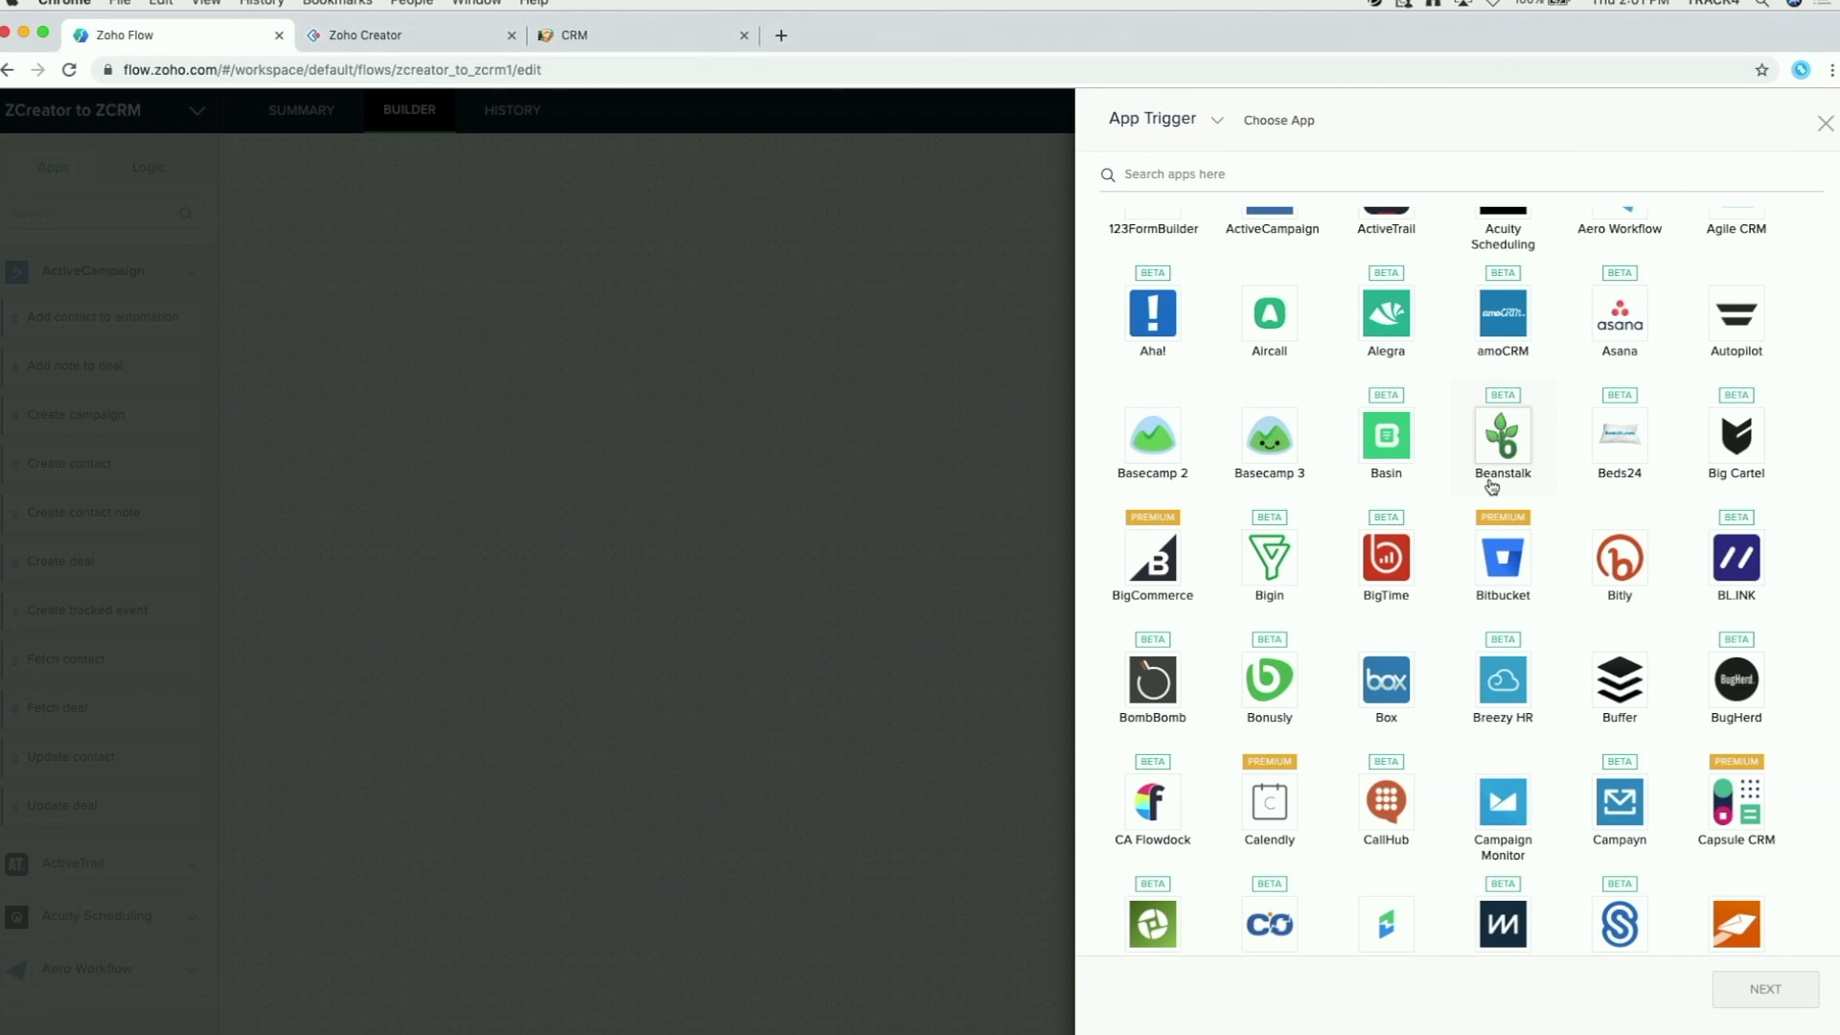
pyautogui.scroll(1, 1491, 486)
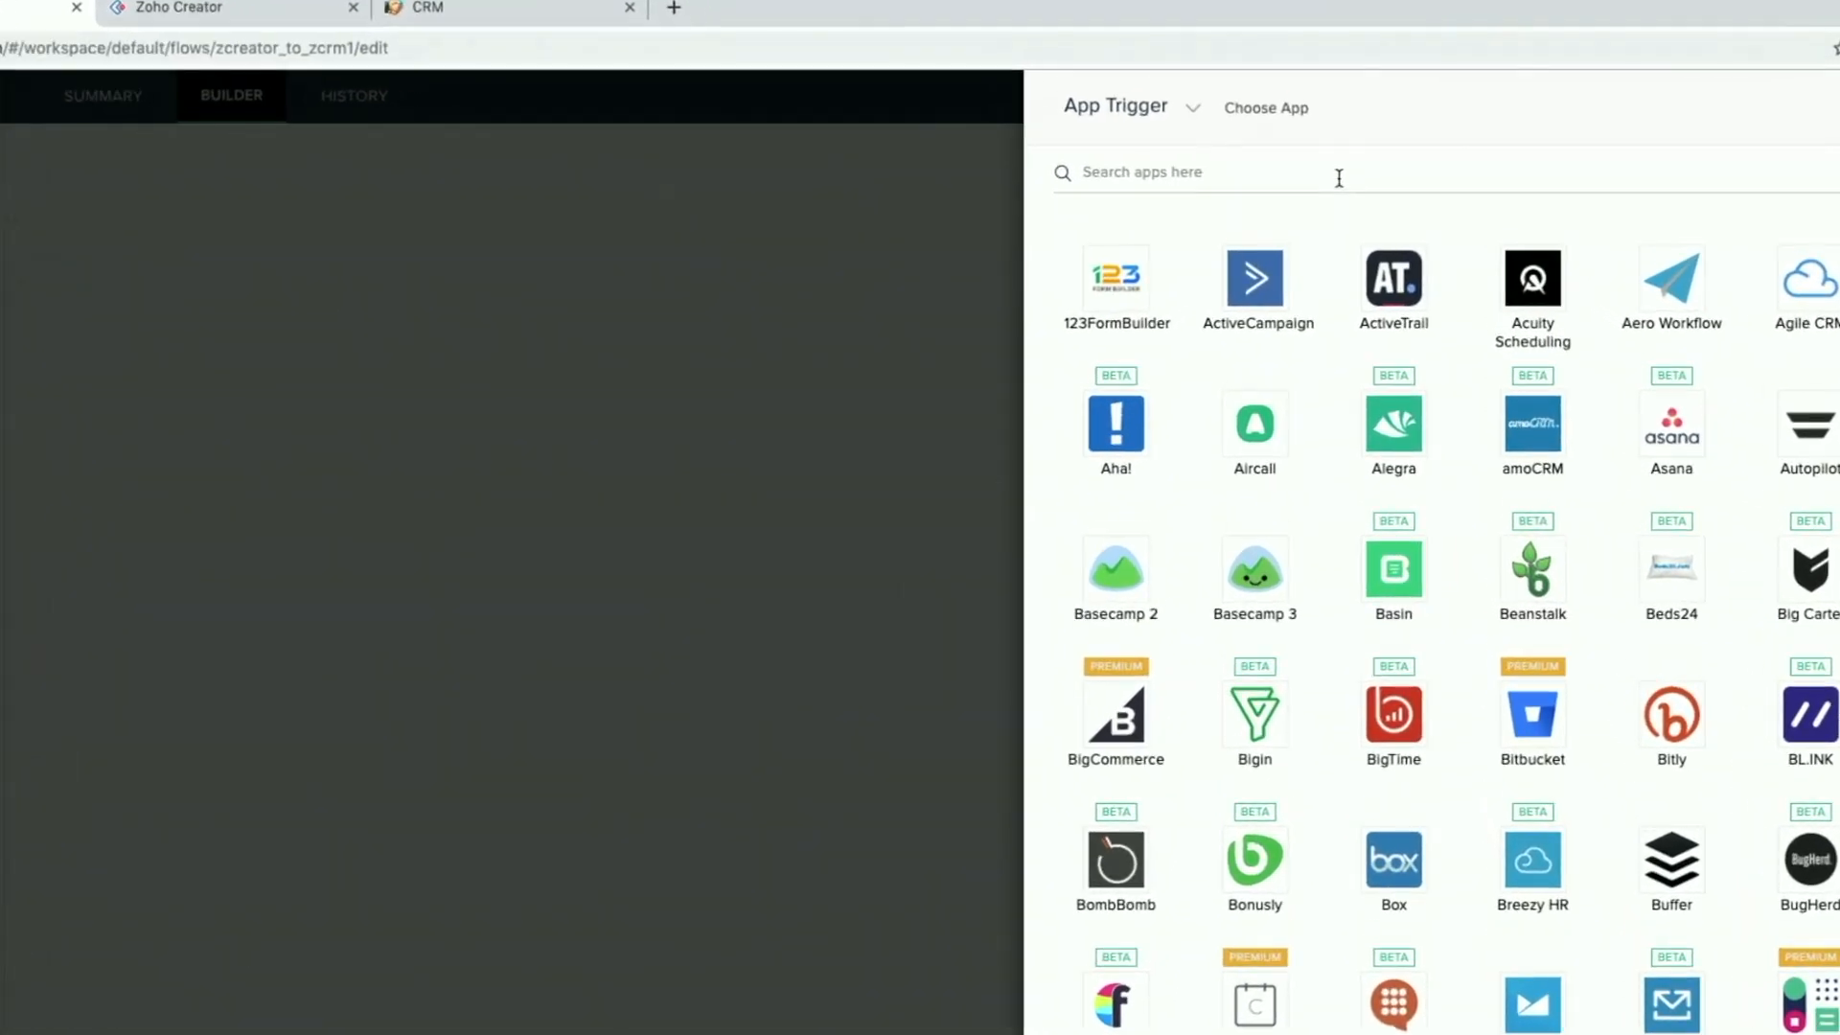
pyautogui.click(1124, 170)
pyautogui.write('crea')
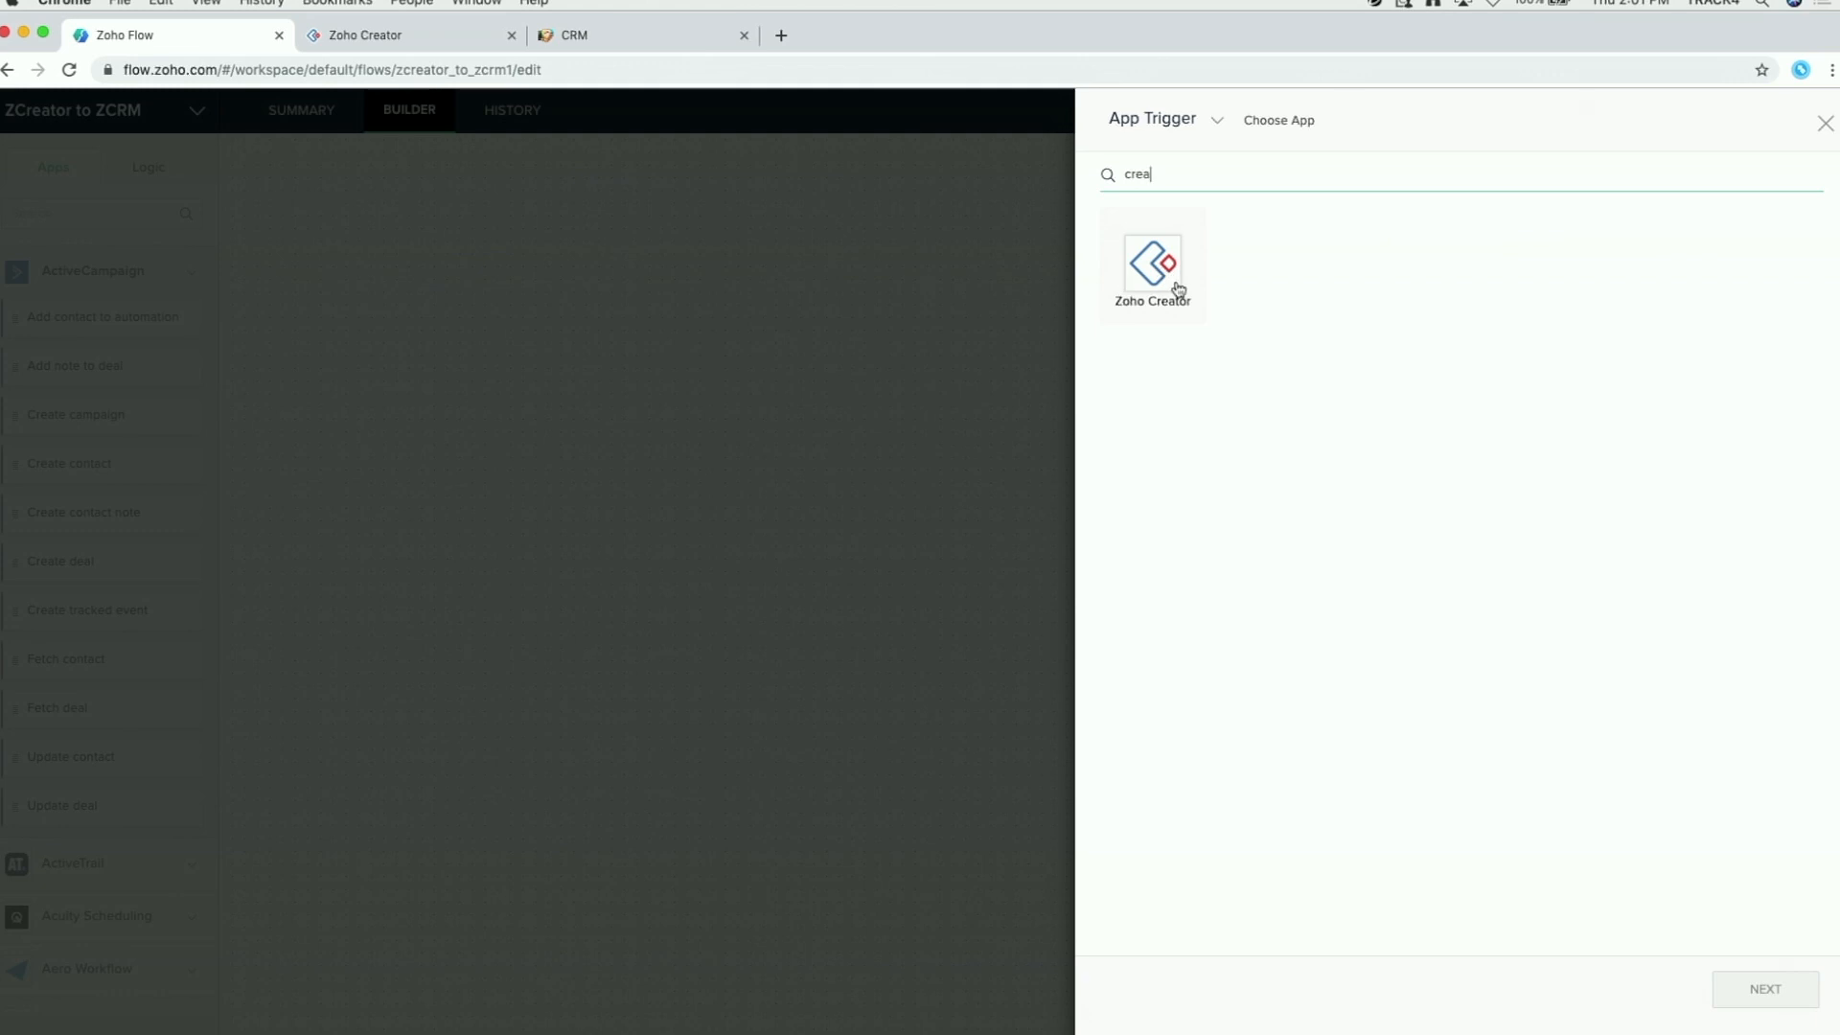
pyautogui.click(1156, 277)
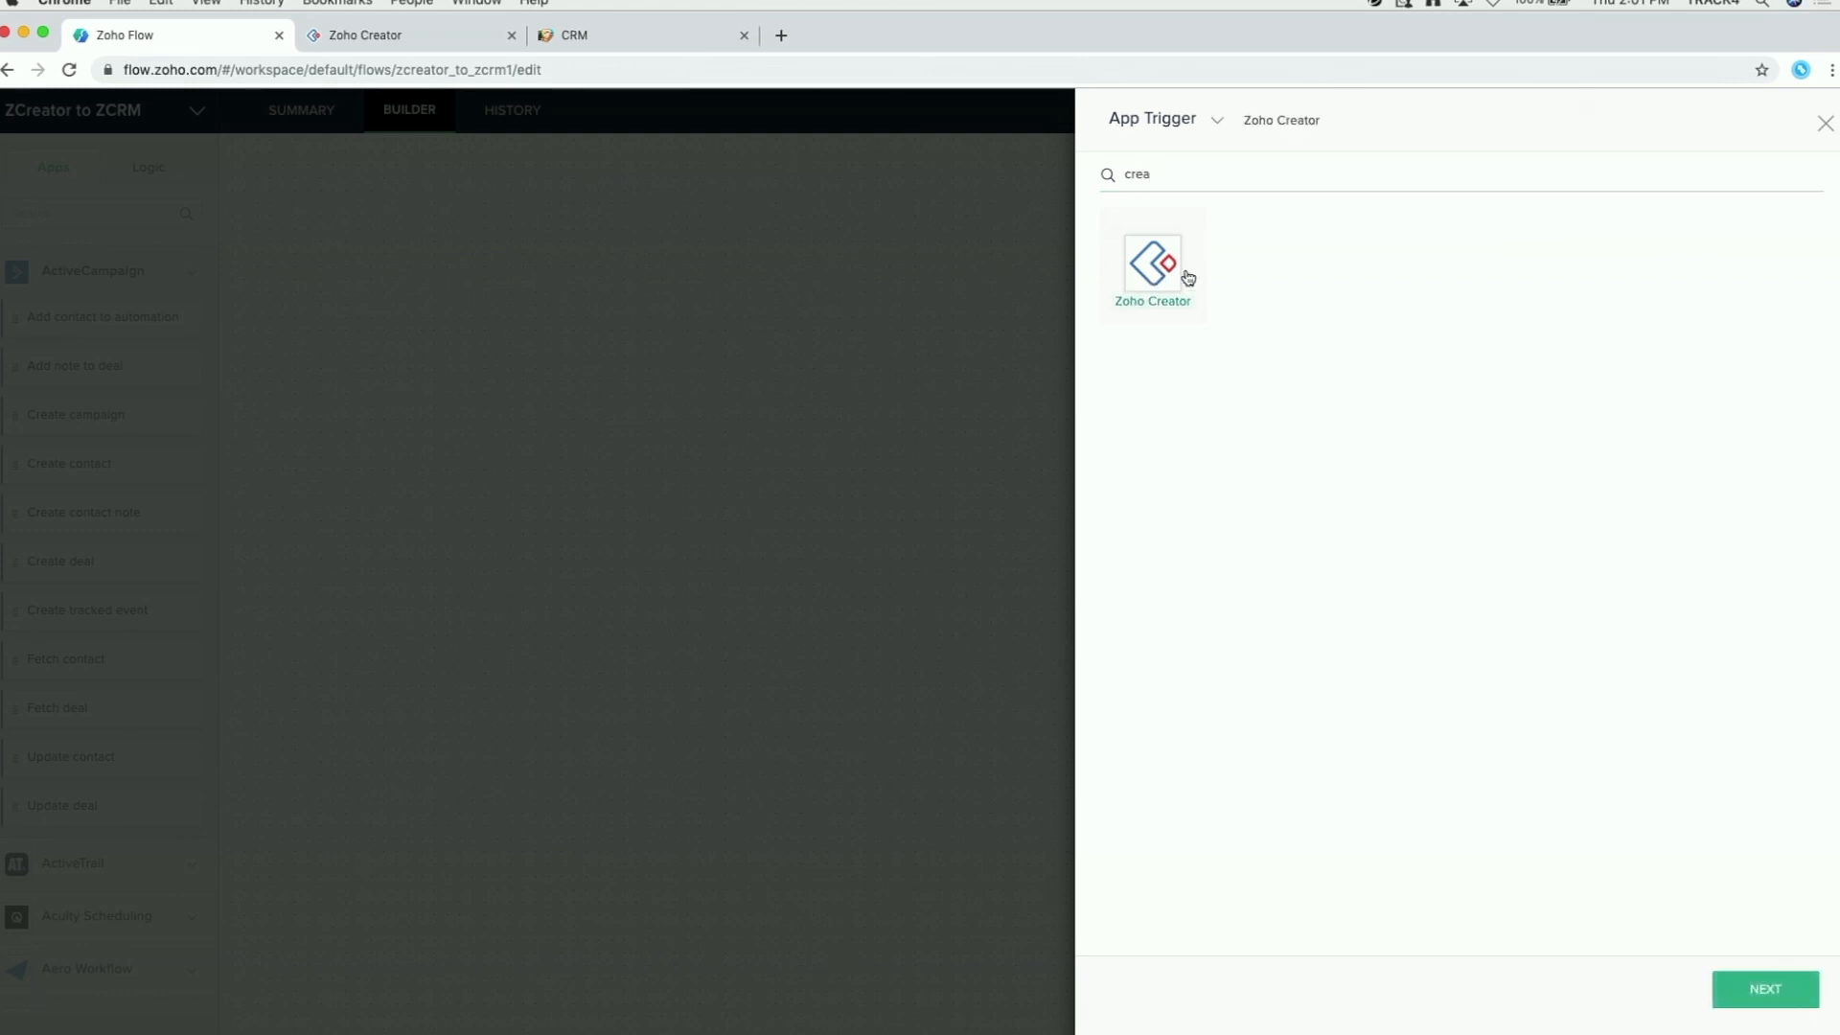
pyautogui.click(1768, 1000)
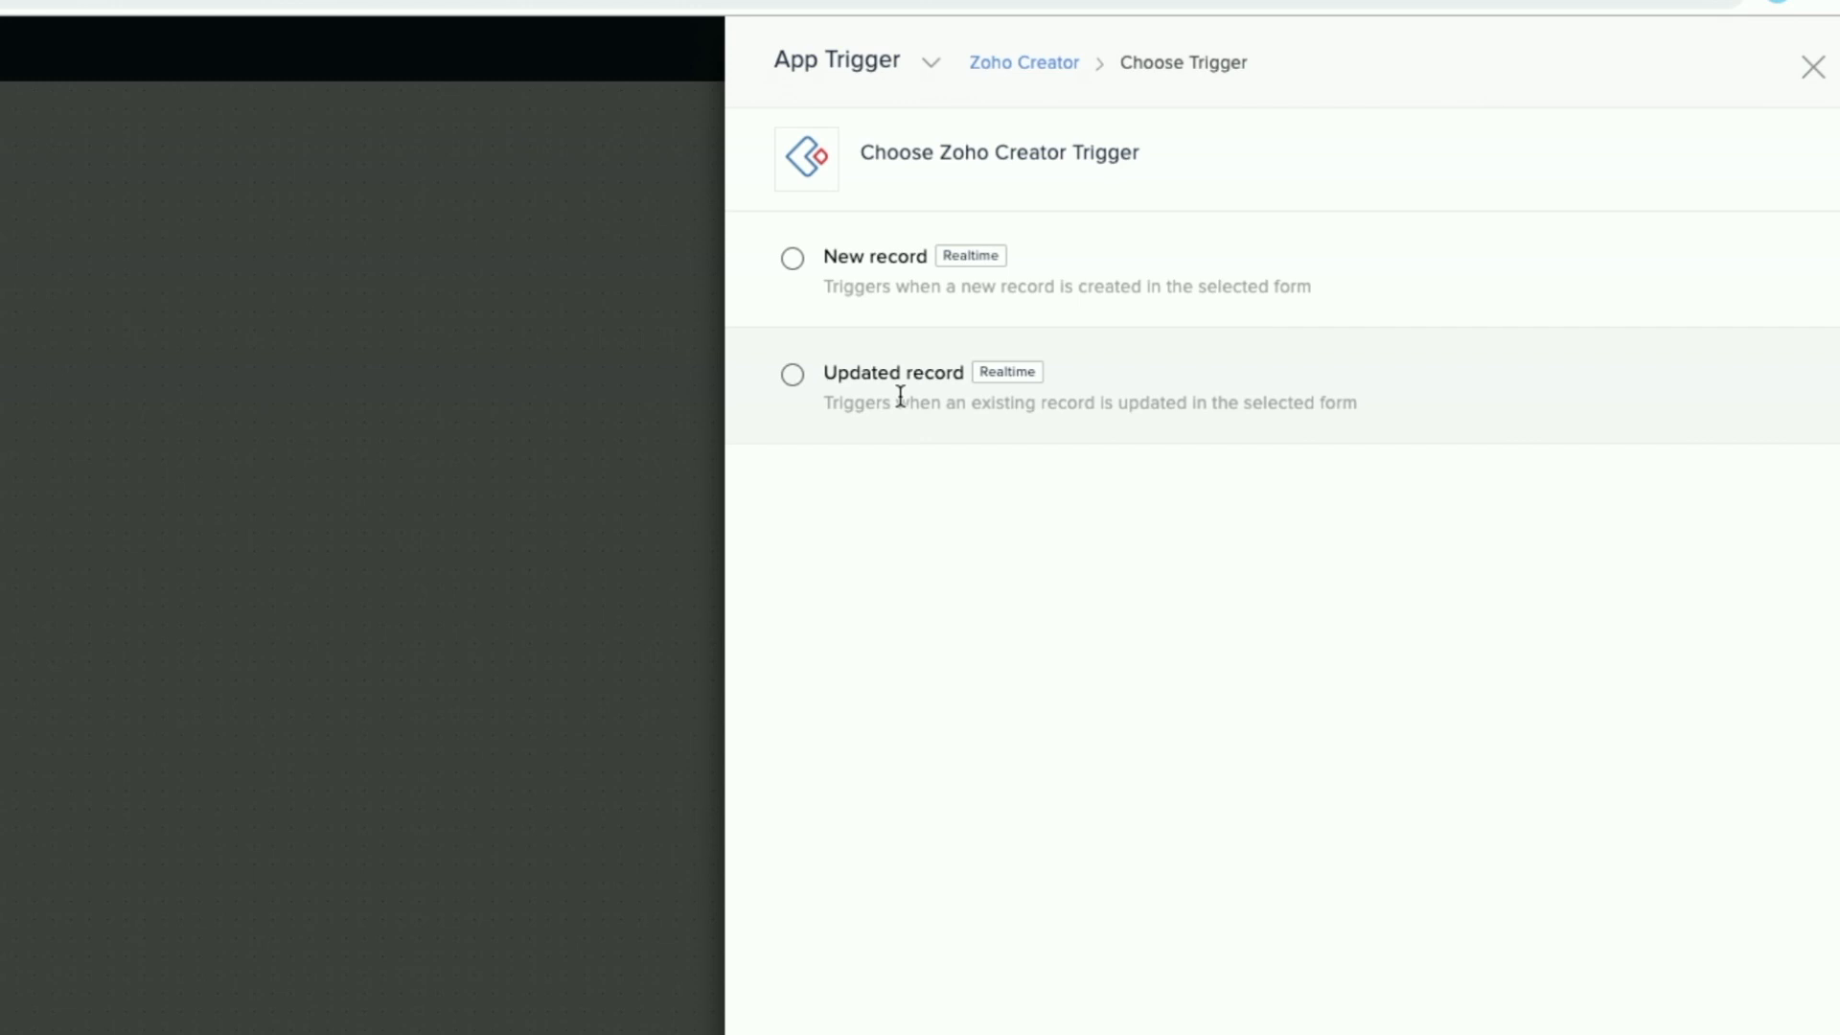
# Step: Select the Zoho Creator New record trigger and continue to its configuration
pyautogui.click(793, 260)
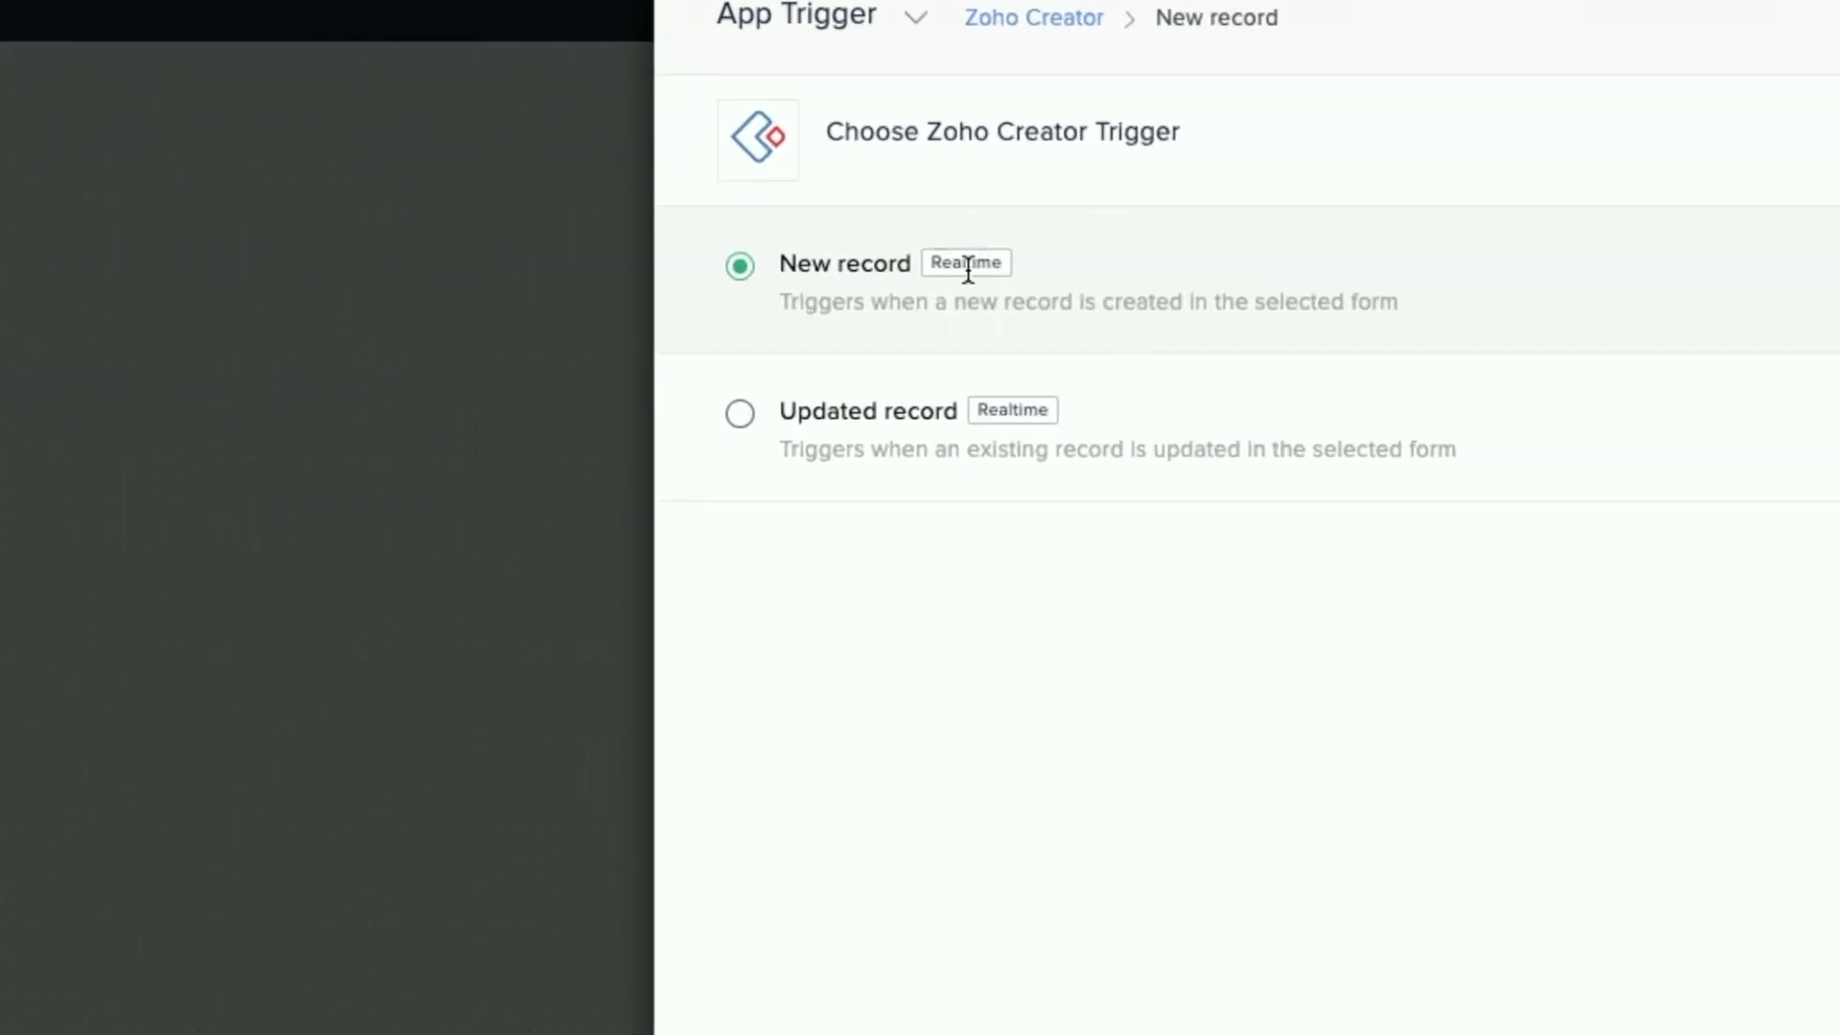
pyautogui.moveTo(968, 272)
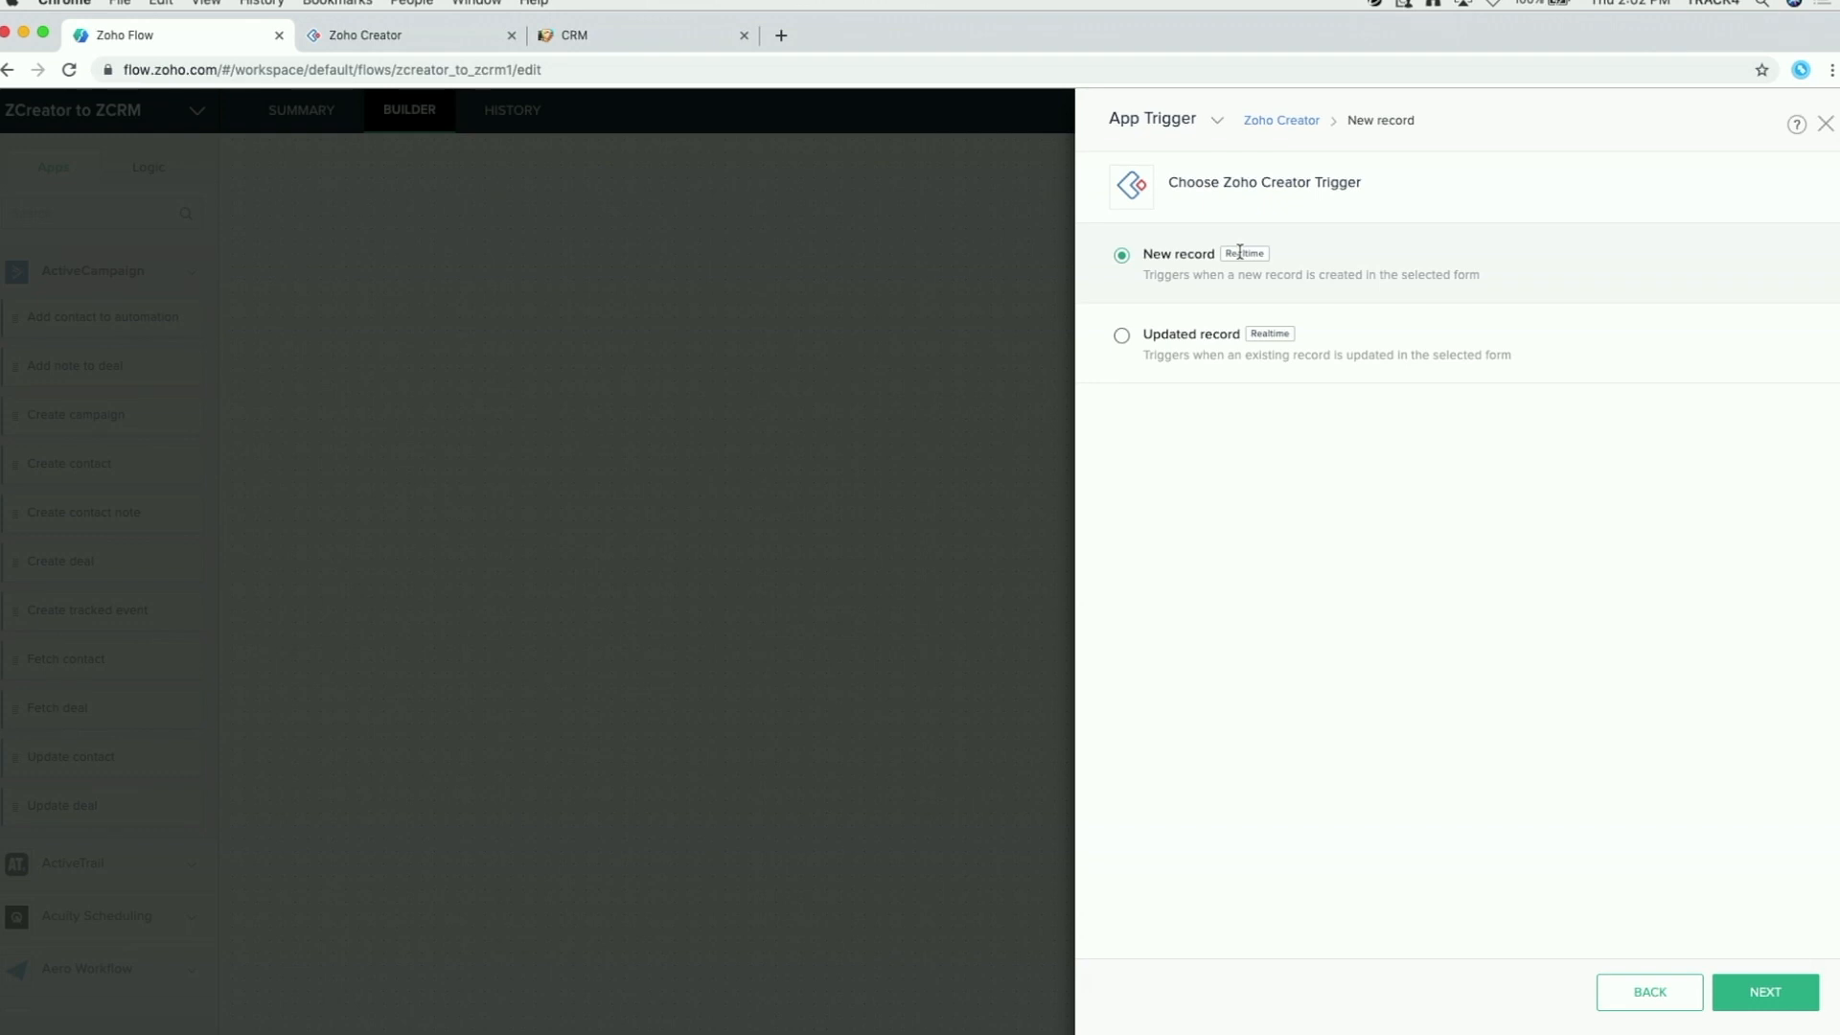
pyautogui.click(1770, 997)
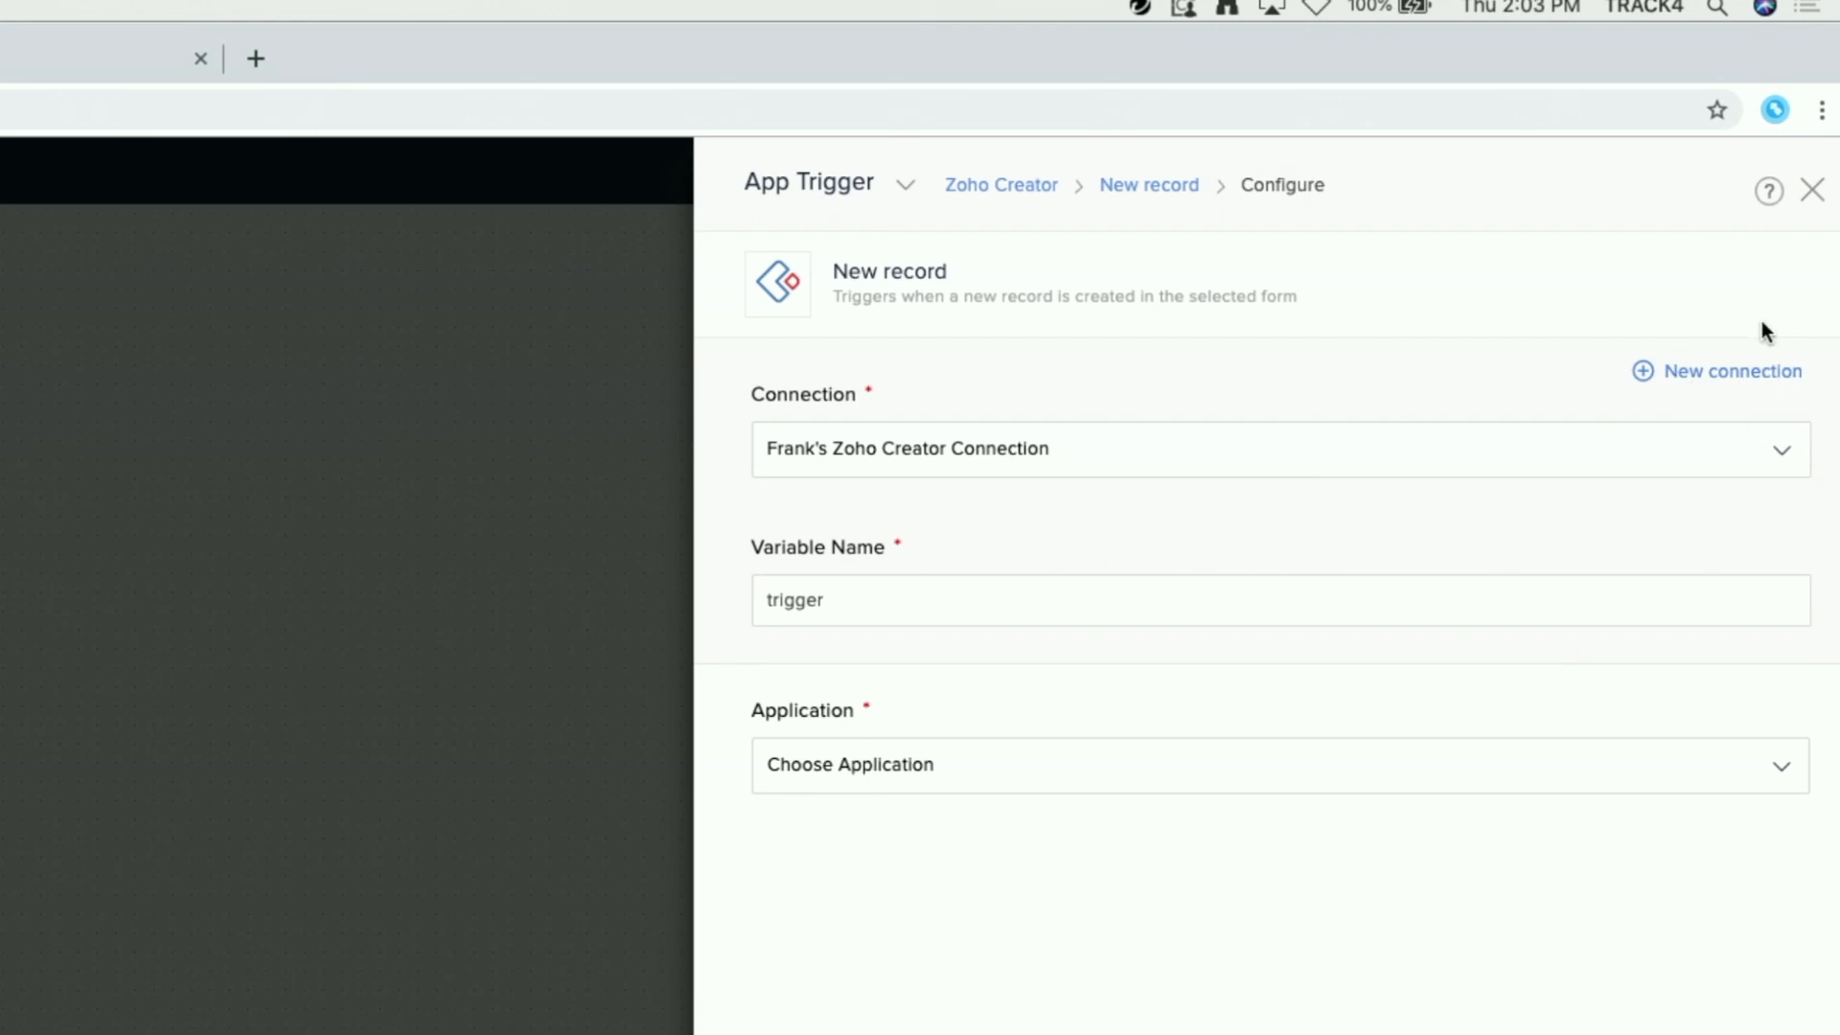
# Step: Start a new Zoho Creator connection, enter its name, and open the authtoken generation page
pyautogui.click(1721, 374)
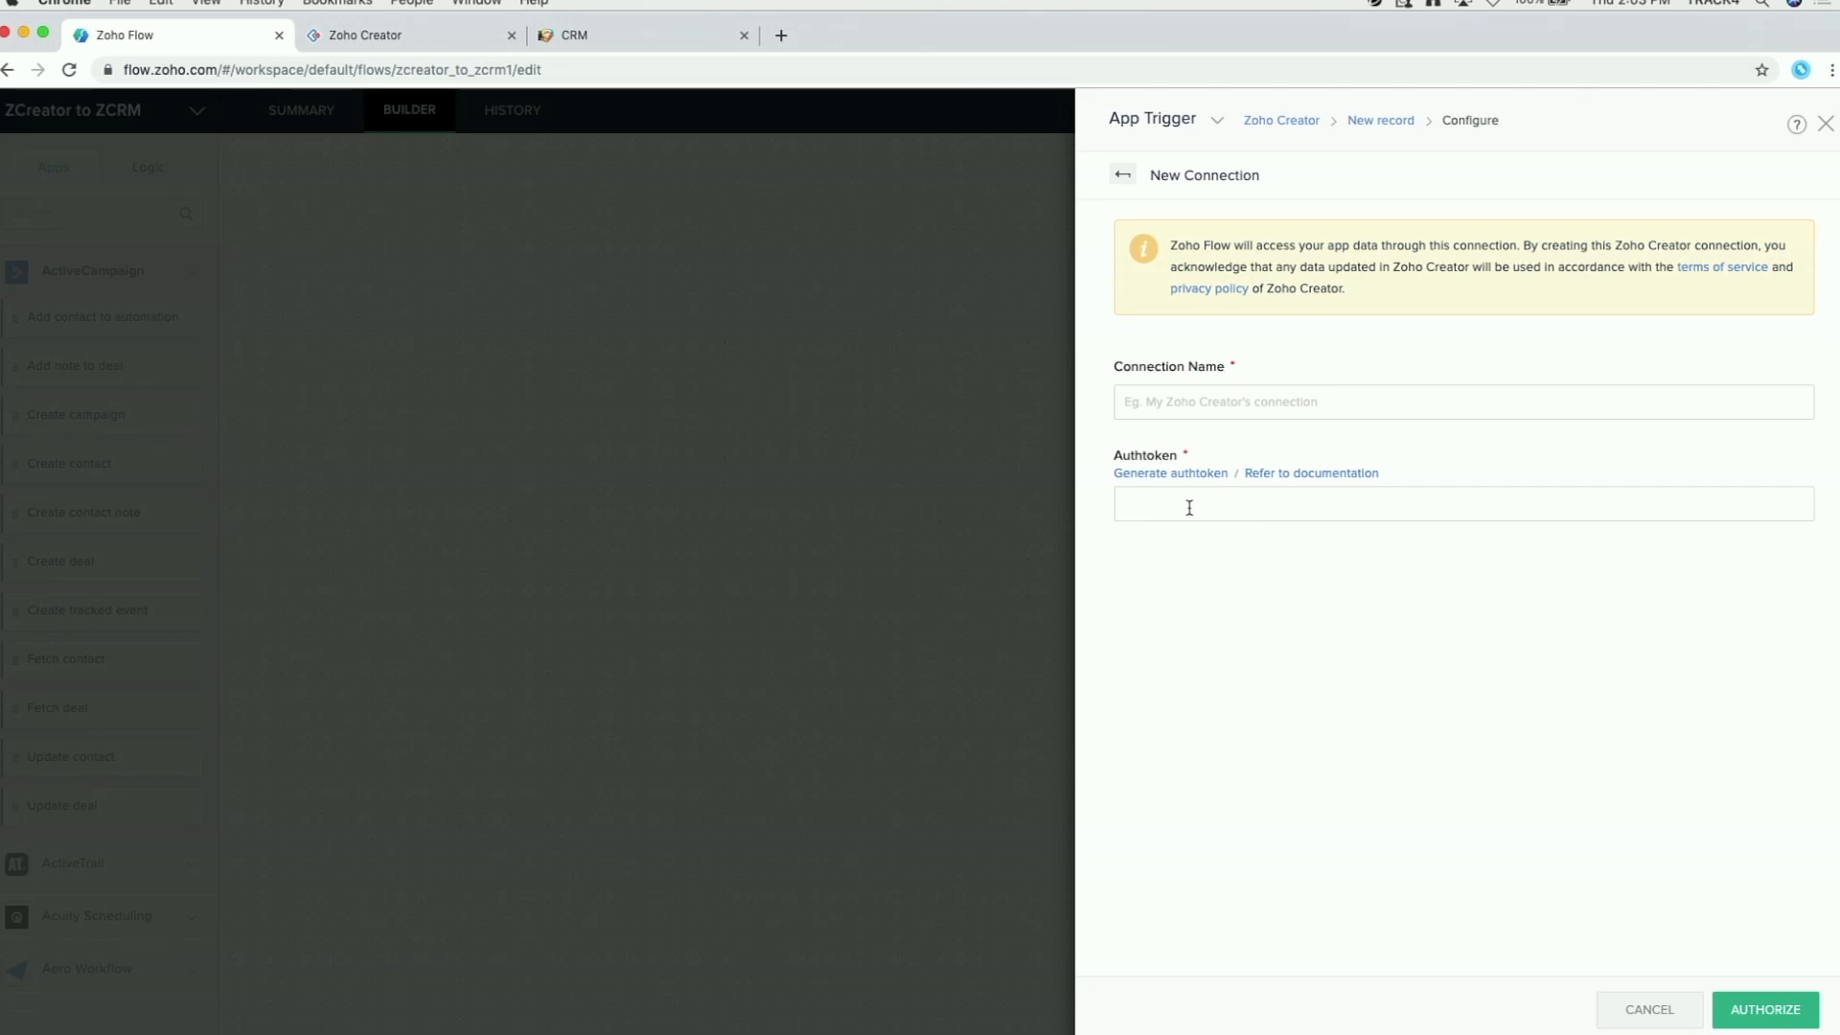
pyautogui.click(1164, 404)
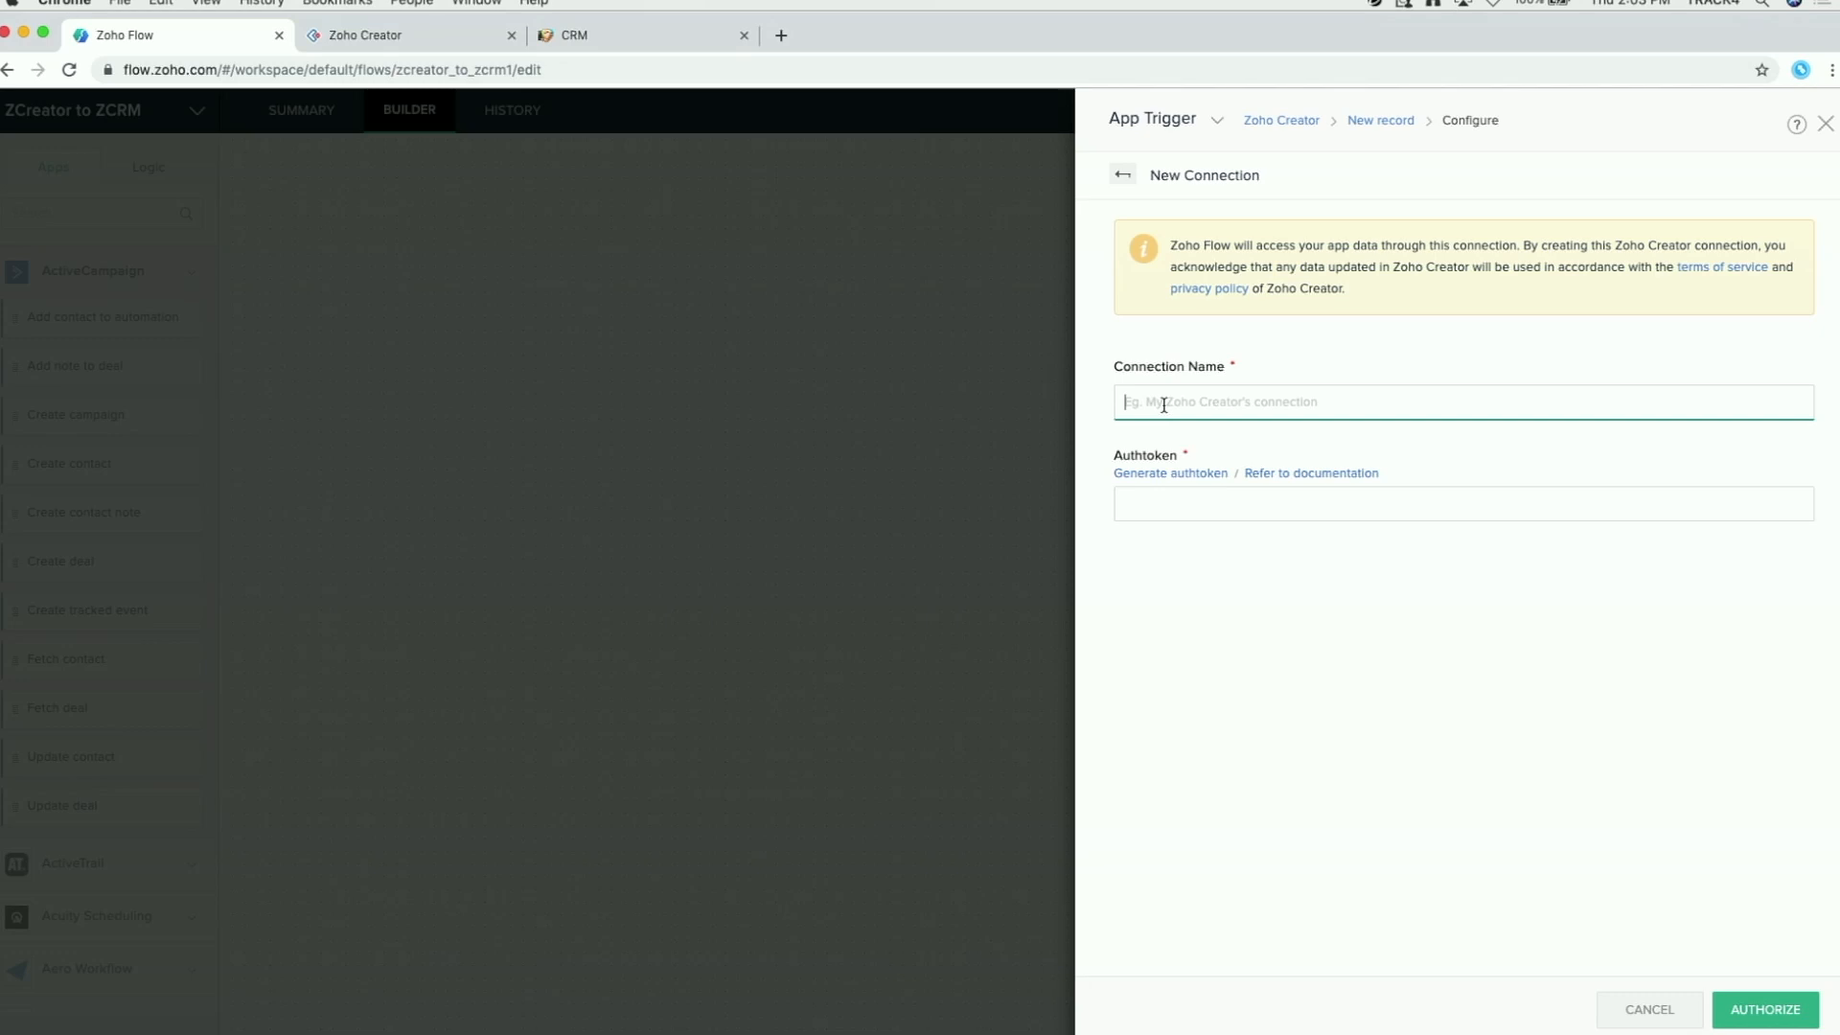
pyautogui.write('Rahul Creator')
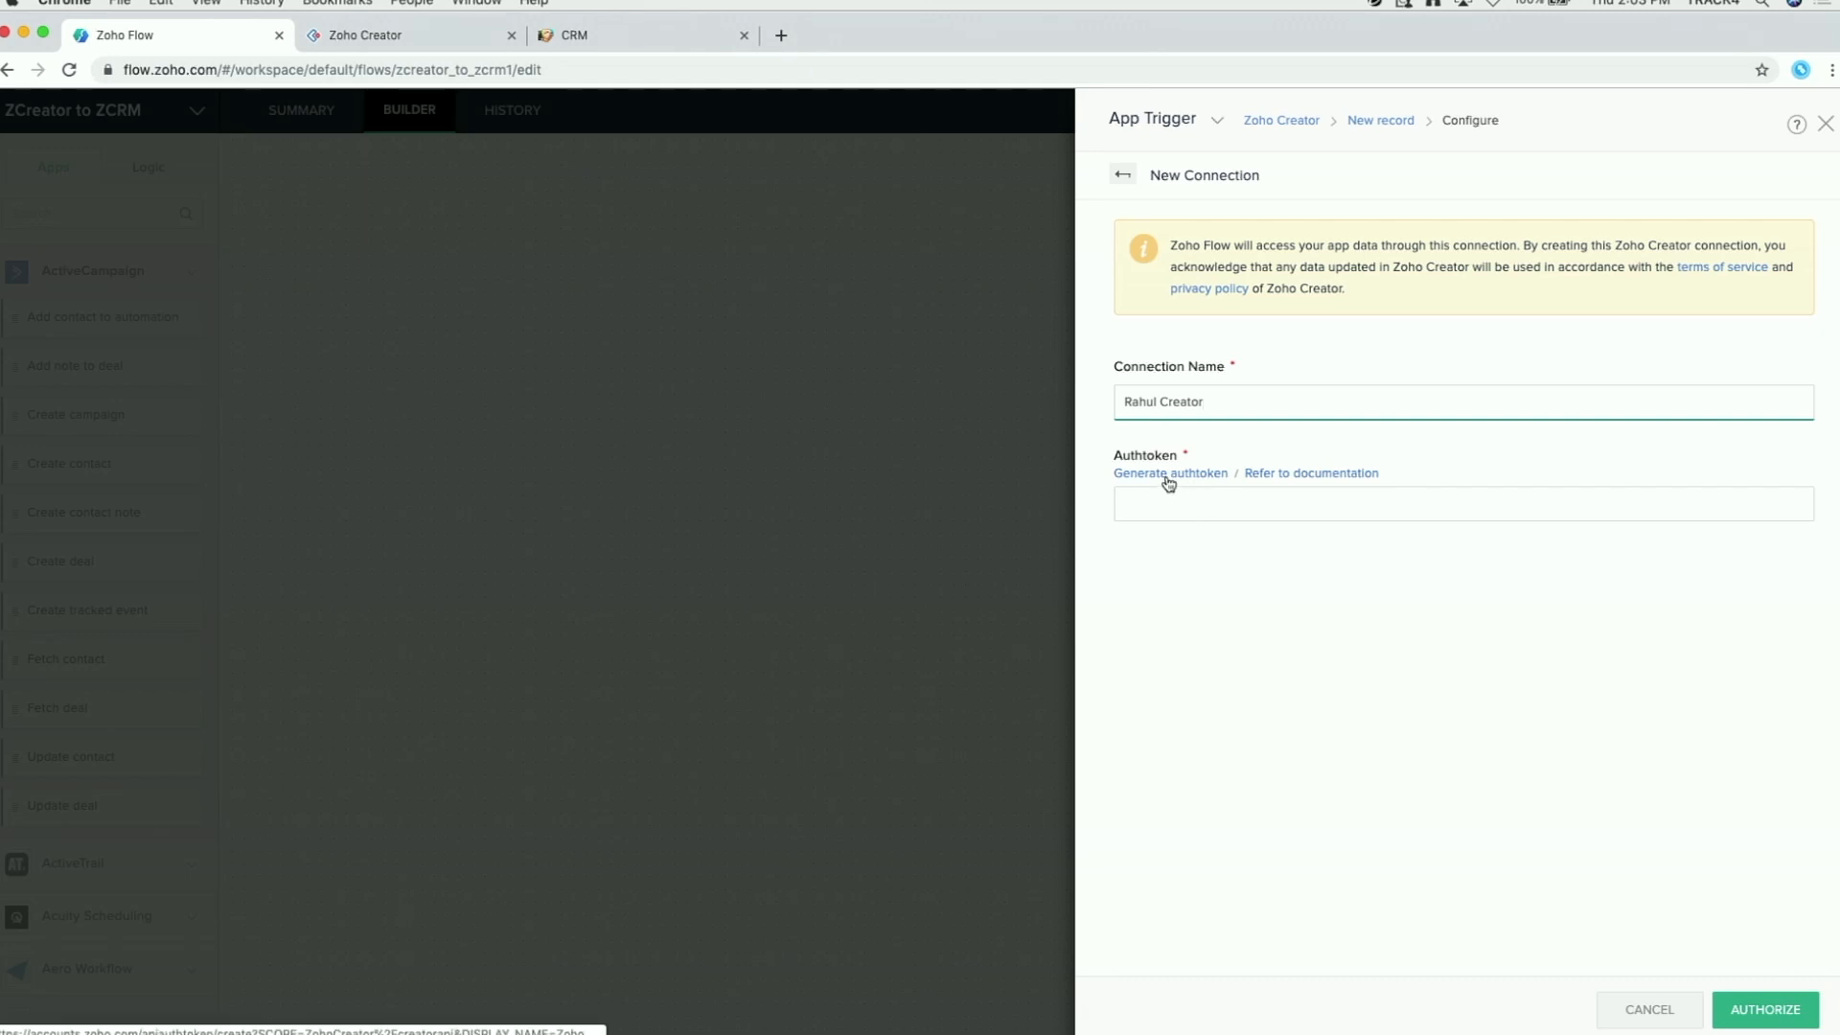
pyautogui.click(1190, 474)
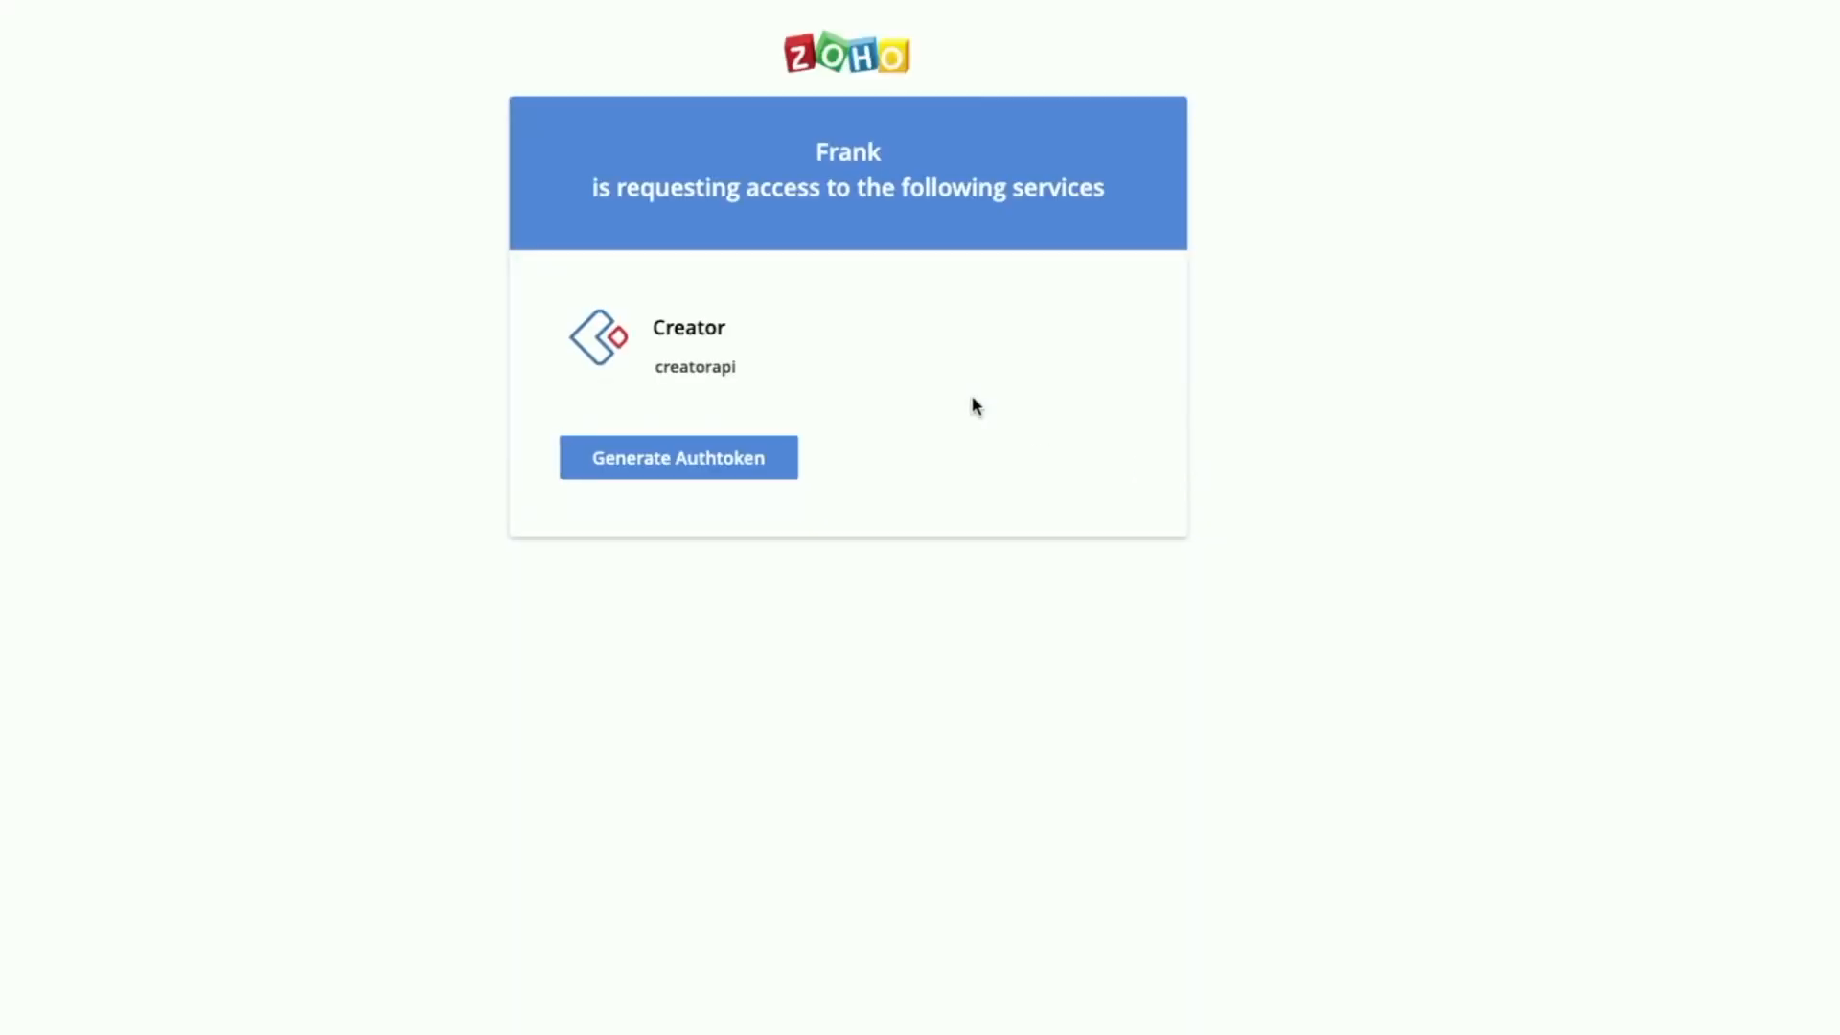
# Step: Generate a creatorapi authtoken in Zoho Accounts, copy it, and return to Zoho Flow
pyautogui.click(648, 465)
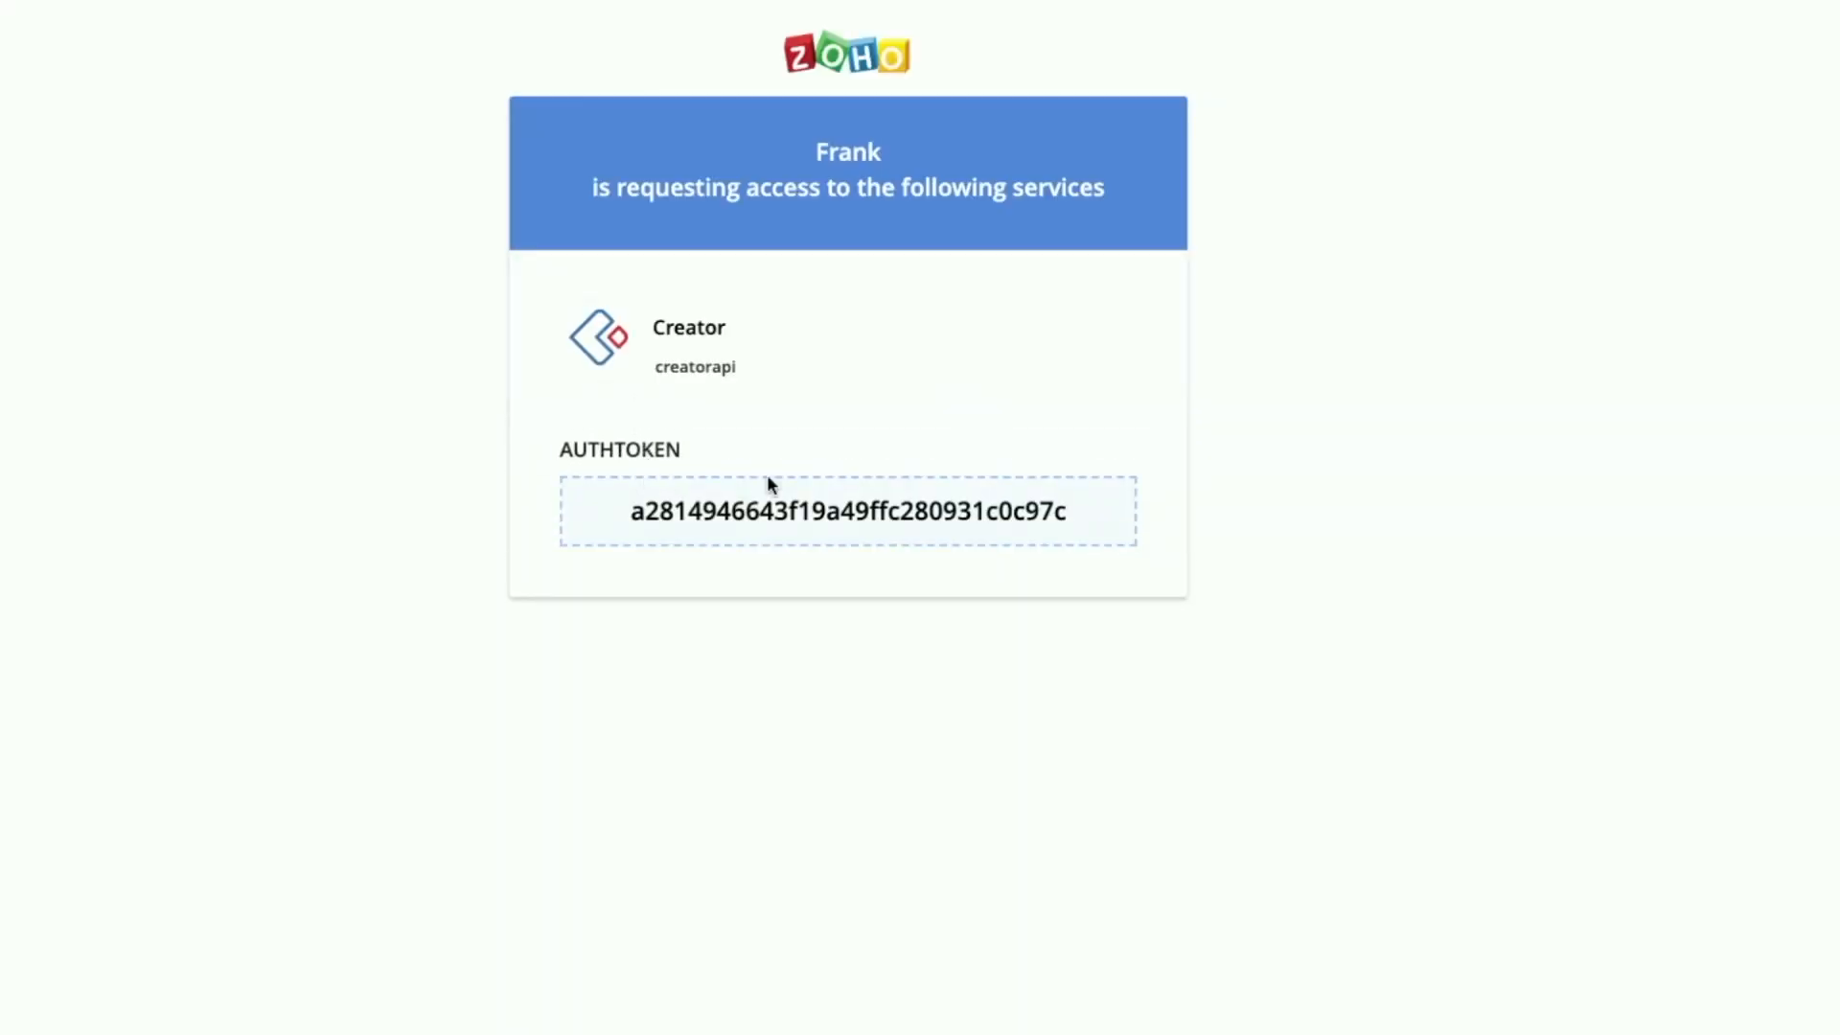
pyautogui.doubleClick(766, 510)
pyautogui.press('super+c')
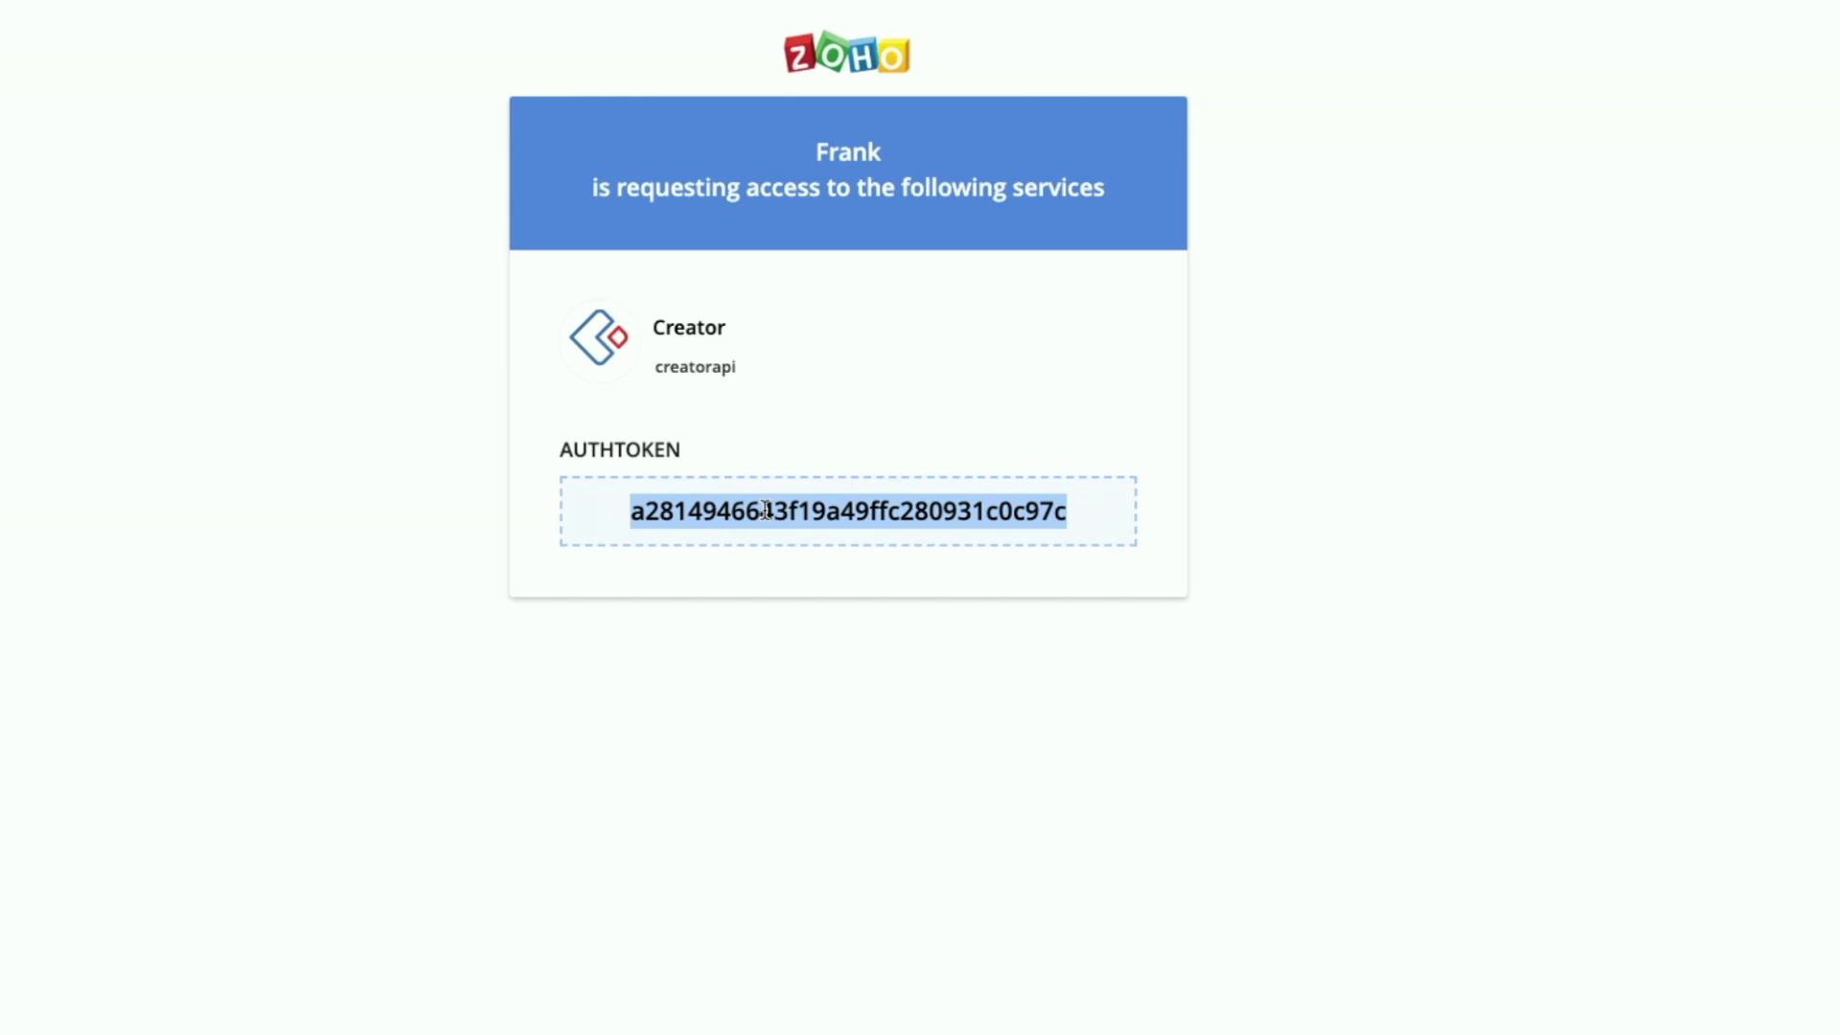
pyautogui.click(183, 35)
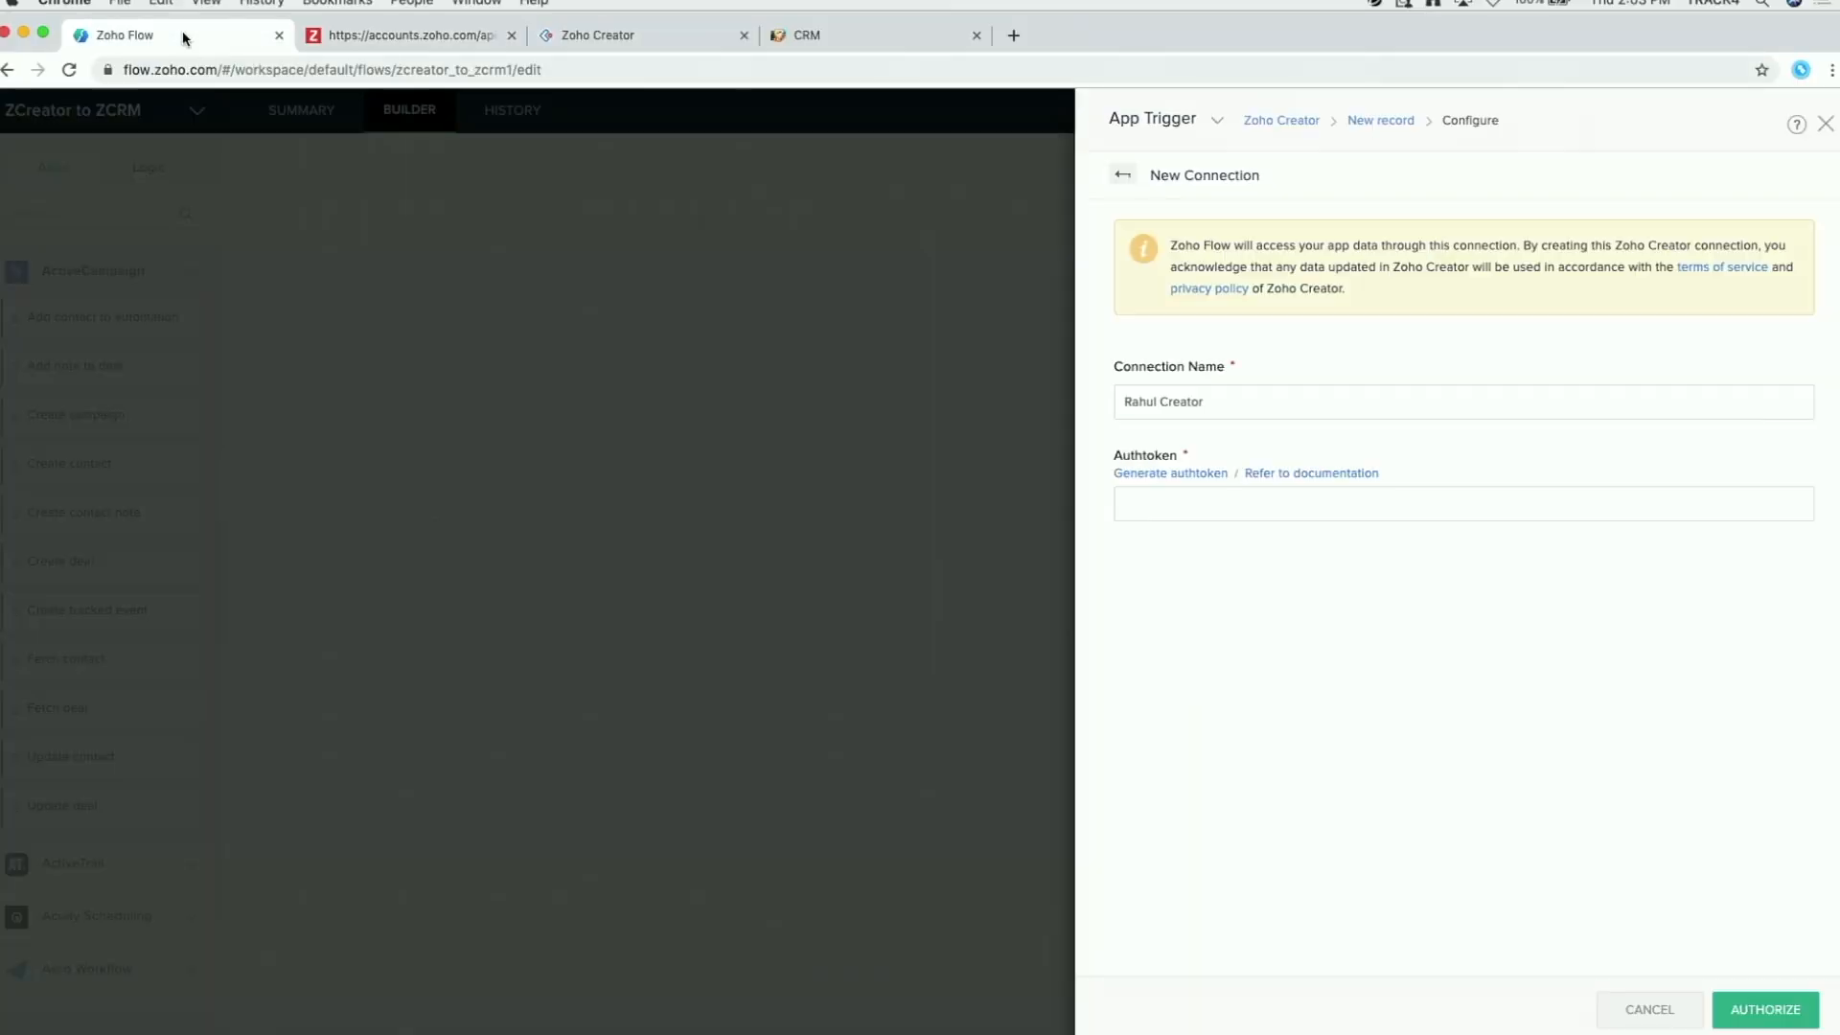
# Step: Paste the copied authtoken and authorize the new Zoho Creator connection
pyautogui.click(1155, 503)
pyautogui.press('super+v')
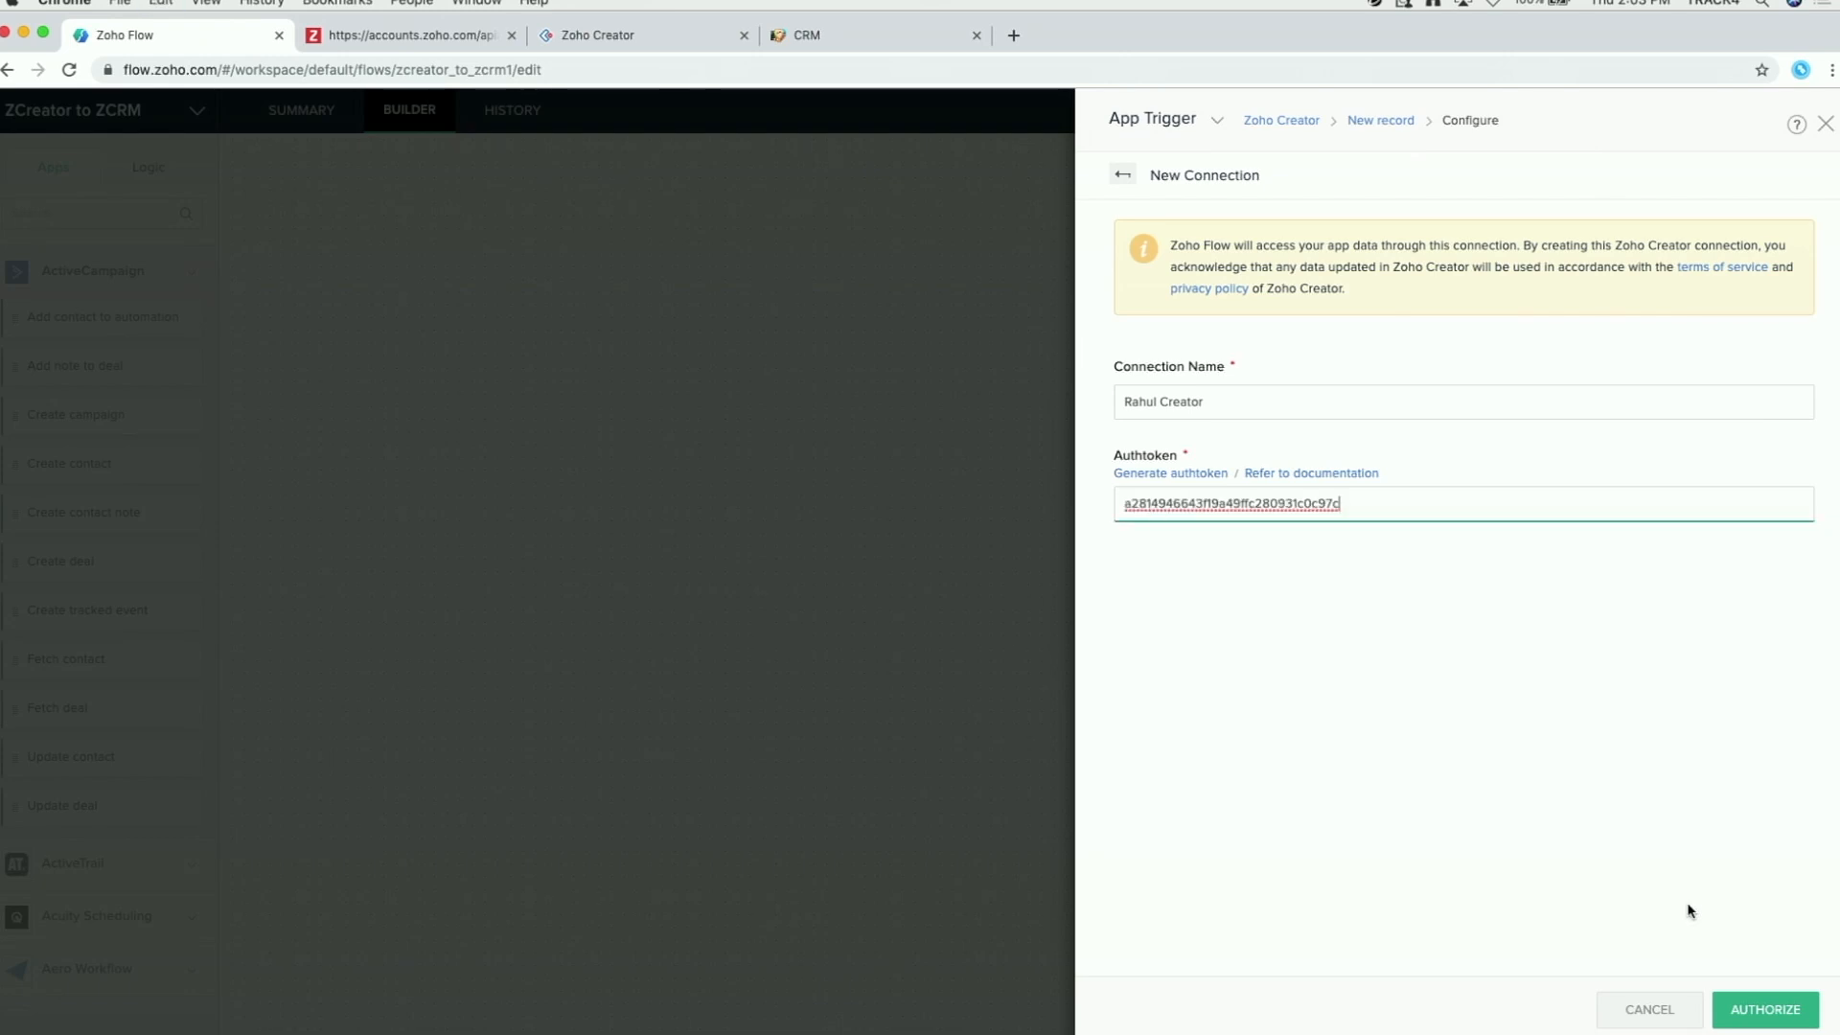
pyautogui.click(1765, 1011)
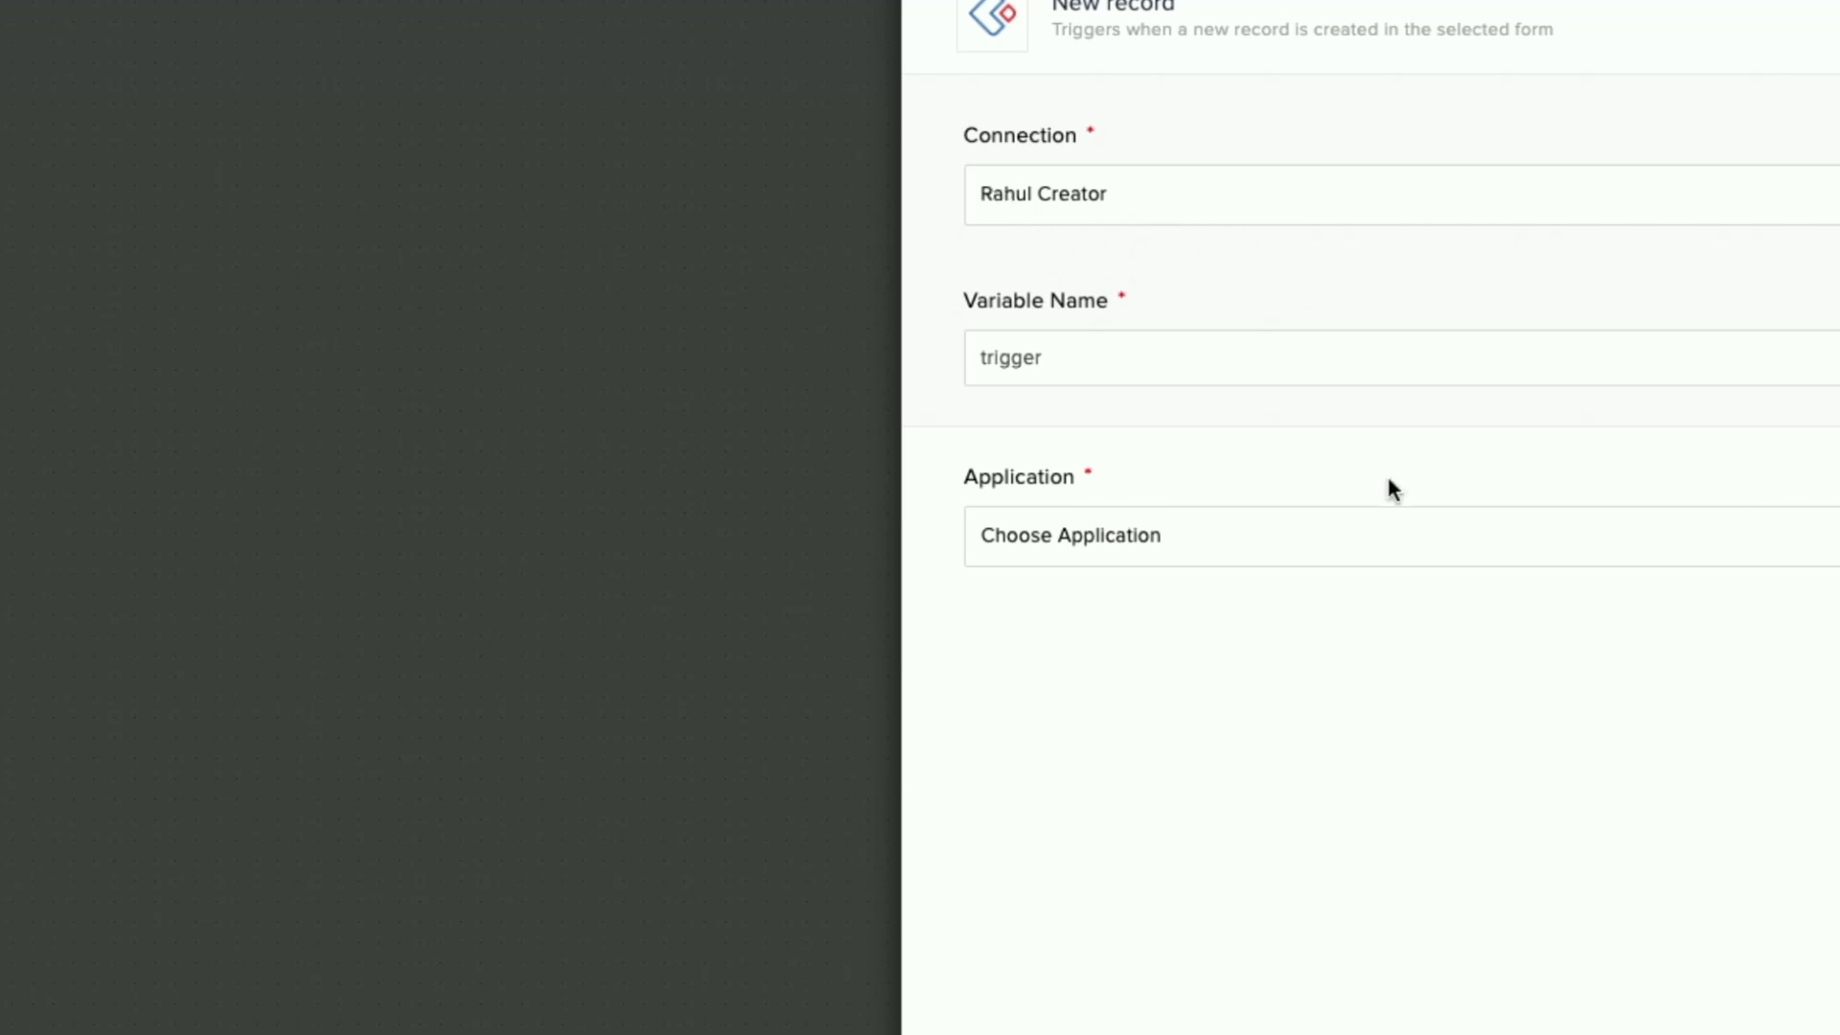
# Step: Keep the new connection, pick the Event Registration application with form Register, and finish the trigger
pyautogui.click(1273, 213)
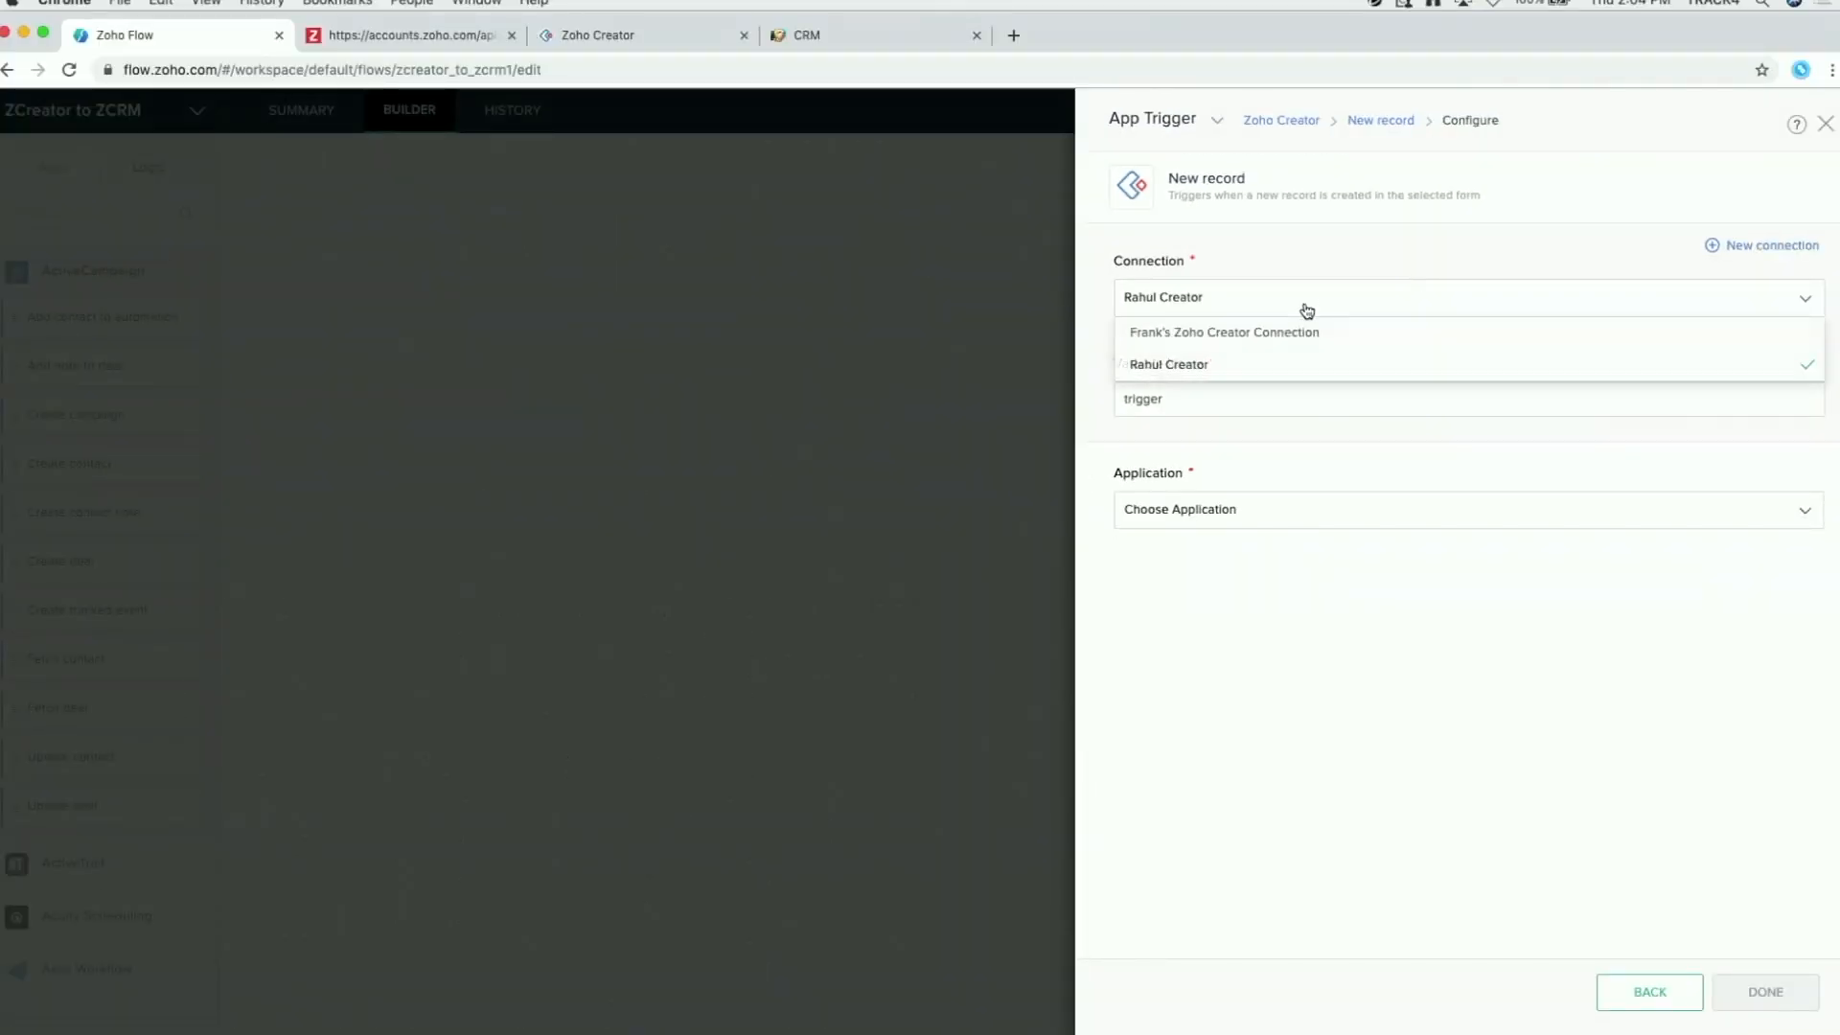
pyautogui.click(1215, 366)
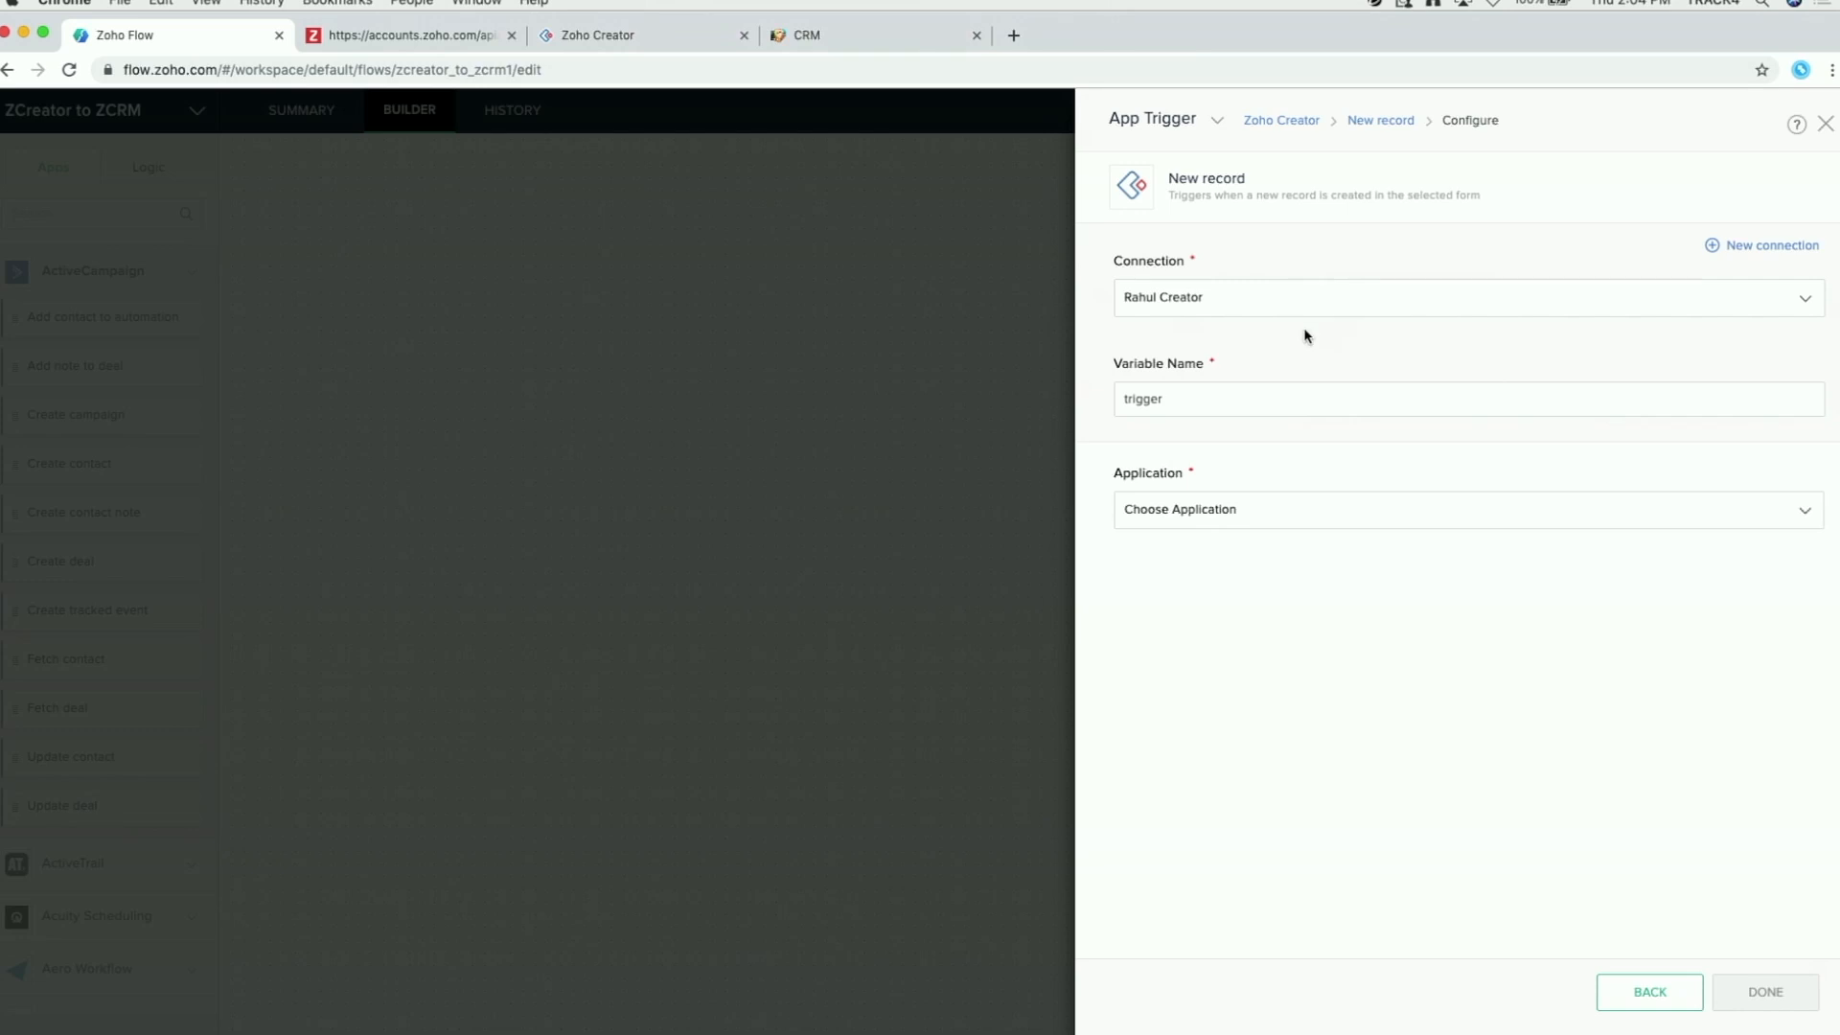
pyautogui.click(1313, 519)
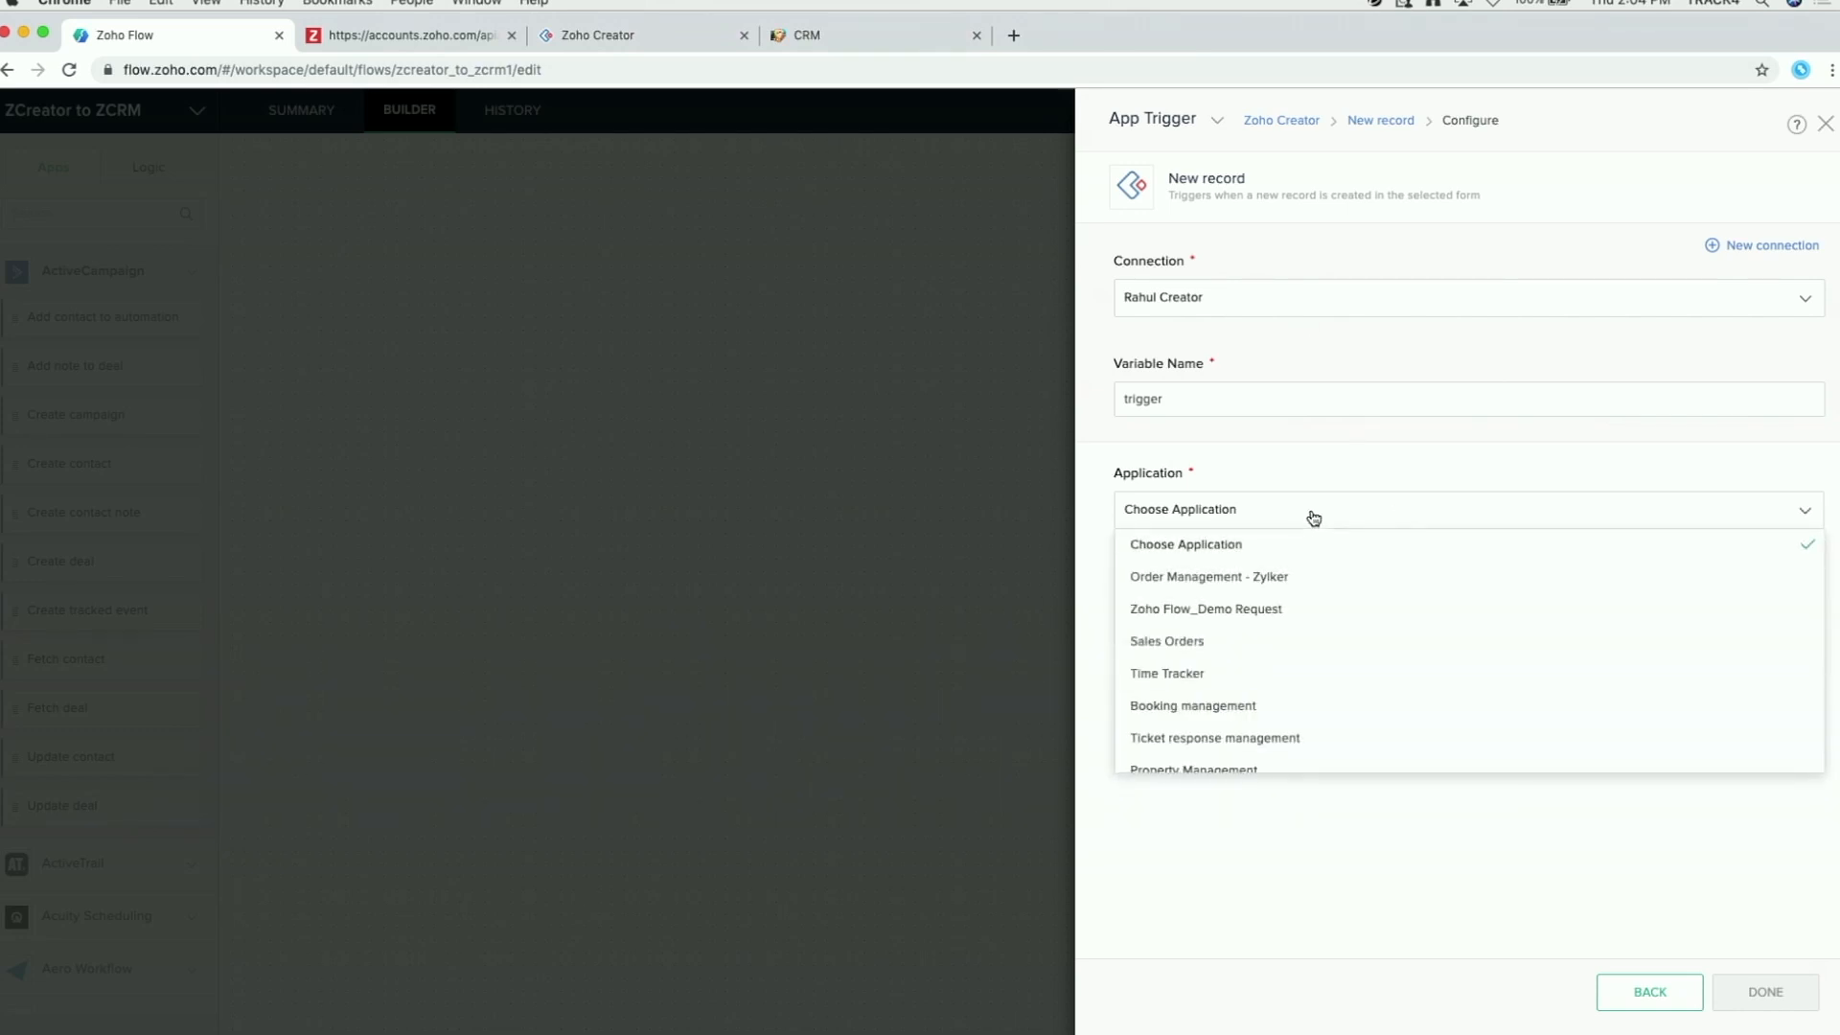
pyautogui.scroll(-2, 1265, 584)
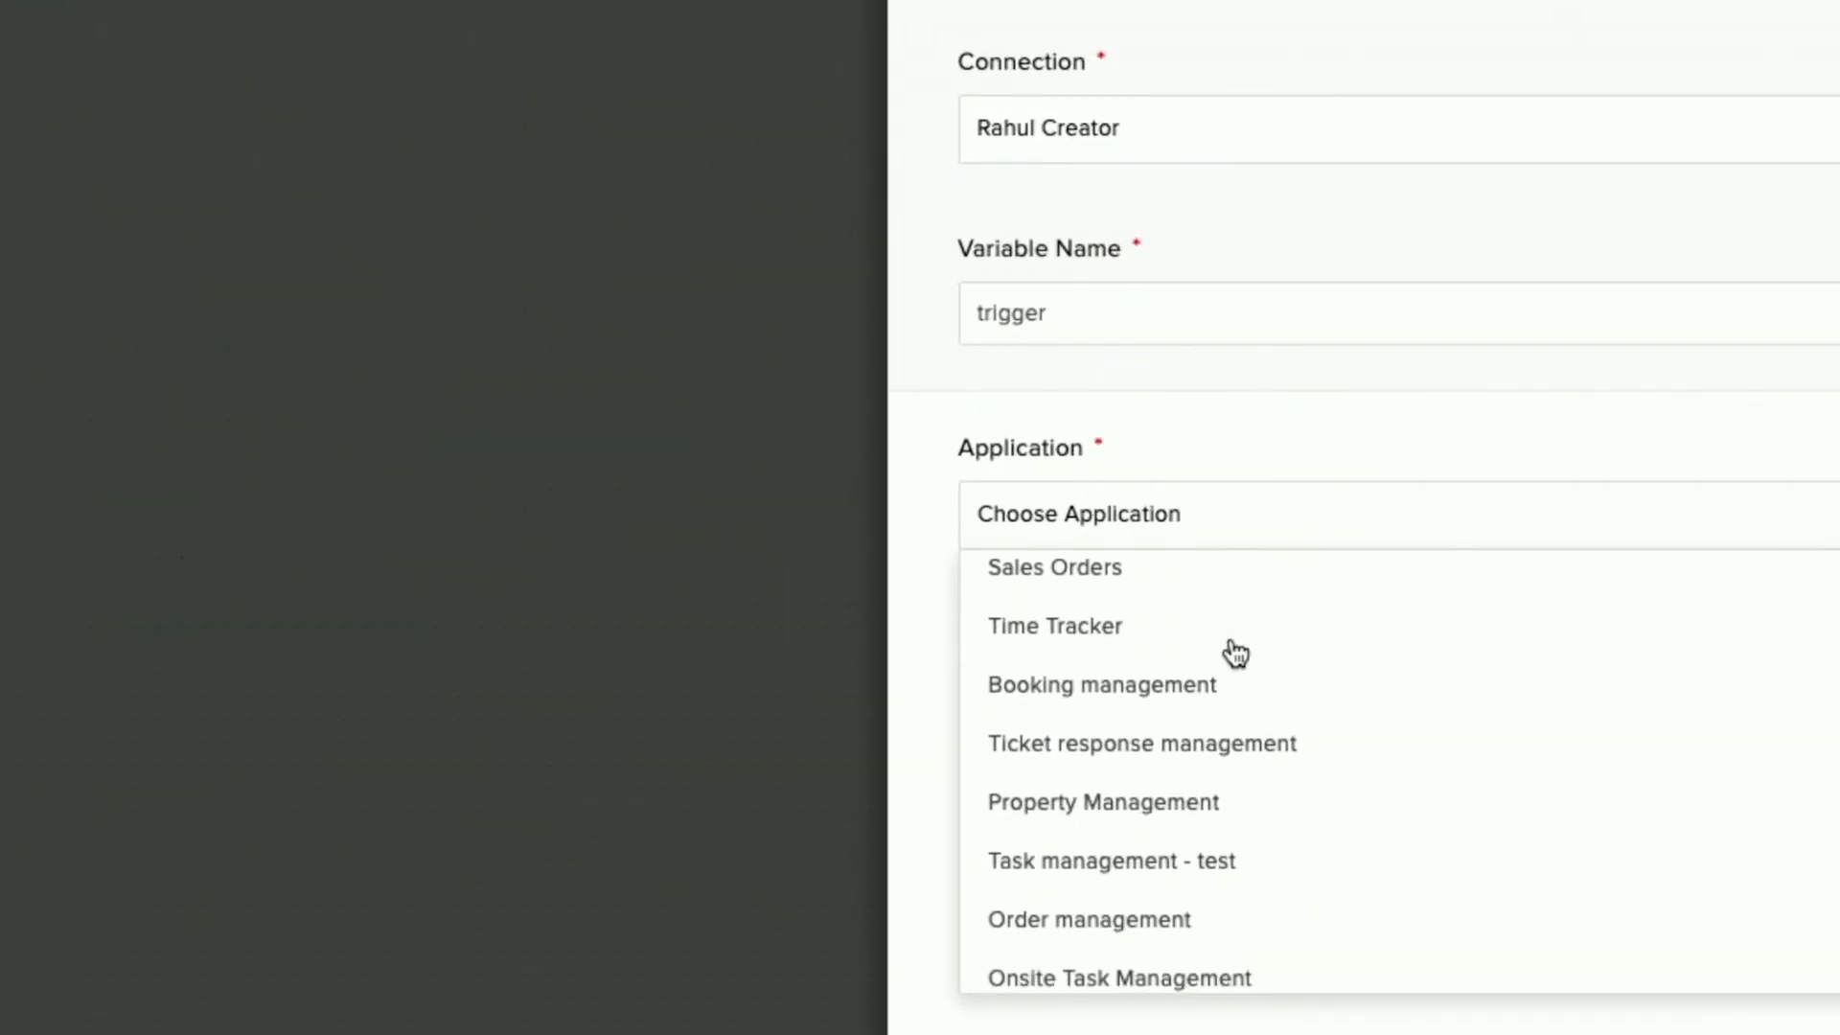
pyautogui.scroll(-4, 1236, 654)
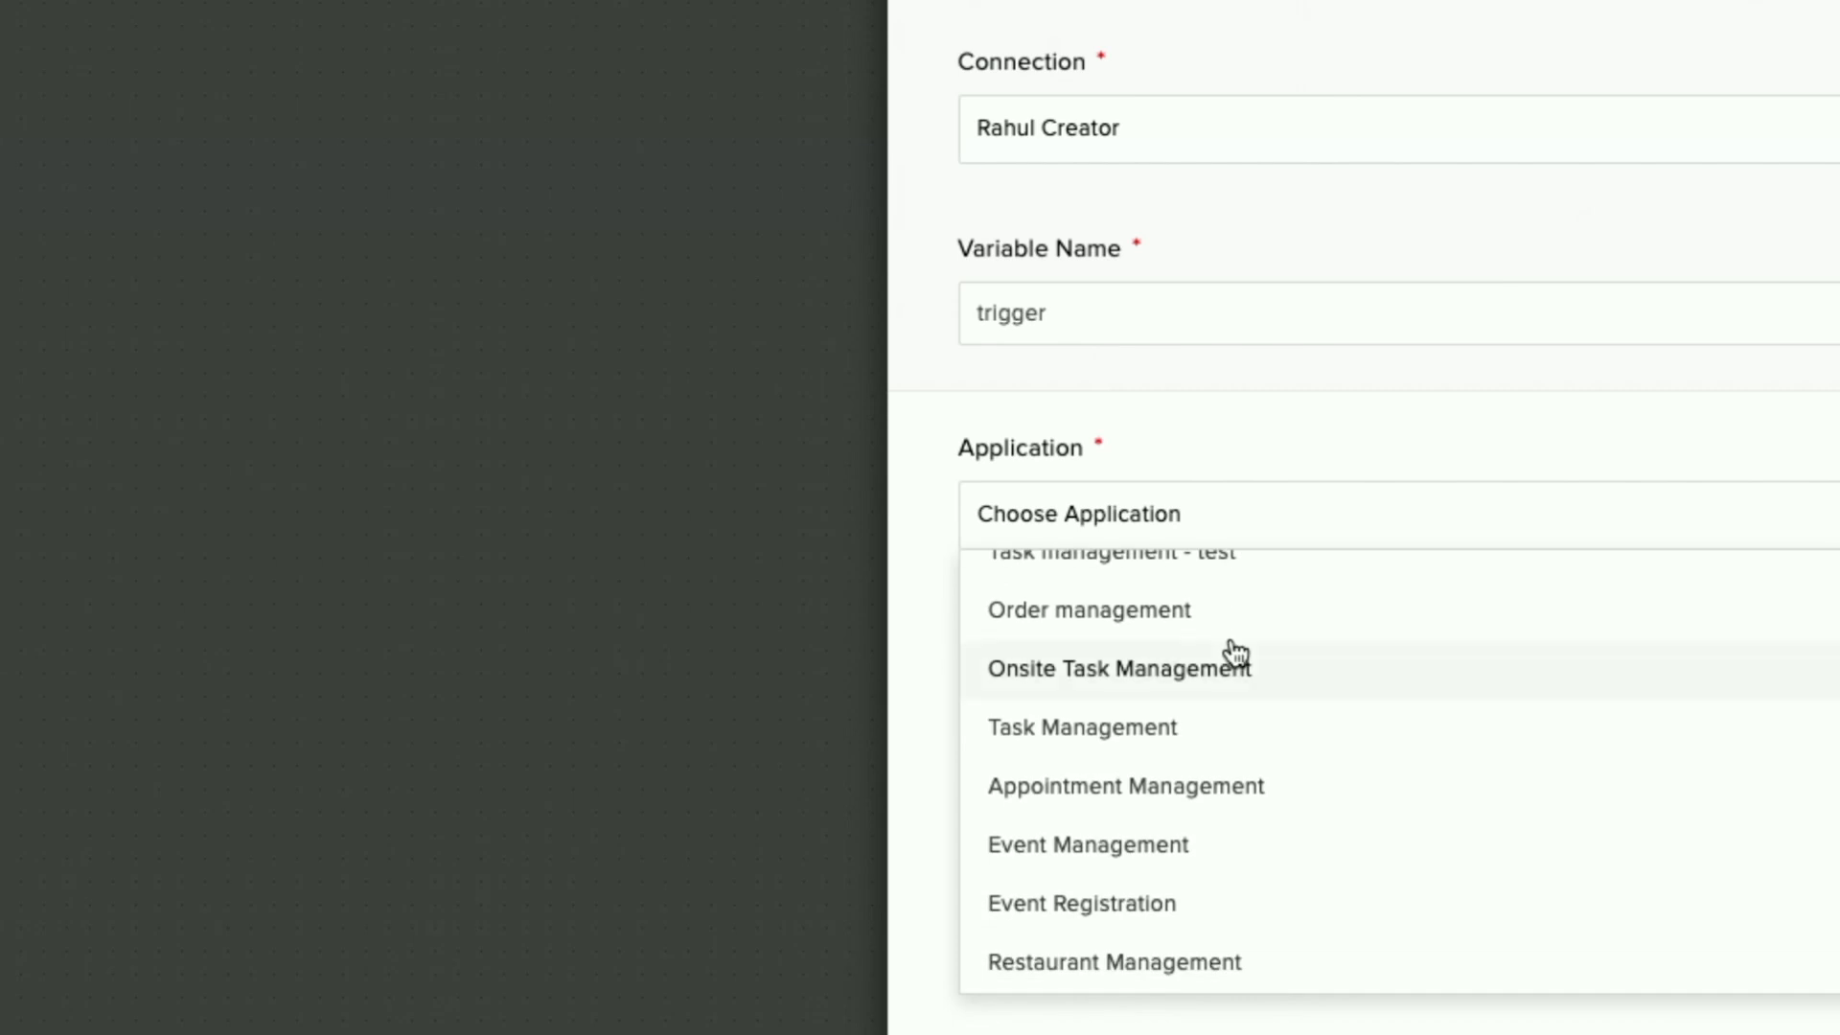
pyautogui.click(1142, 903)
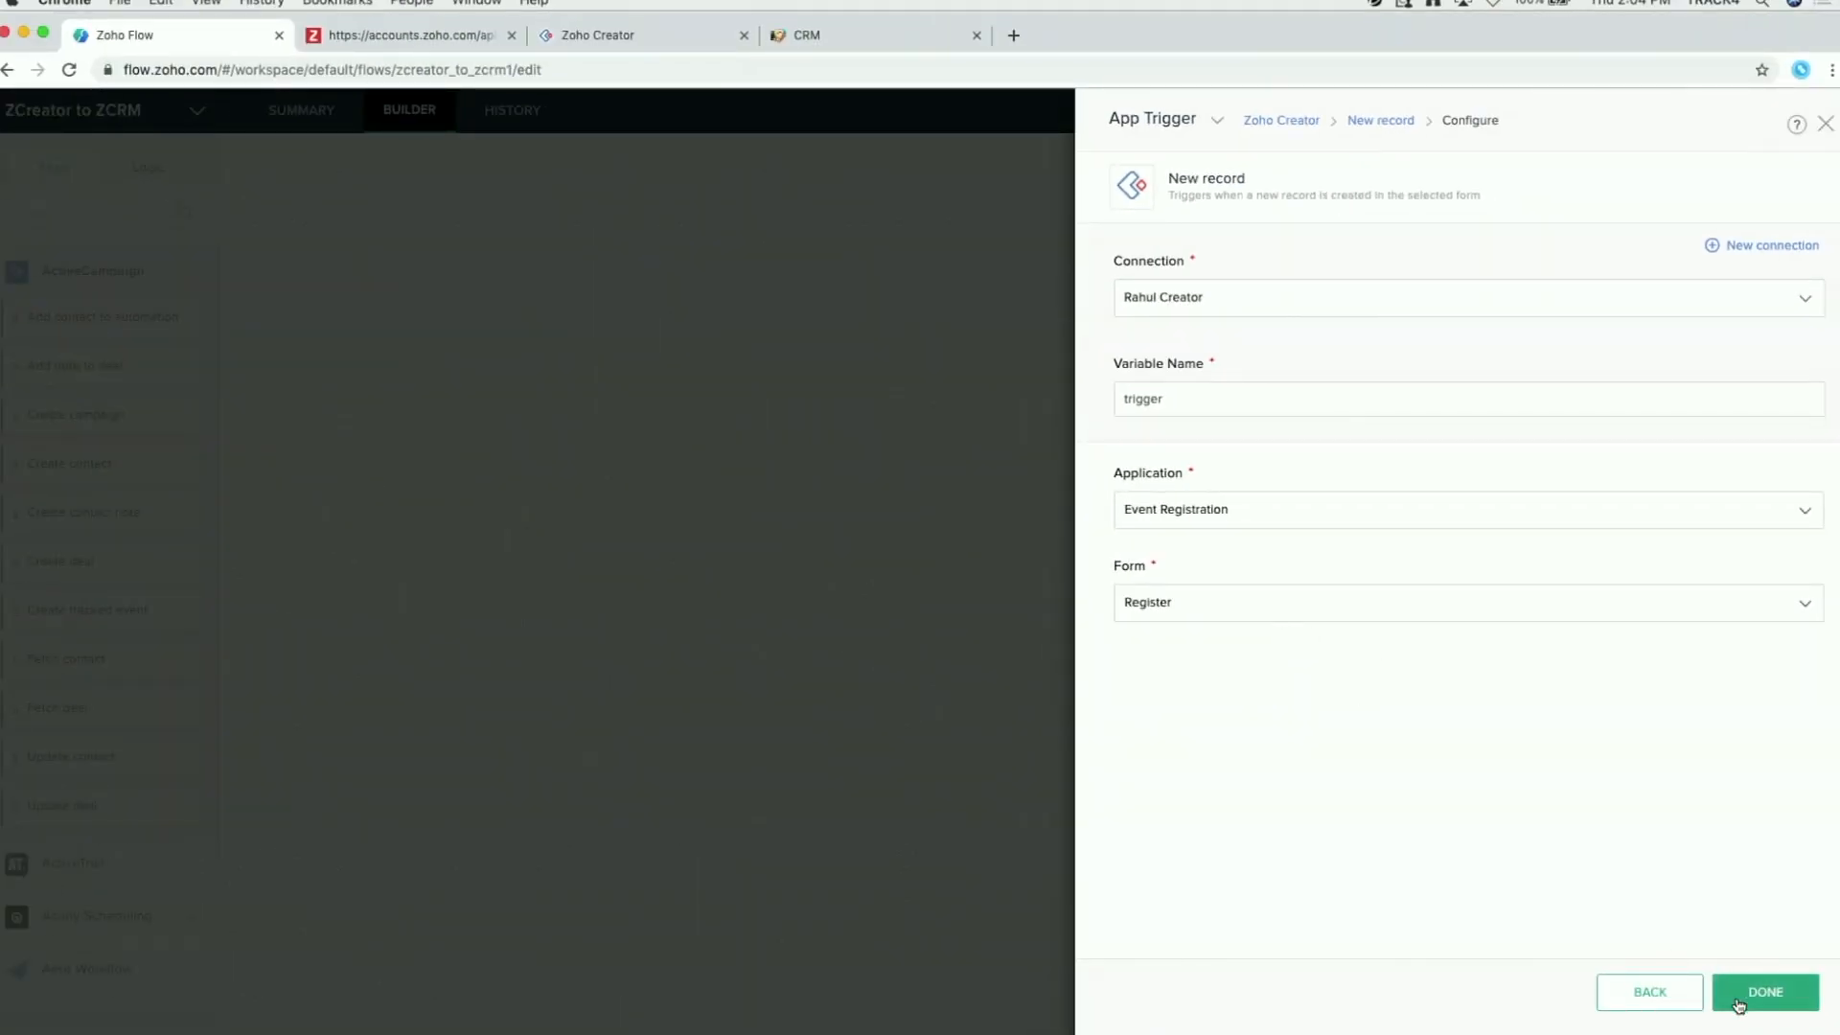
pyautogui.click(1771, 1002)
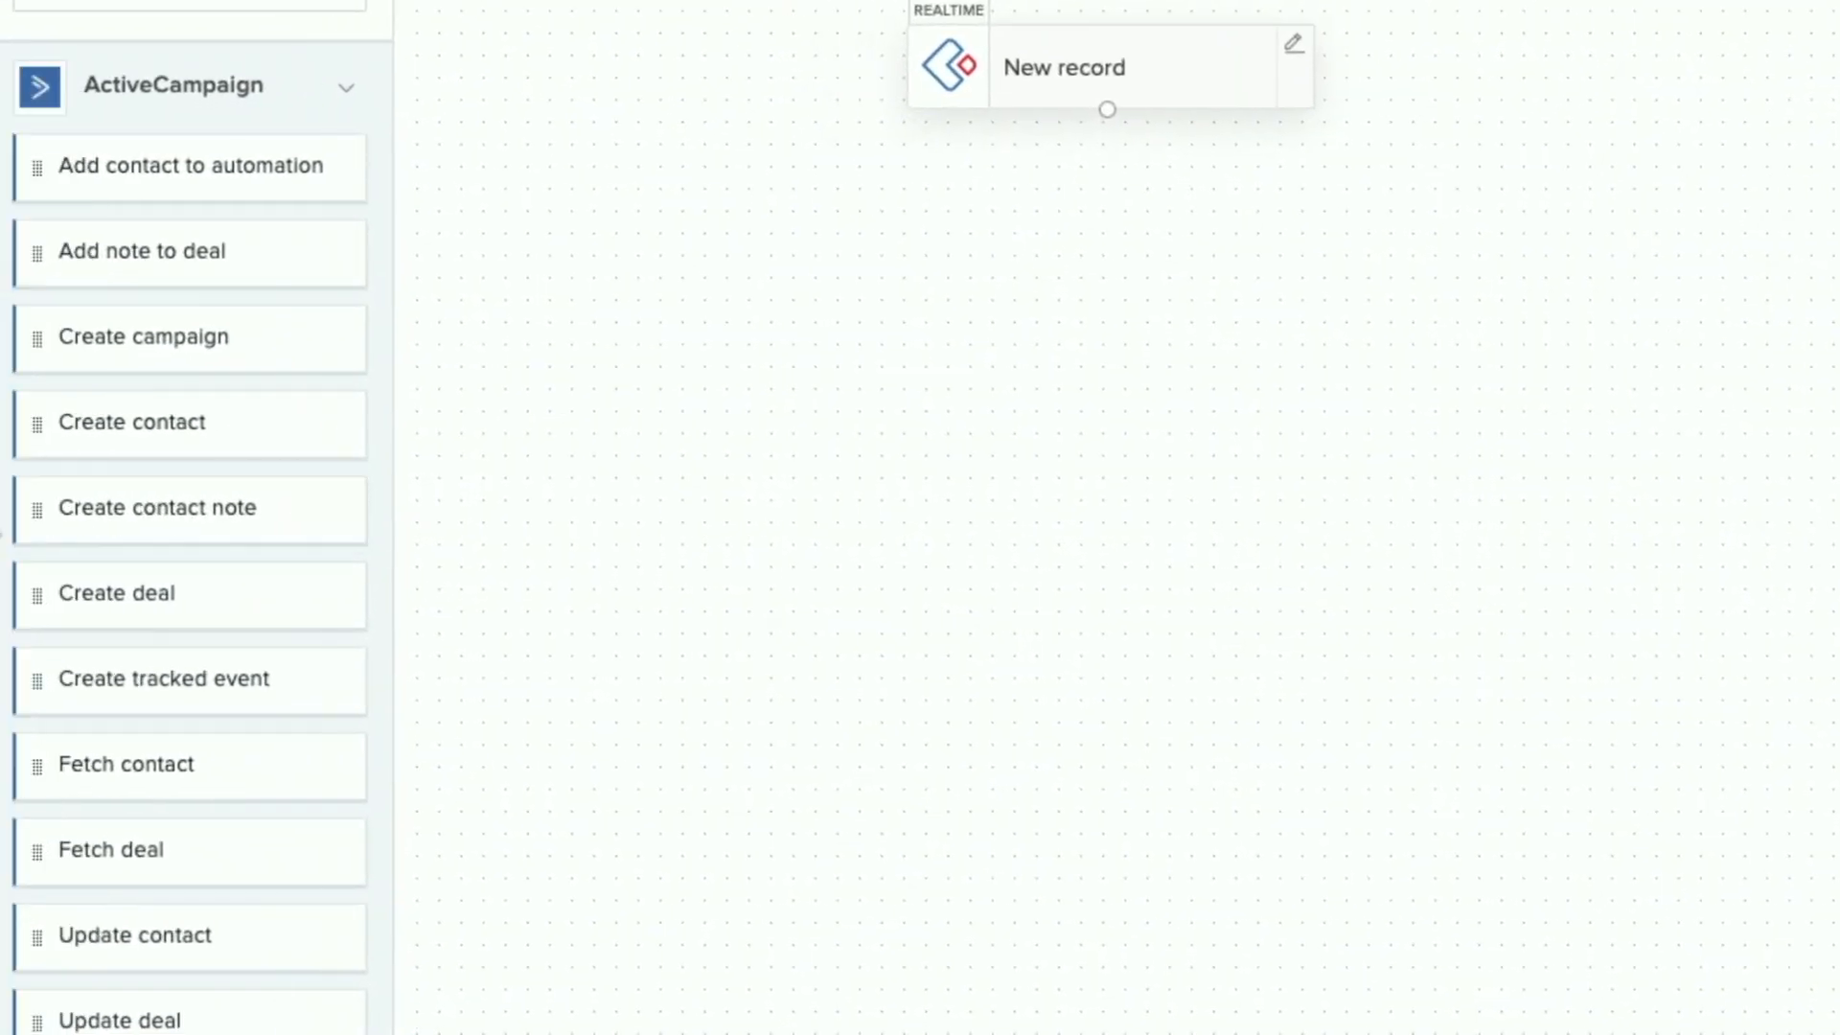
# Step: Find Zoho CRM via 'crm' and drag its Create or update module entry action beneath New record
pyautogui.scroll(-15, 153, 556)
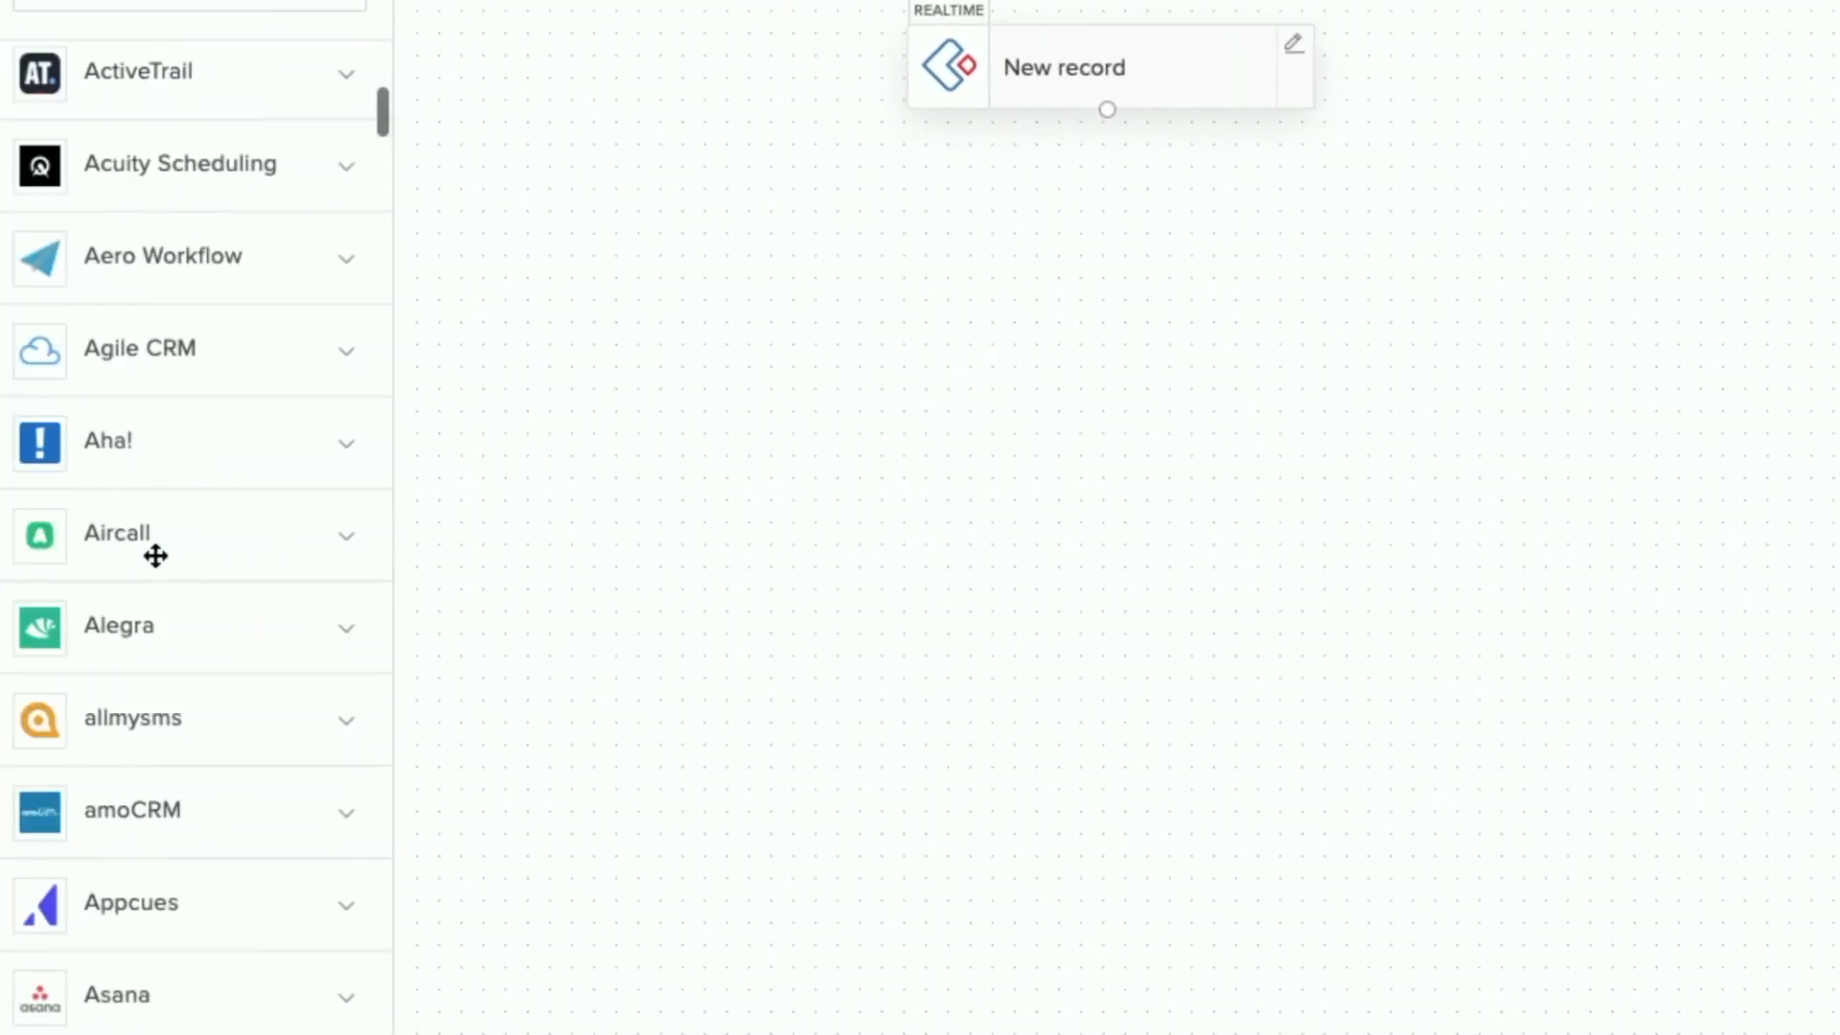
pyautogui.scroll(-15, 158, 568)
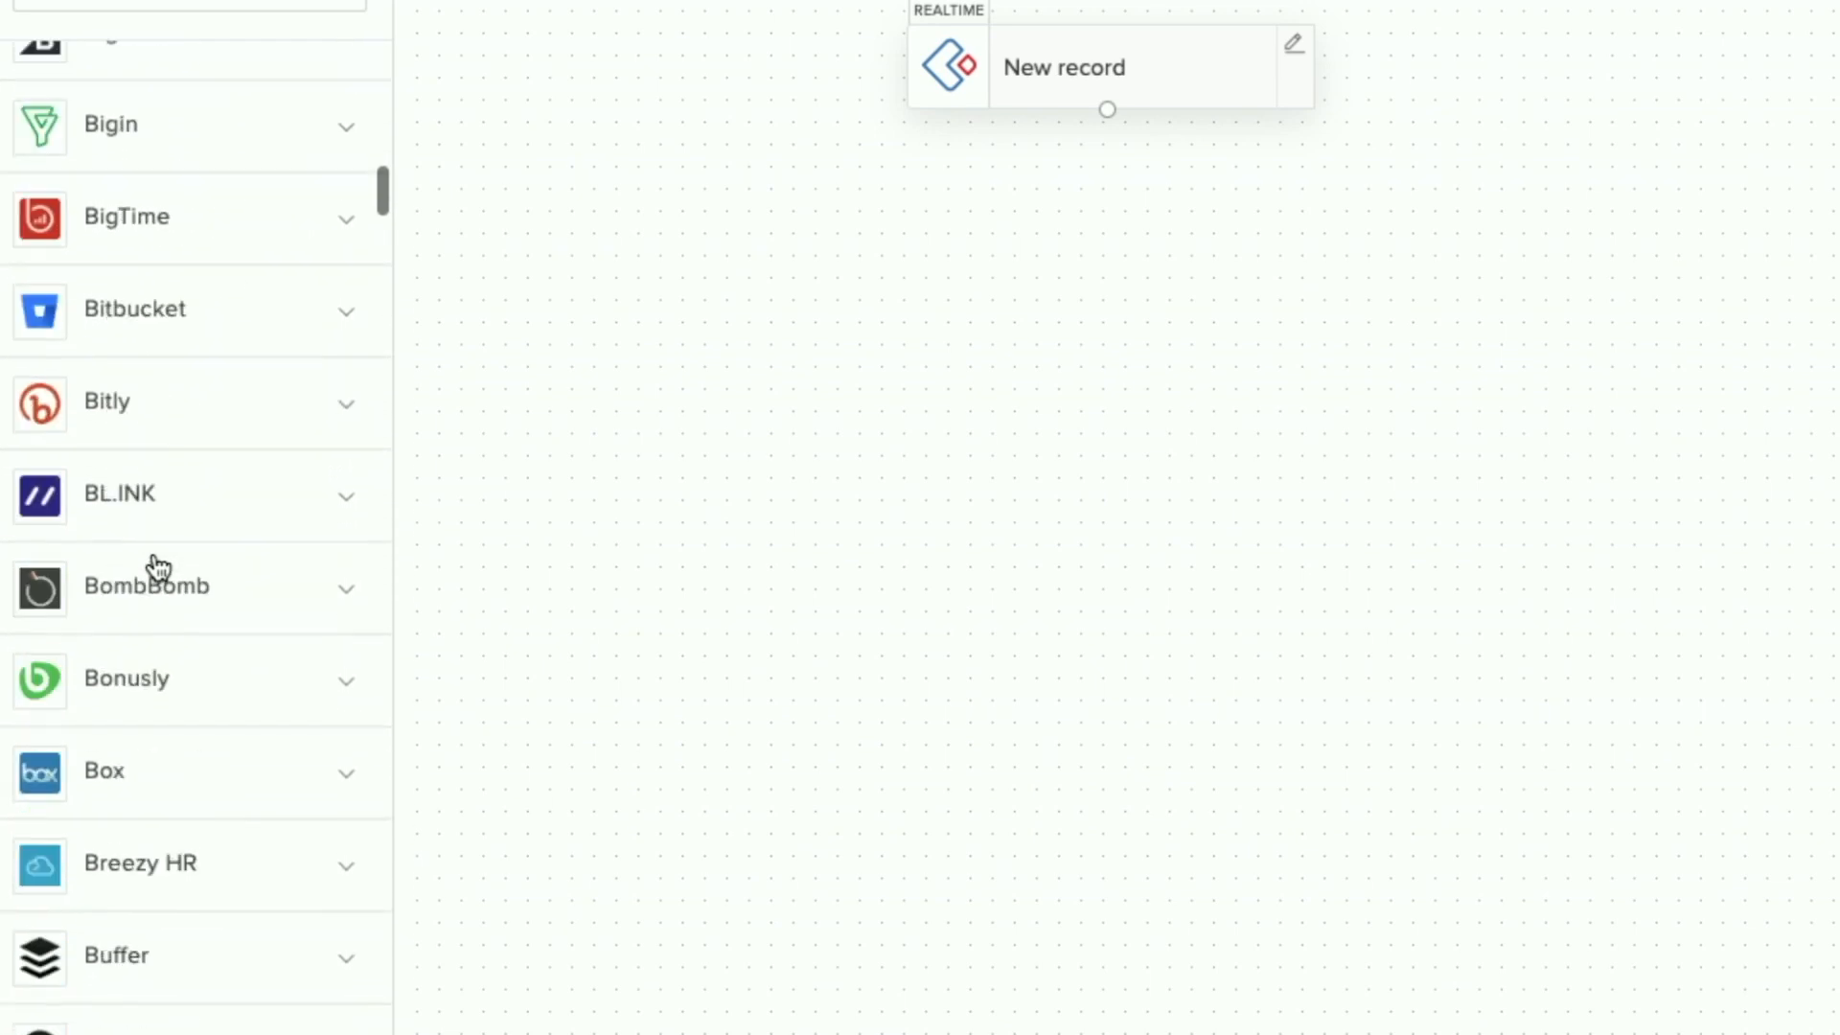
pyautogui.scroll(-3, 158, 568)
pyautogui.scroll(20, 158, 568)
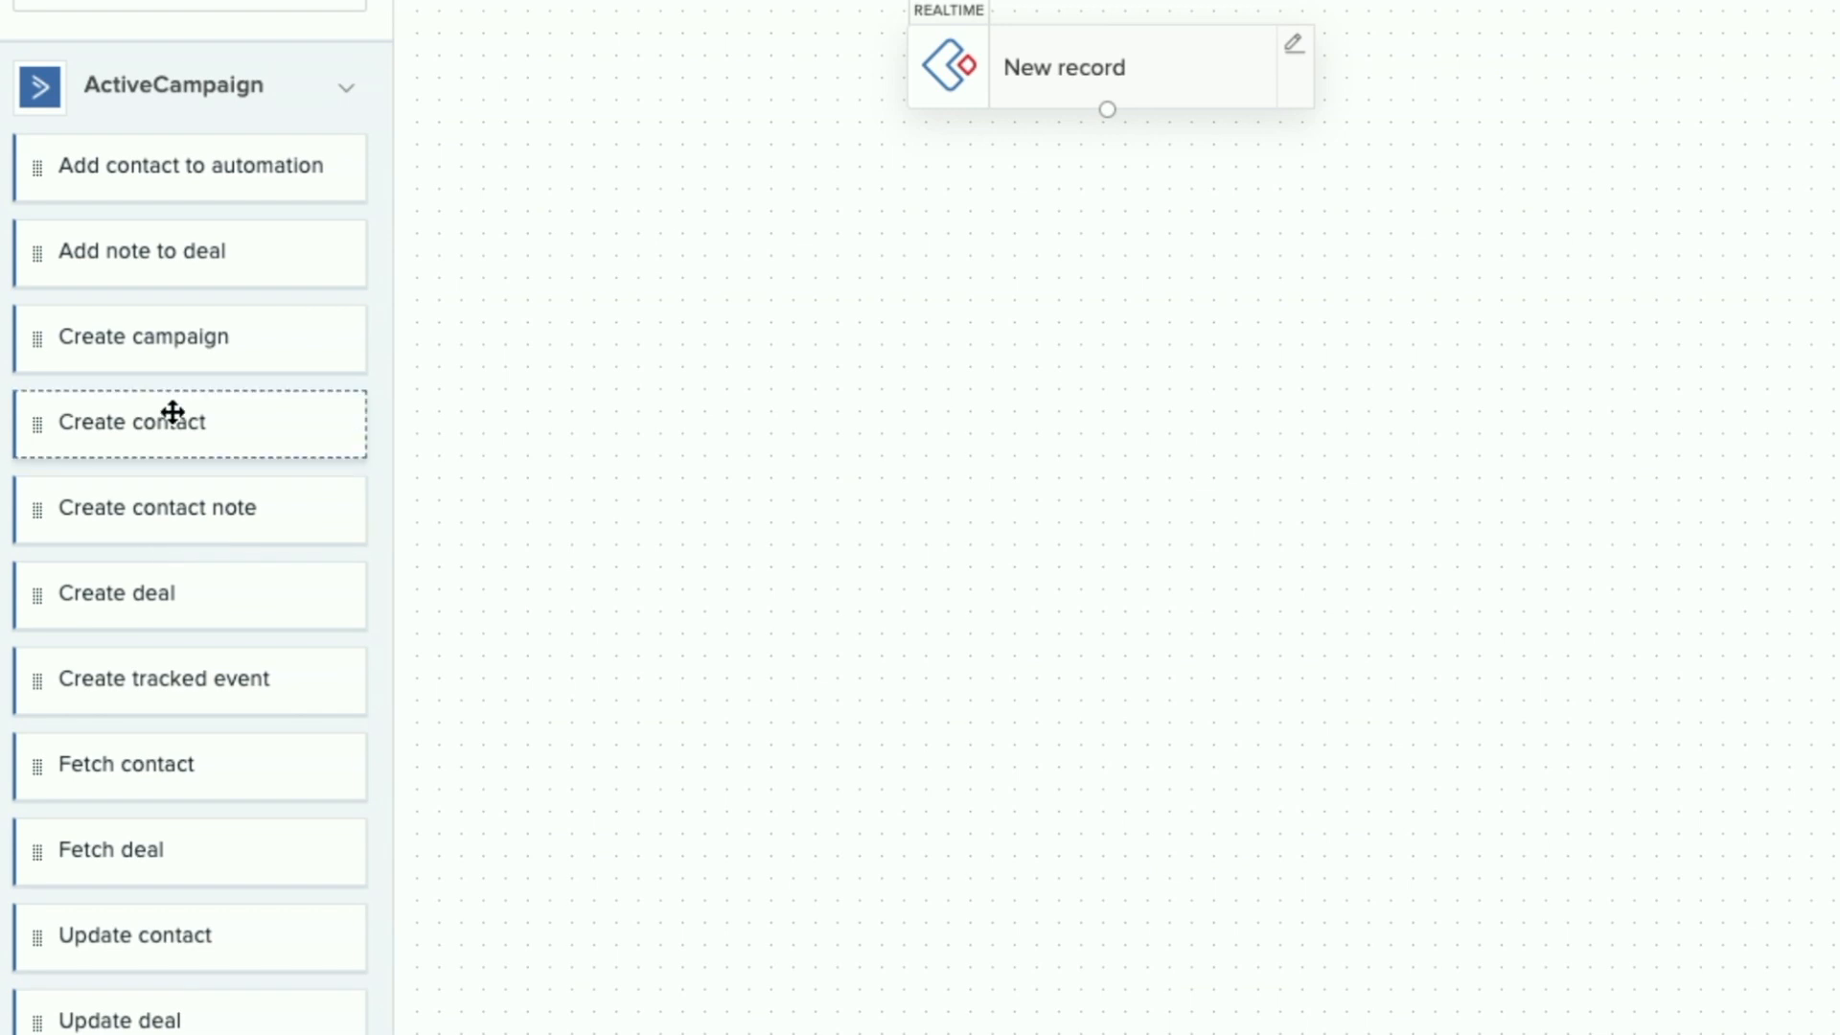
pyautogui.click(41, 211)
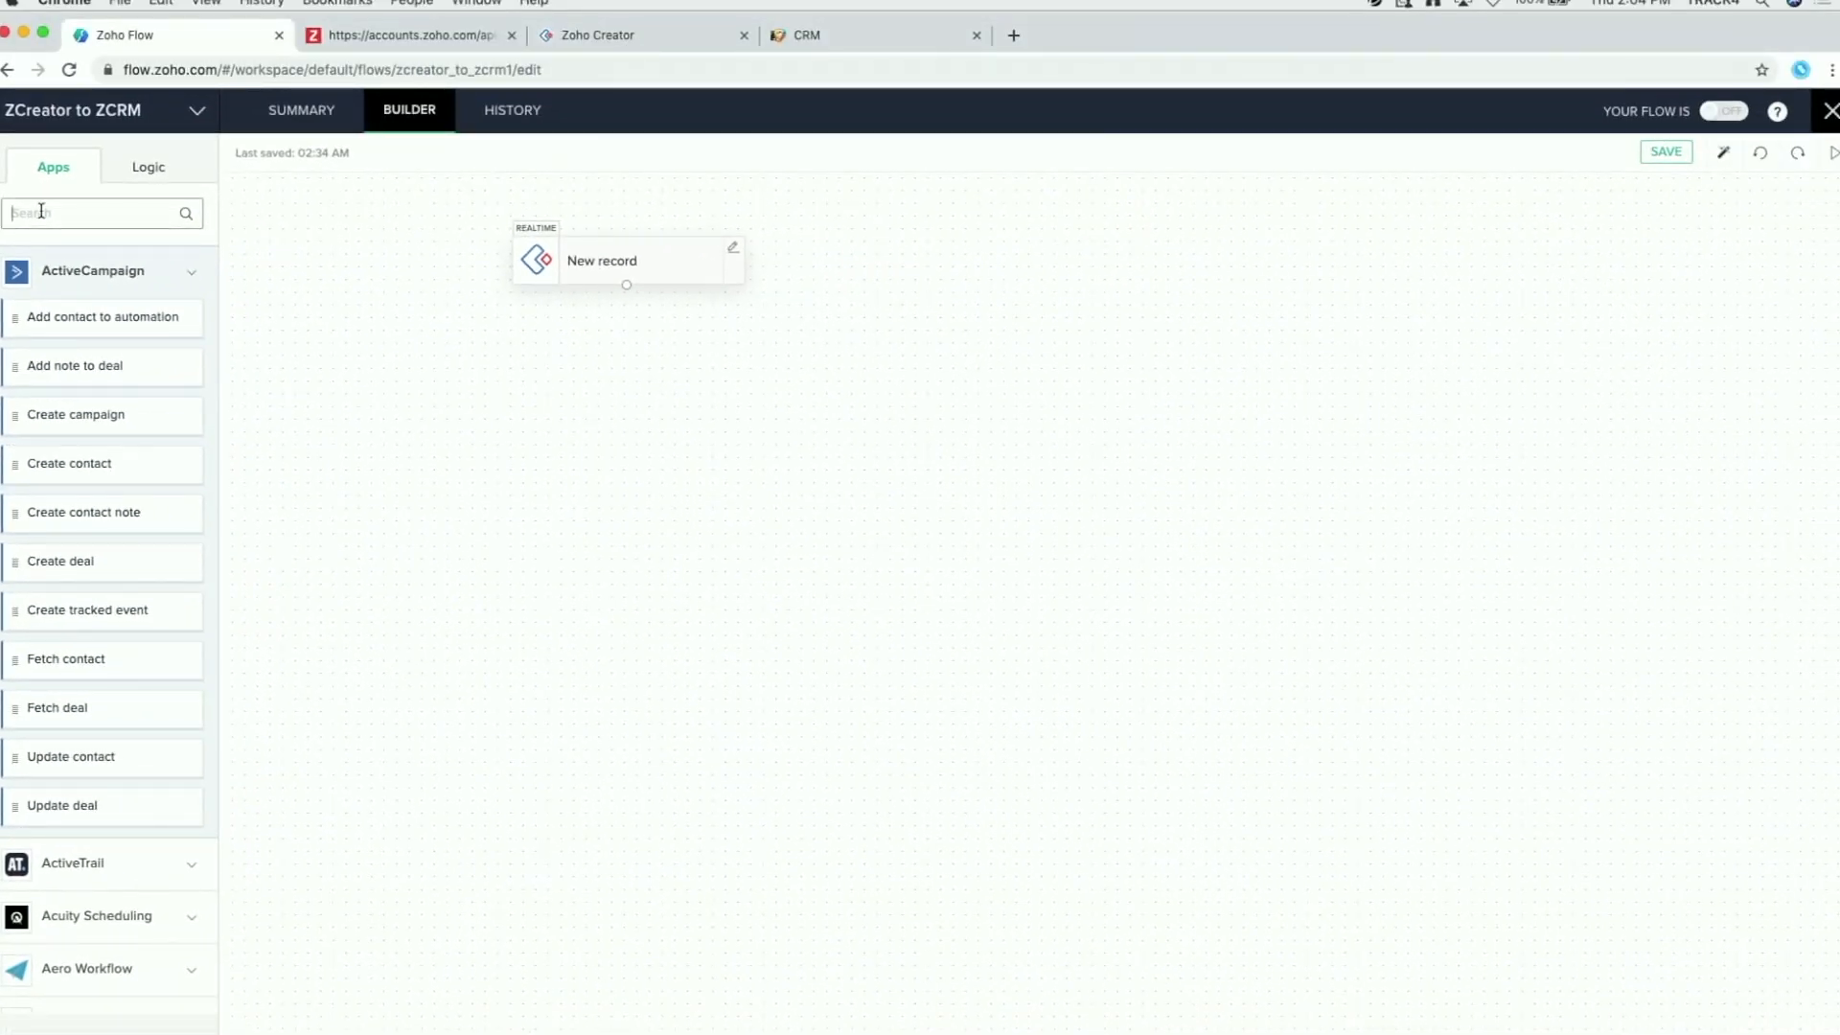
pyautogui.write('crm')
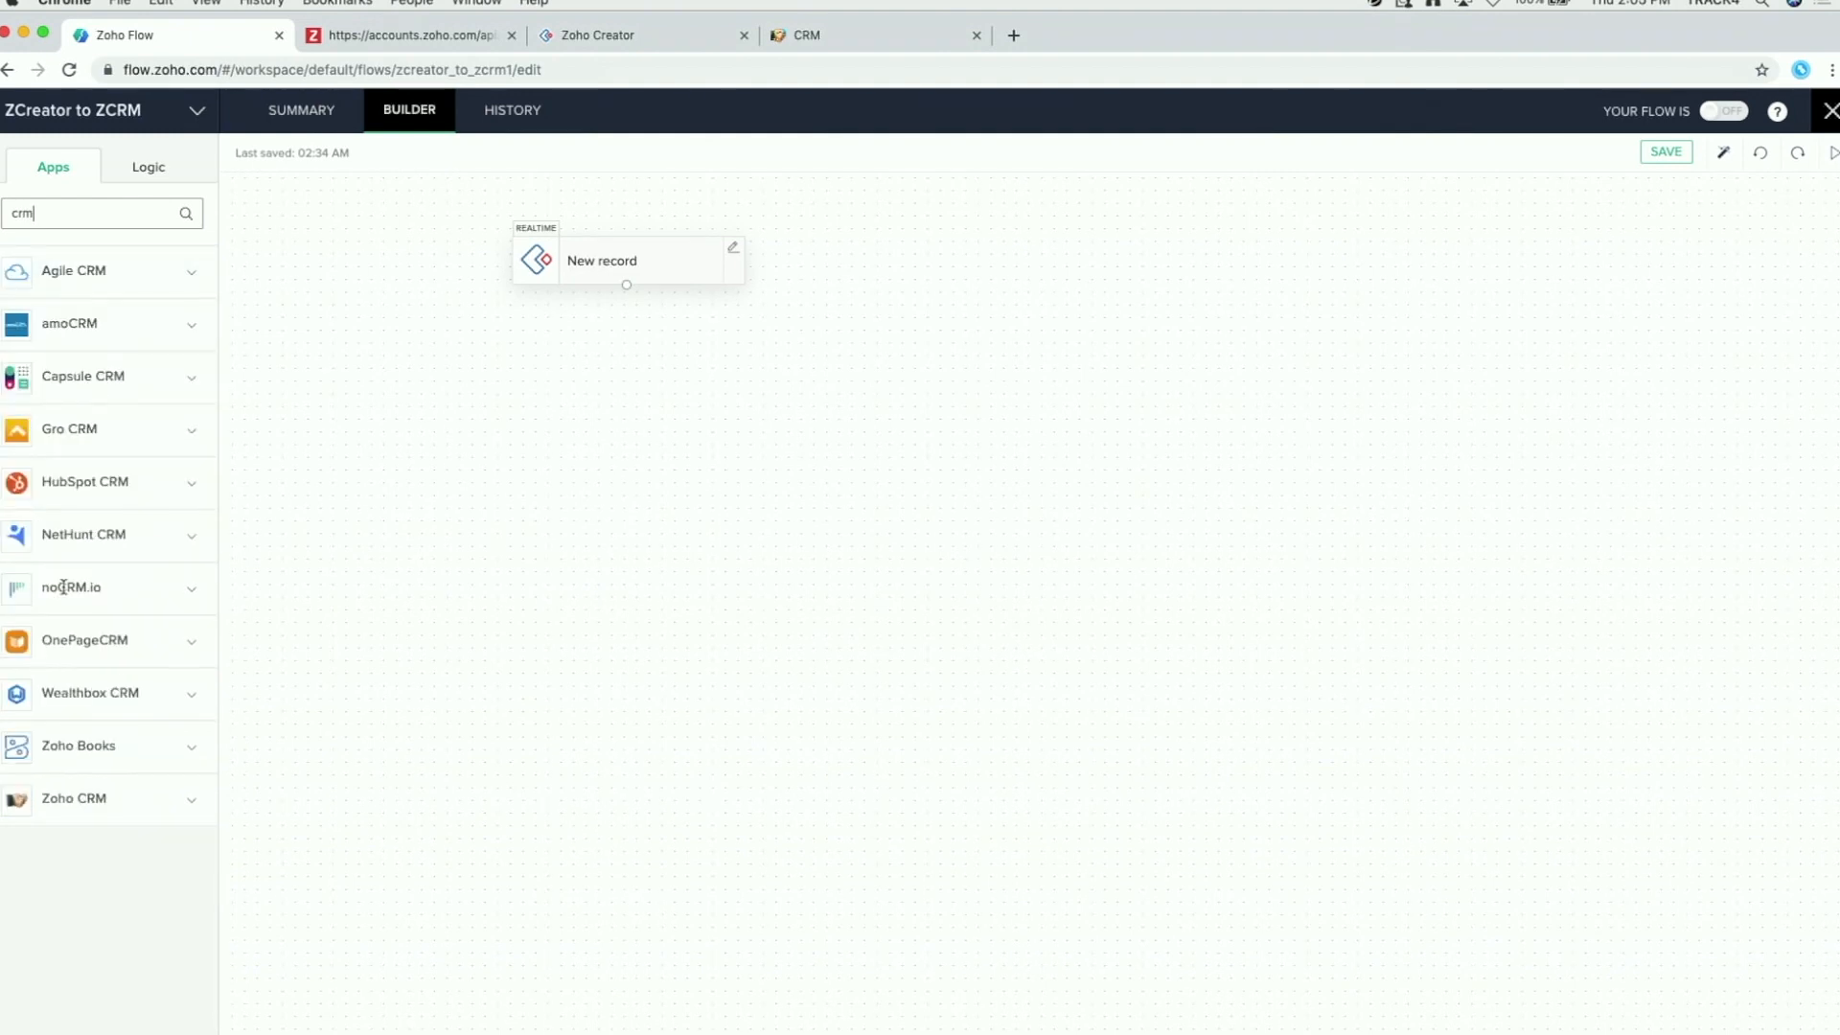
pyautogui.click(108, 807)
pyautogui.scroll(-6, 108, 805)
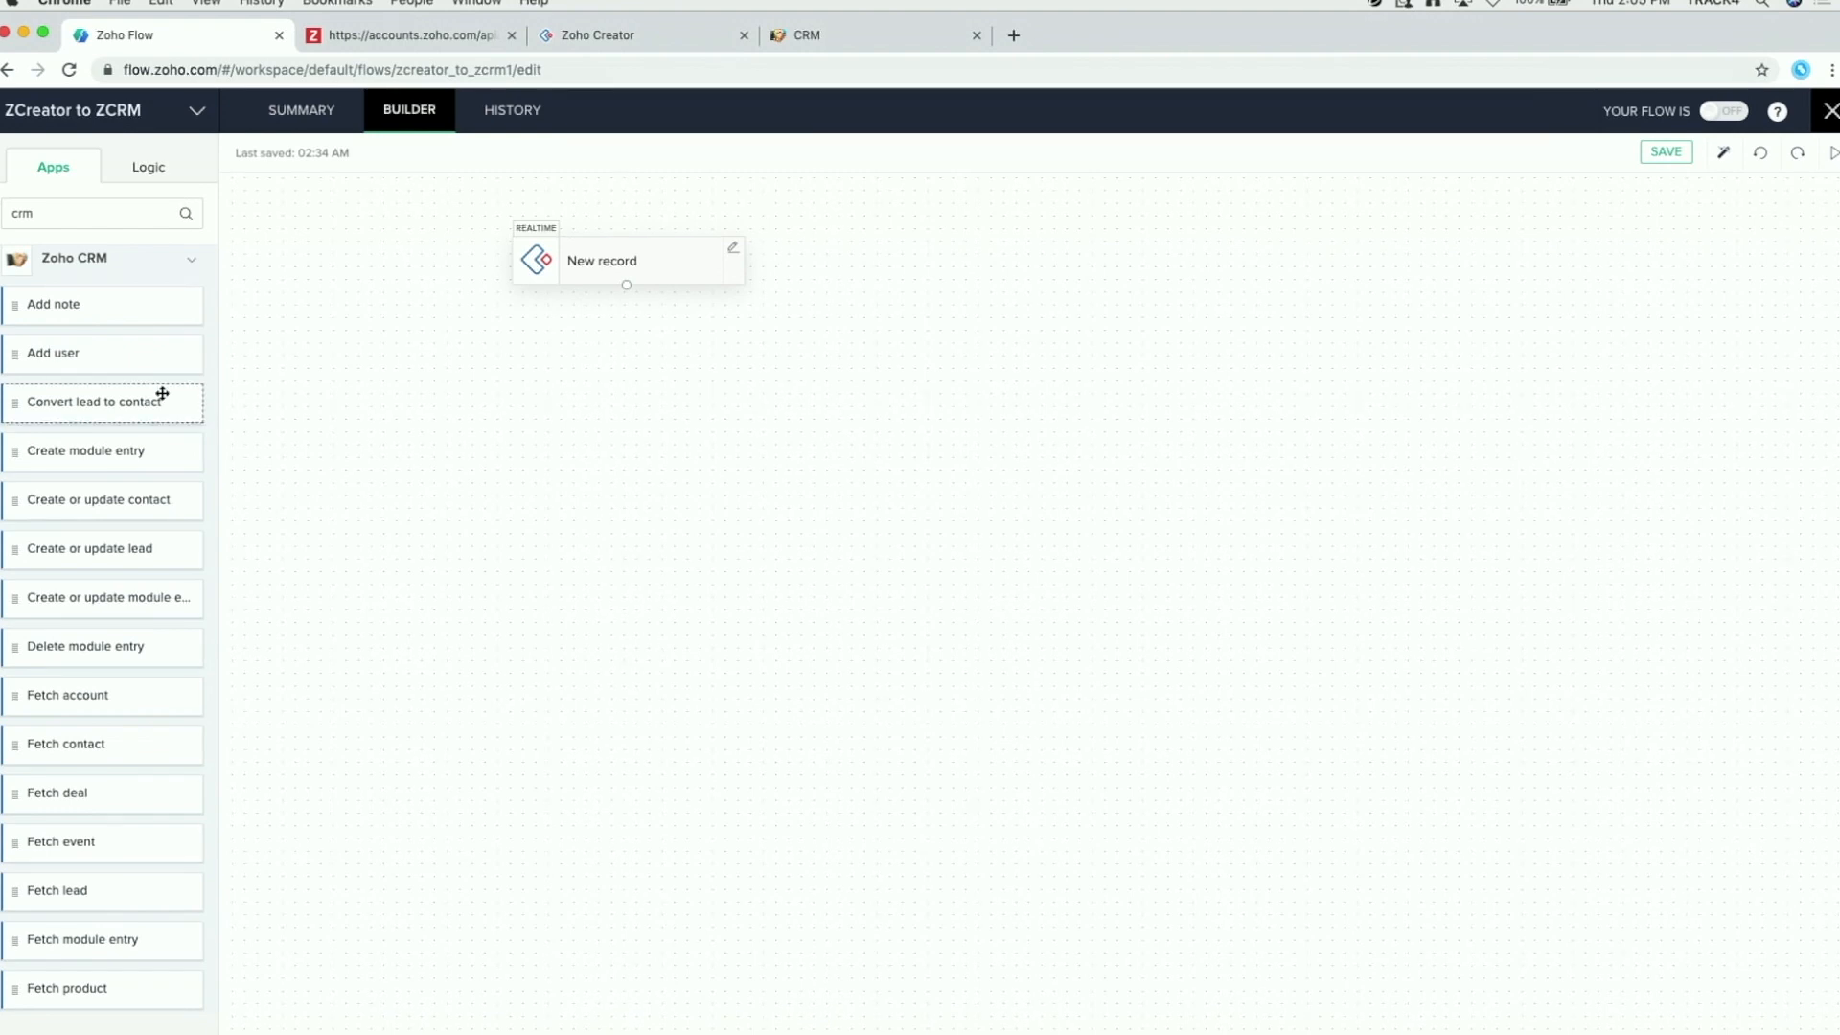
pyautogui.scroll(-2, 97, 521)
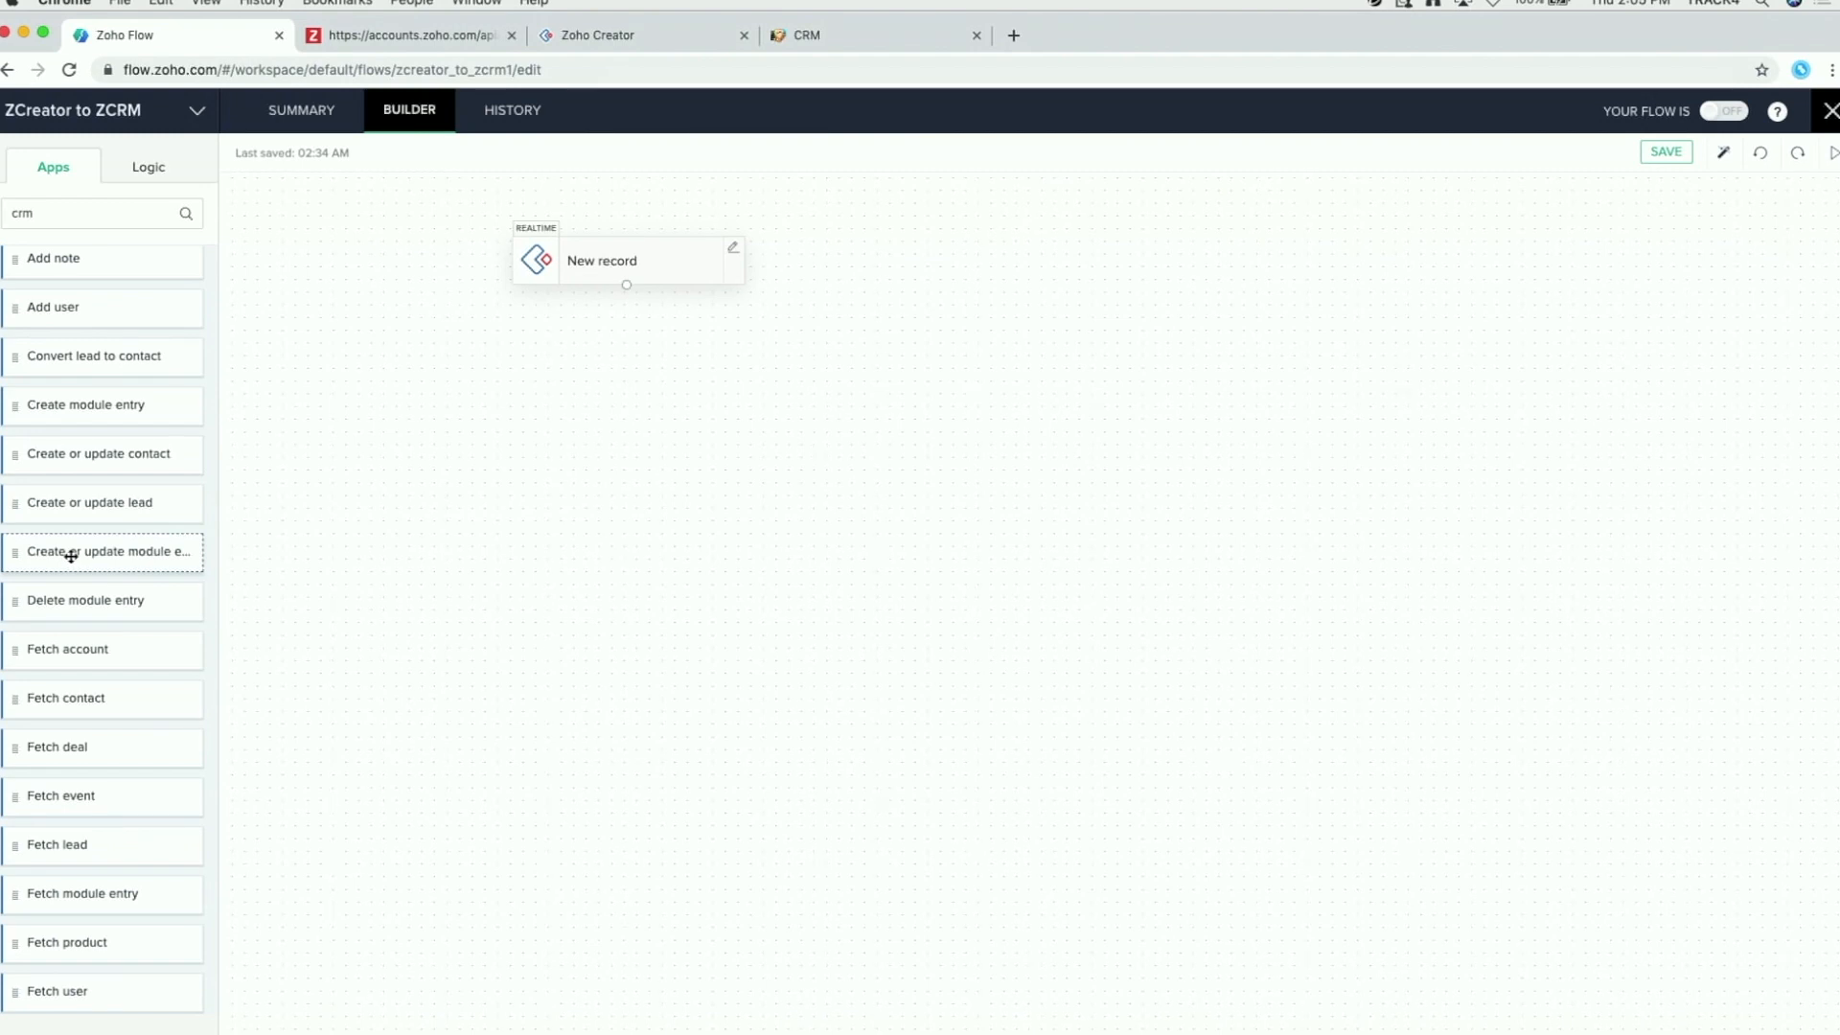
pyautogui.moveTo(71, 556); pyautogui.dragTo(583, 394)
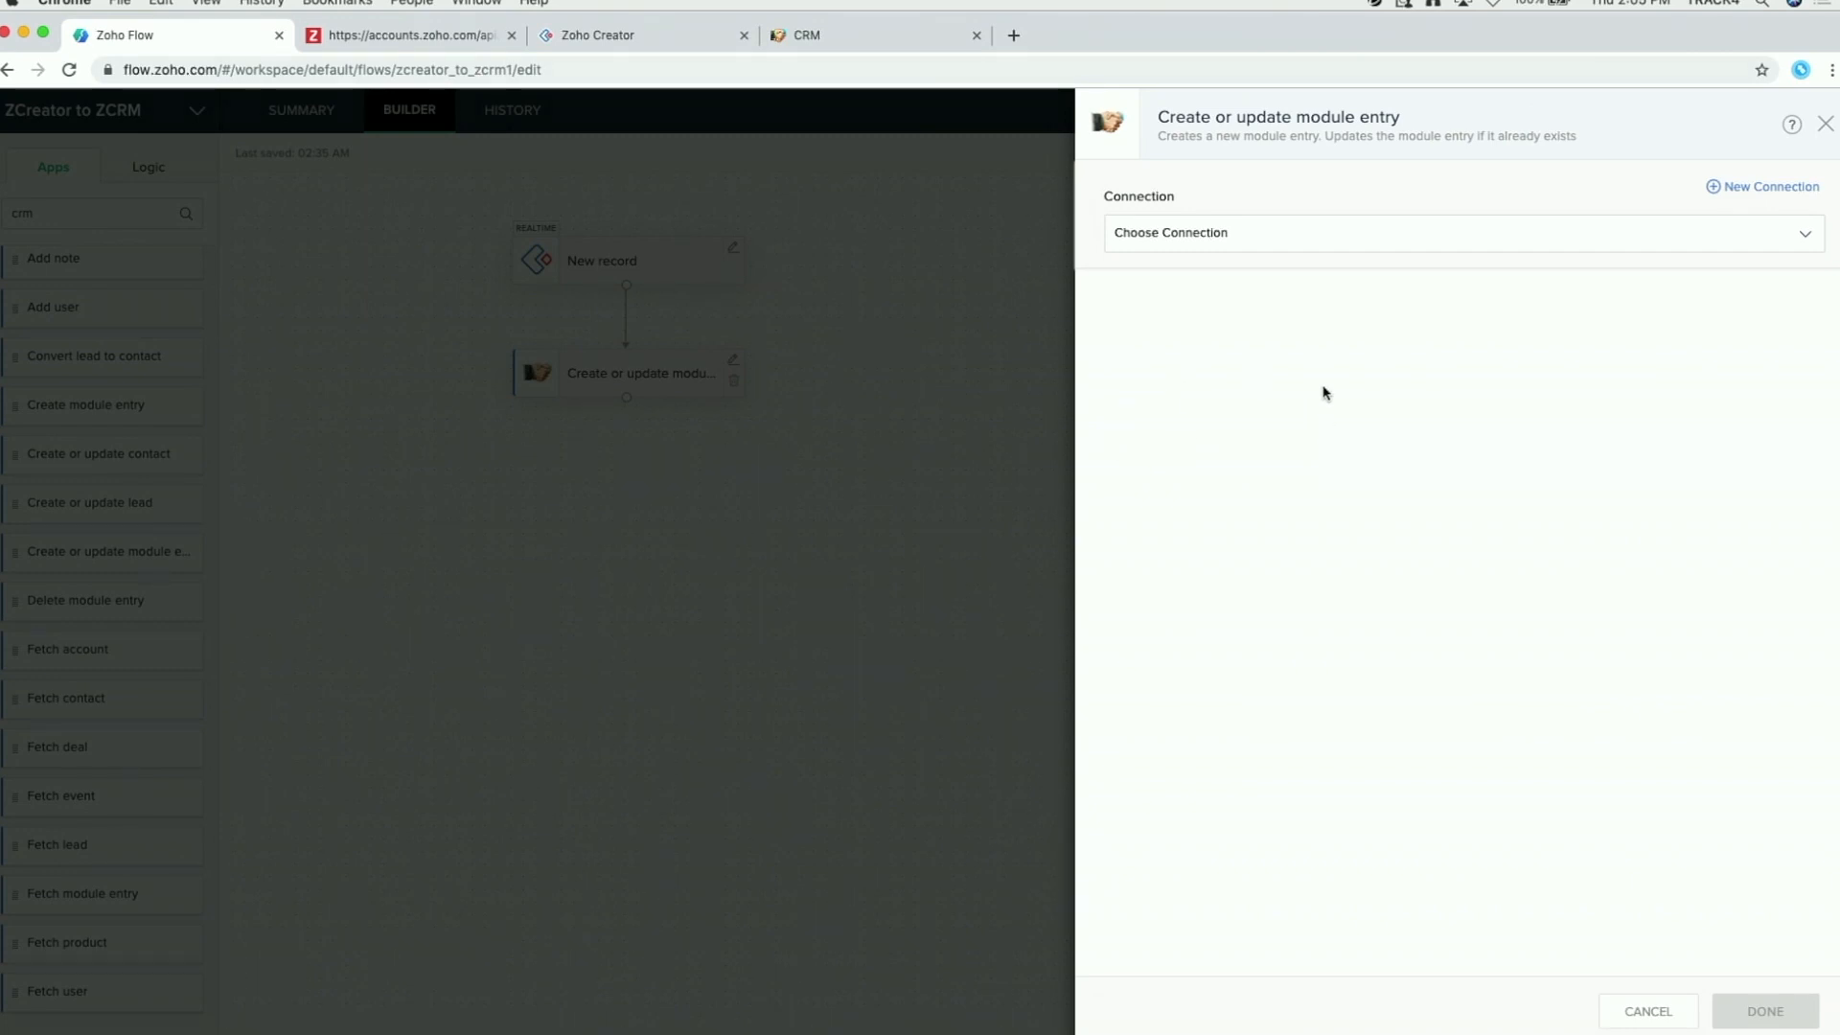
# Step: Use the existing Zoho CRM connection and target the Leads module with the Standard layout
pyautogui.click(1363, 251)
pyautogui.click(1246, 300)
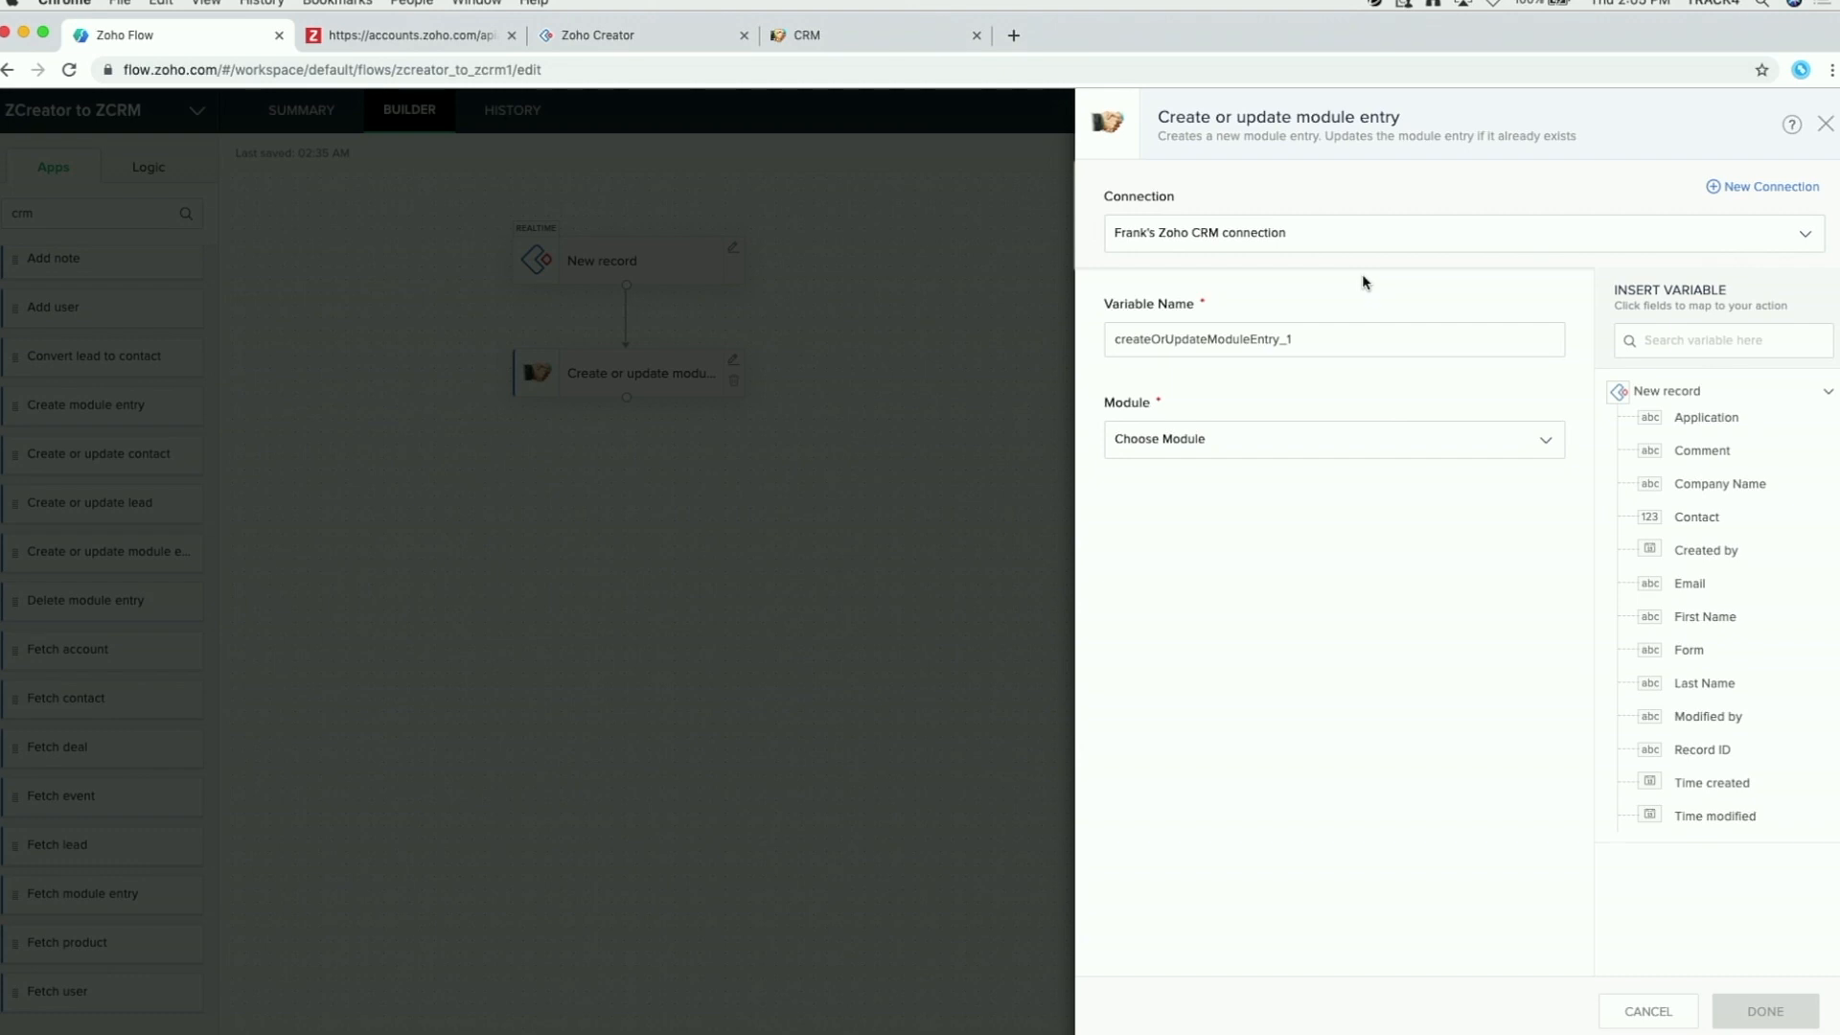
pyautogui.click(1251, 436)
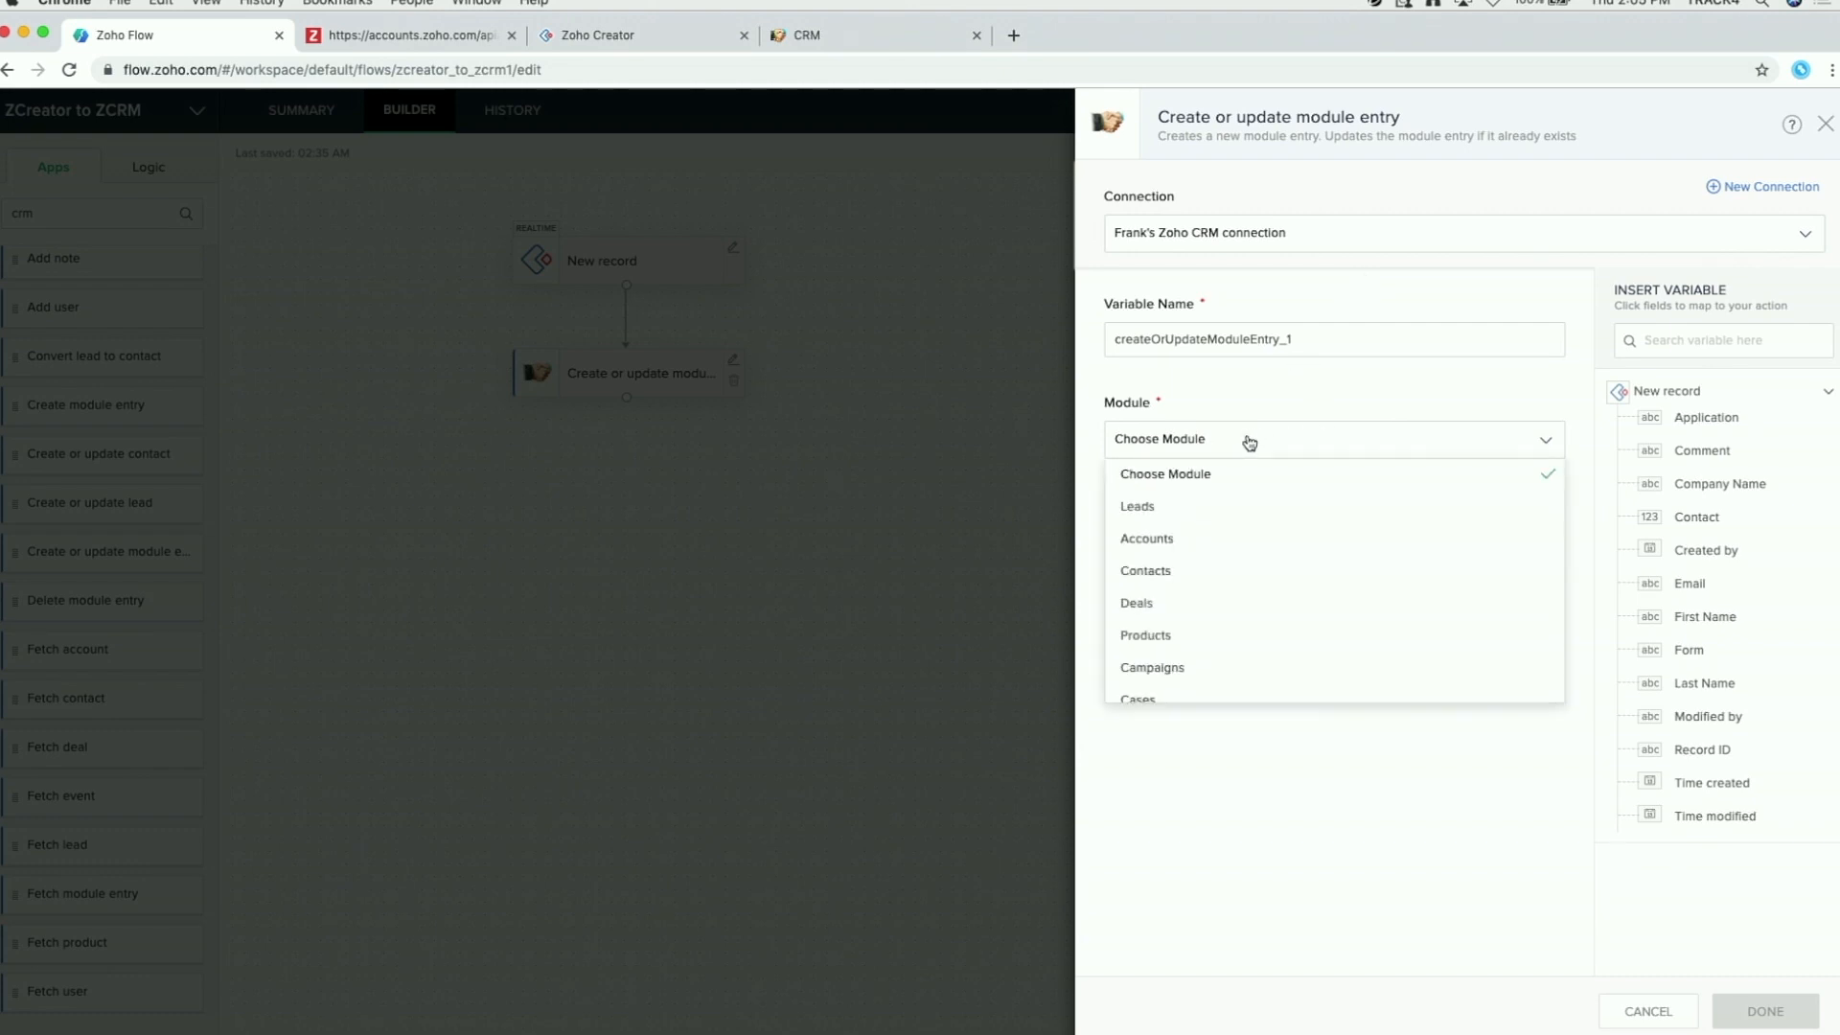
pyautogui.click(1195, 518)
pyautogui.click(1241, 544)
pyautogui.click(1157, 598)
pyautogui.scroll(-5, 1324, 575)
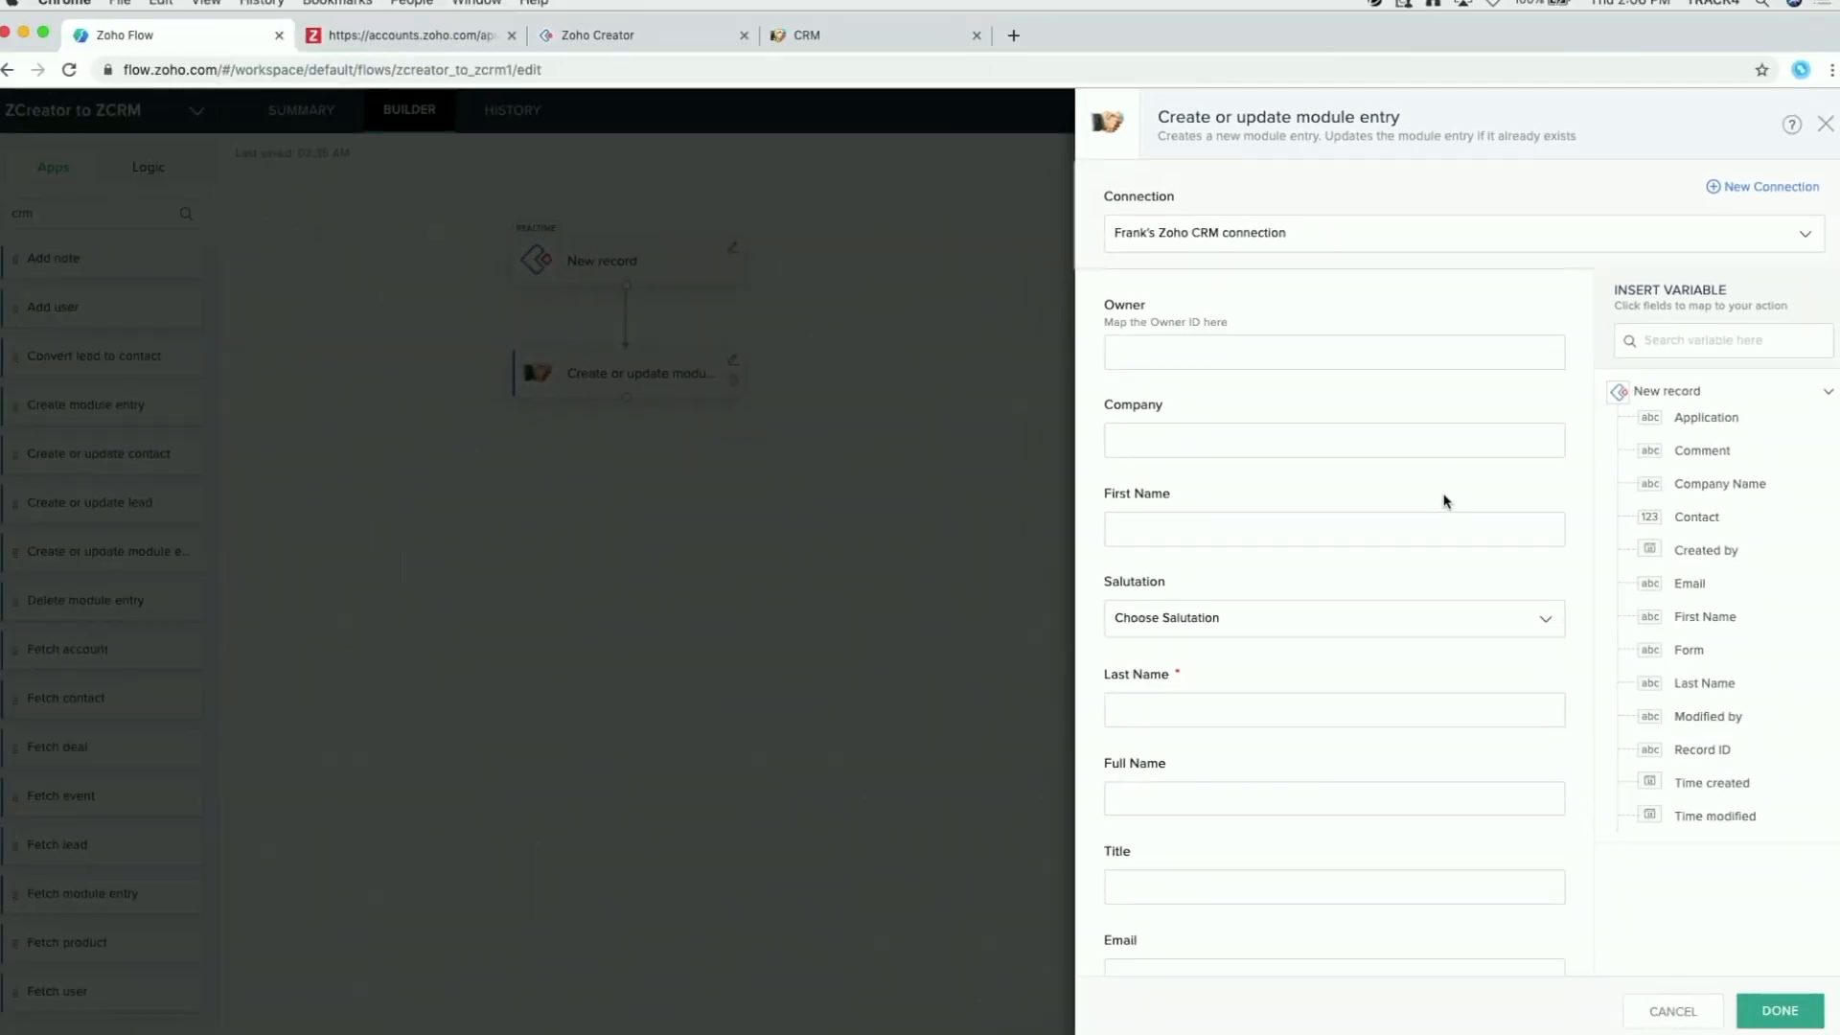
# Step: Map the form's Company Name, first name and Last Name into Company, First Name and Last Name
pyautogui.click(1152, 438)
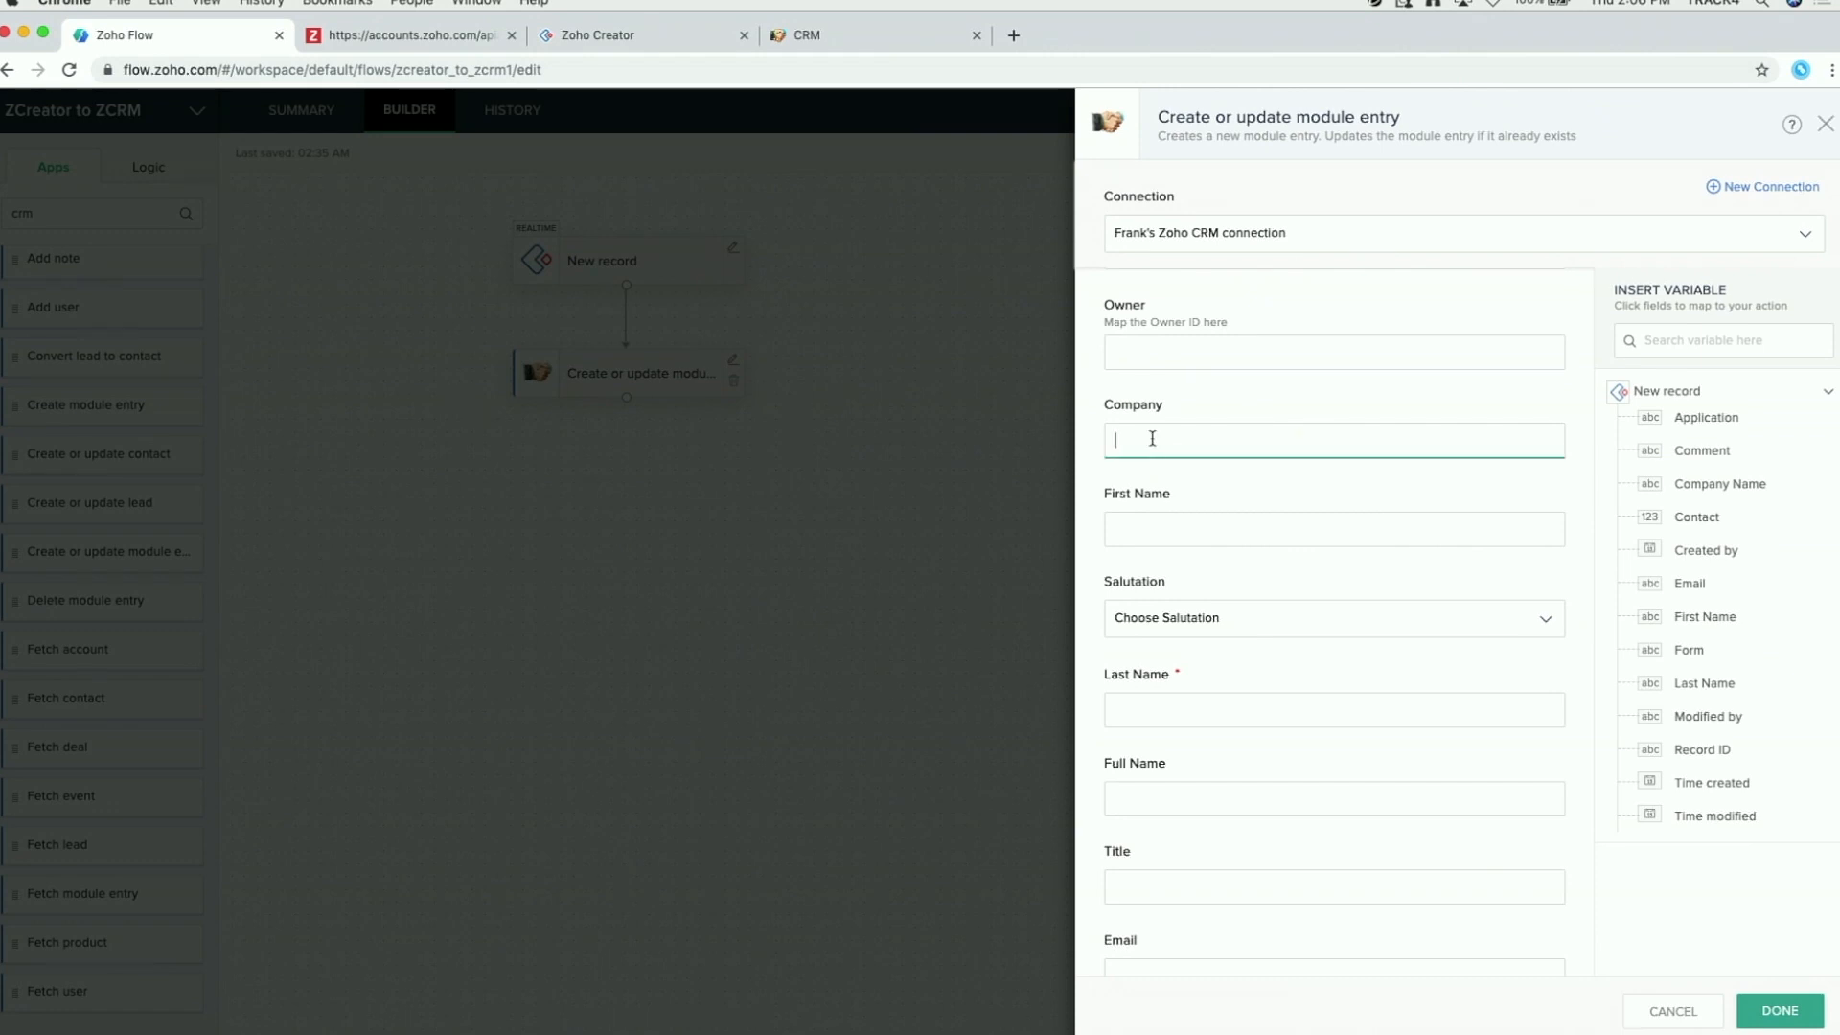
pyautogui.click(1740, 485)
pyautogui.click(1211, 533)
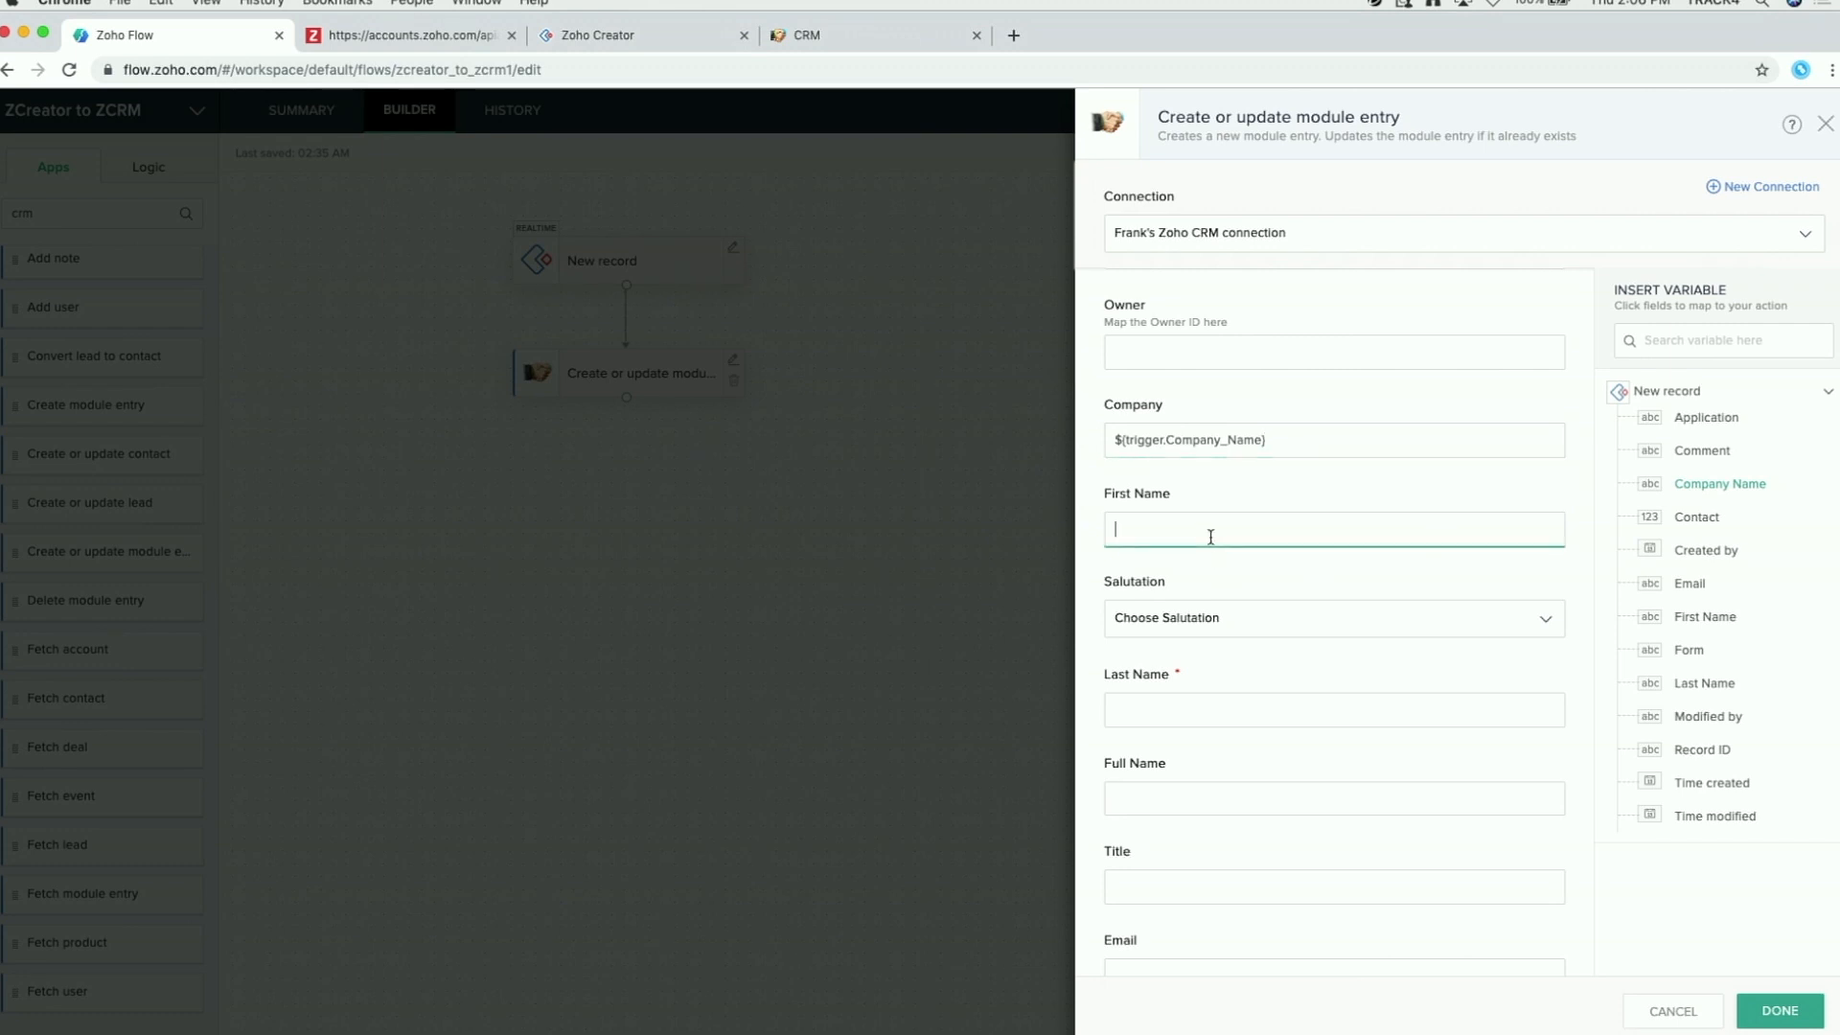
pyautogui.click(1731, 631)
pyautogui.click(1159, 710)
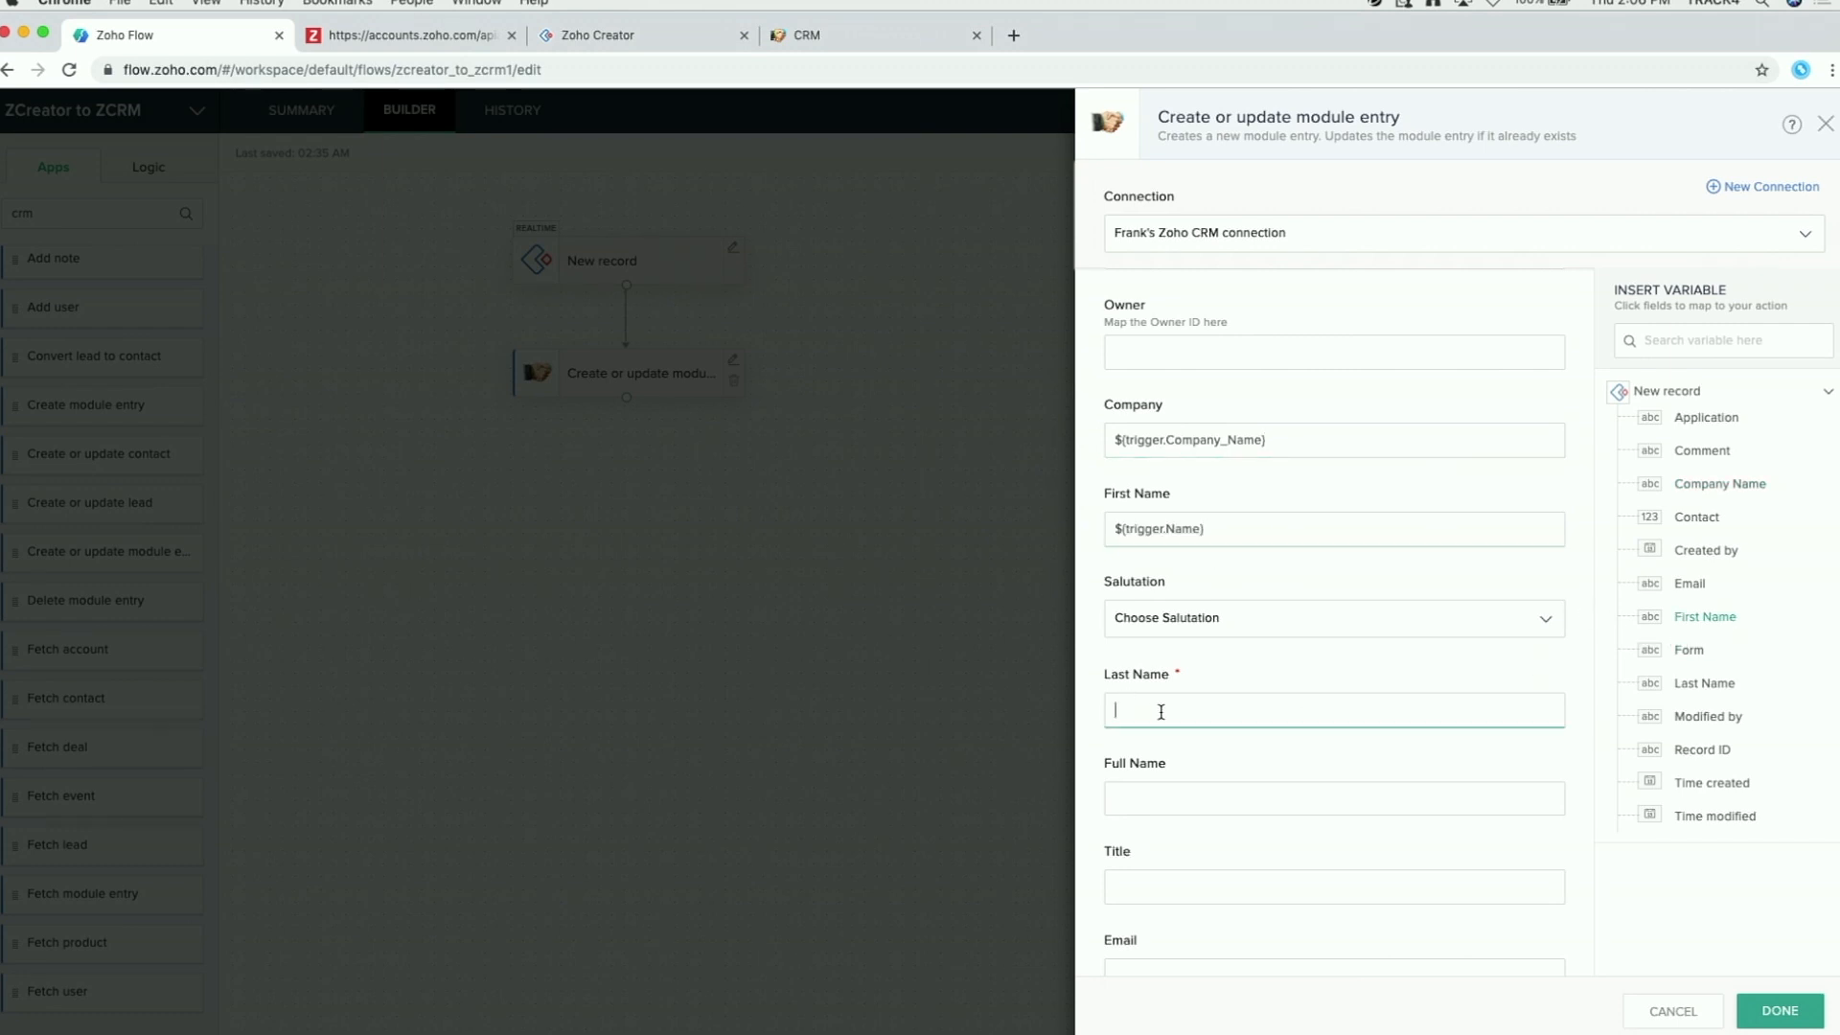
pyautogui.click(1705, 684)
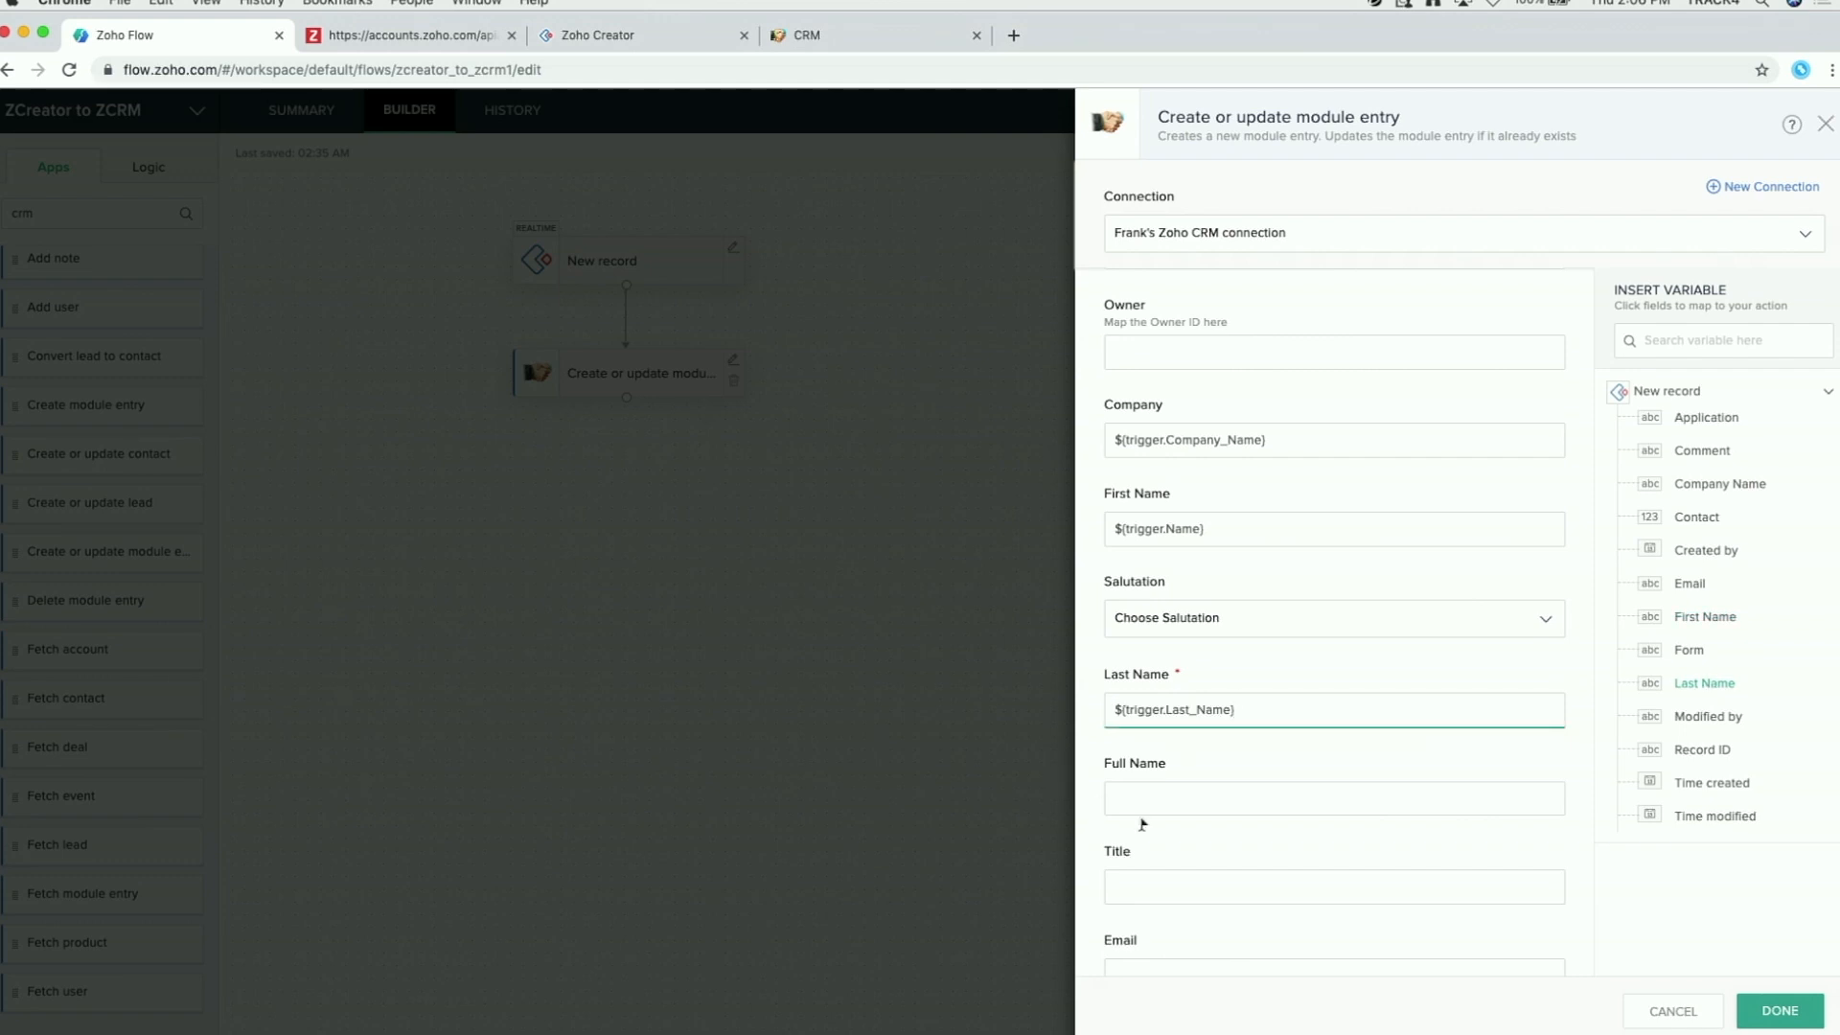
# Step: Fill Full Name with first plus last name, map Email and Contact number to Phone, and confirm
pyautogui.click(1153, 794)
pyautogui.click(1721, 623)
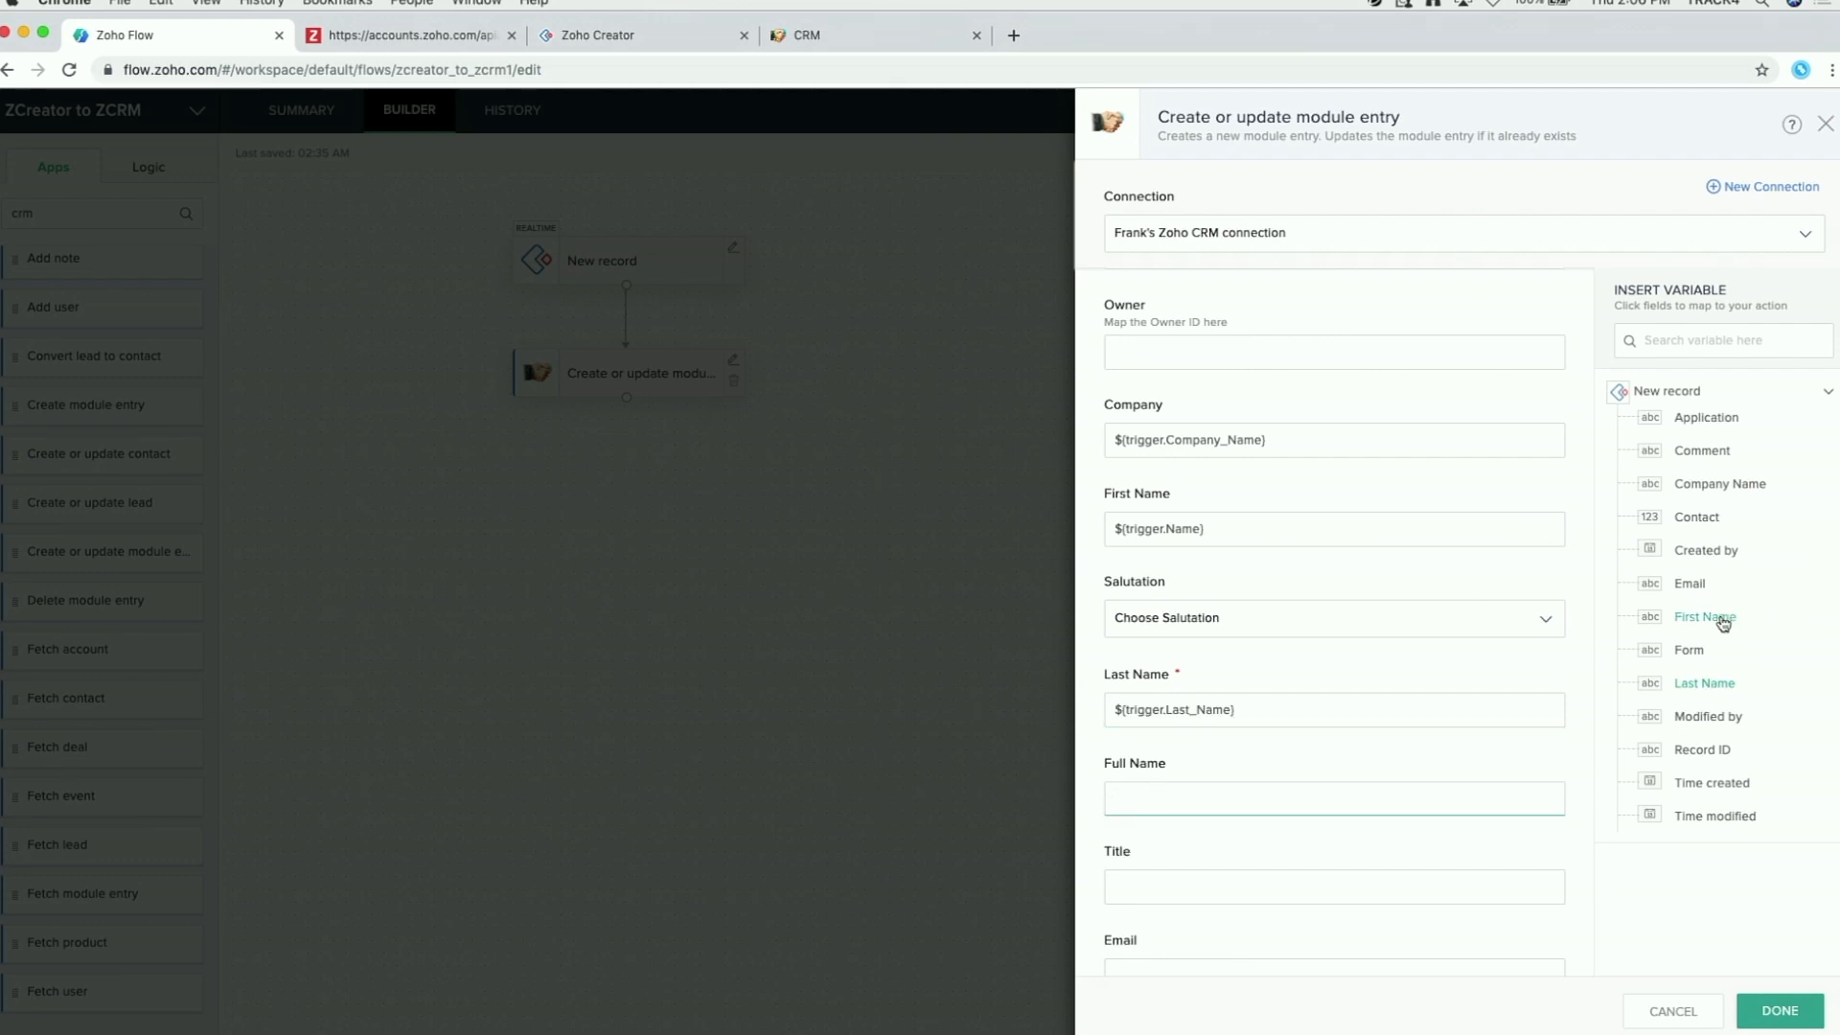
pyautogui.click(1707, 686)
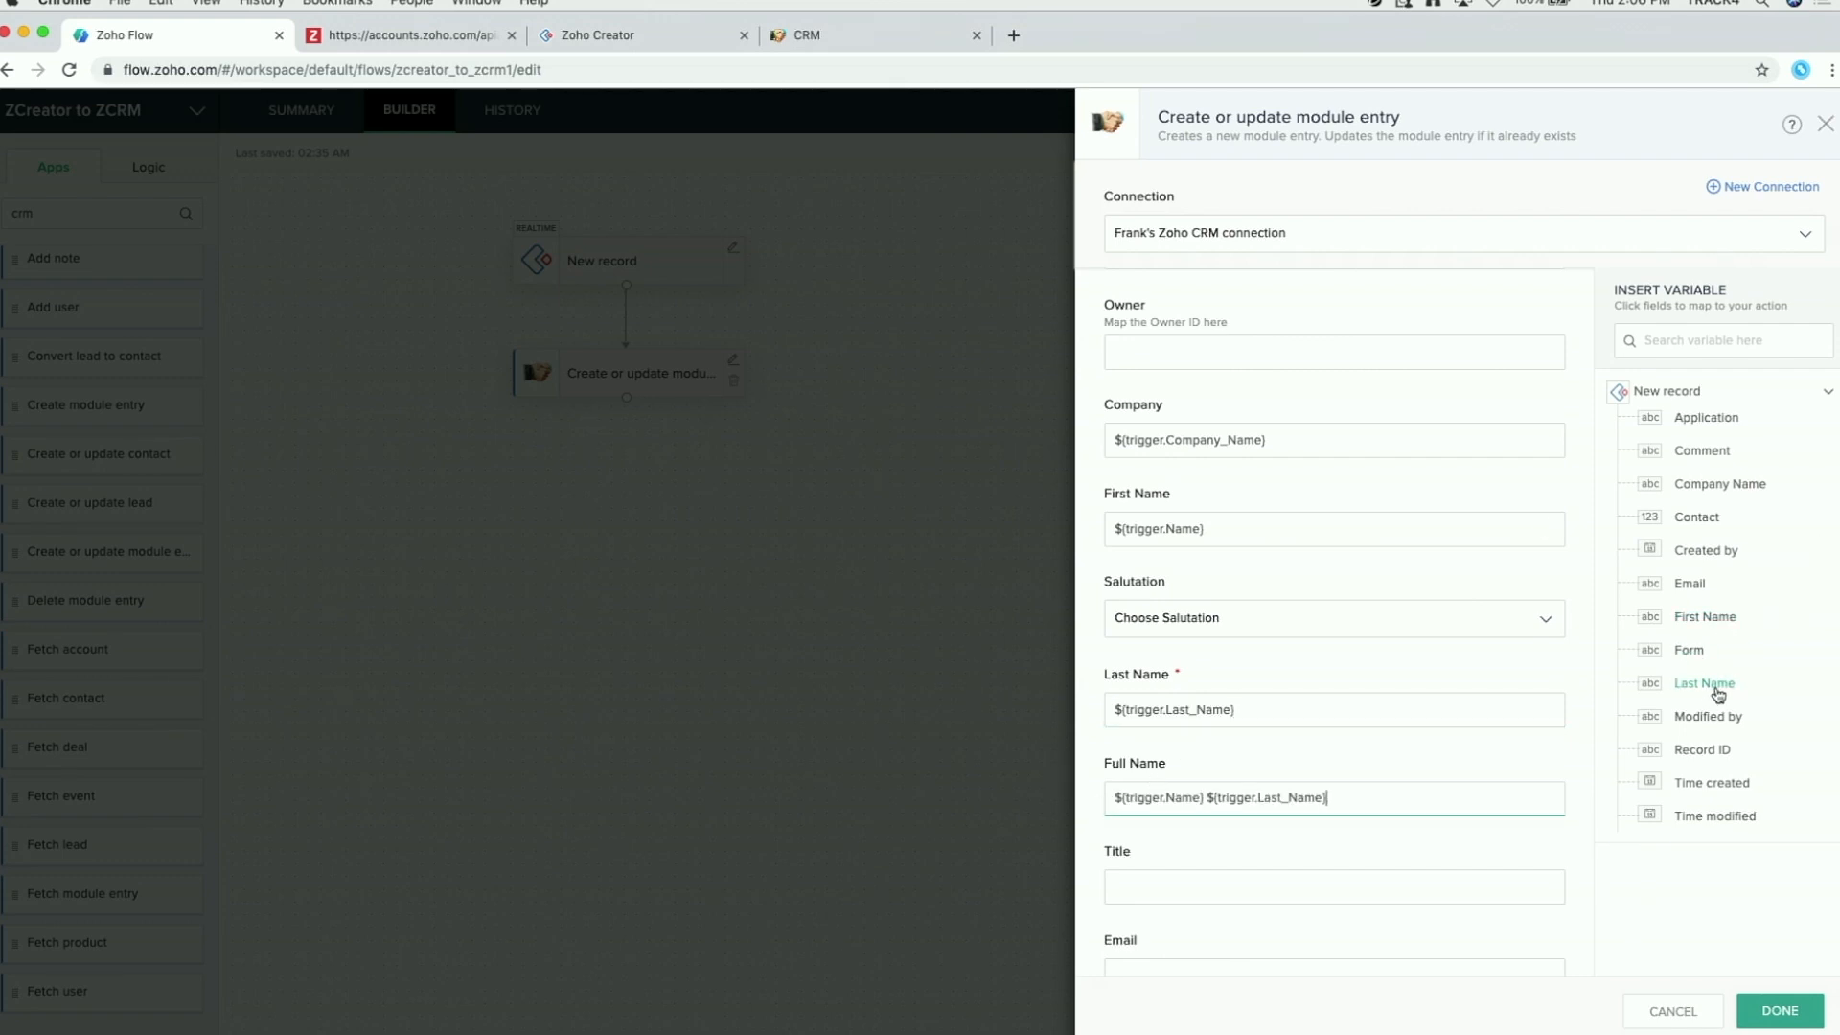
pyautogui.scroll(-5, 1265, 772)
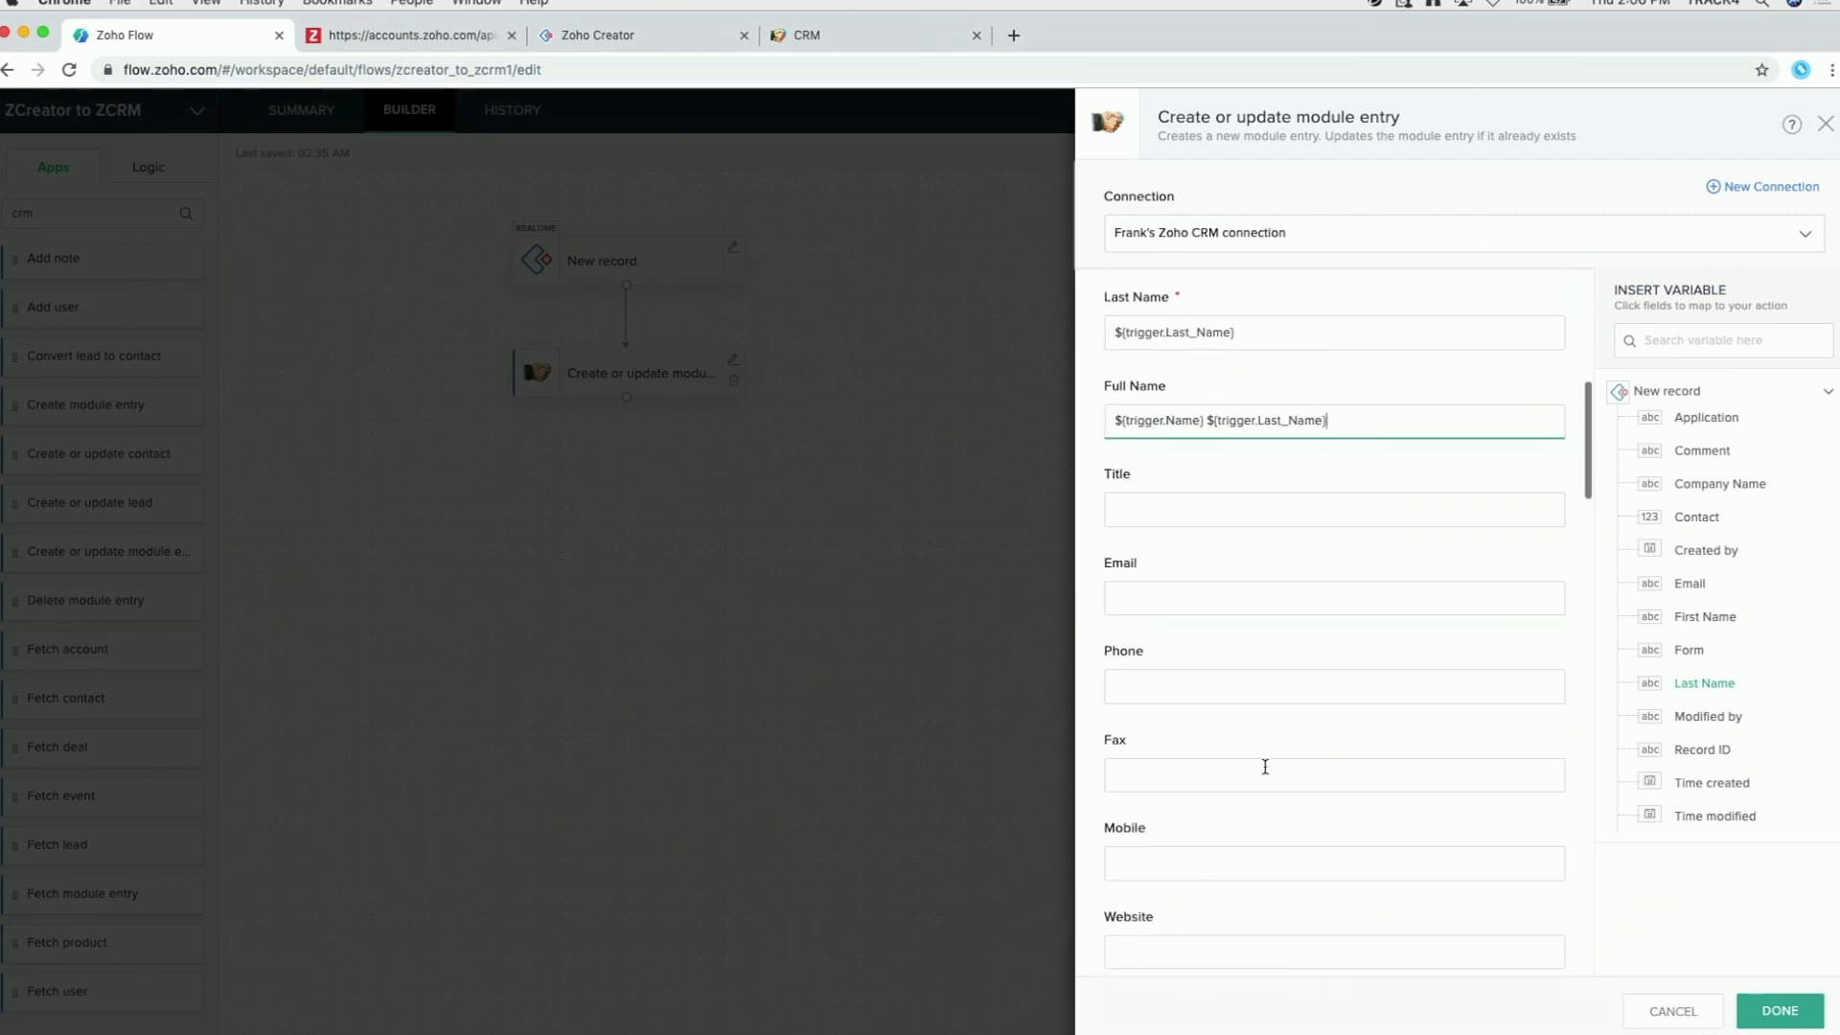
pyautogui.click(1182, 601)
pyautogui.click(1689, 583)
pyautogui.click(1173, 690)
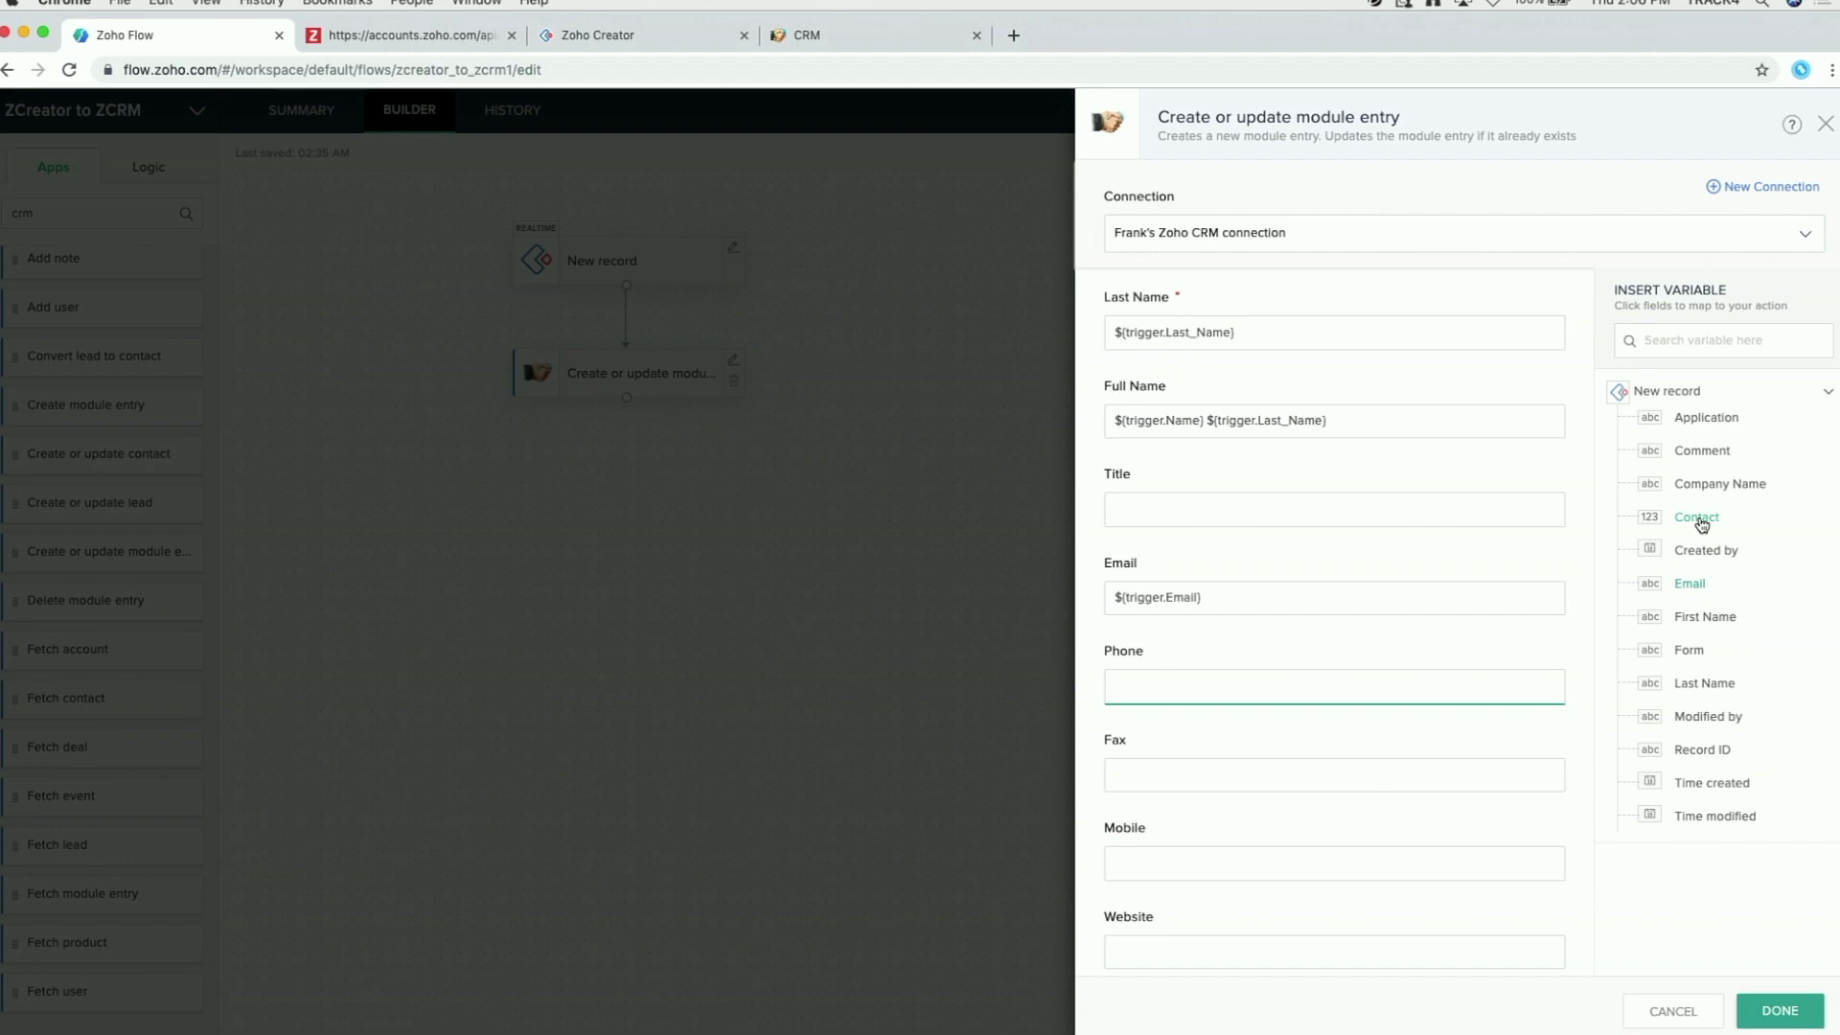
pyautogui.click(1696, 517)
pyautogui.scroll(-7, 1396, 697)
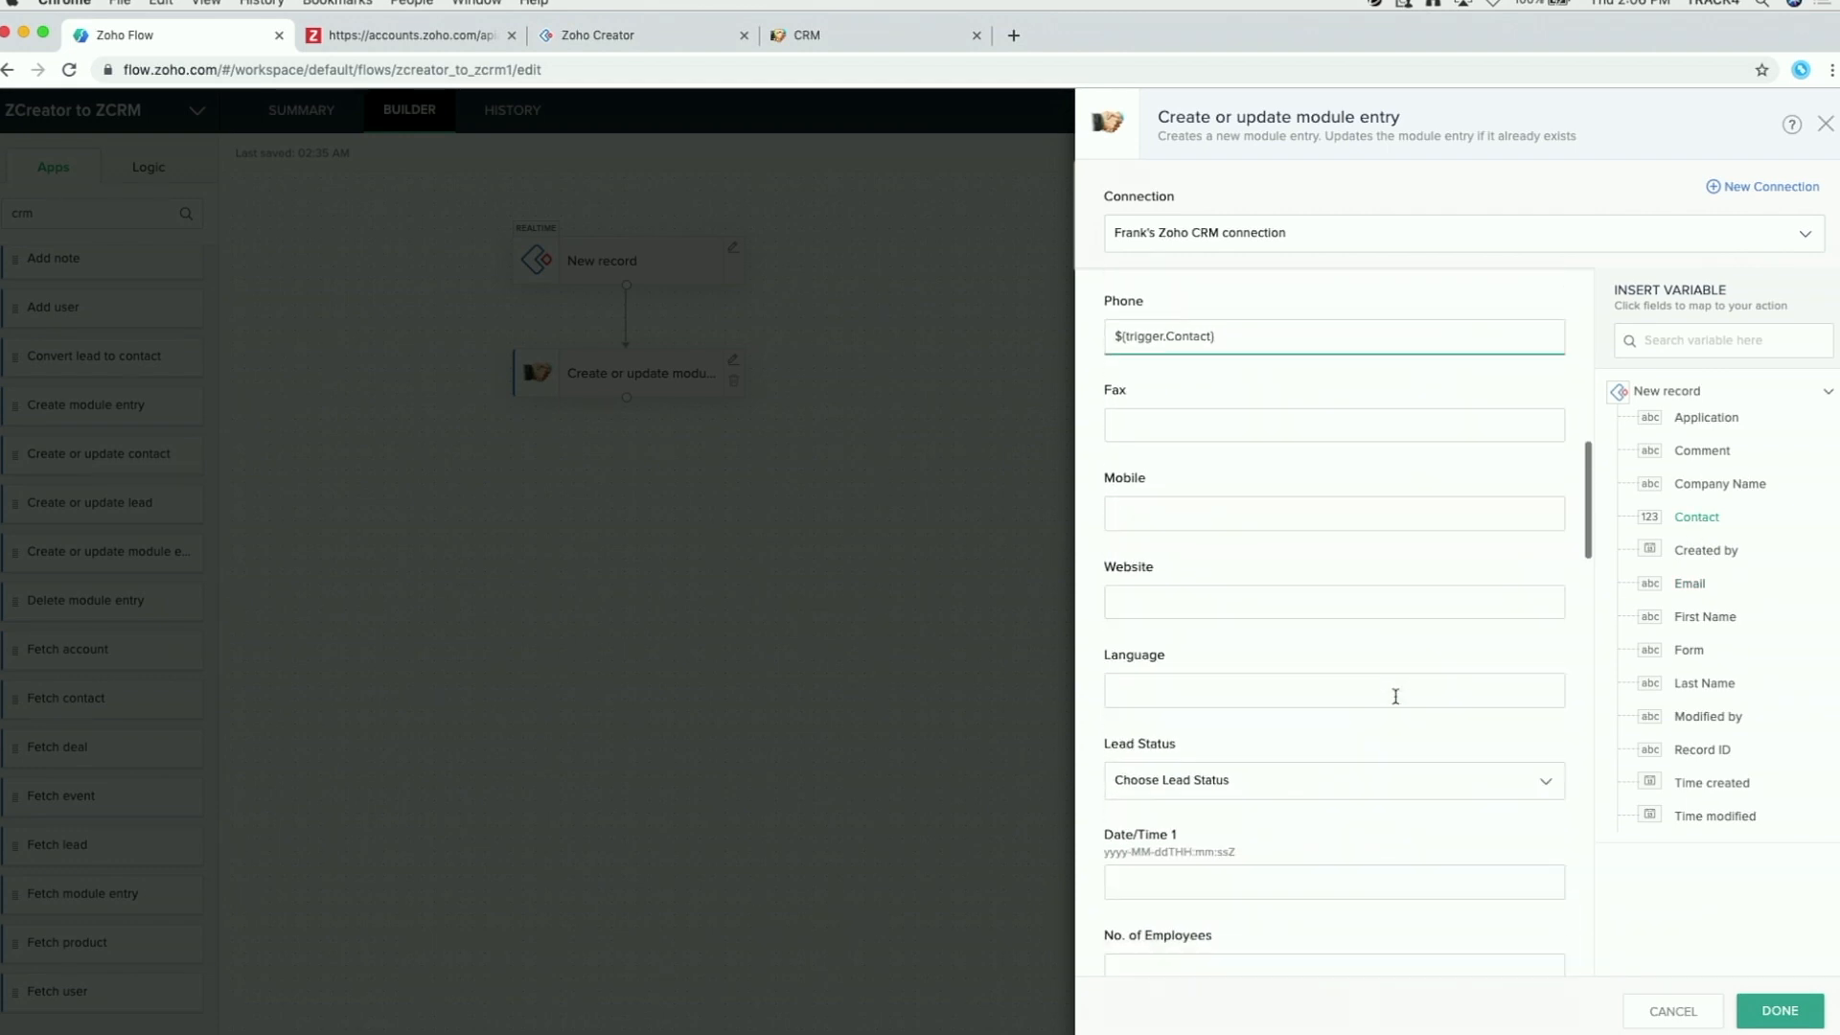
pyautogui.scroll(-11, 1395, 702)
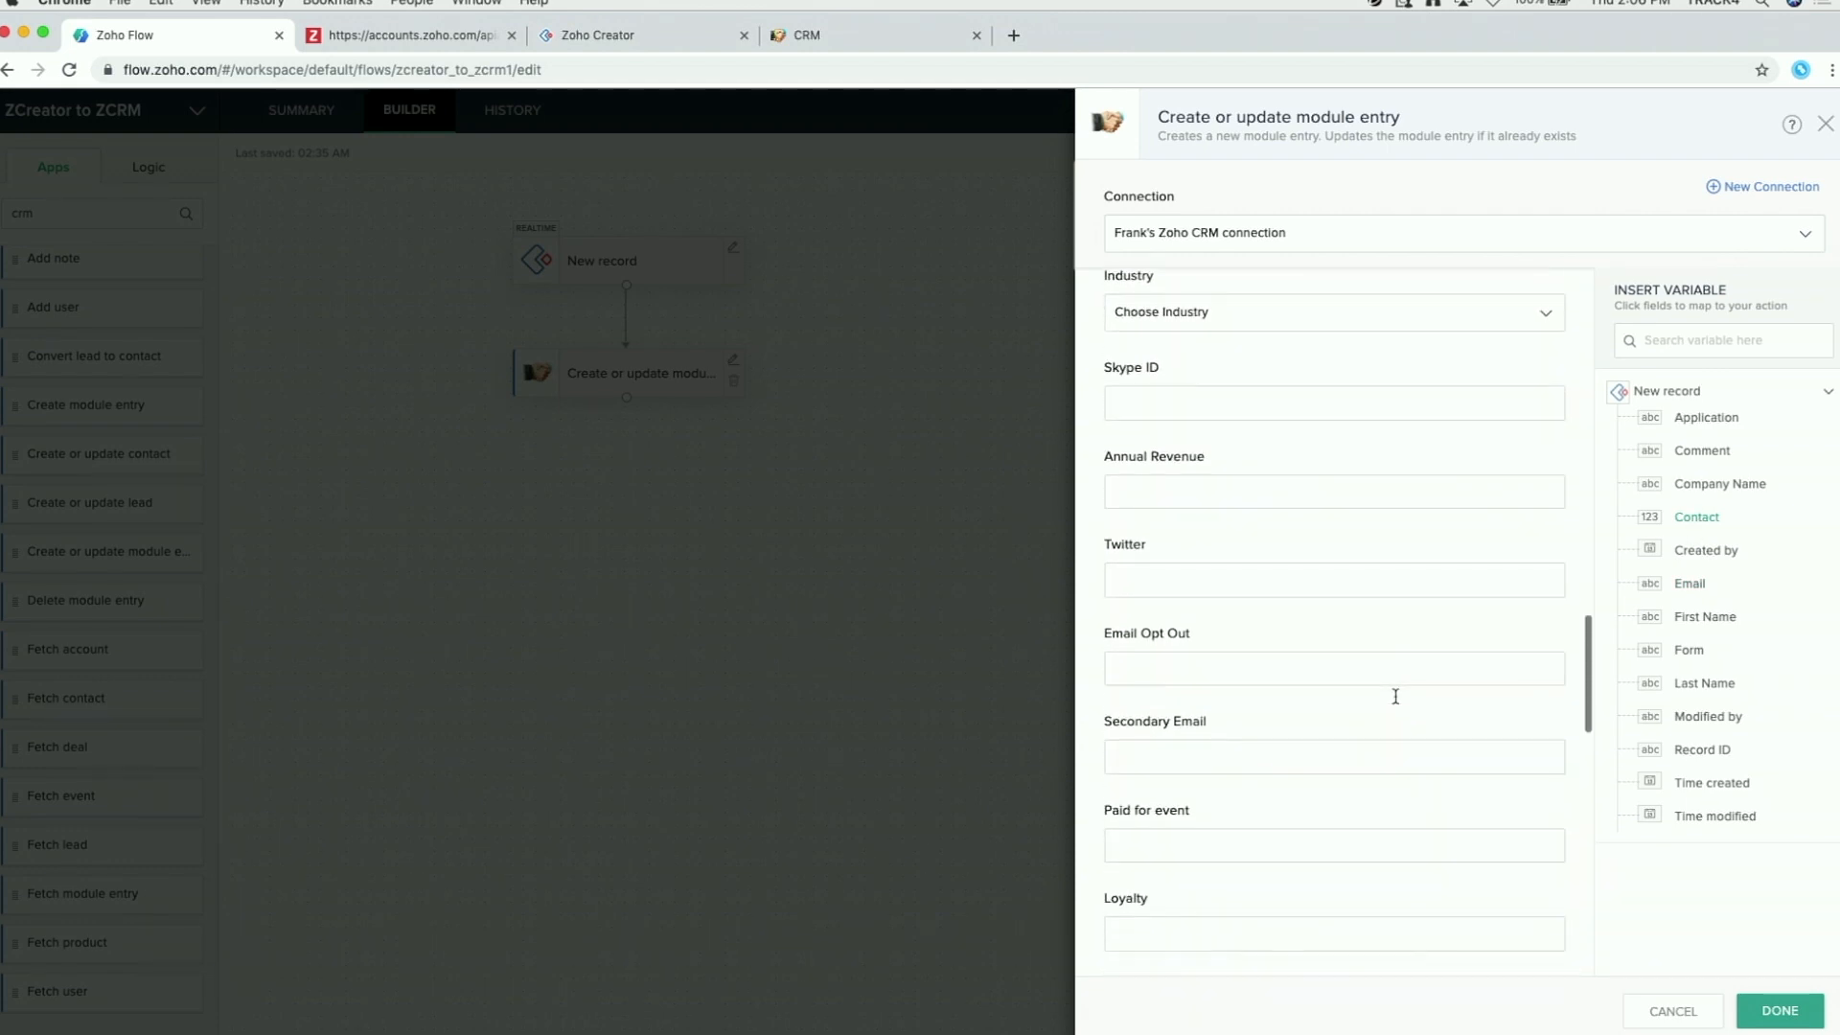
pyautogui.scroll(19, 1395, 697)
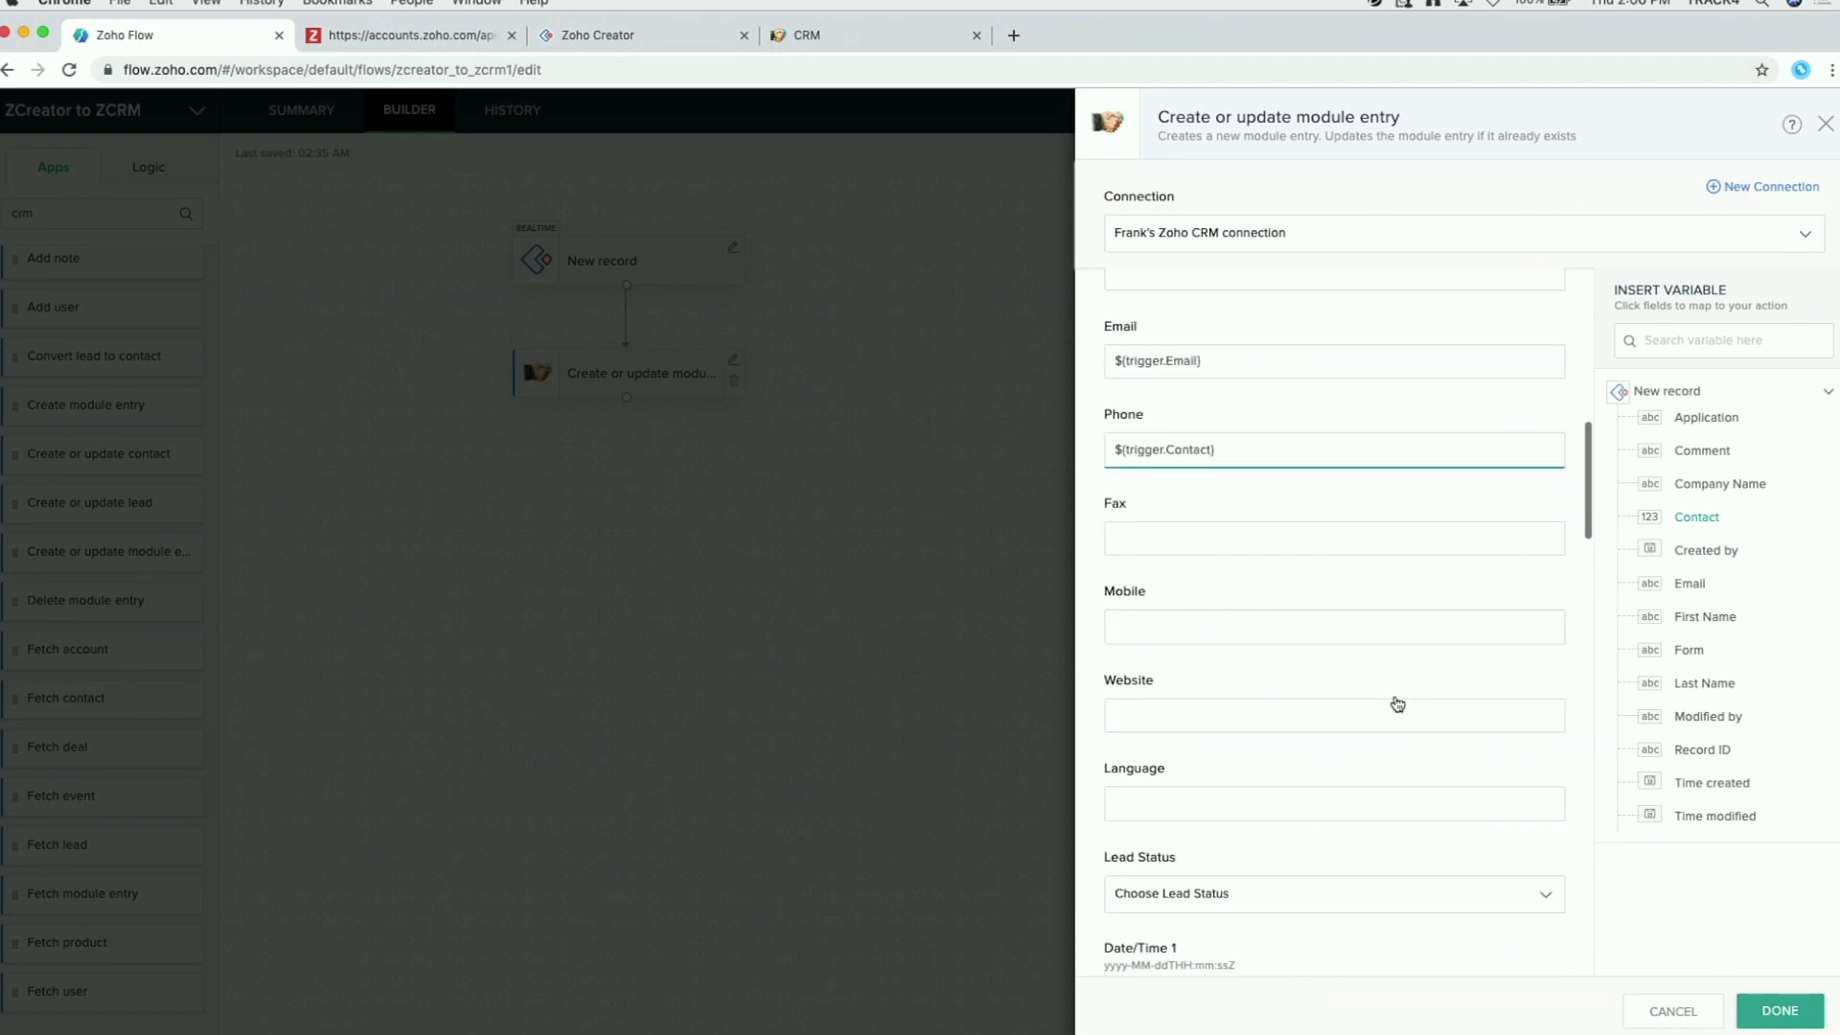
pyautogui.scroll(3, 1244, 534)
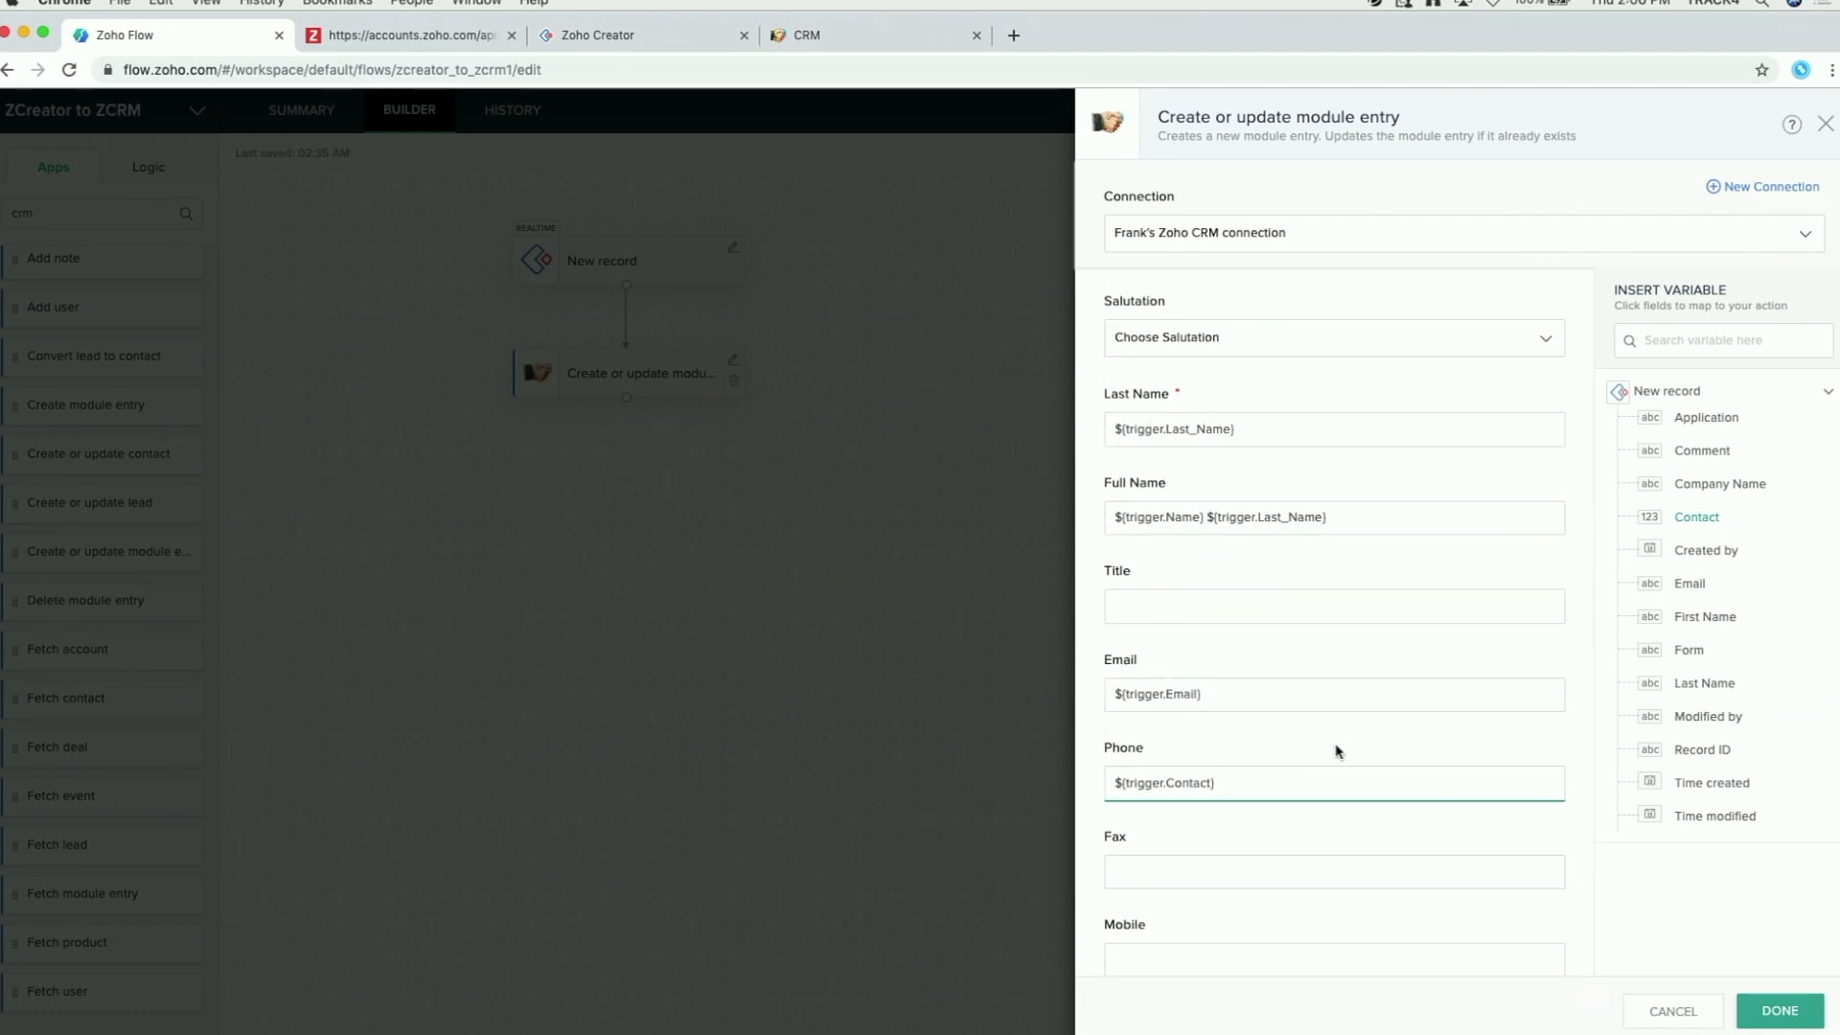
pyautogui.scroll(-5, 1337, 751)
pyautogui.scroll(-20, 1337, 751)
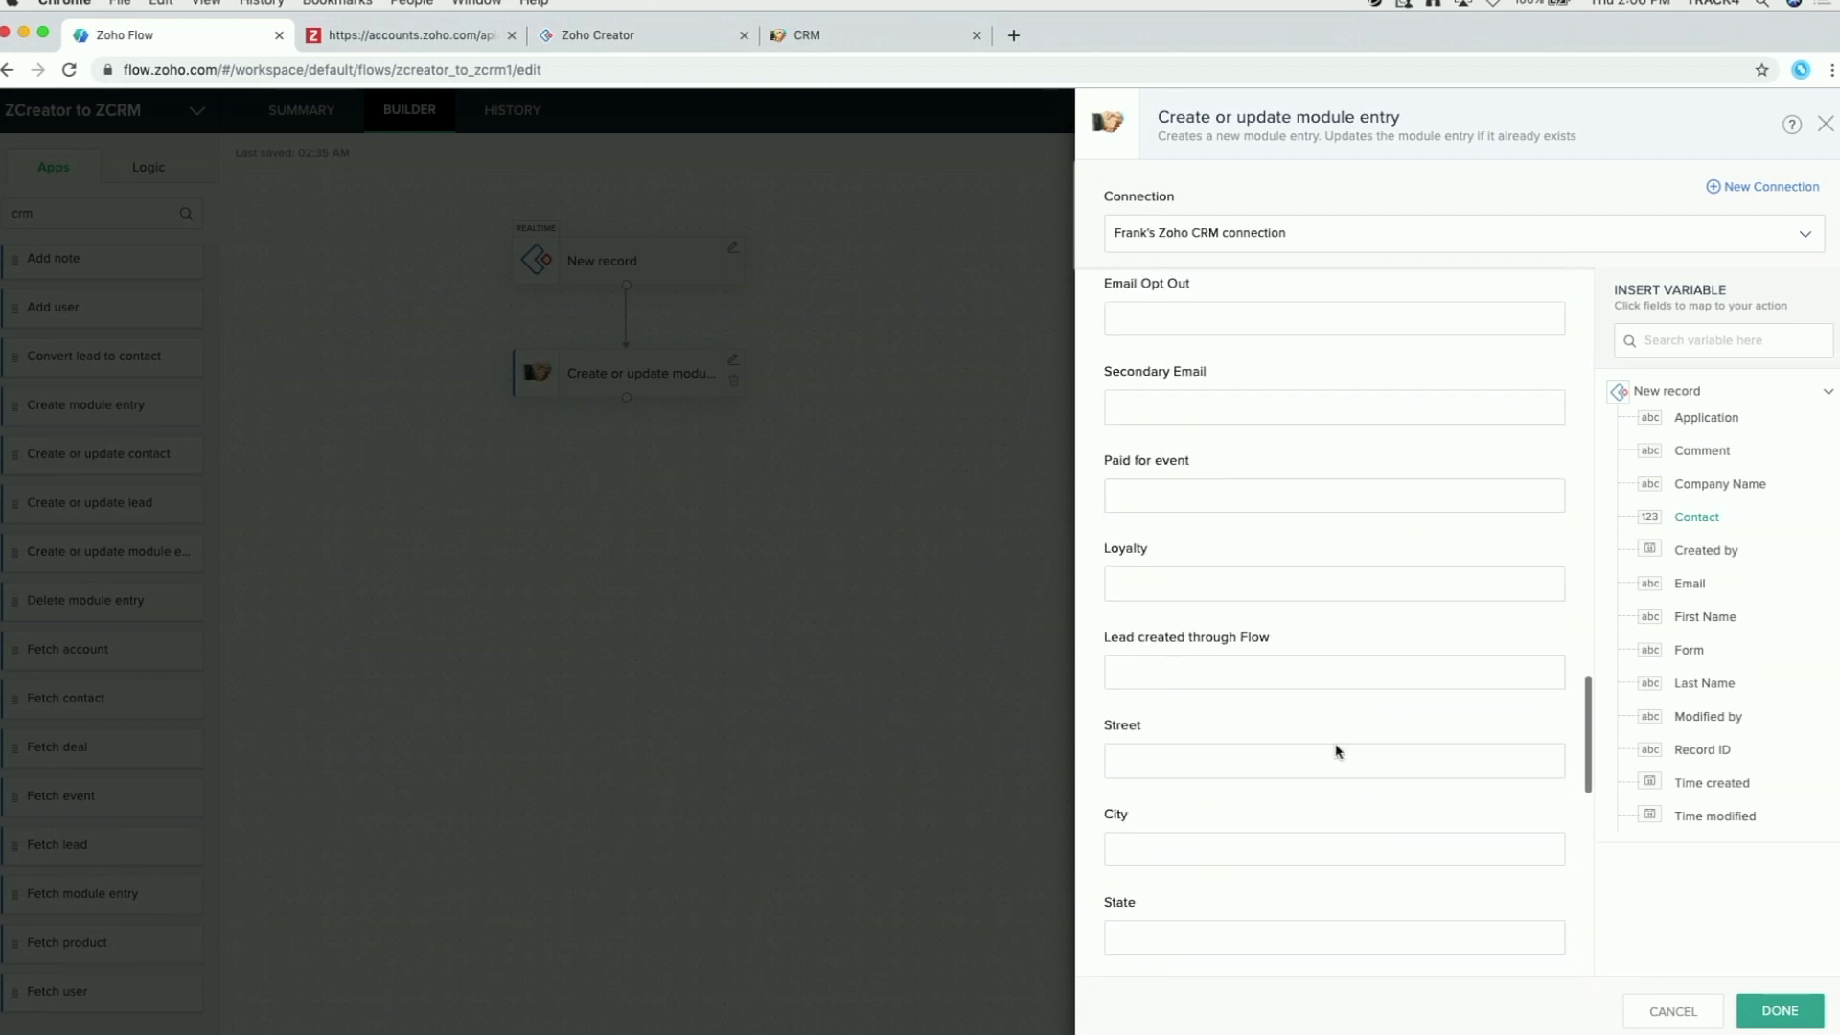
pyautogui.scroll(-15, 1336, 751)
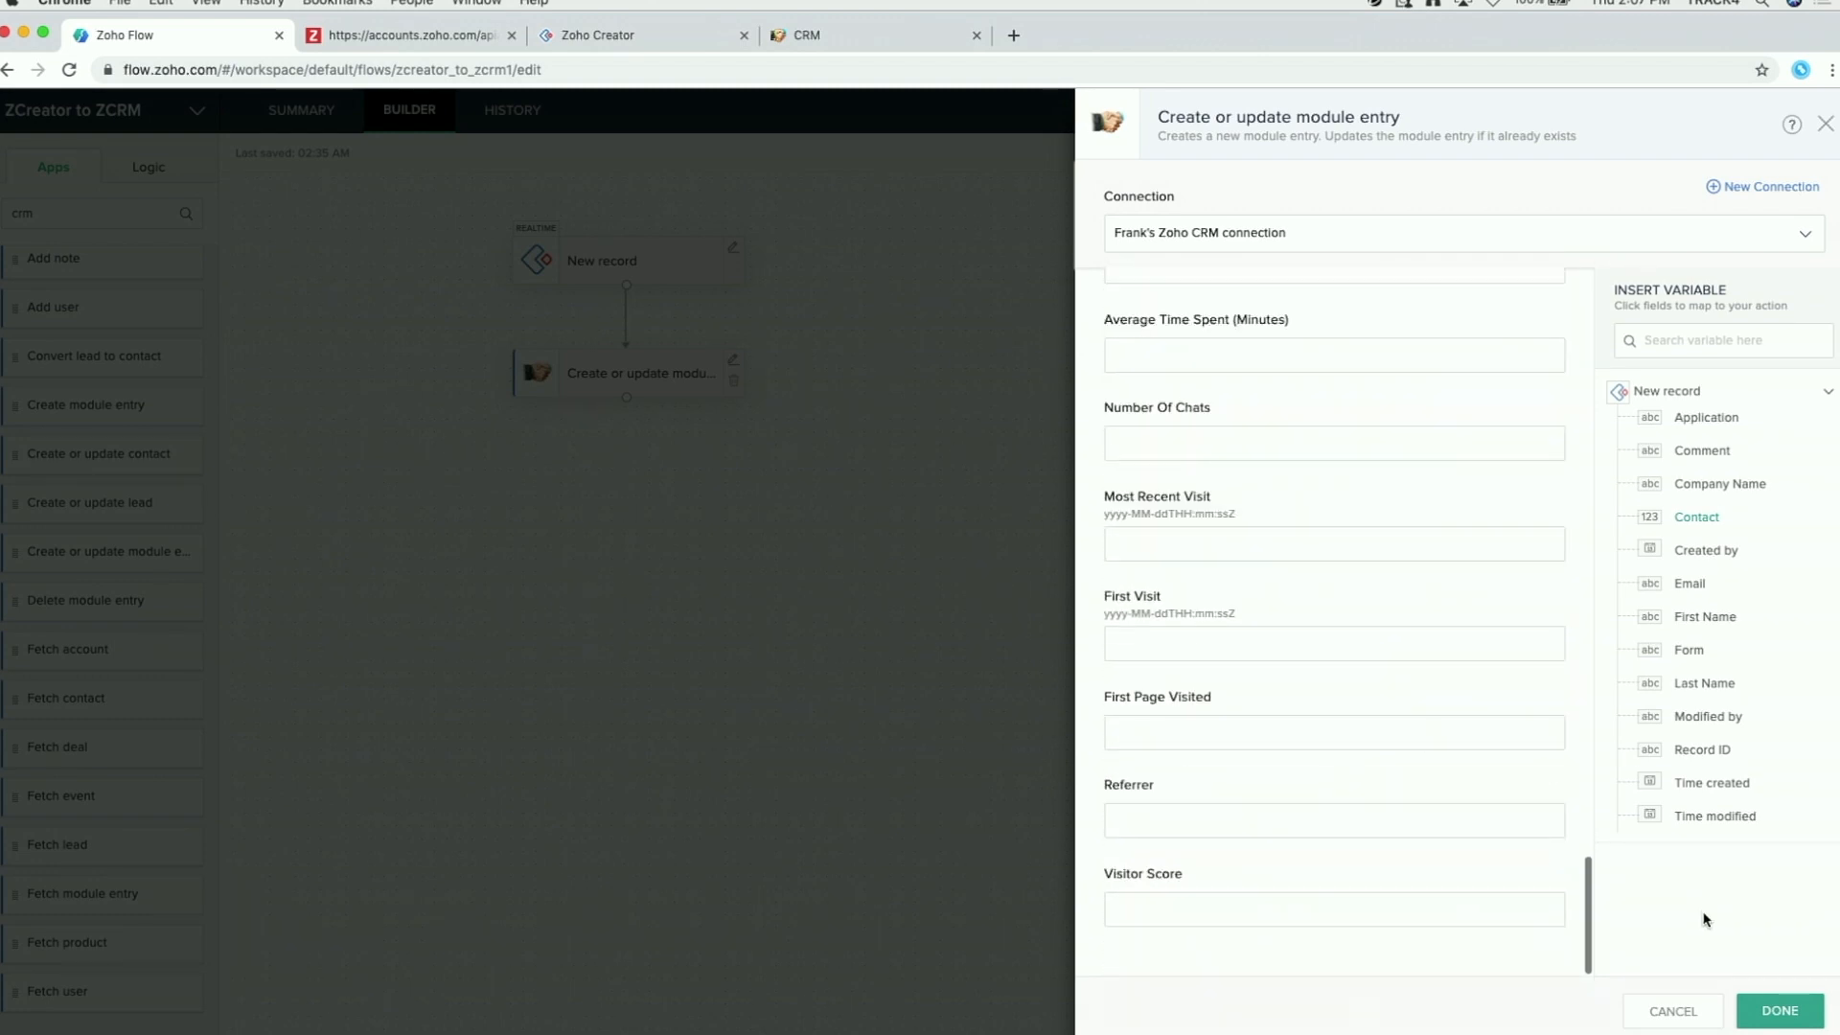
pyautogui.click(1777, 1010)
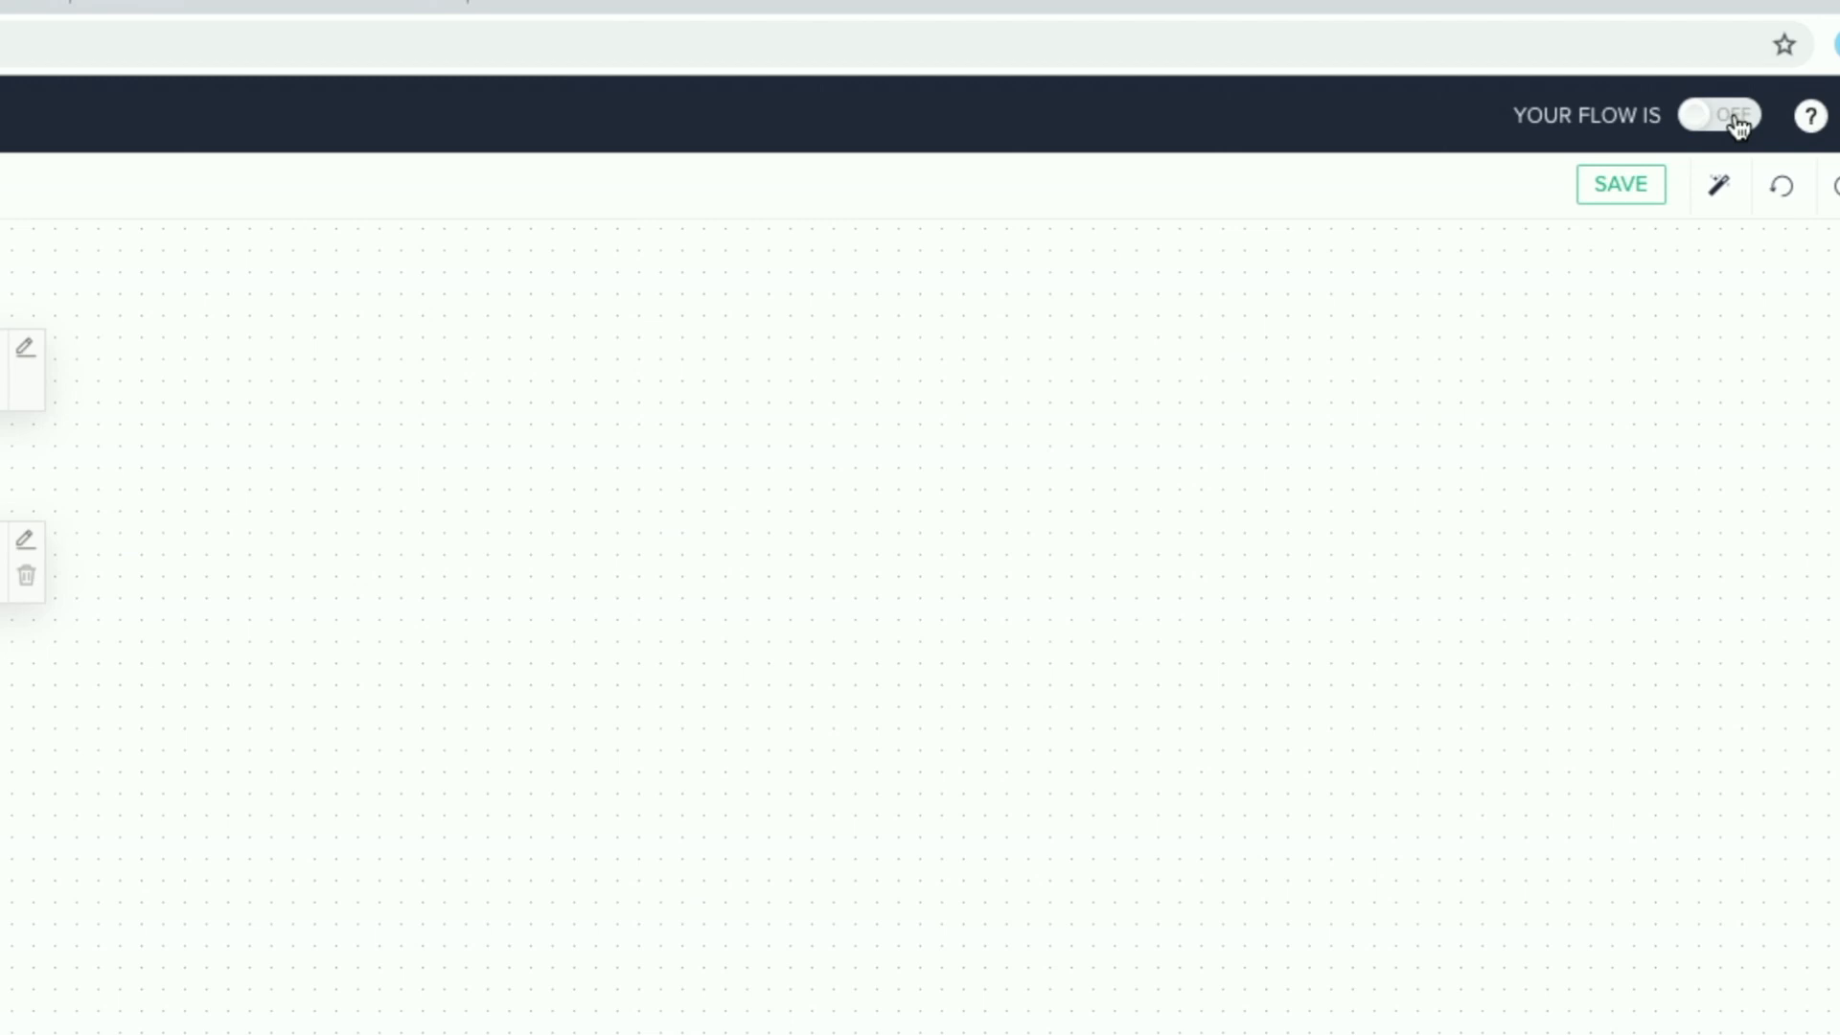
# Step: Turn the ZCreator to ZCRM flow ON, then open a new browser tab
pyautogui.click(1736, 121)
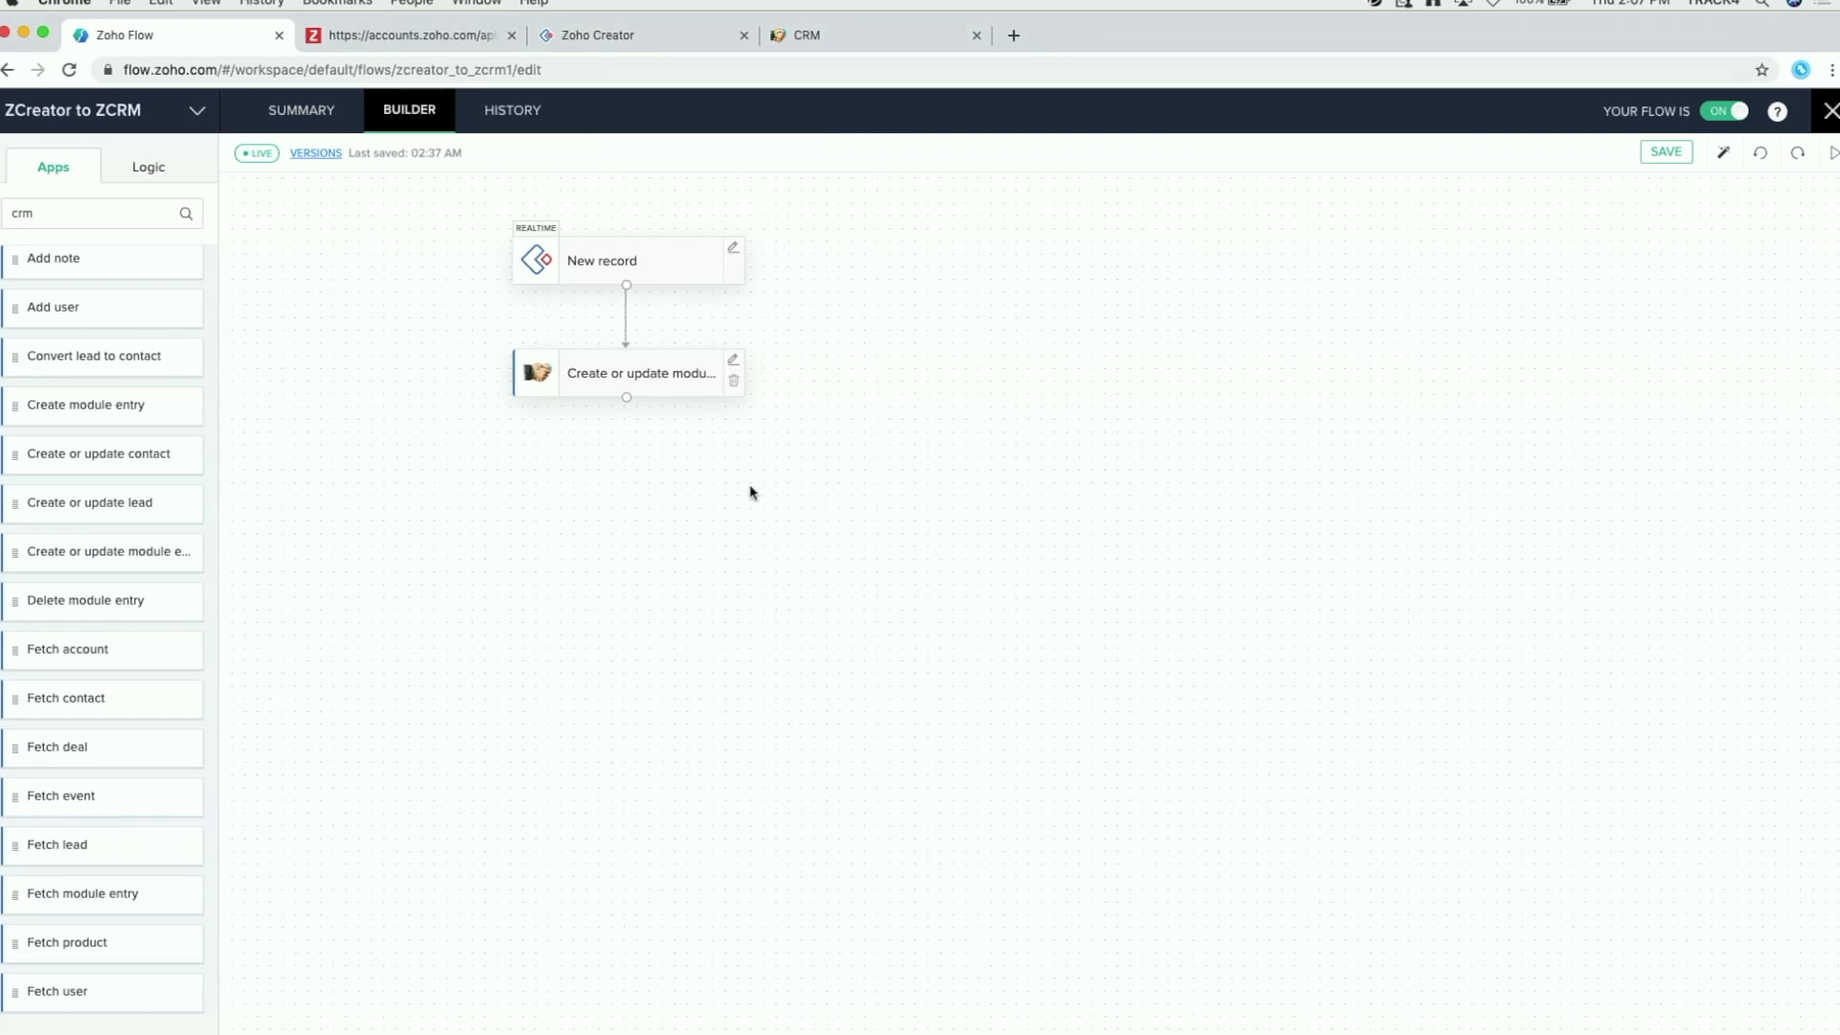
pyautogui.click(1014, 36)
# Step: Go from Zoho Flow to Zoho Creator and open the Event Registration app
pyautogui.write('flo')
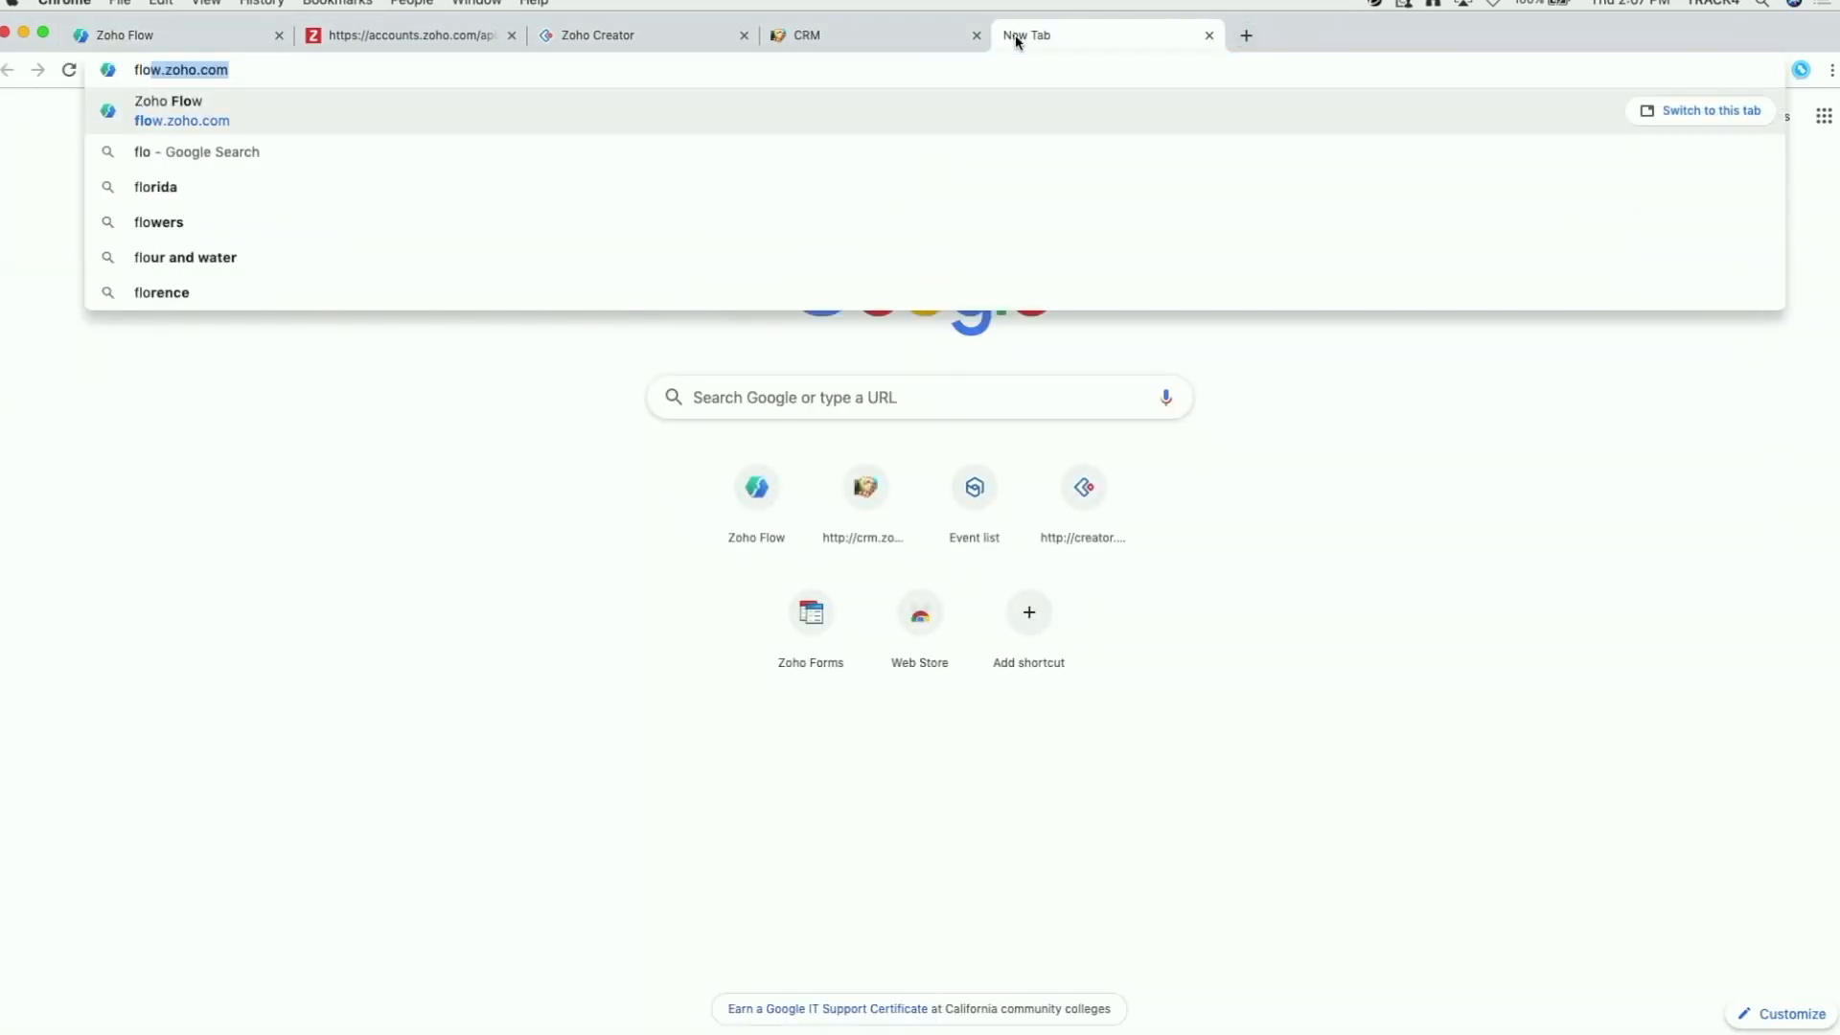
pyautogui.press('Return')
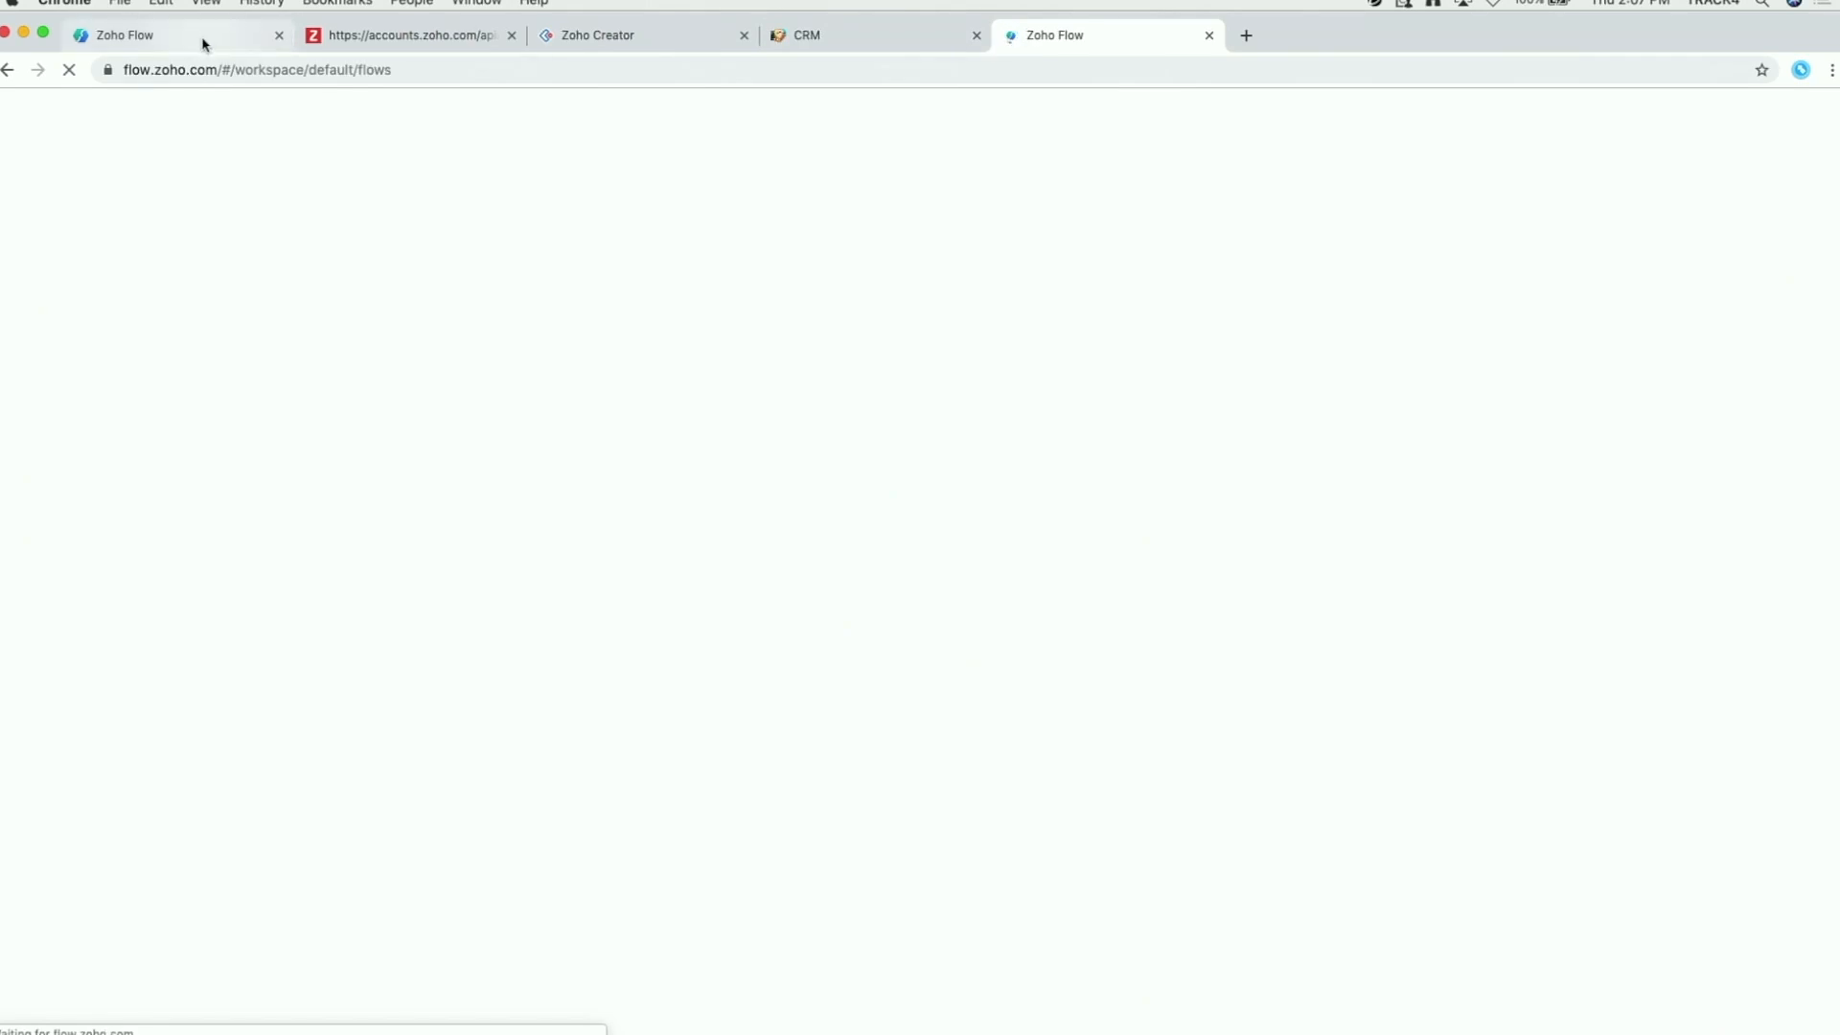
pyautogui.click(201, 41)
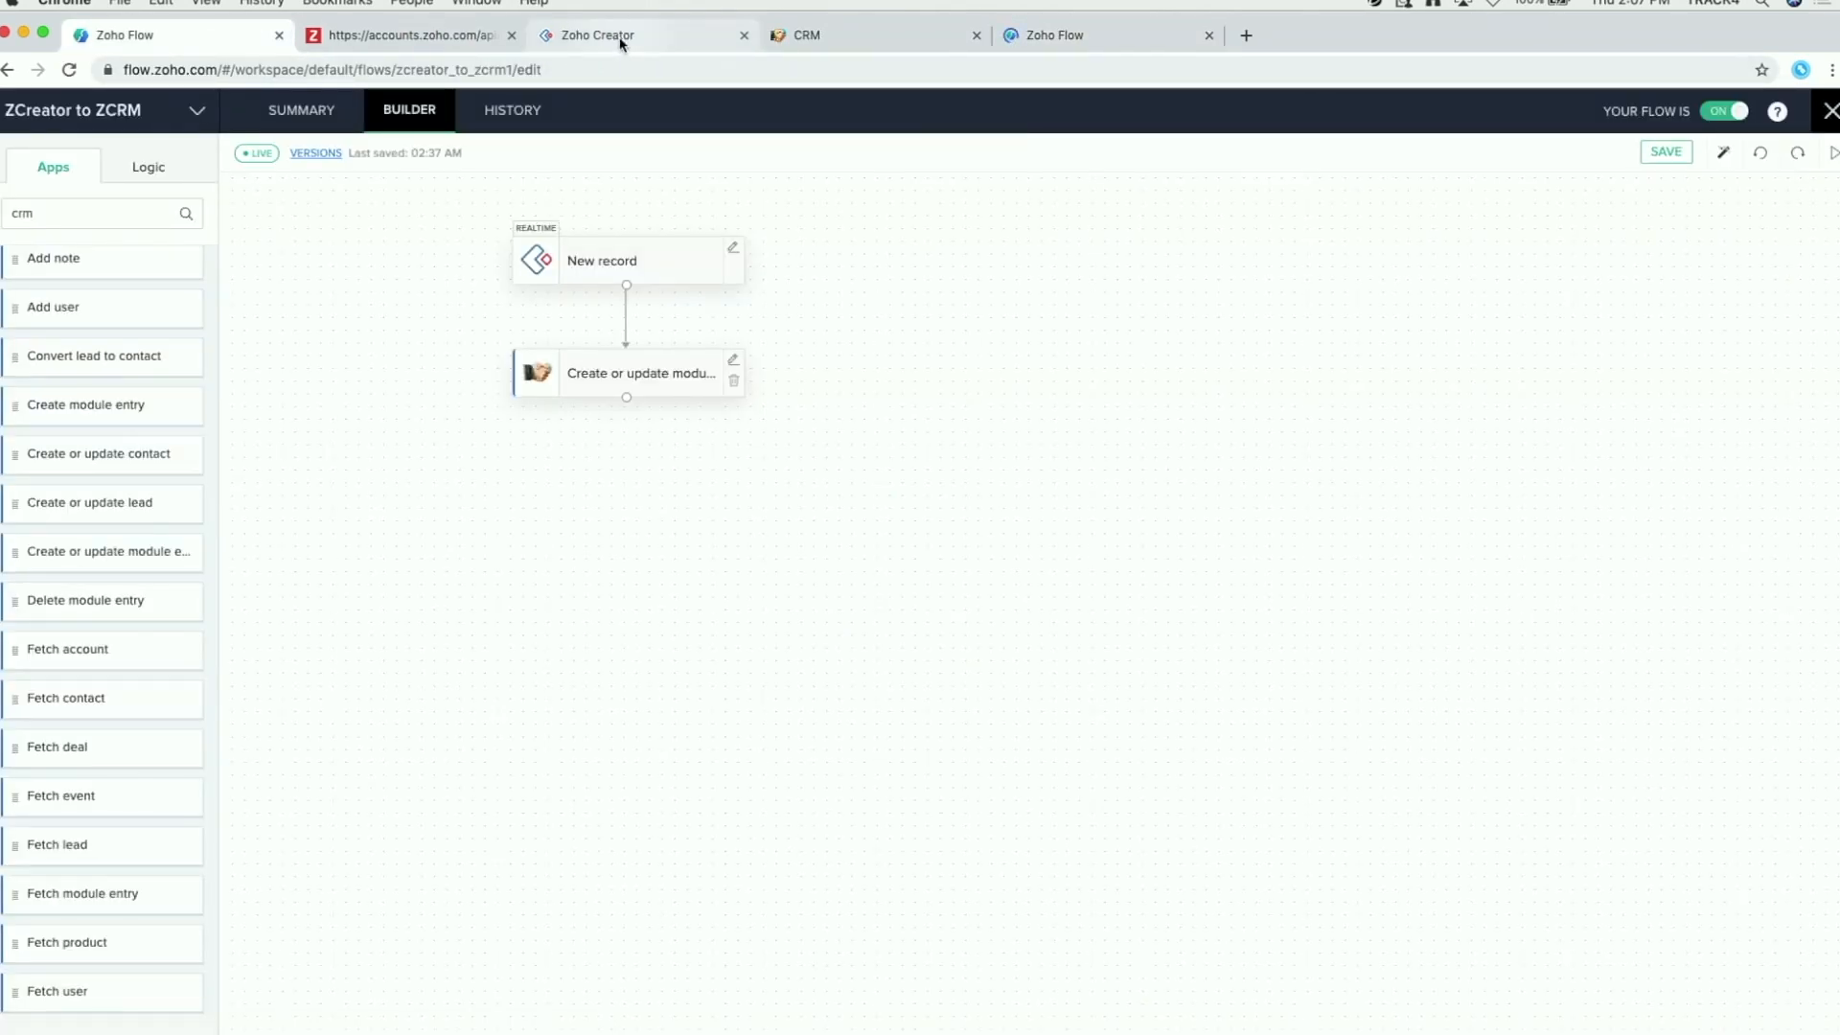
pyautogui.click(620, 42)
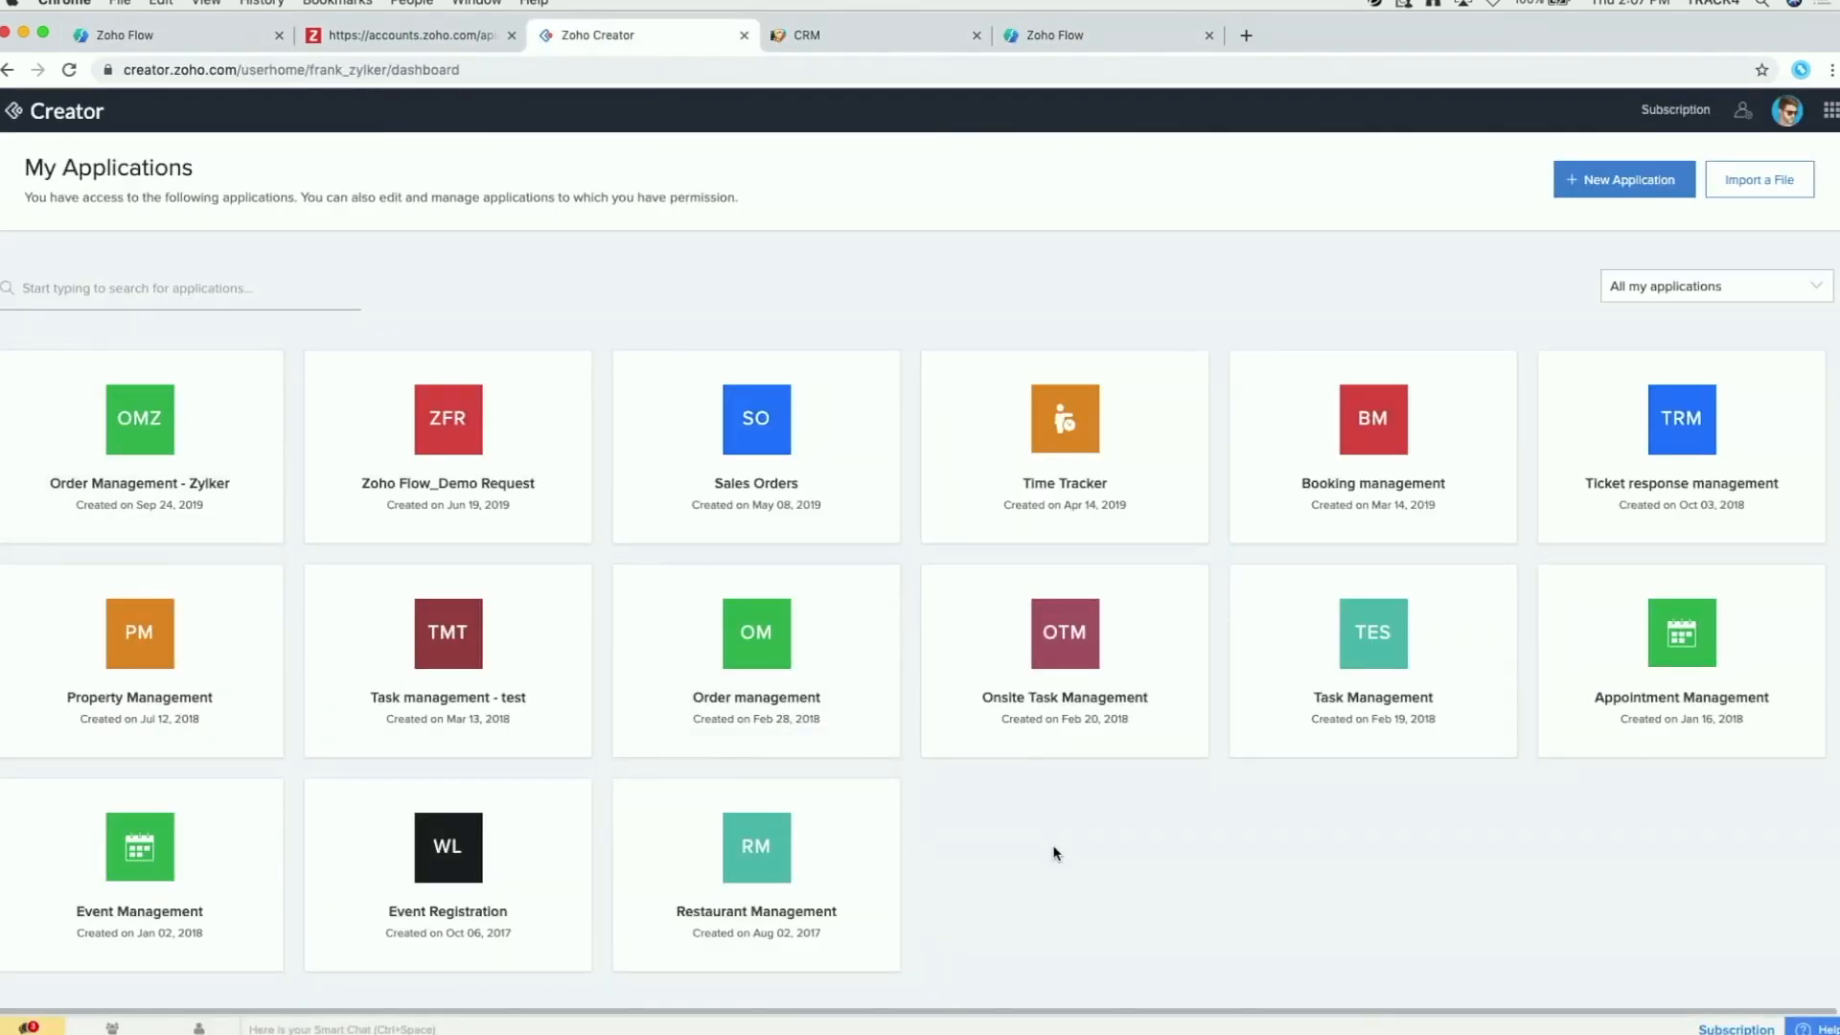
pyautogui.moveTo(436, 886)
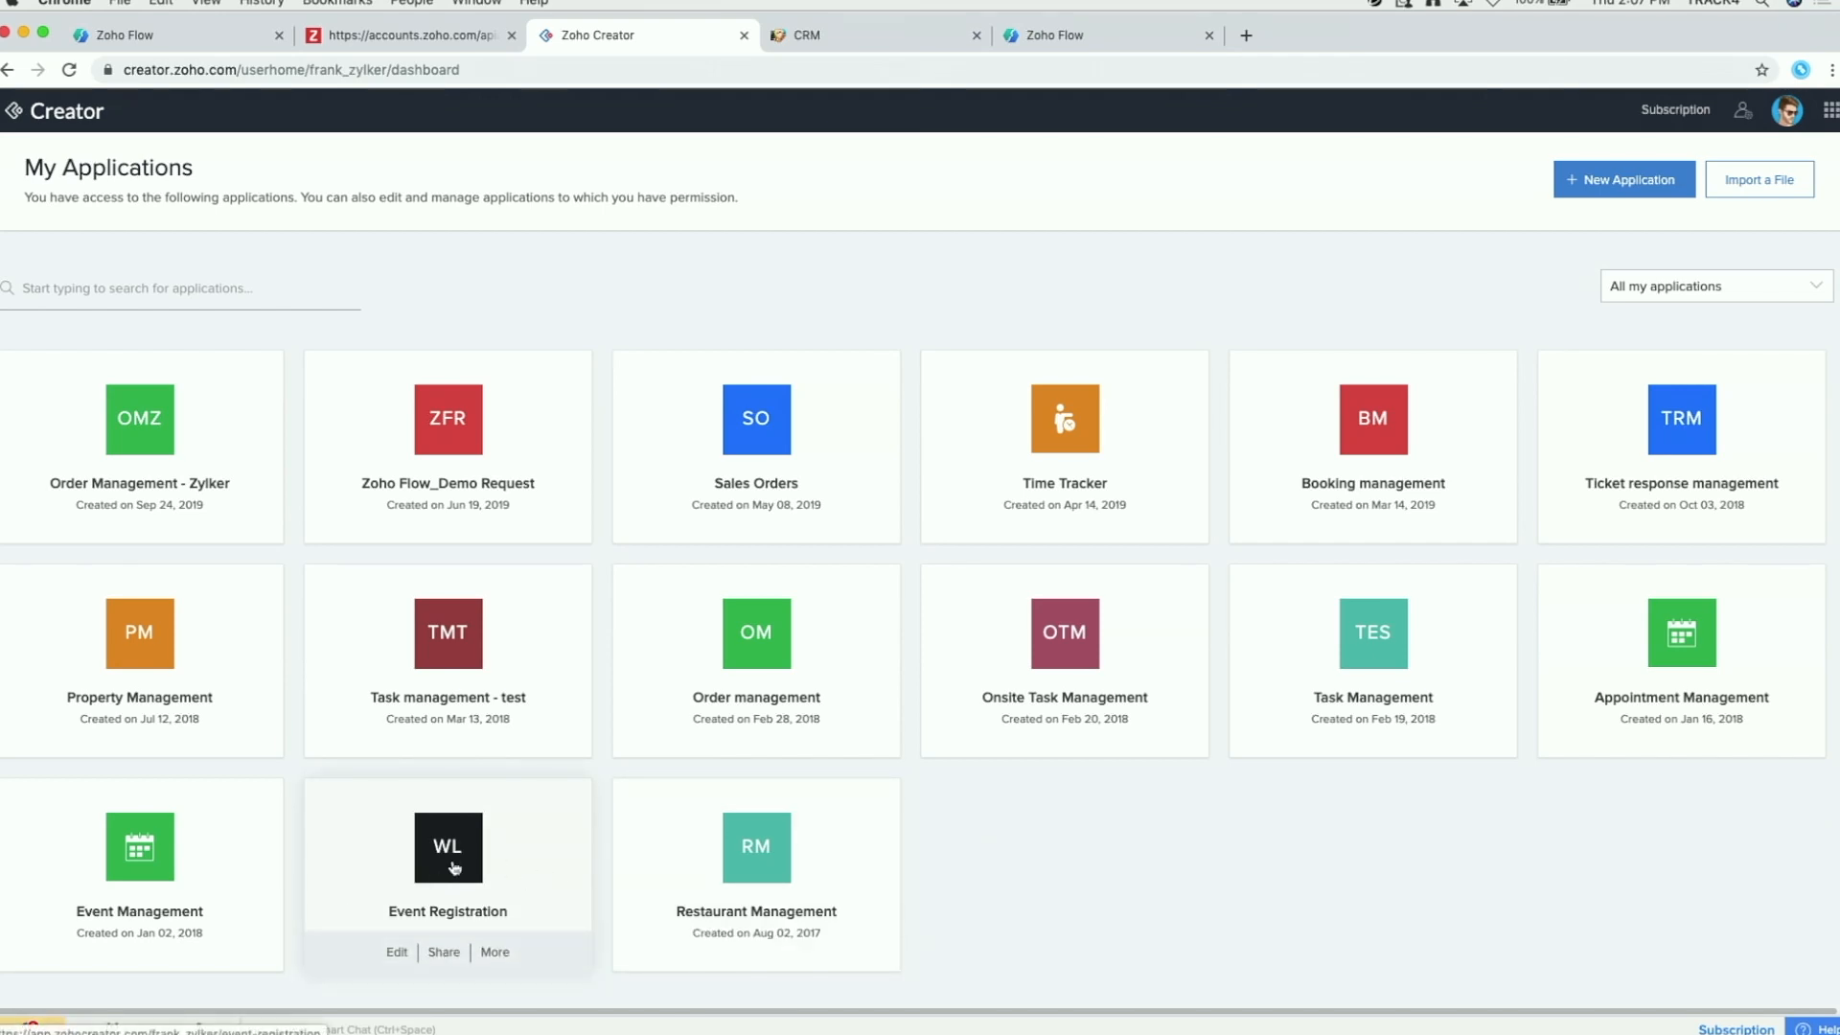
pyautogui.click(454, 868)
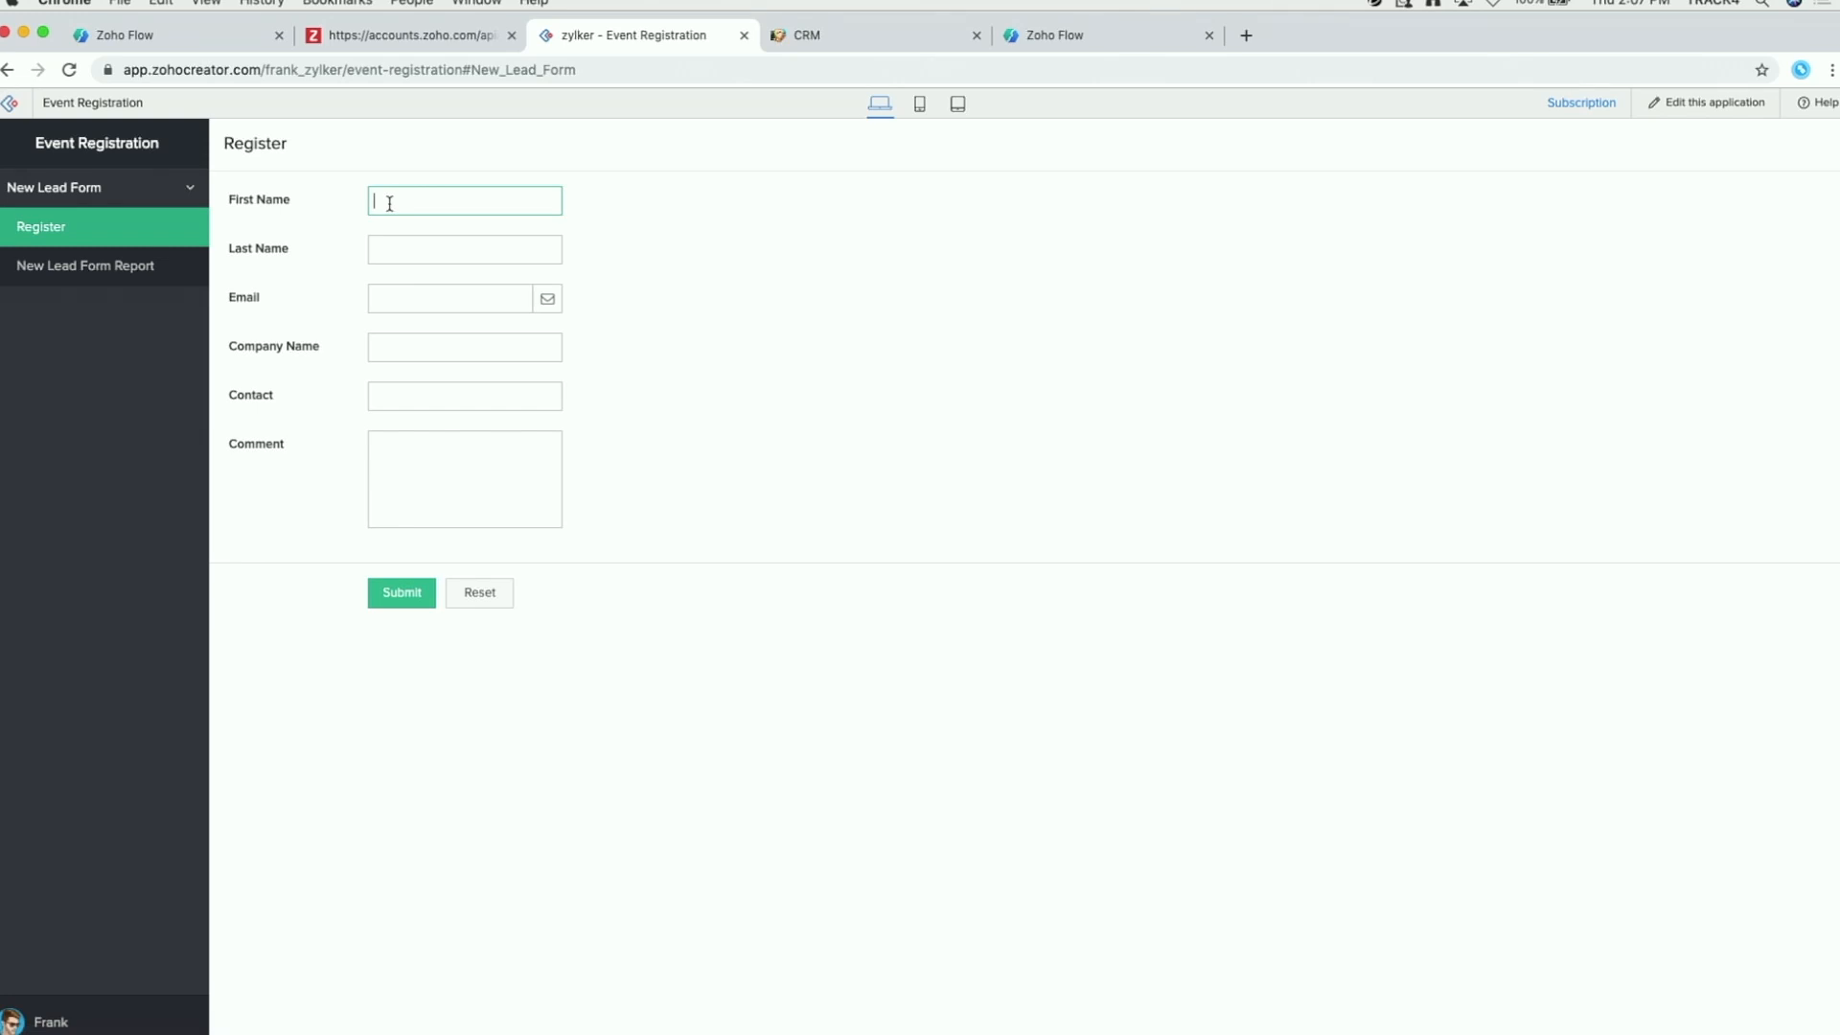
# Step: Enter the lead's first and last name, e-mail address and company Zylker on the Register form
pyautogui.click(405, 246)
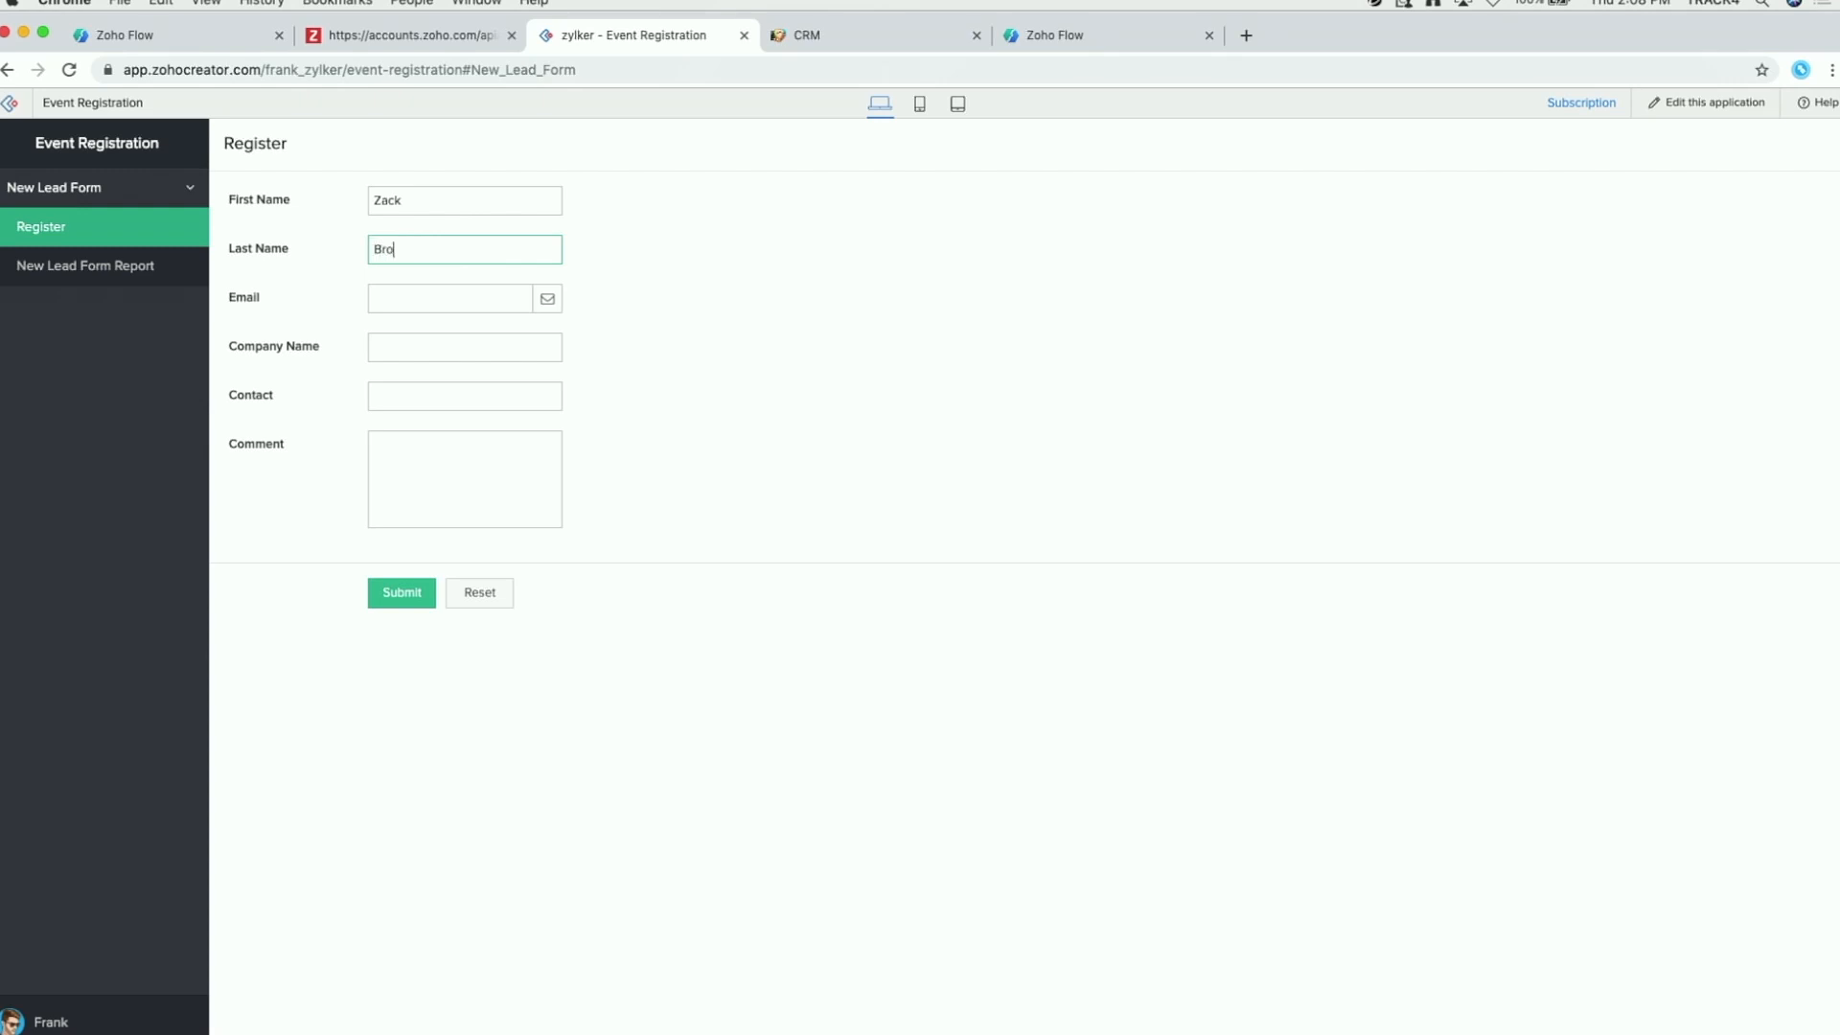
pyautogui.click(407, 304)
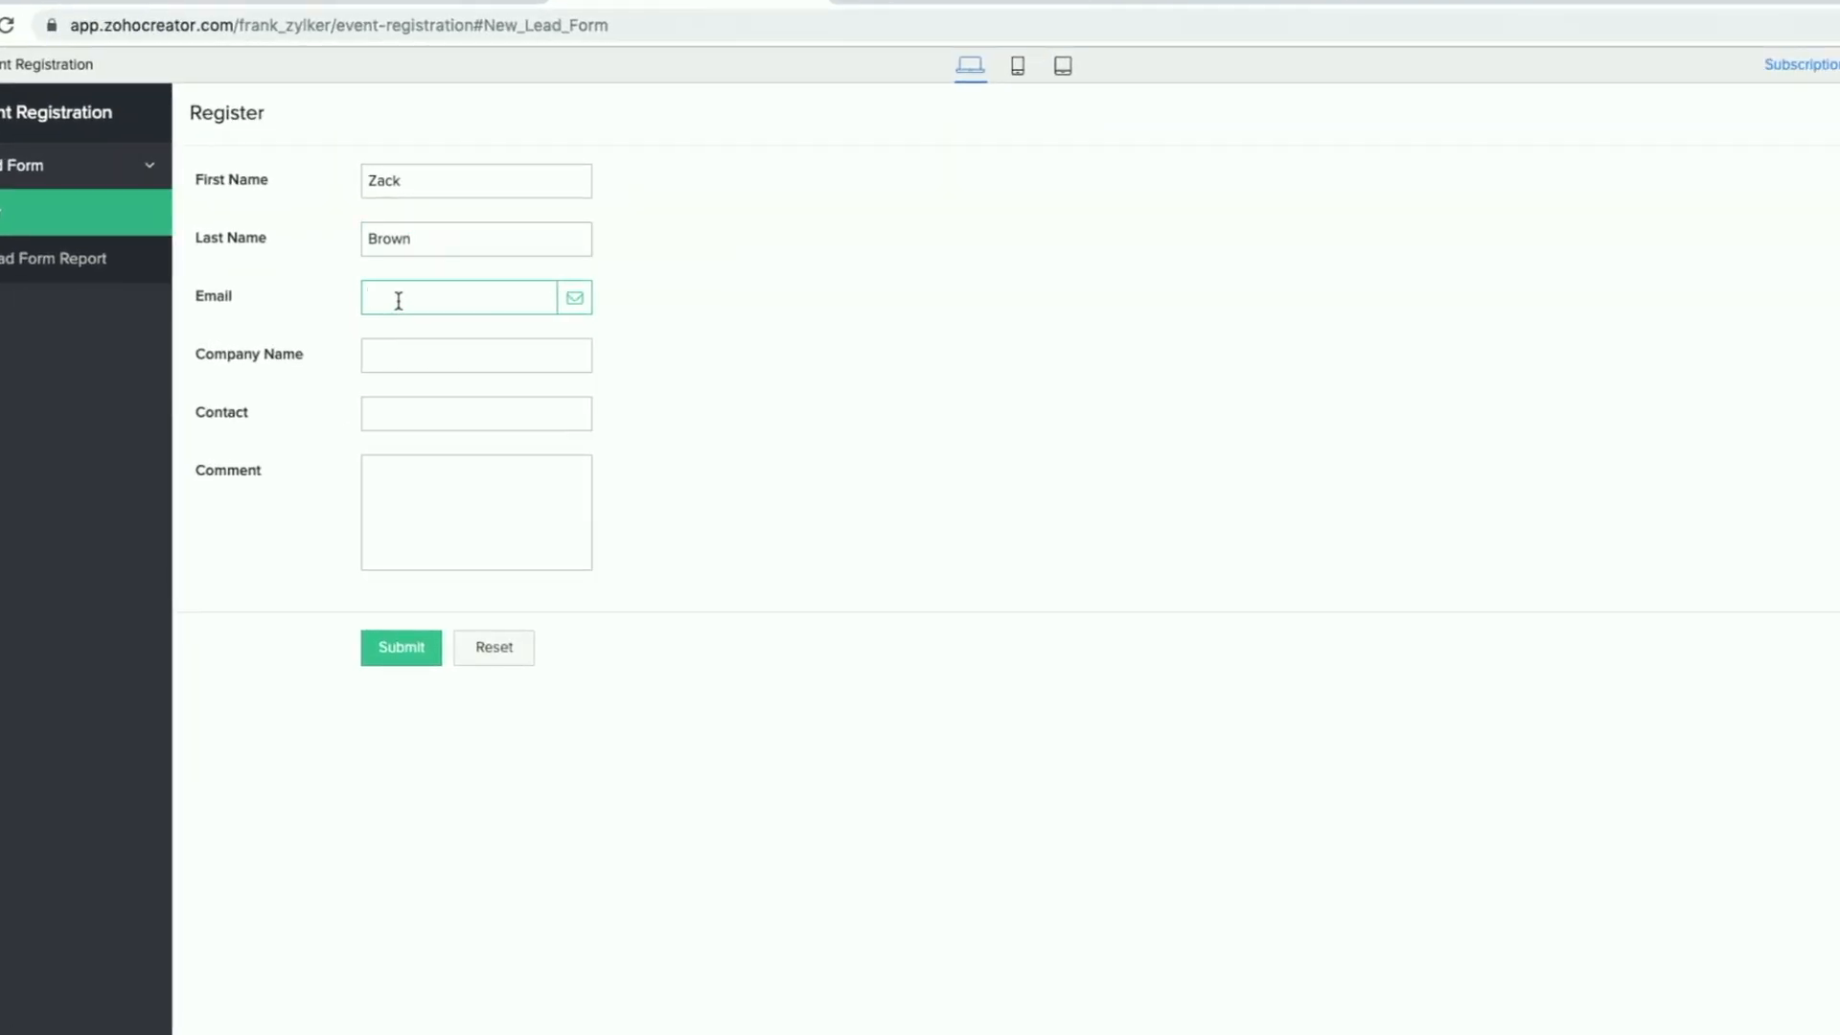
pyautogui.press('Tab')
pyautogui.write('Zylker')
# Step: Add the lead's contact number and the comment 'Hi', then submit the registration
pyautogui.click(421, 407)
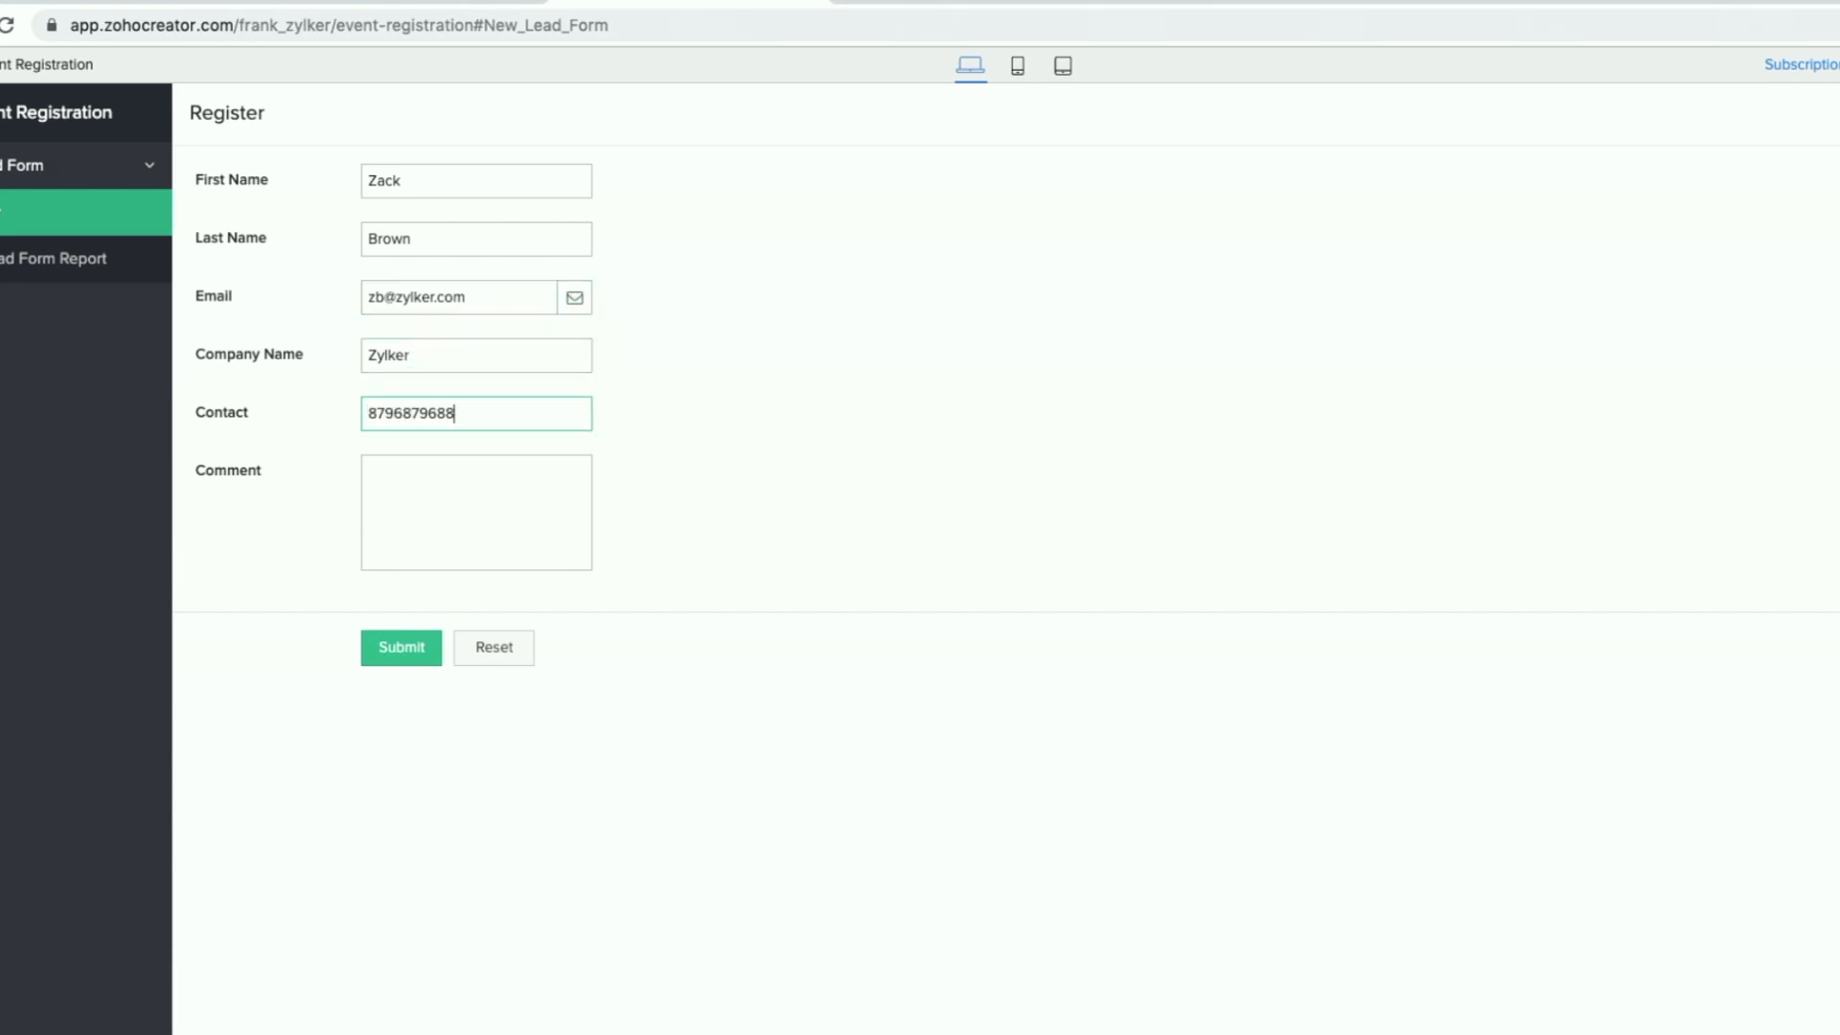
pyautogui.click(449, 530)
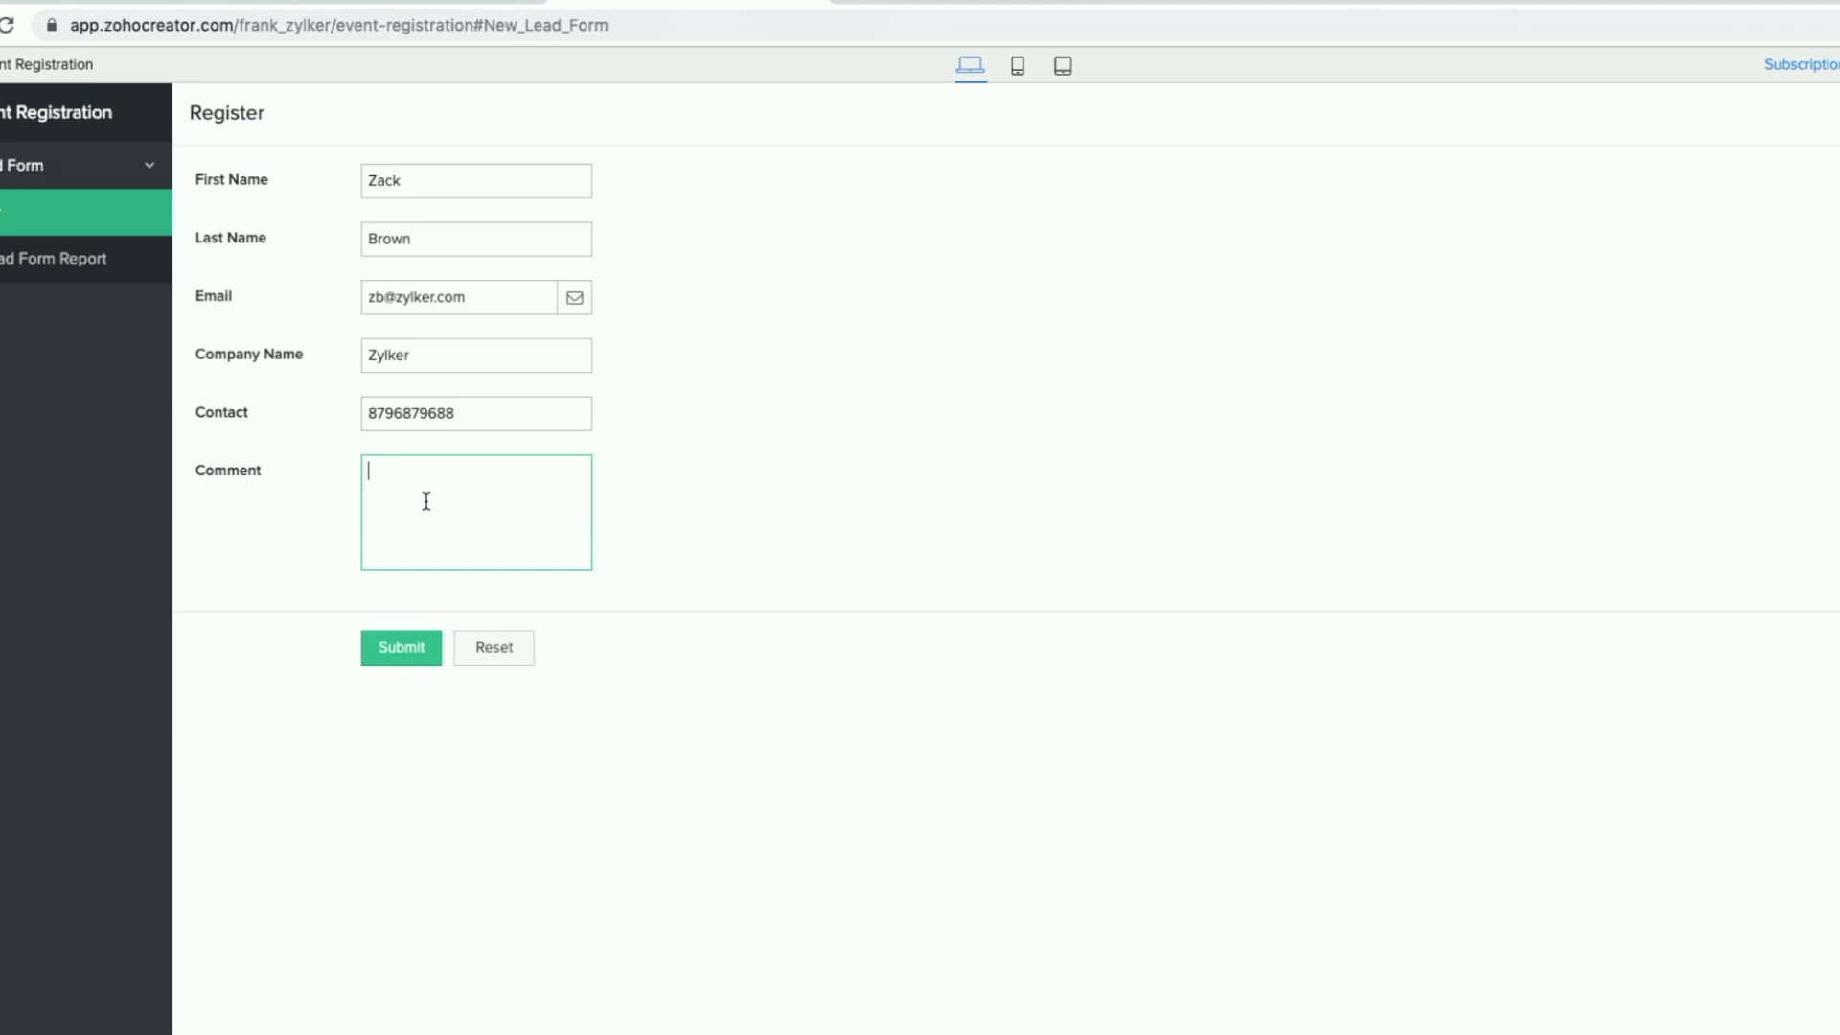
pyautogui.write('Hi')
pyautogui.click(406, 659)
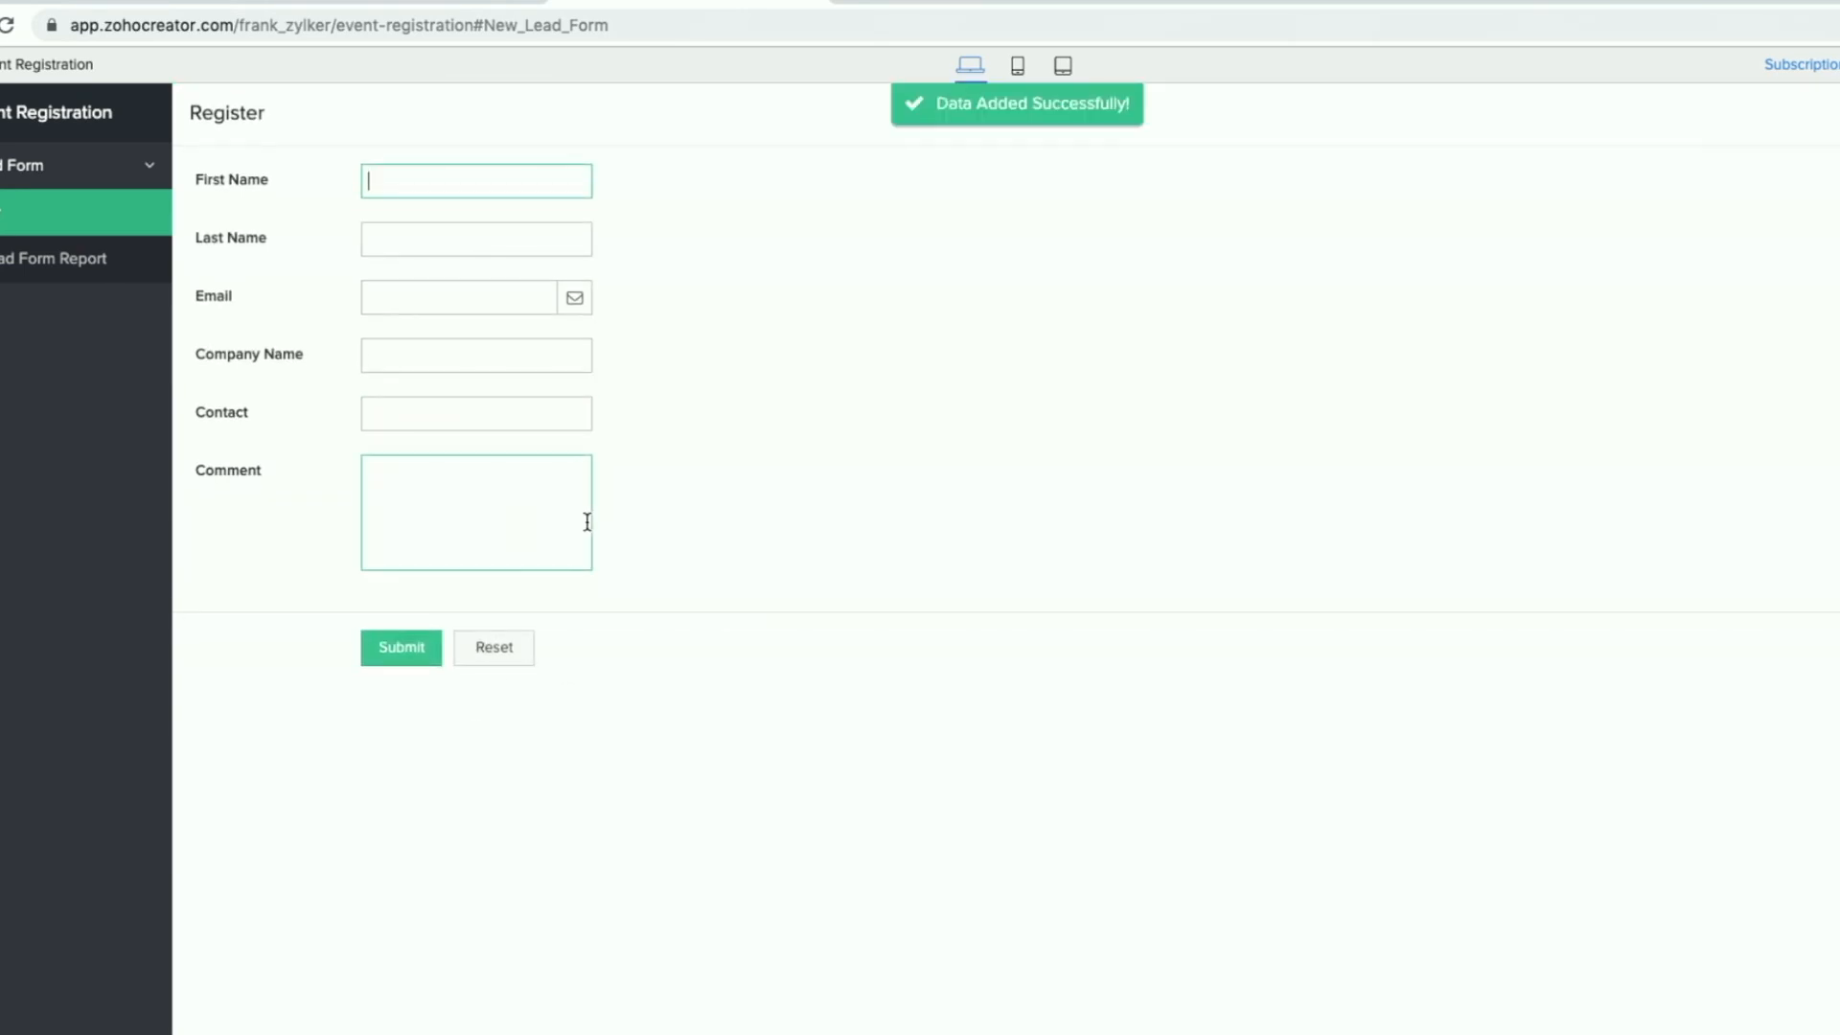
pyautogui.click(179, 35)
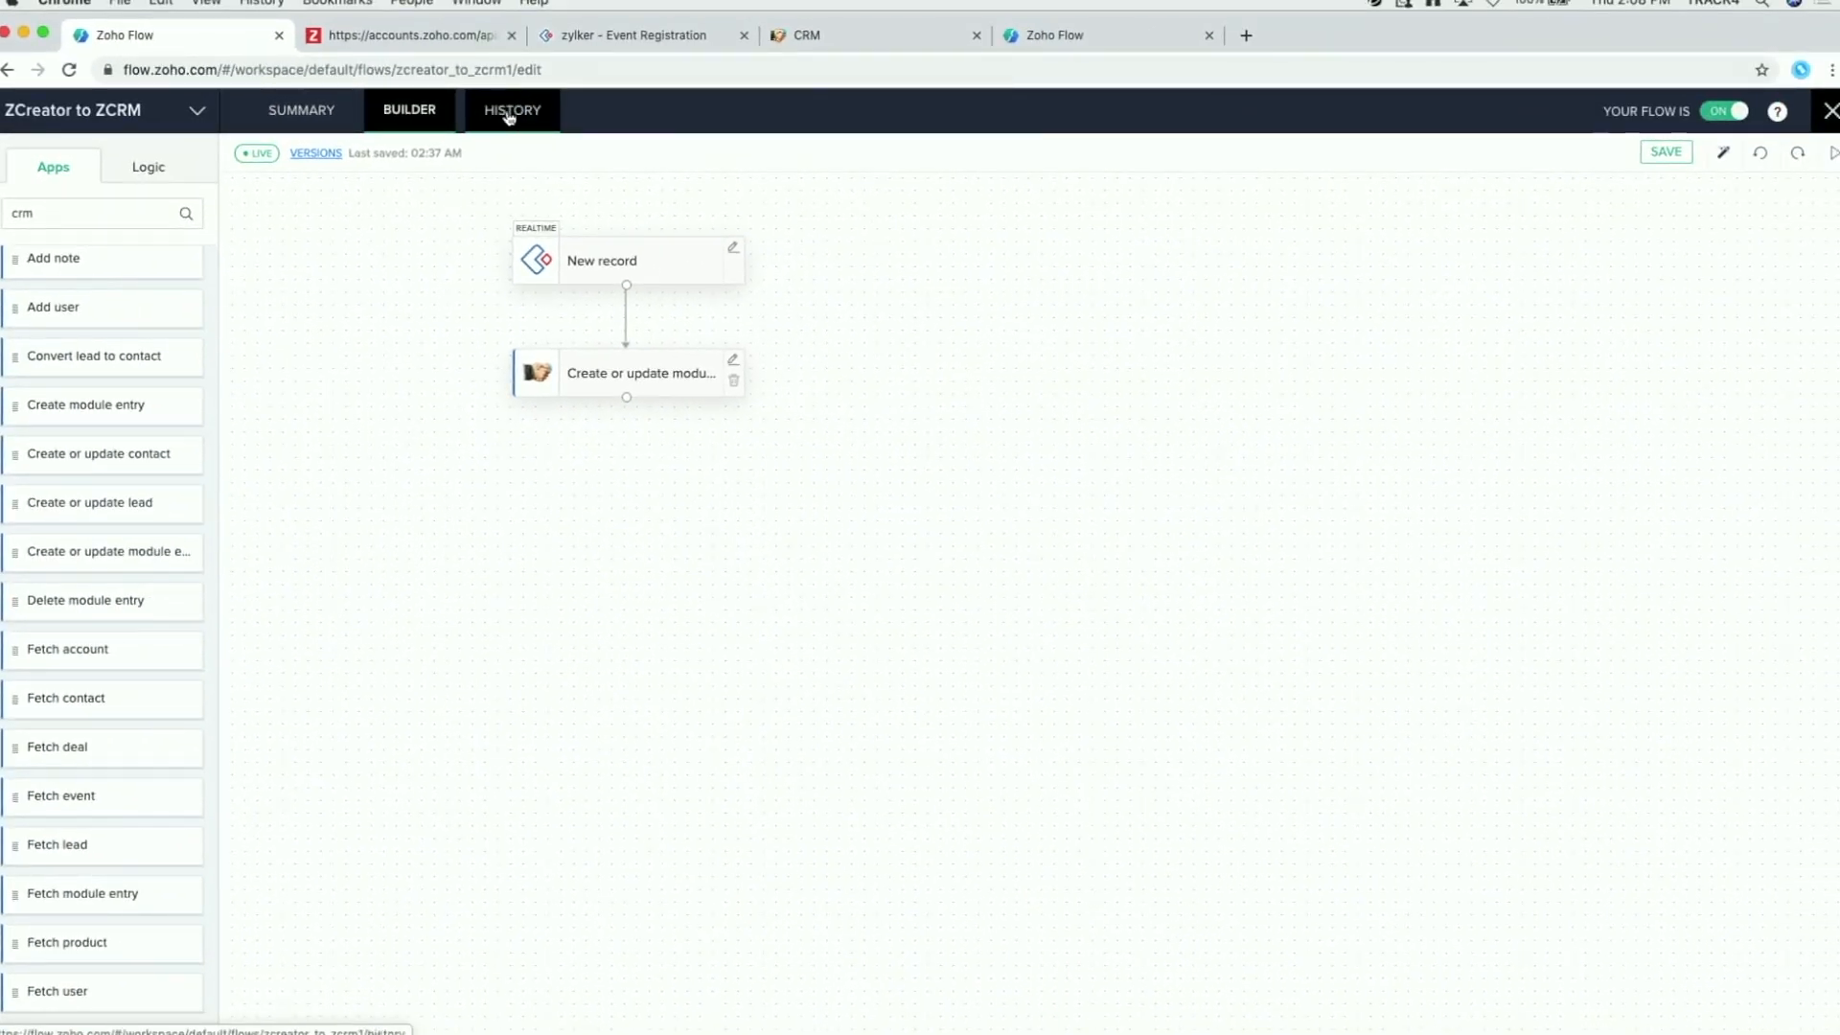
# Step: Open the ZCreator to ZCRM task history, glance at the Deal management flow, and refresh the history
pyautogui.click(514, 117)
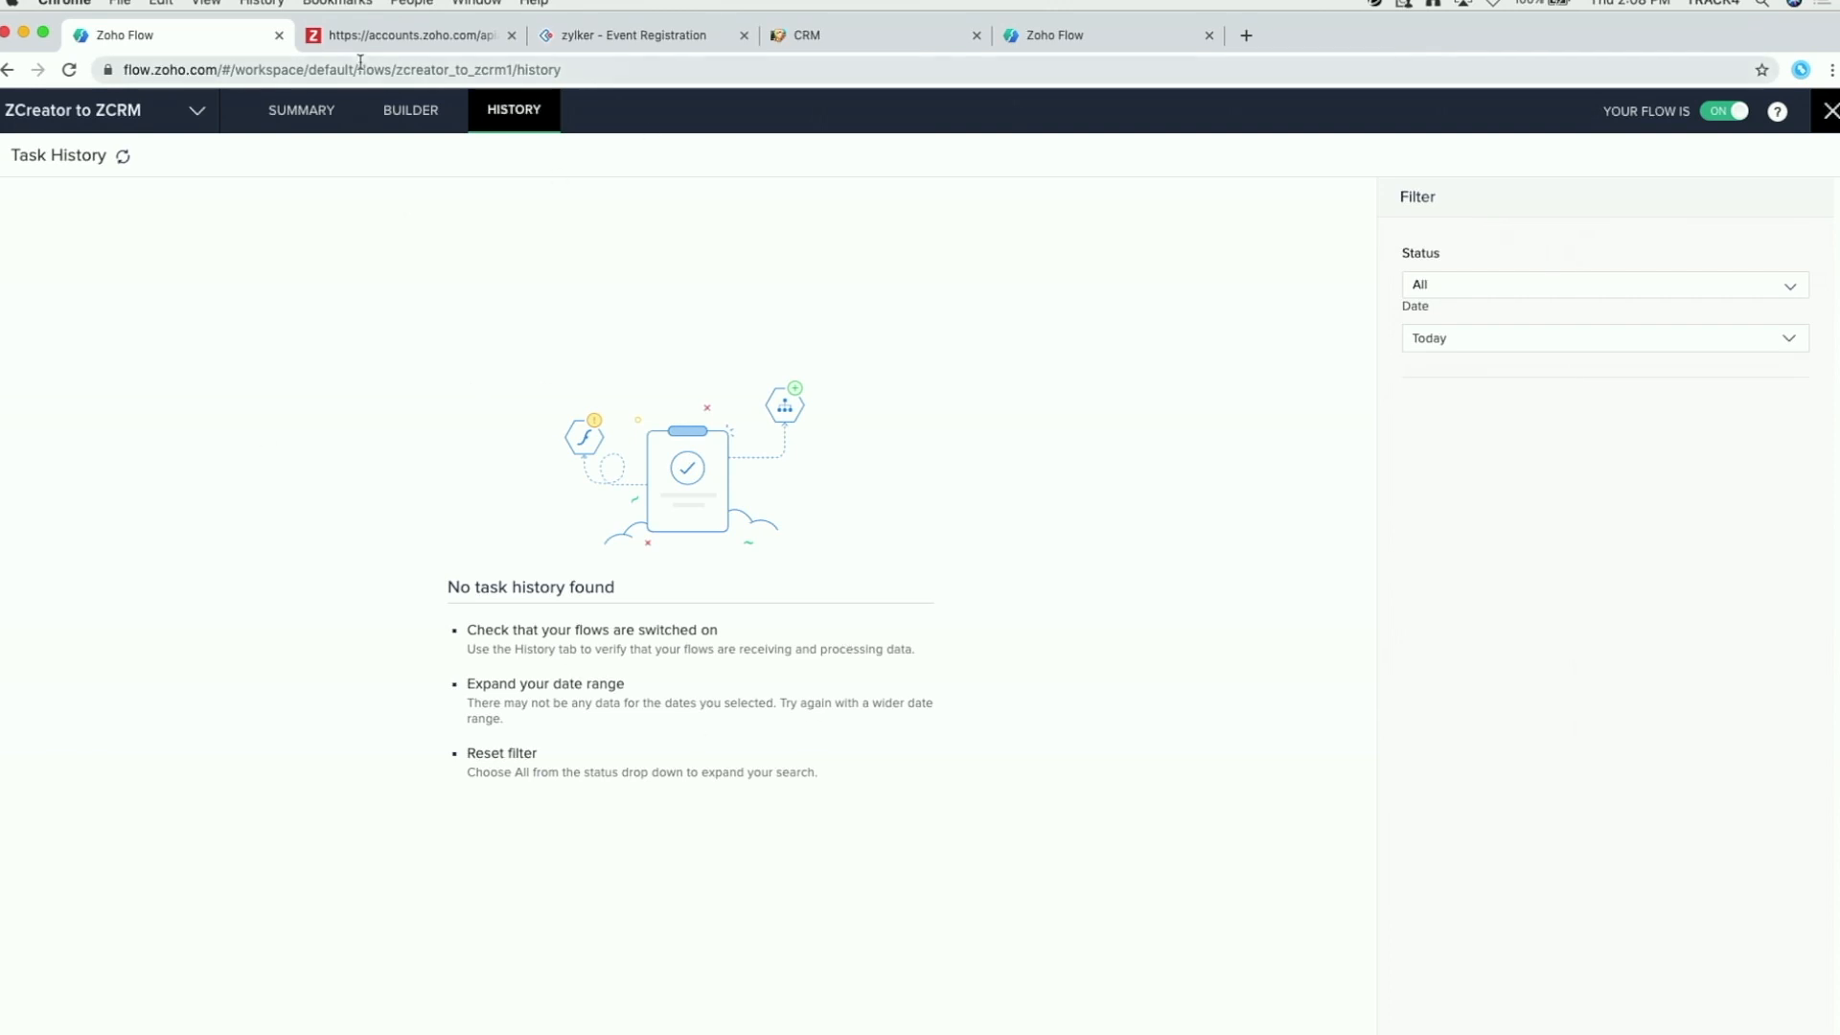
pyautogui.click(396, 40)
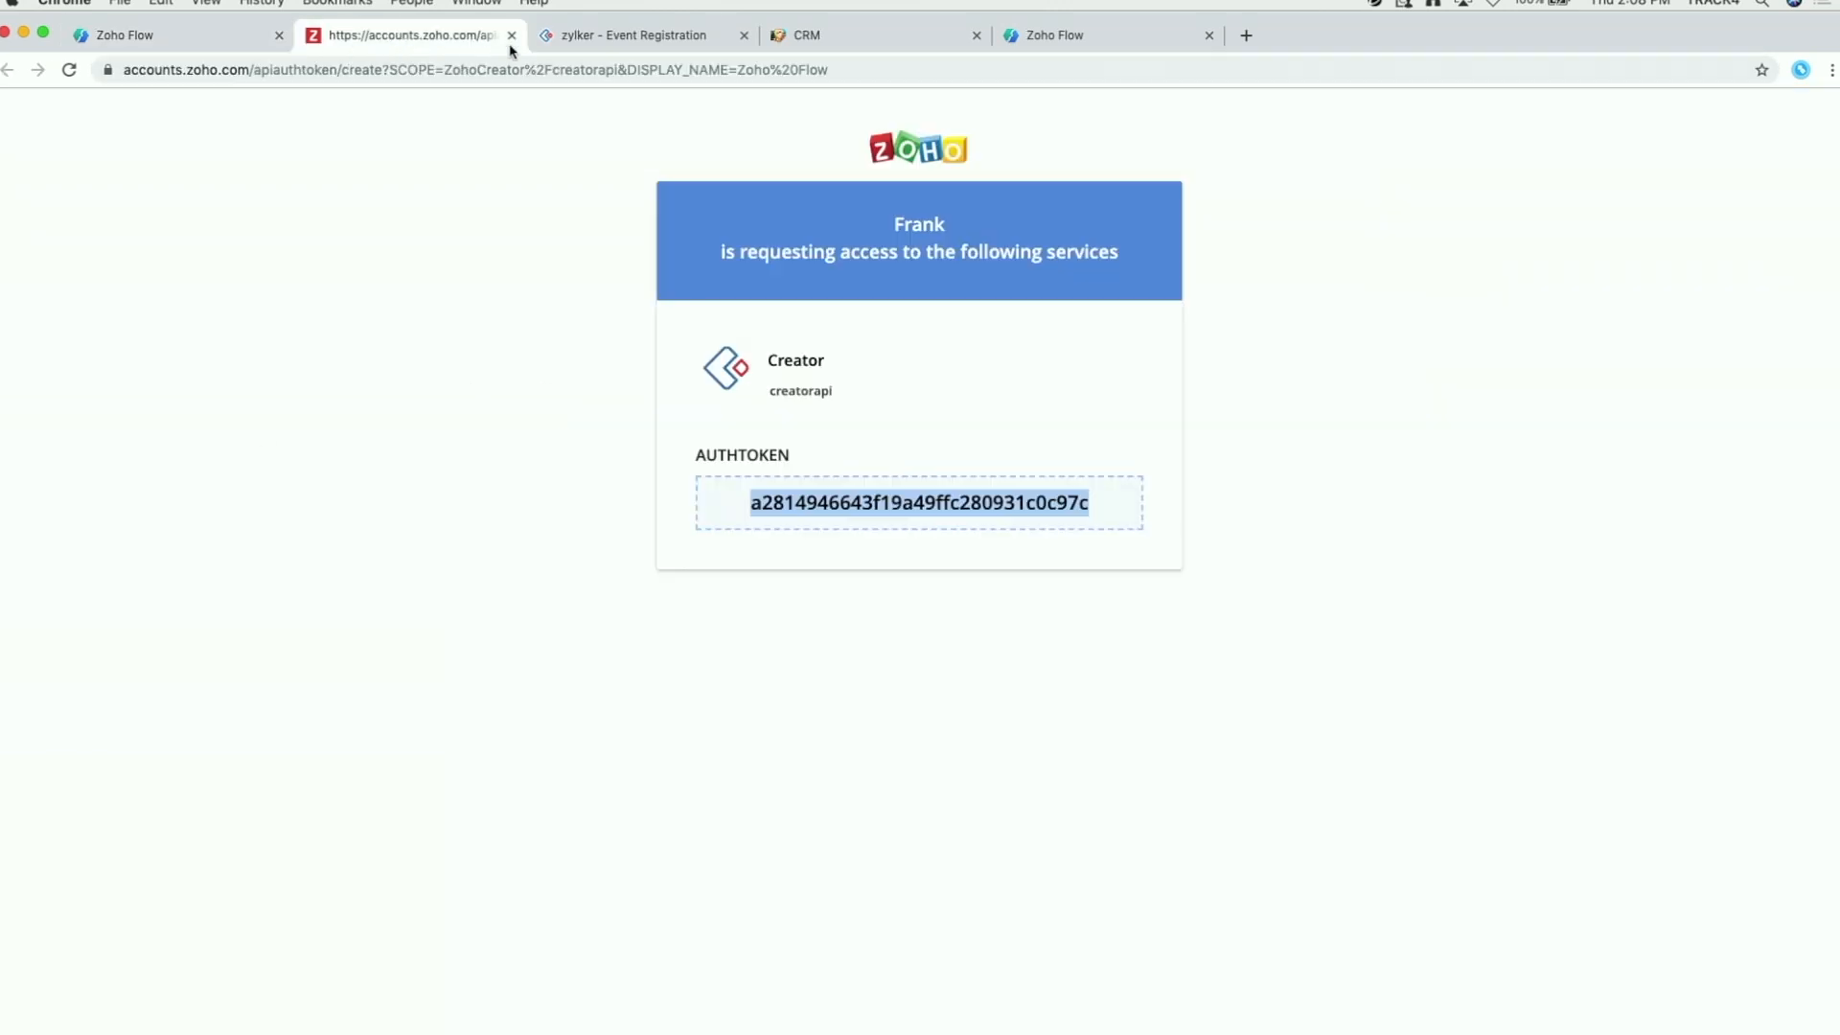
pyautogui.click(511, 36)
pyautogui.click(803, 40)
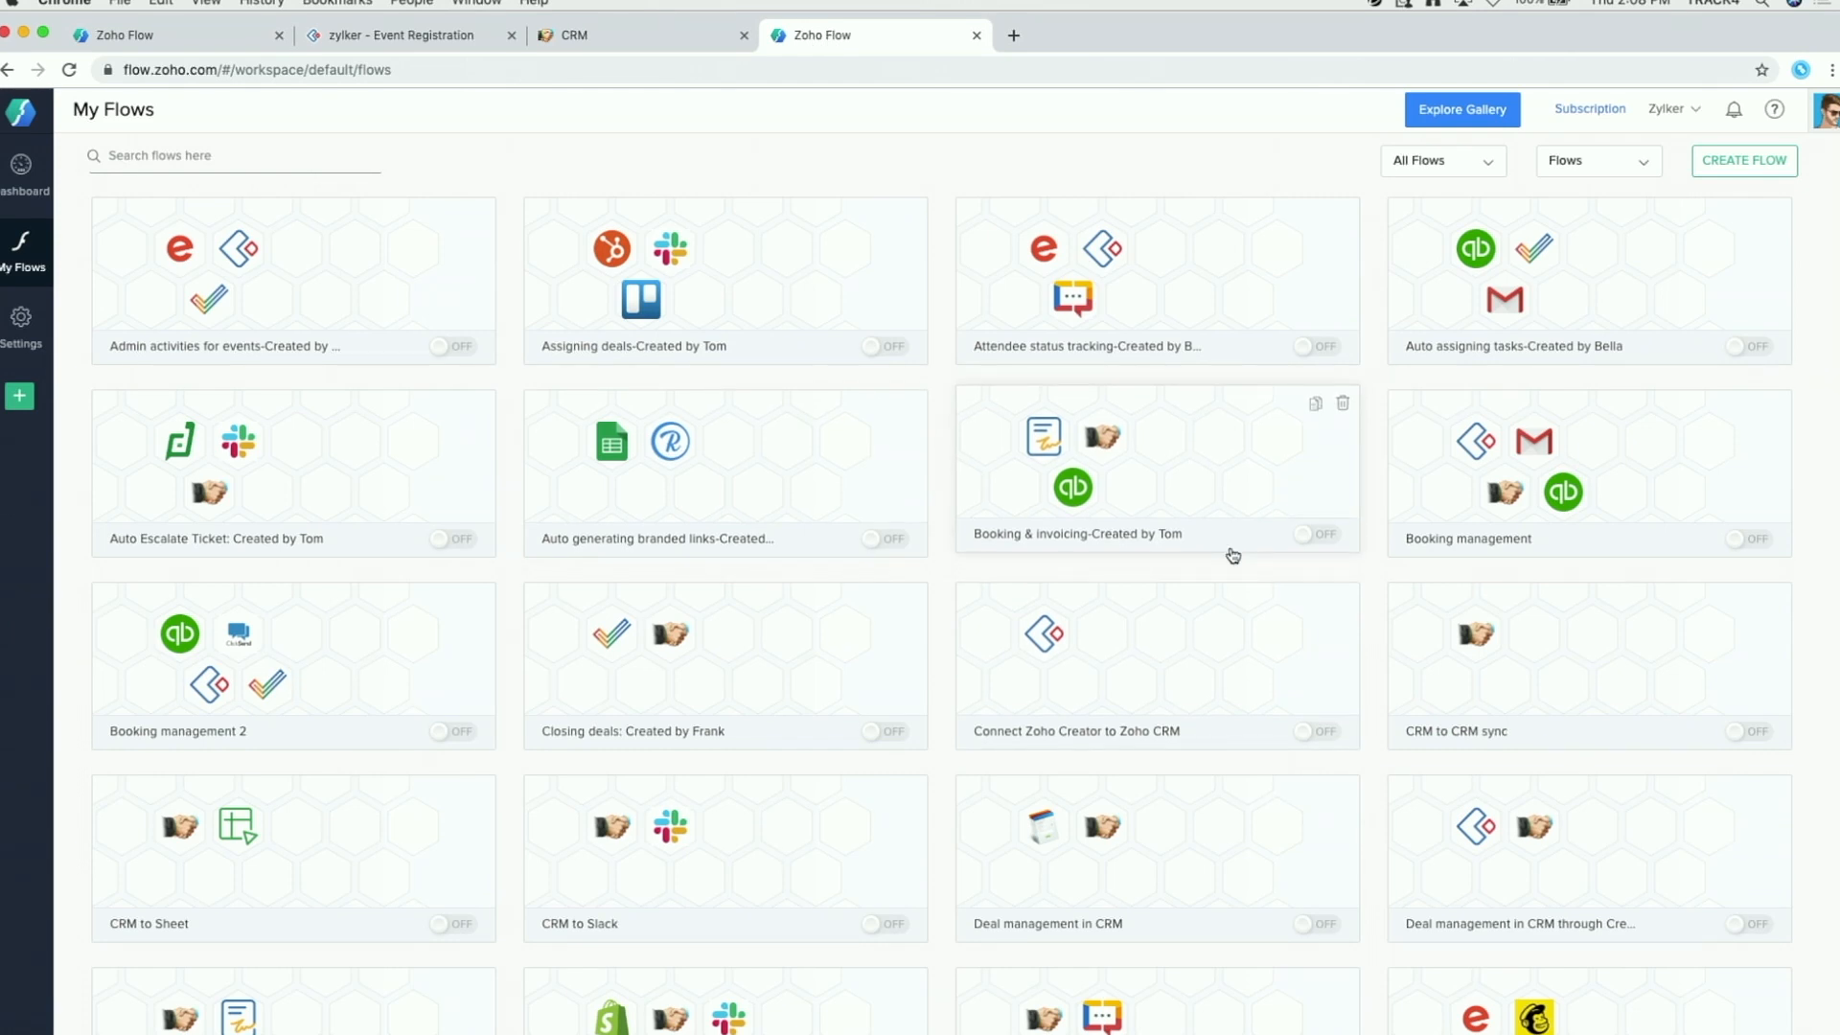
pyautogui.scroll(-3, 1233, 555)
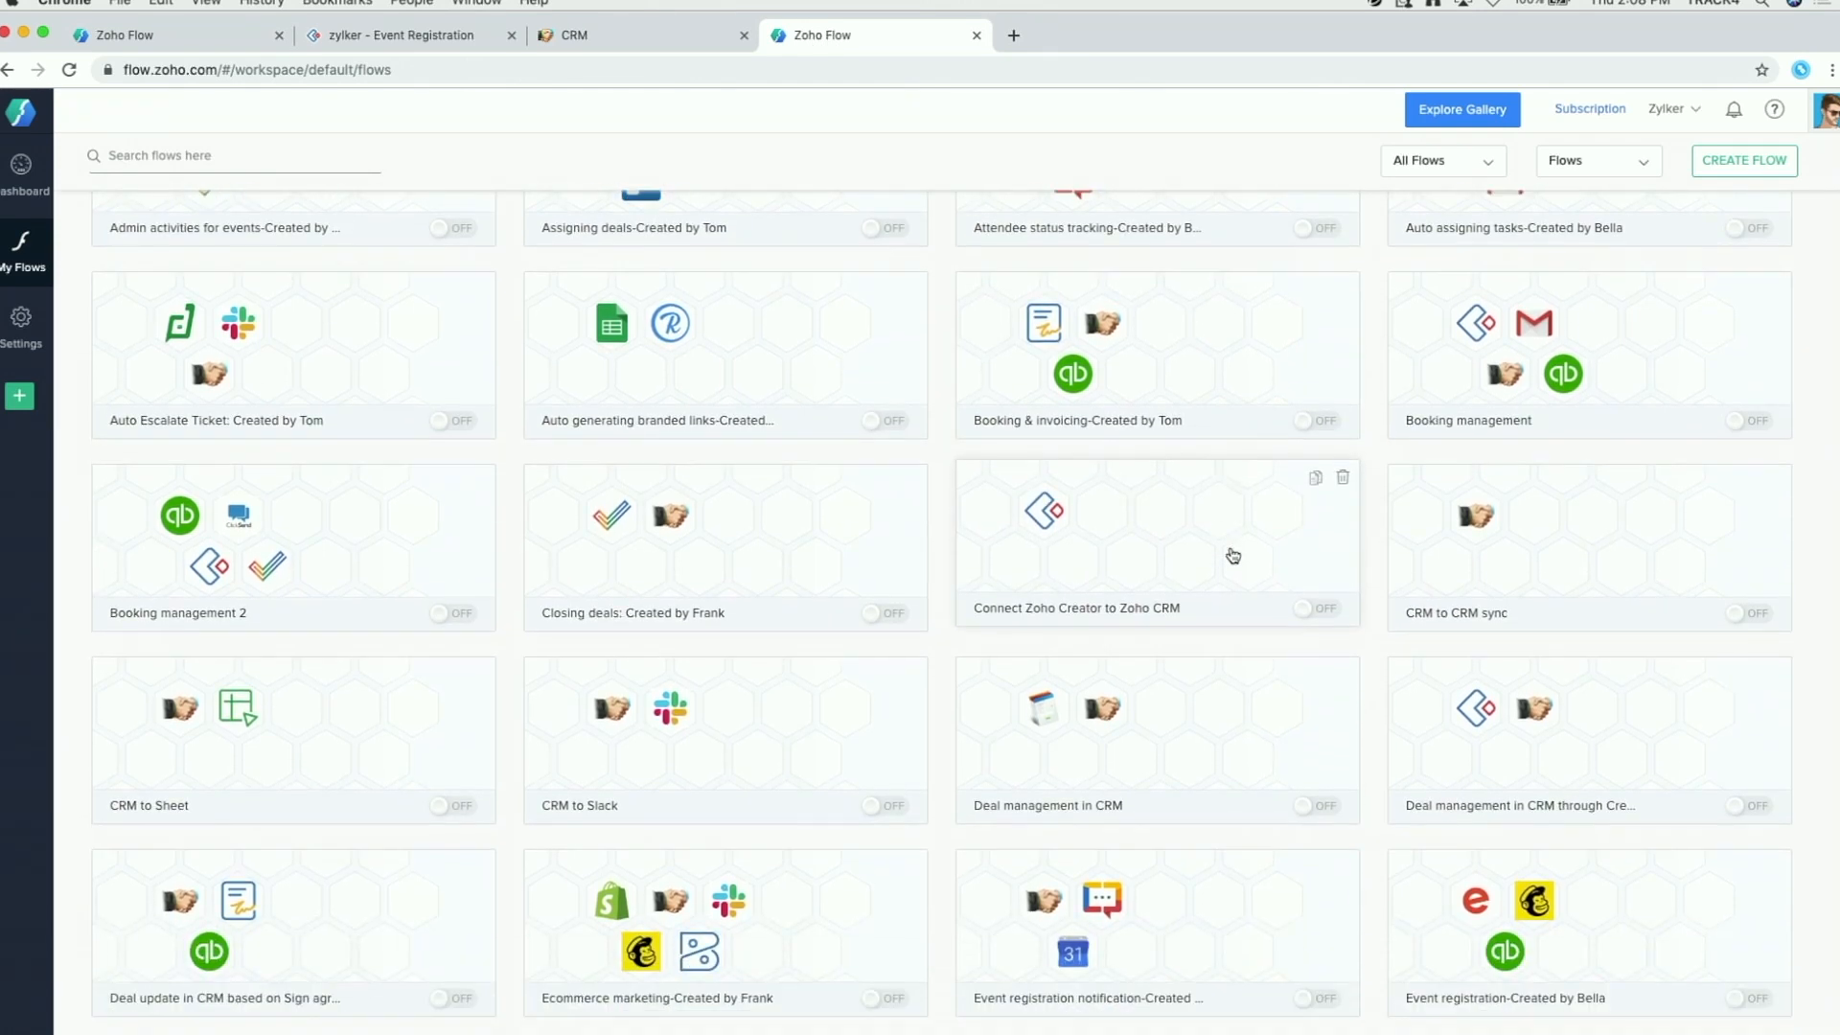
pyautogui.scroll(-2, 1233, 556)
pyautogui.click(1527, 616)
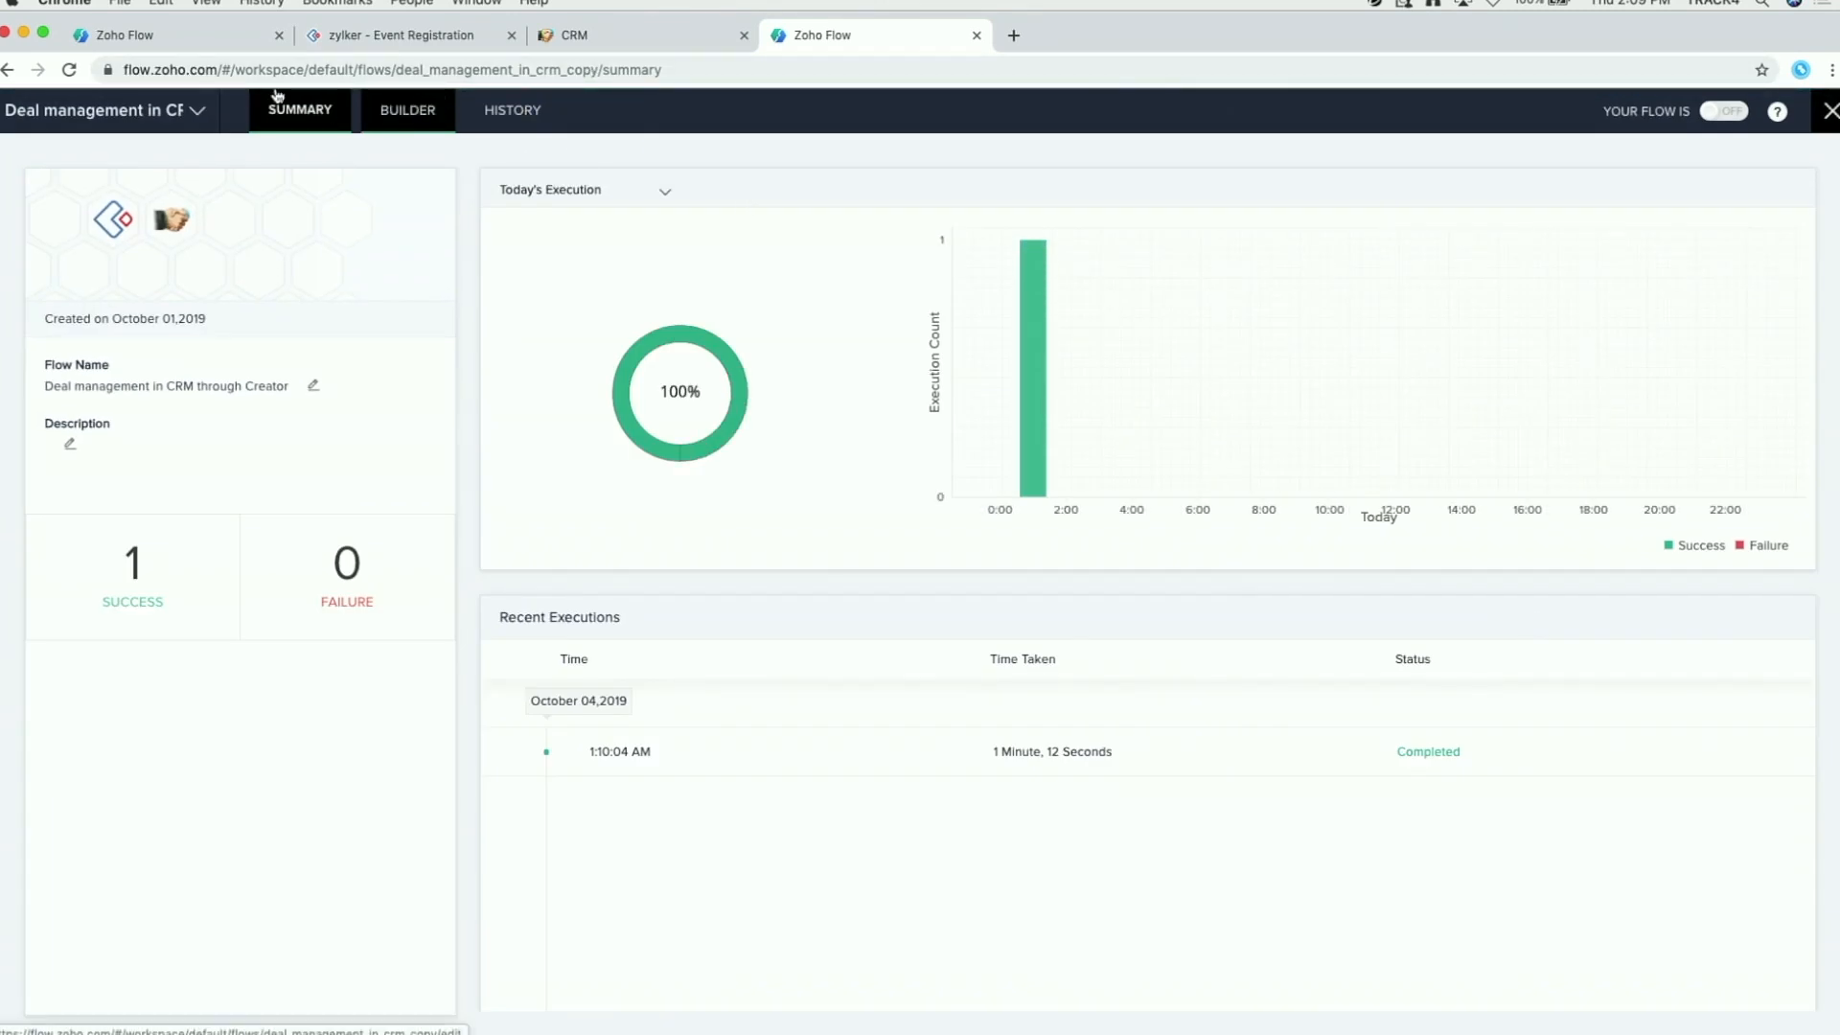
pyautogui.click(164, 35)
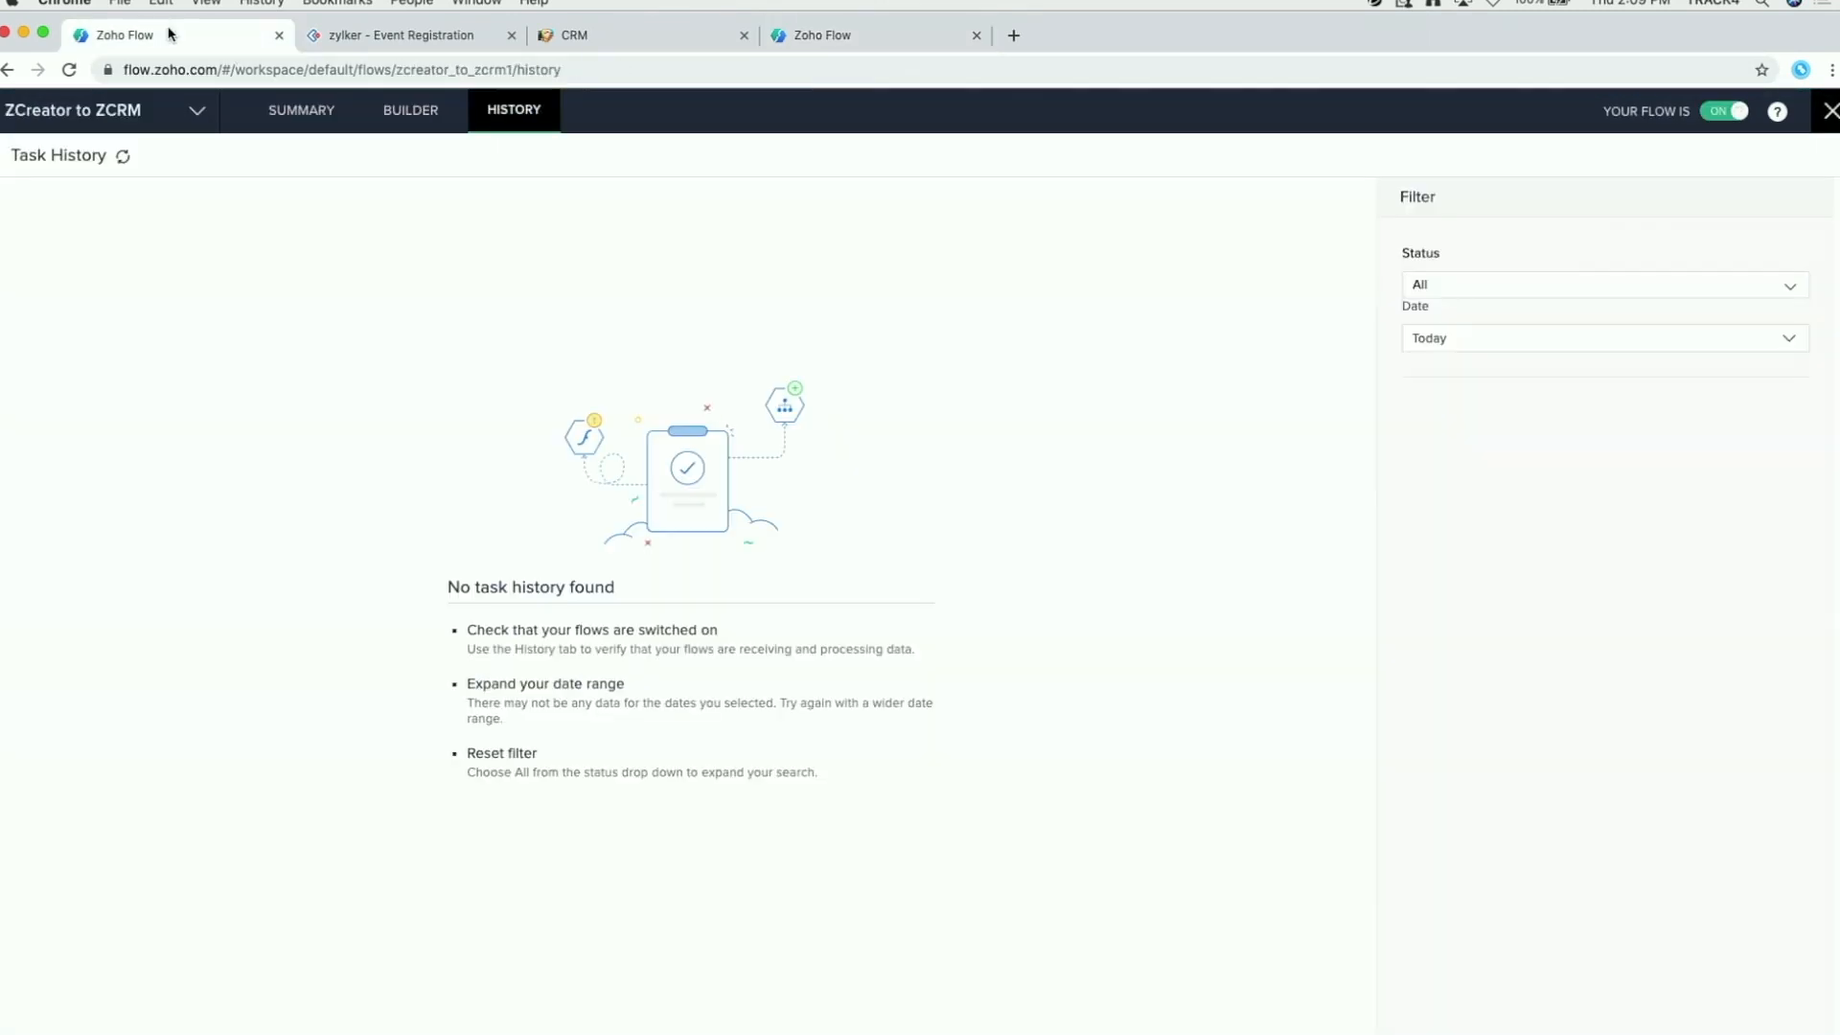
pyautogui.click(124, 159)
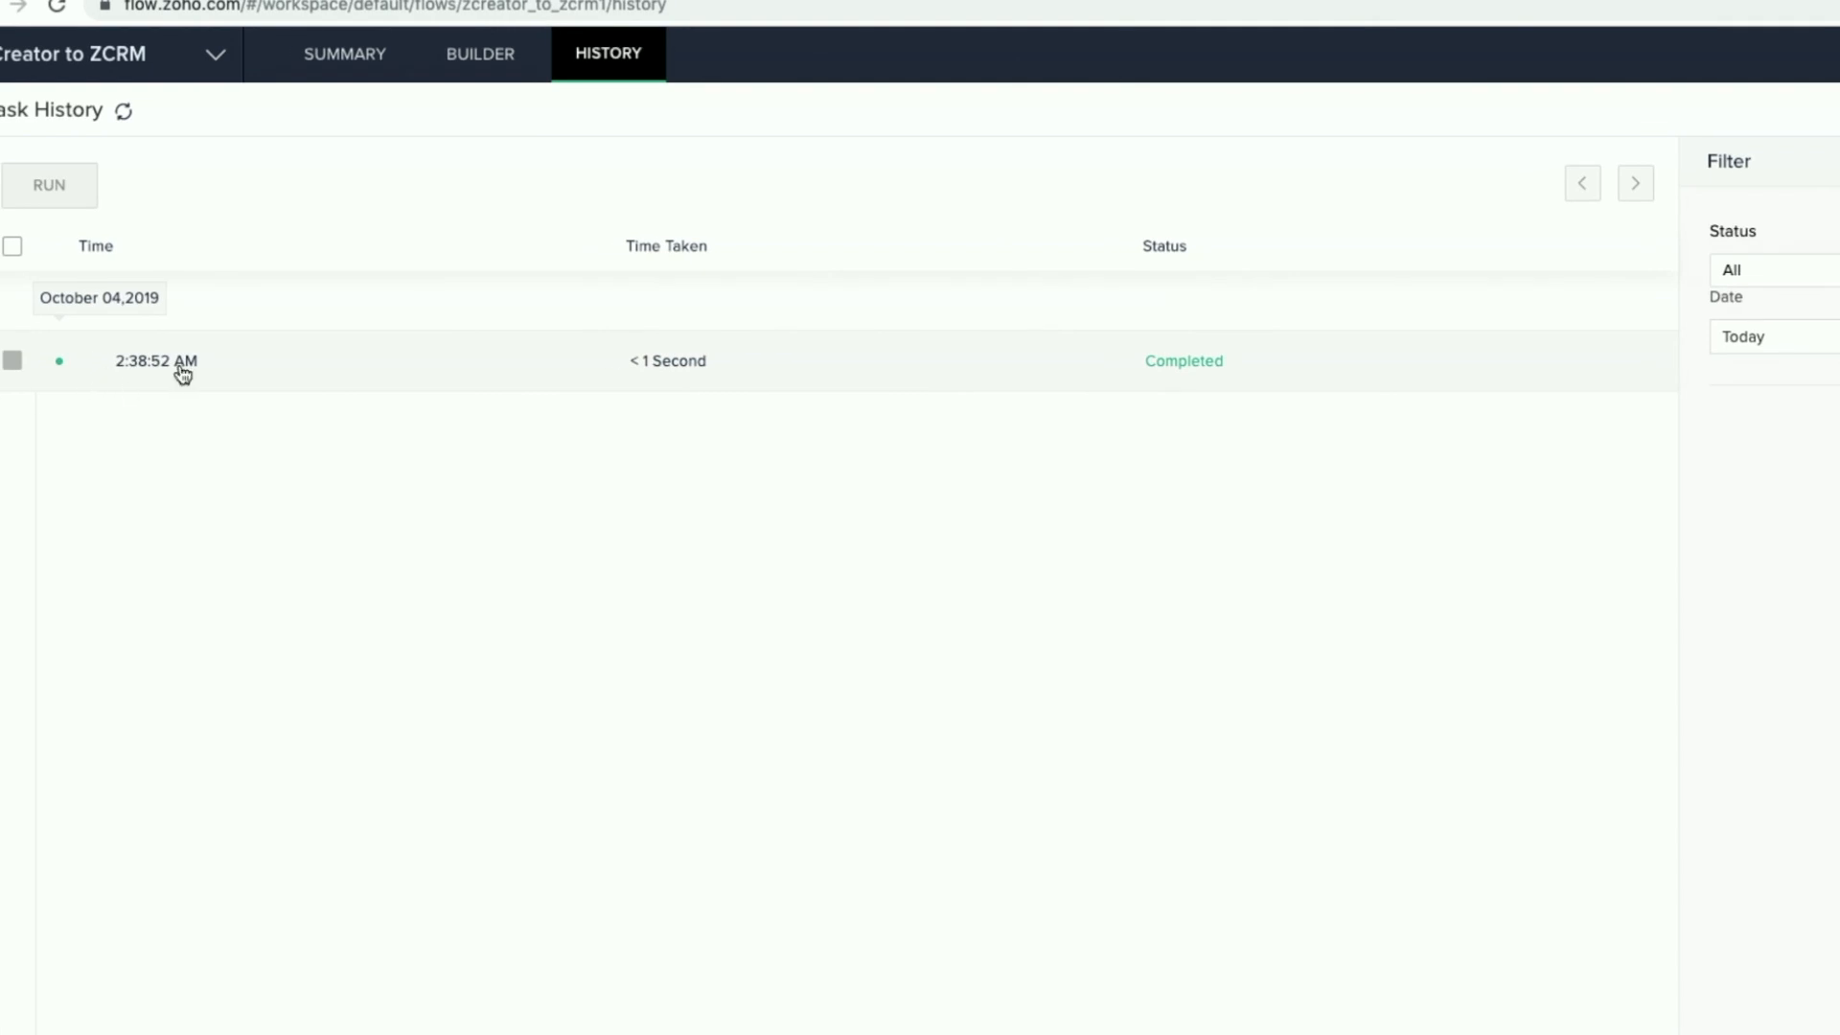
# Step: Open the completed run and view the New record trigger's input and output
pyautogui.click(921, 372)
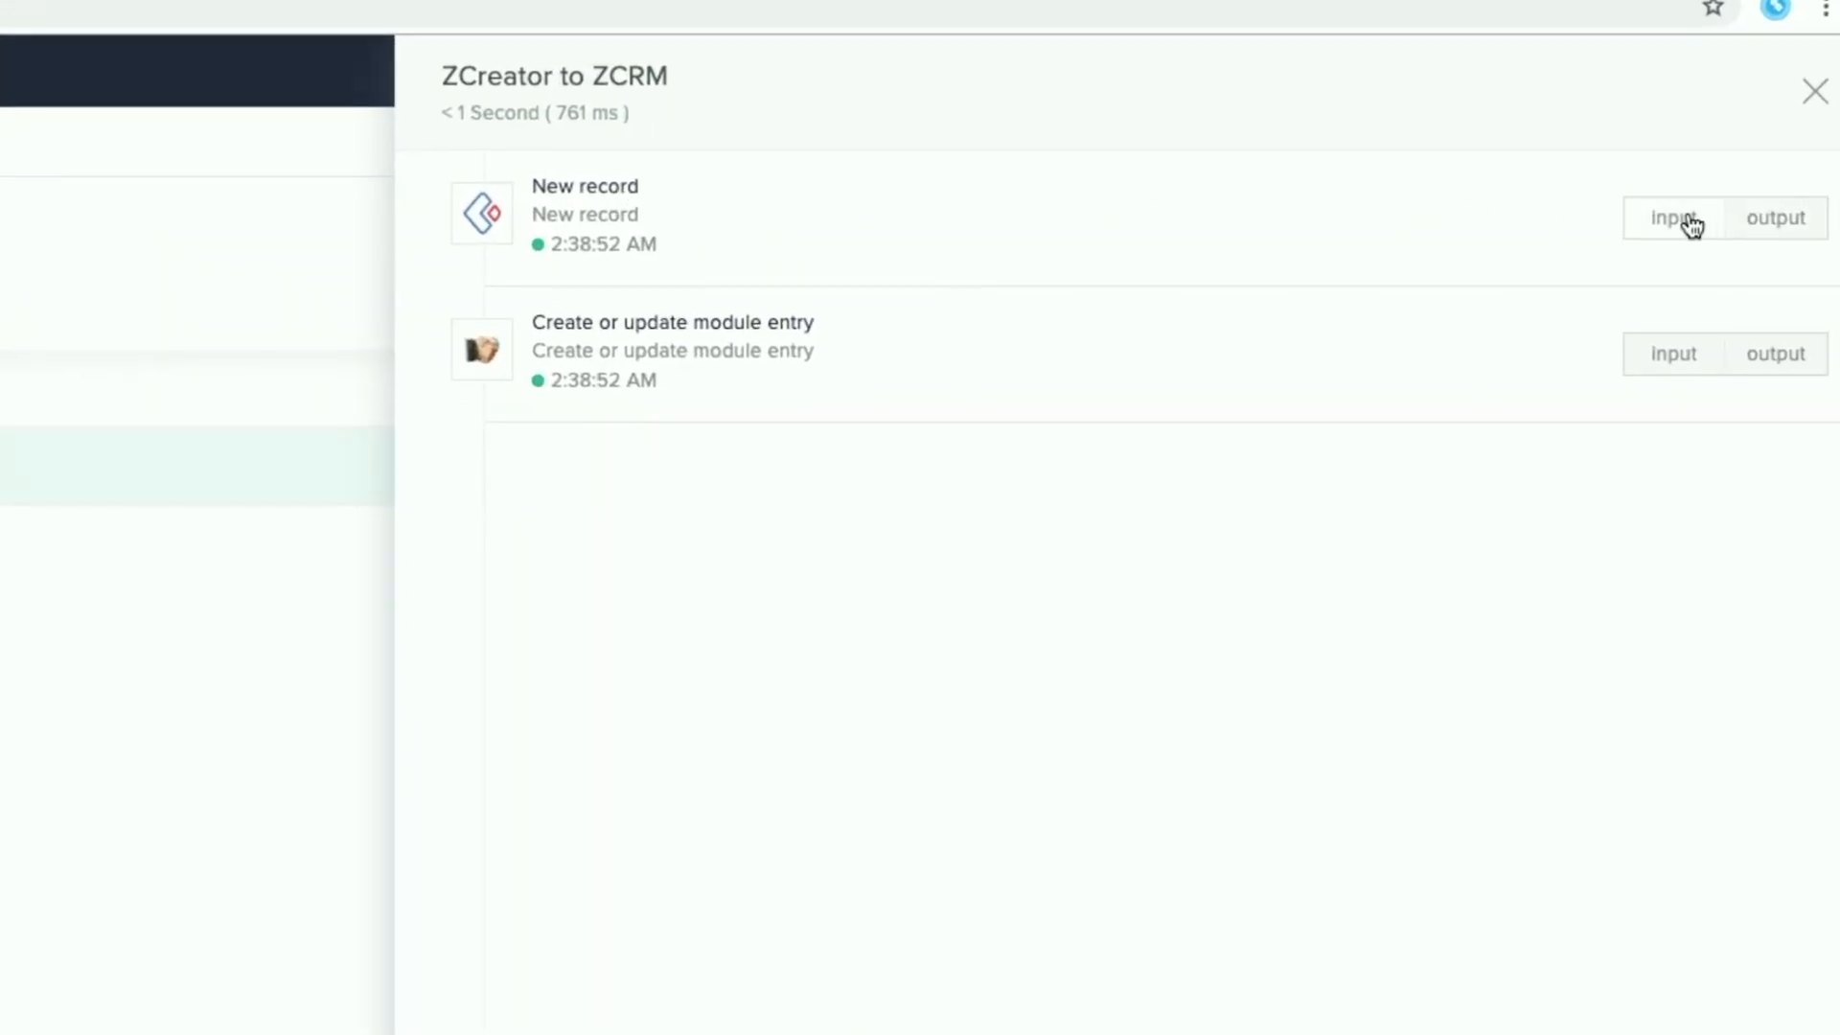
pyautogui.click(1689, 223)
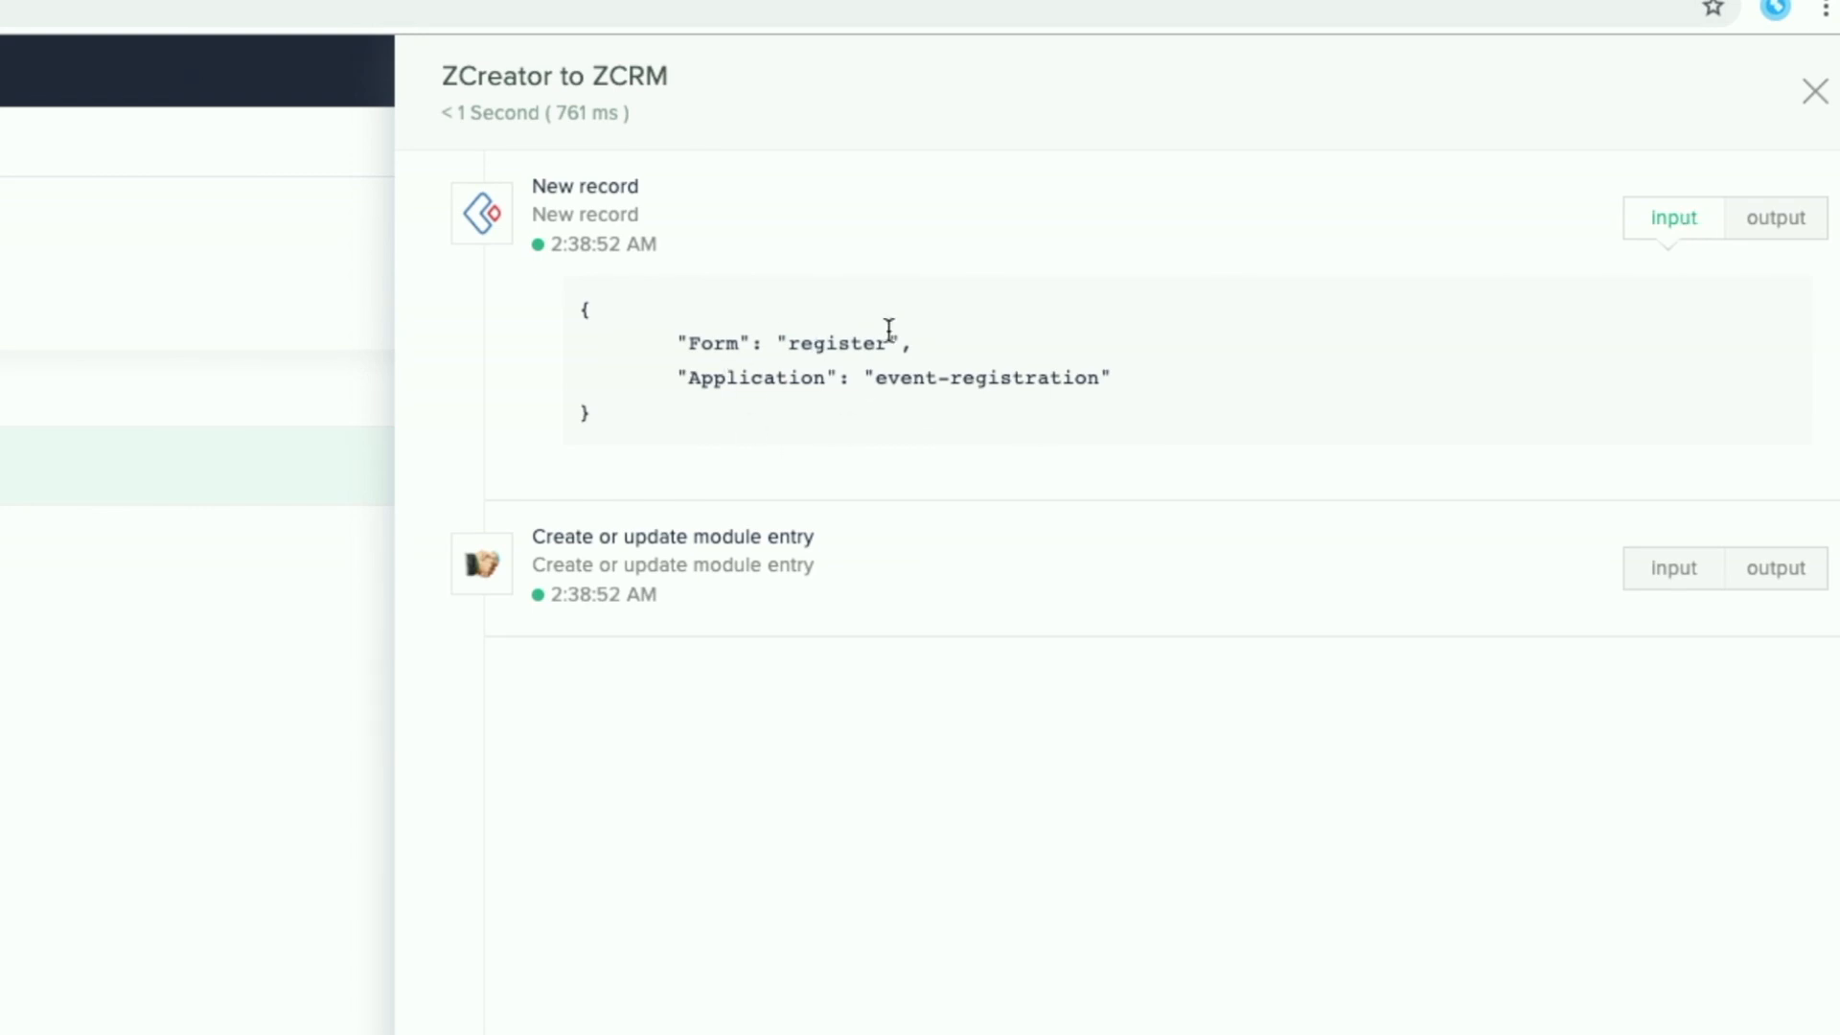
pyautogui.click(1781, 228)
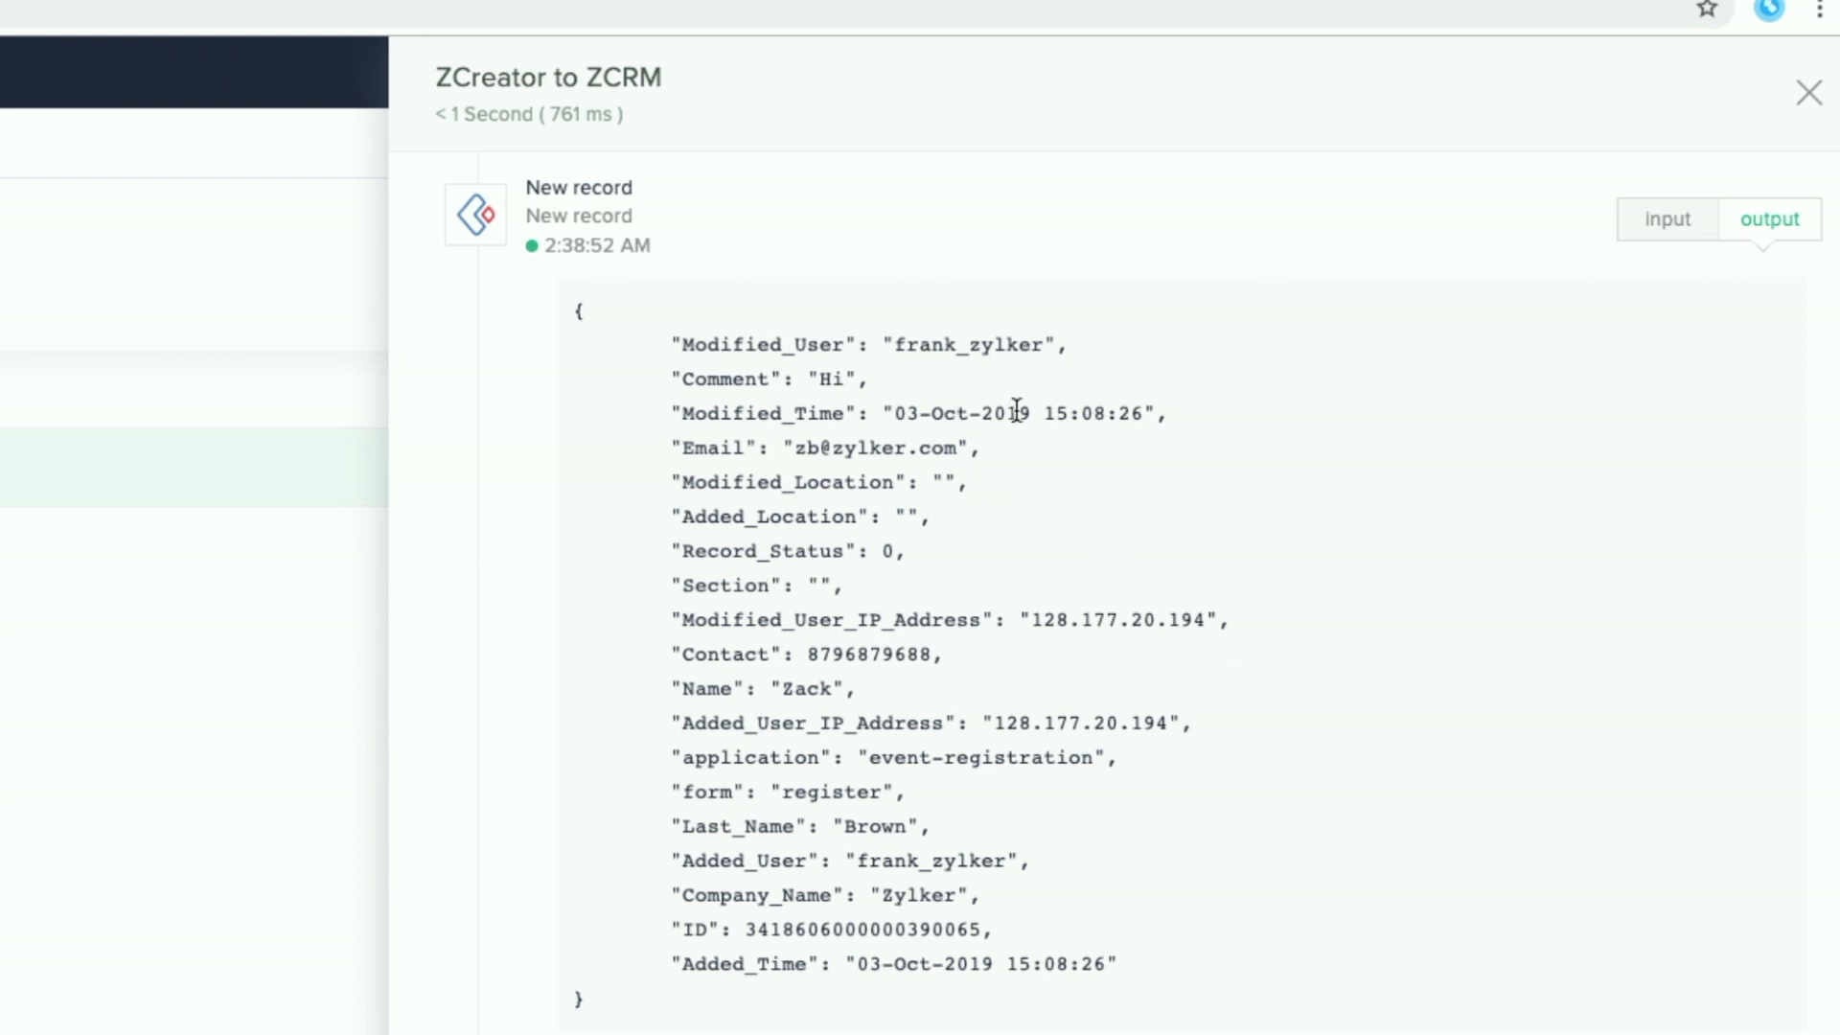
pyautogui.click(1768, 222)
# Step: Inspect the CRM step's input lead name, then show its output lead record
pyautogui.click(1646, 357)
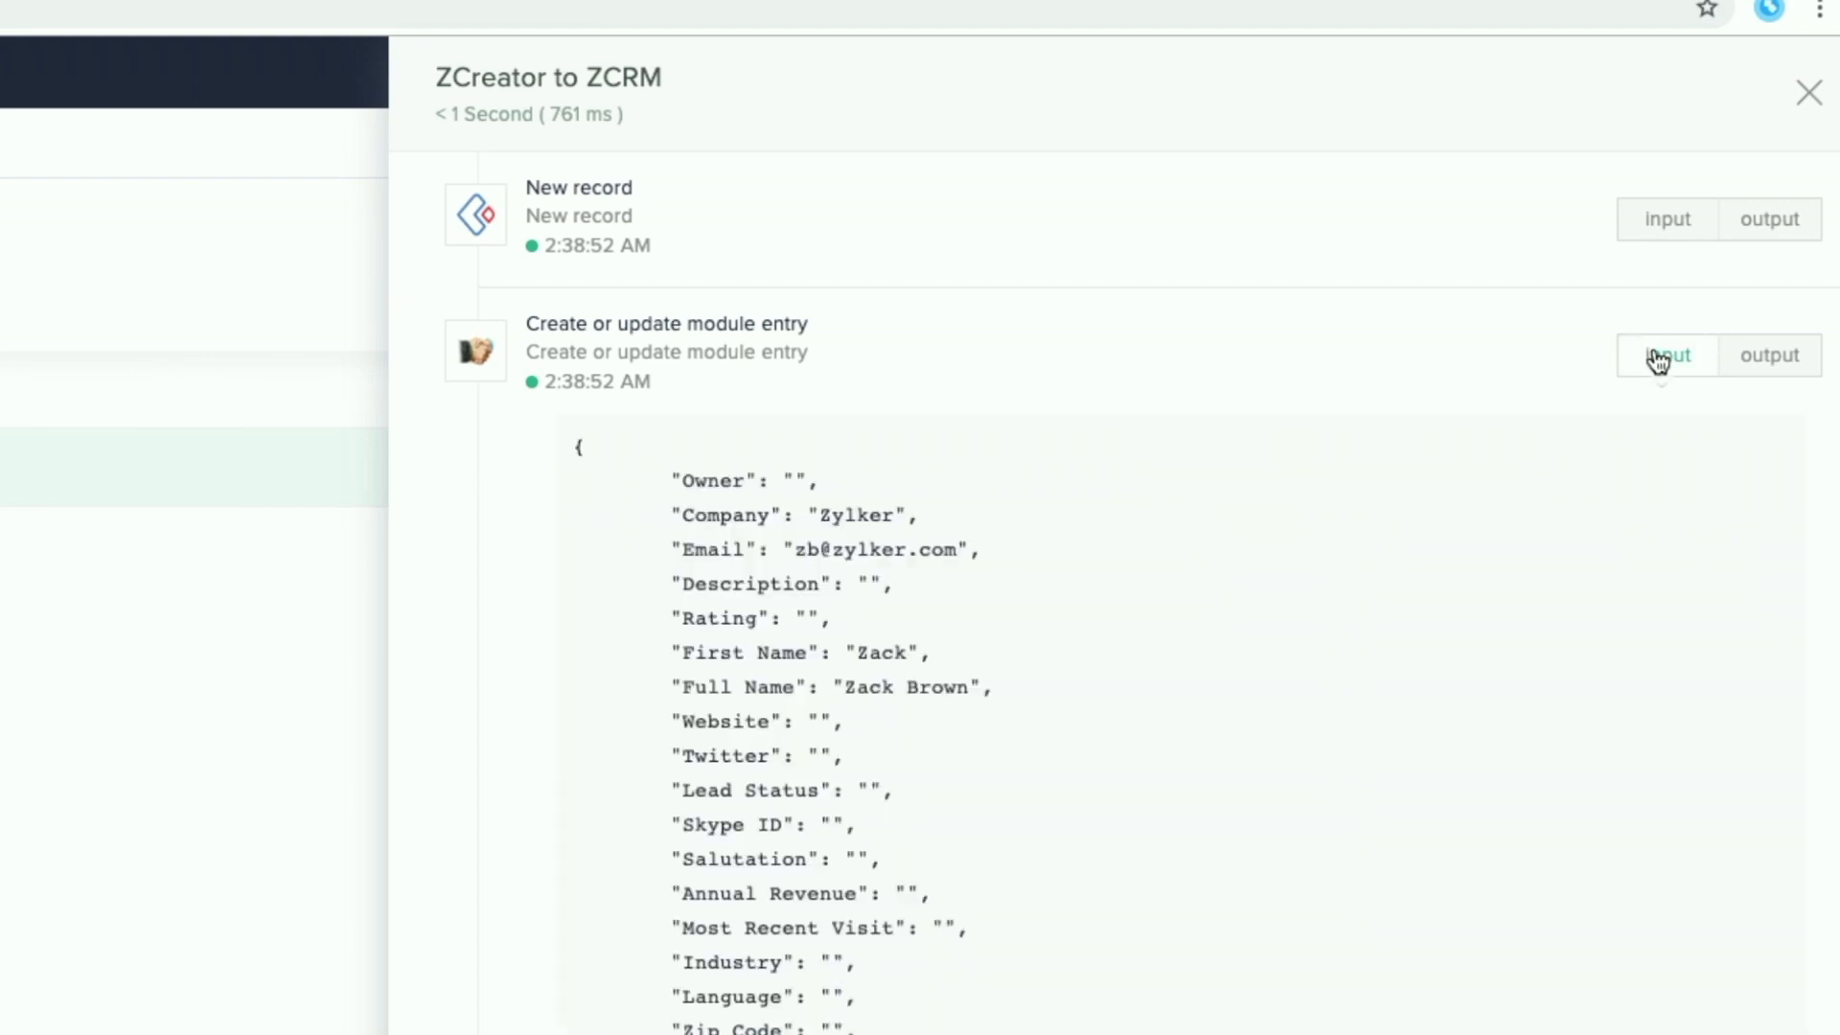
pyautogui.scroll(-3, 1023, 670)
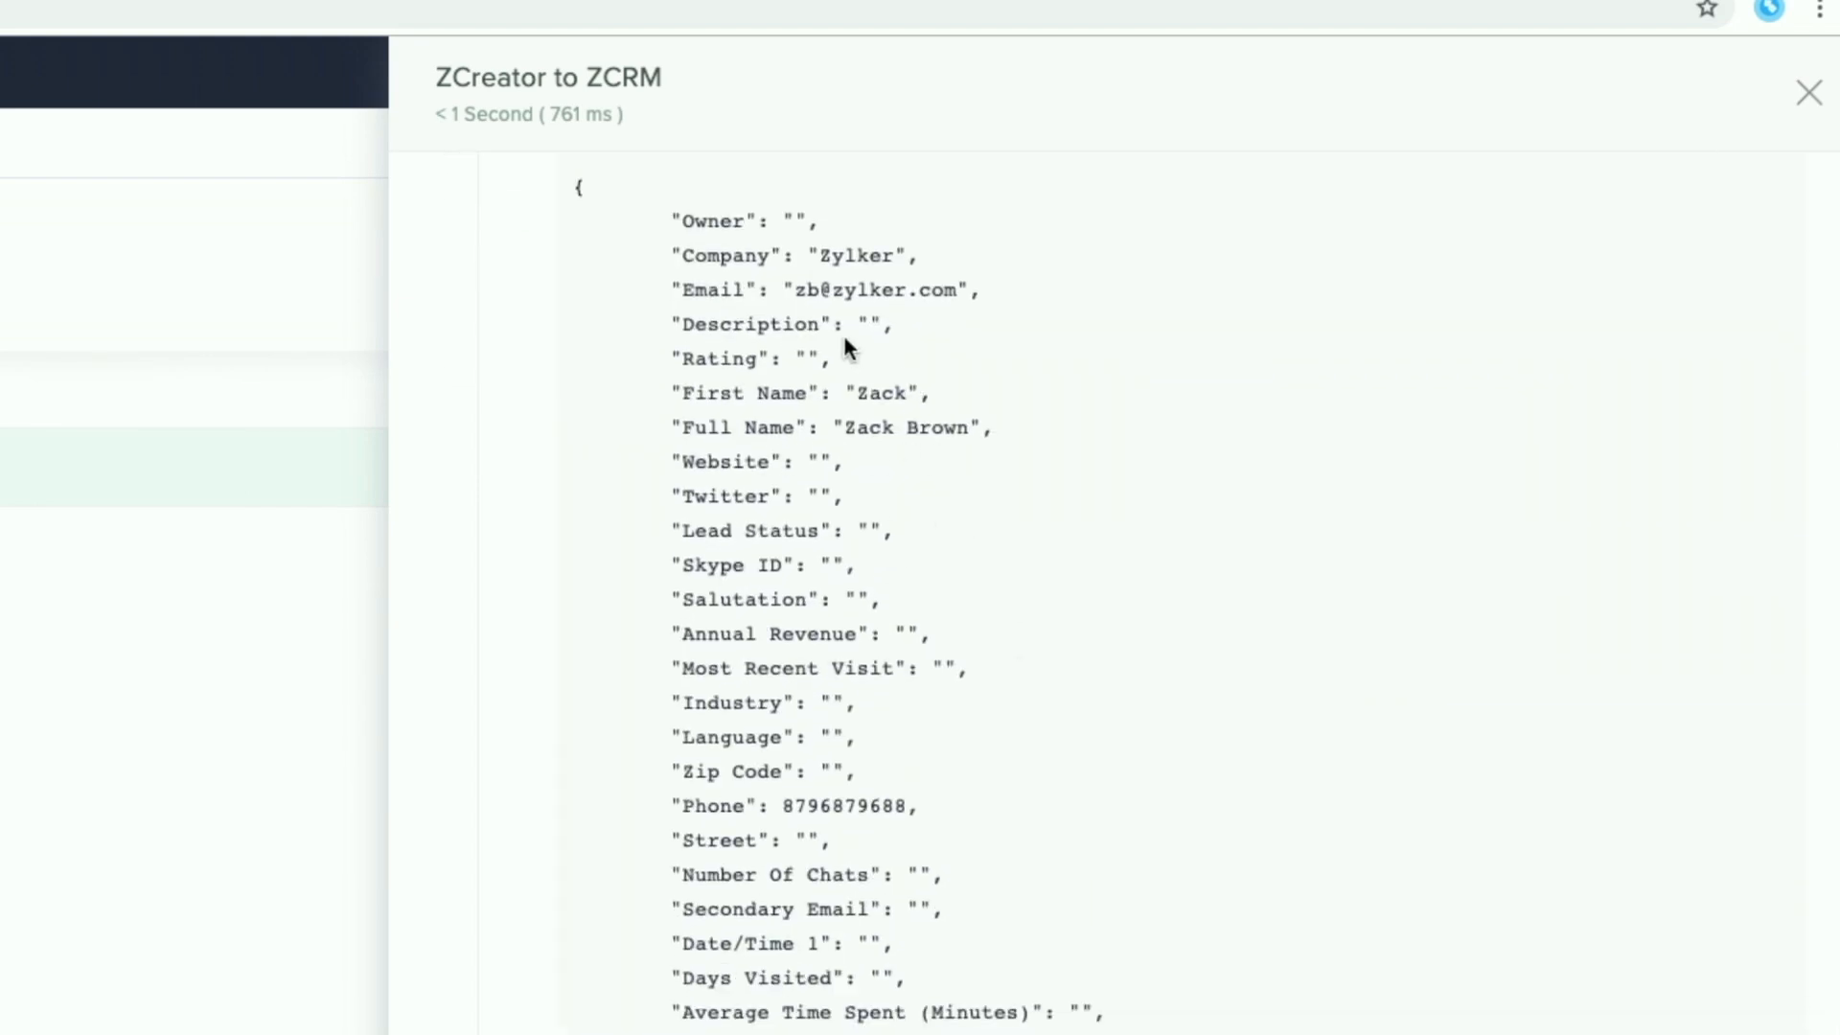
pyautogui.moveTo(835, 428); pyautogui.dragTo(994, 433)
pyautogui.moveTo(856, 393); pyautogui.dragTo(910, 395)
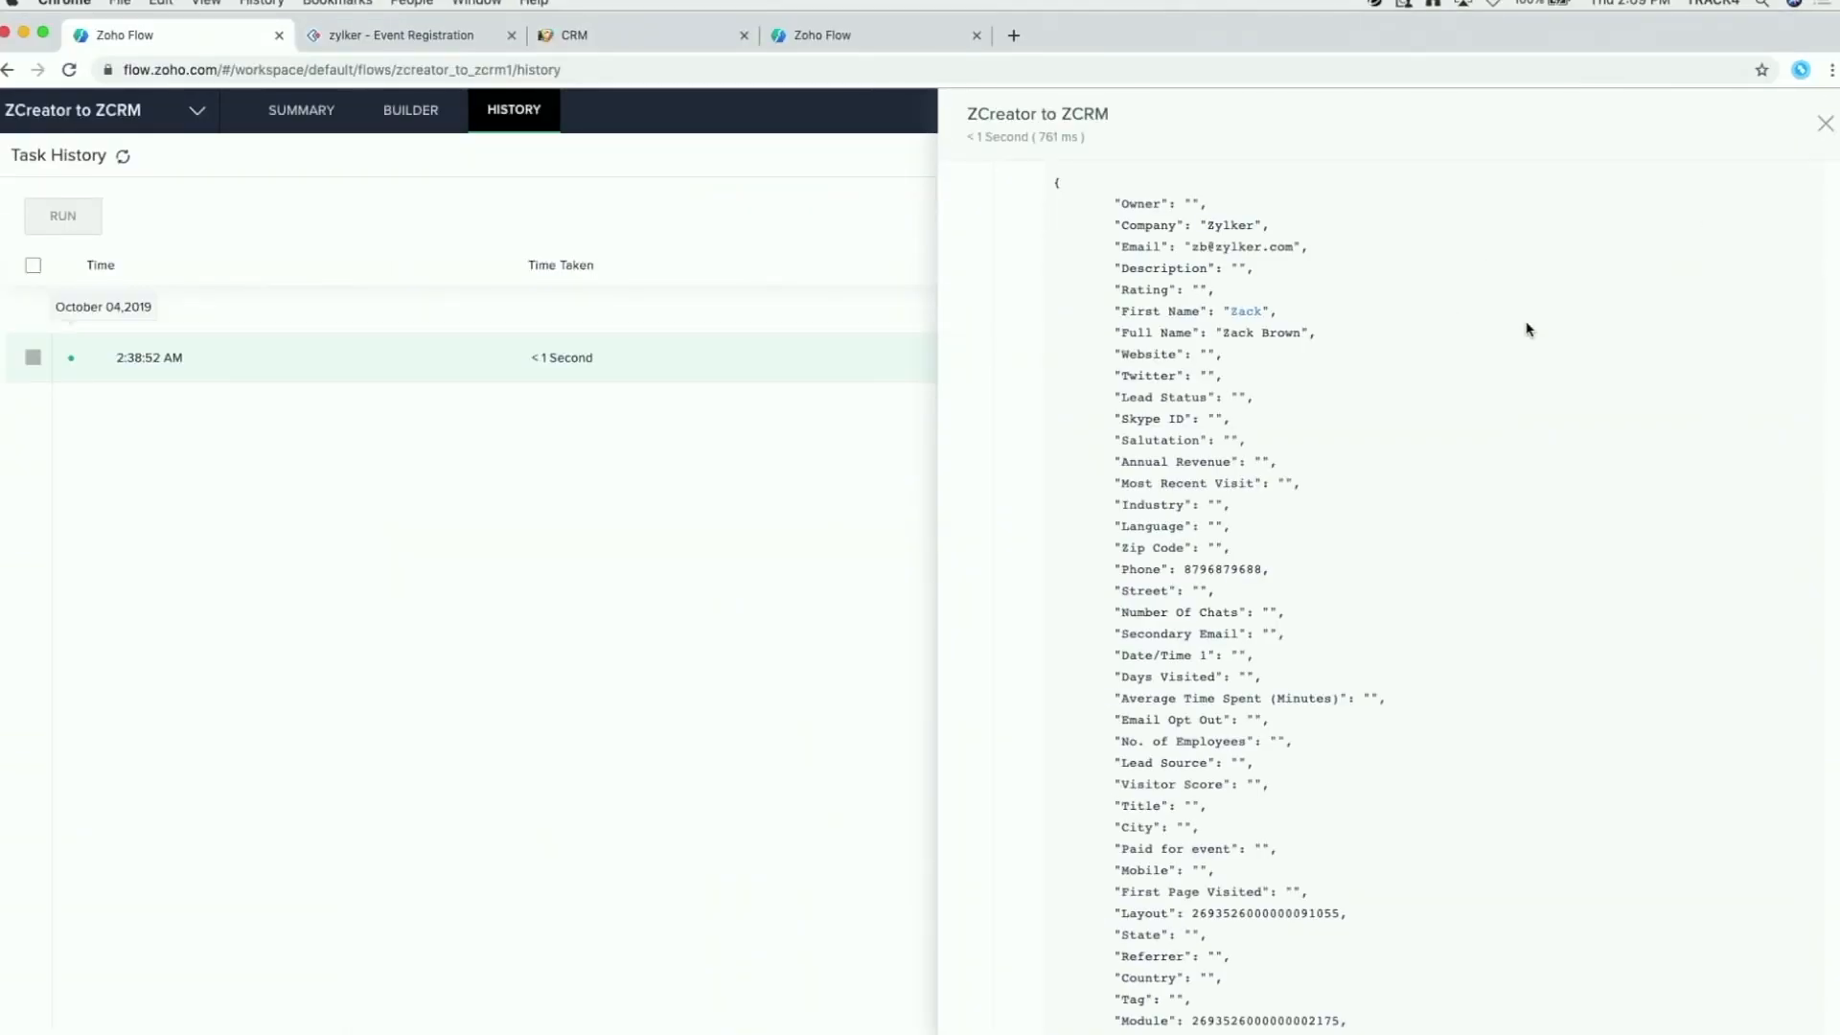
pyautogui.click(1799, 287)
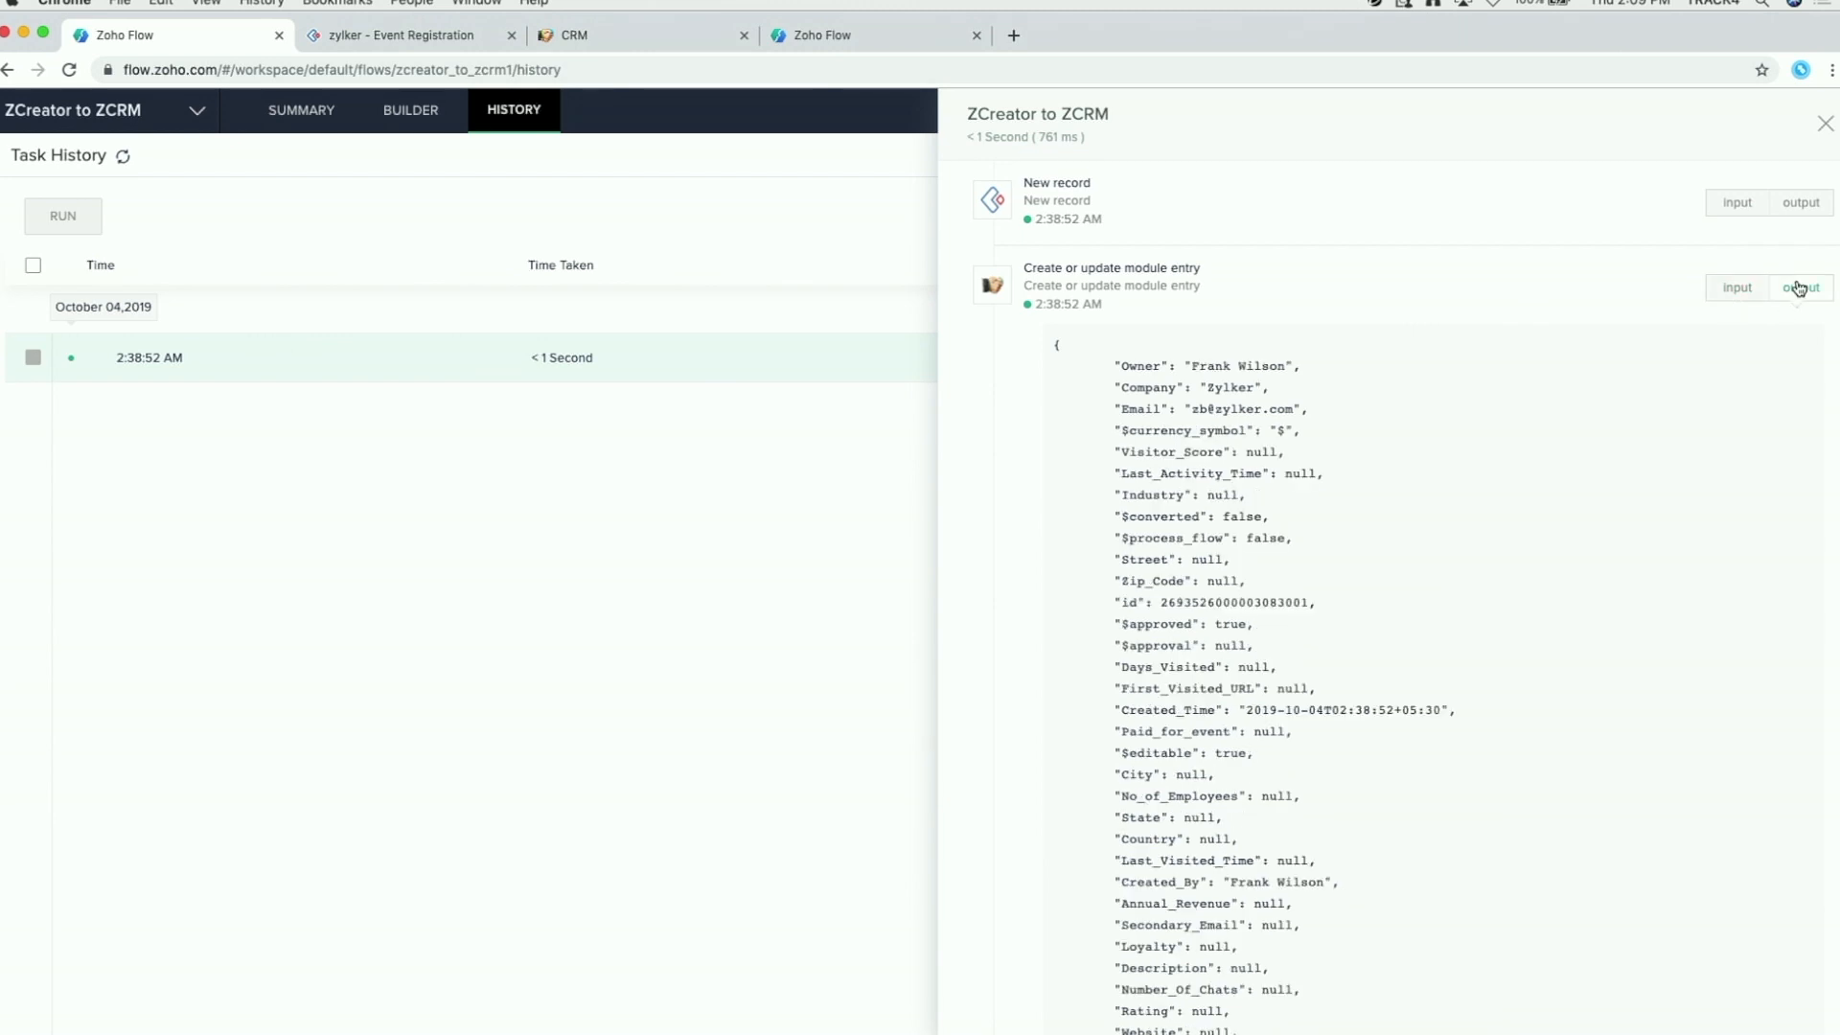
# Step: Check the Zoho CRM Leads list for the new Zylker lead, then return to Zoho Flow
pyautogui.click(596, 36)
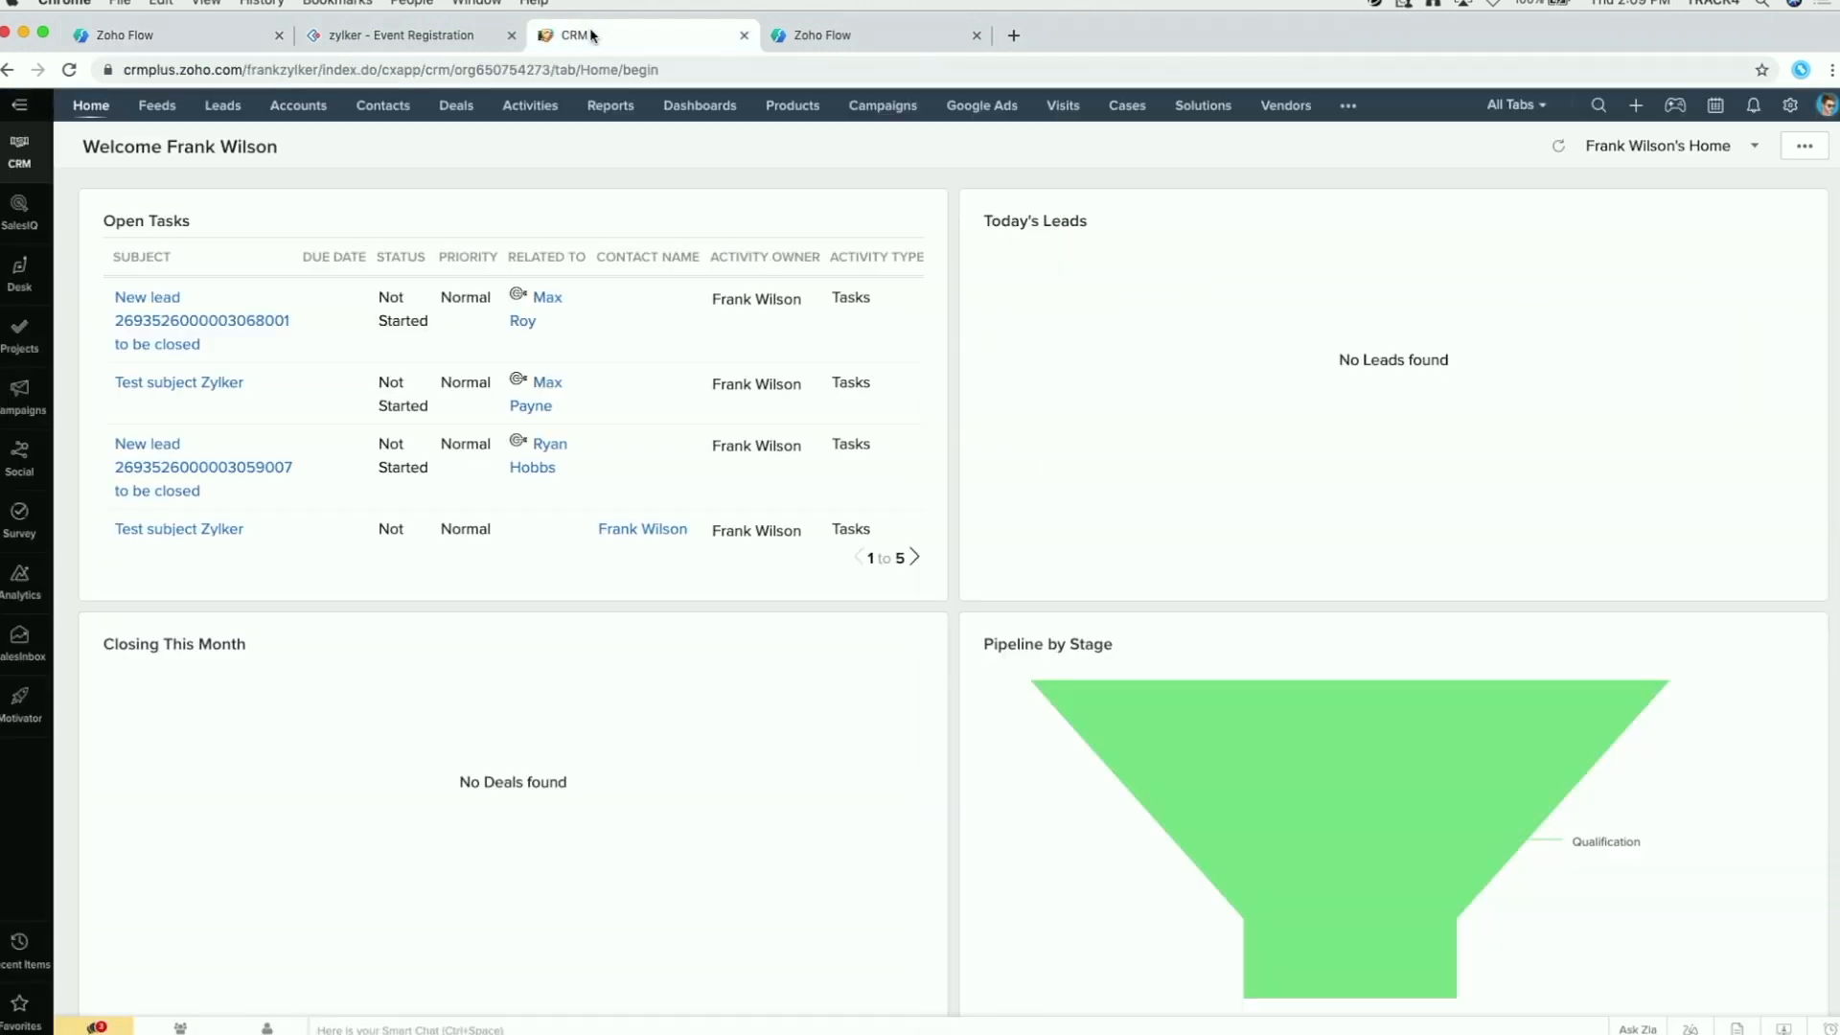
pyautogui.click(218, 110)
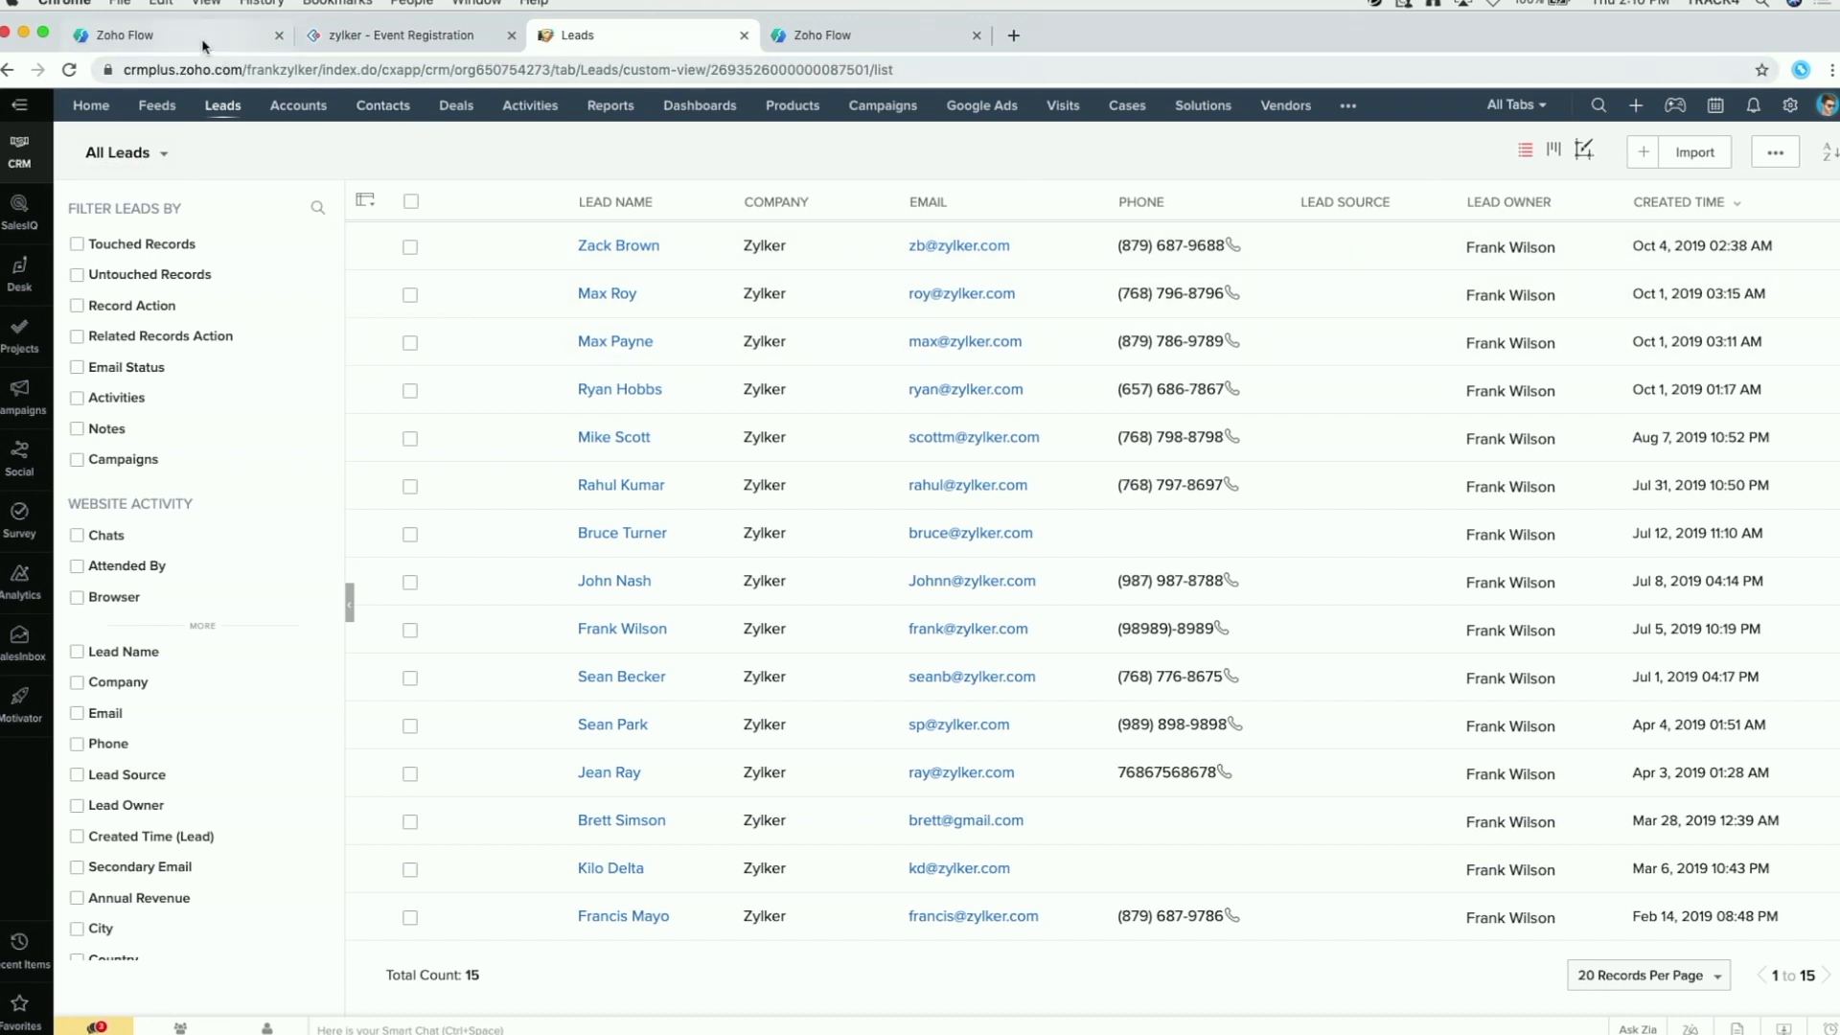
pyautogui.click(811, 40)
pyautogui.moveTo(811, 41); pyautogui.dragTo(395, 48)
# Step: Return to the ZCreator to ZCRM flow and show it in the builder
pyautogui.click(163, 40)
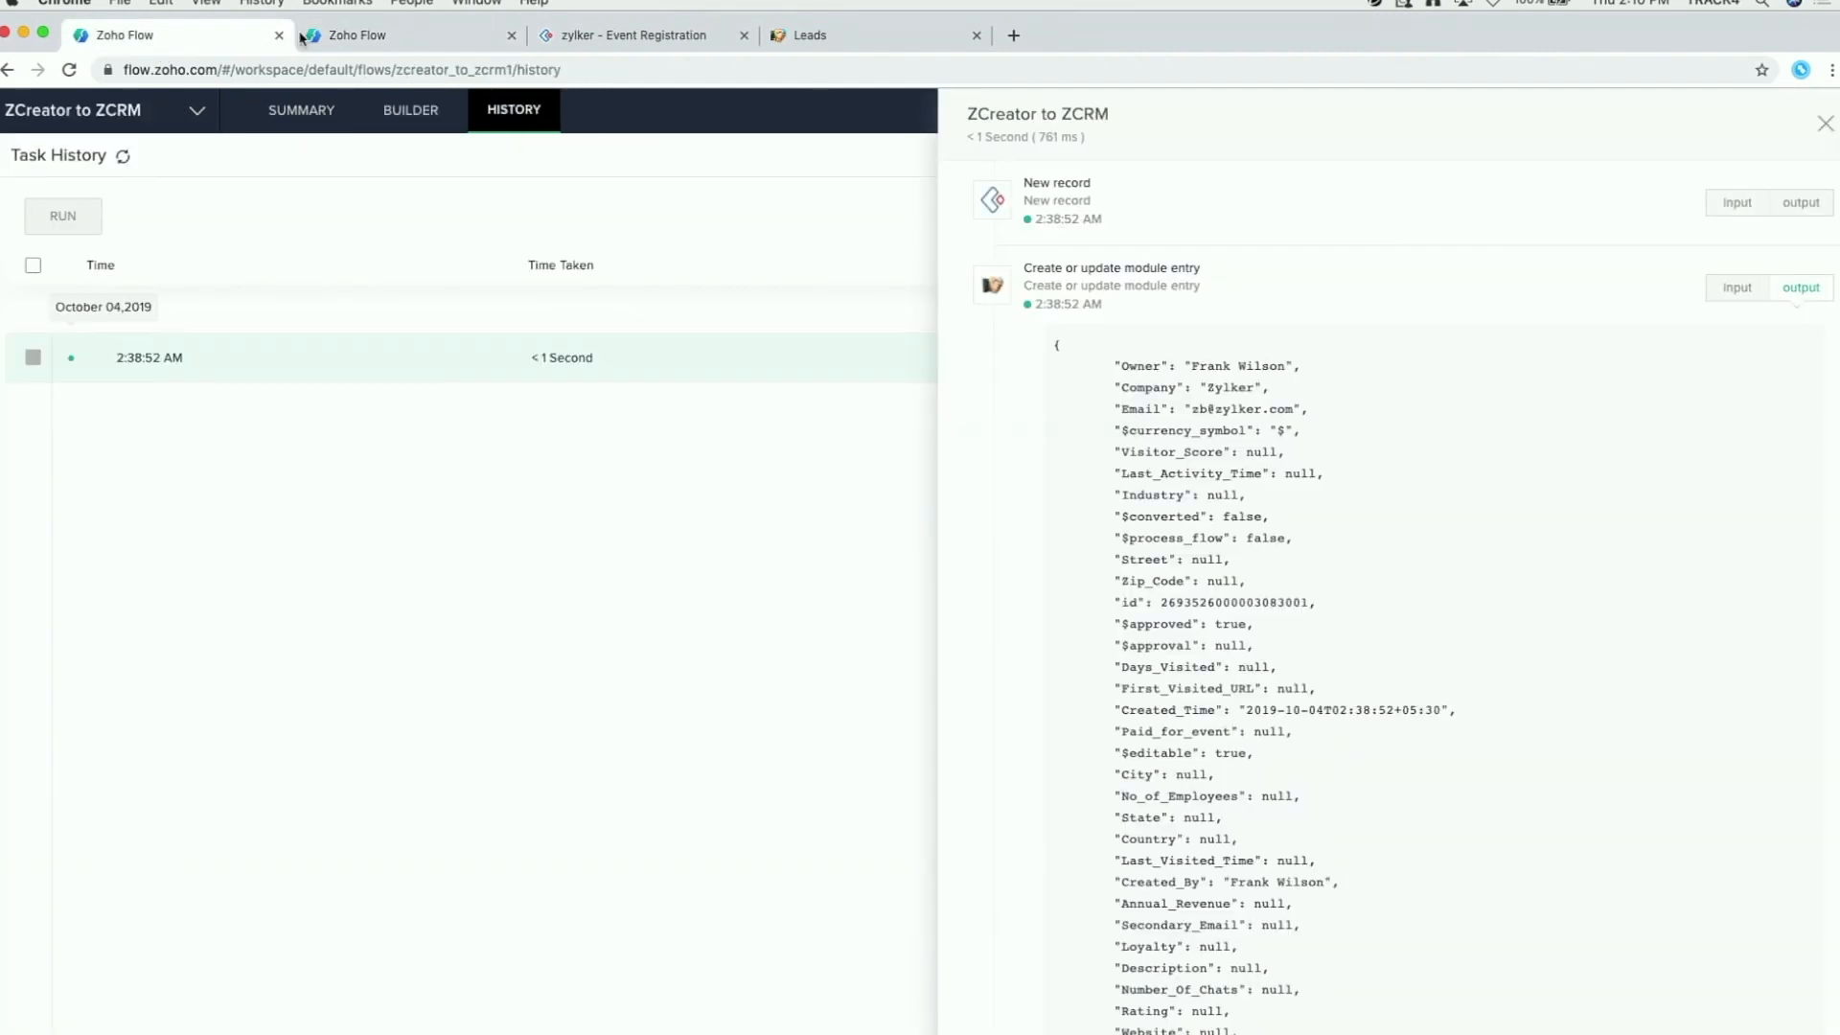
pyautogui.click(426, 115)
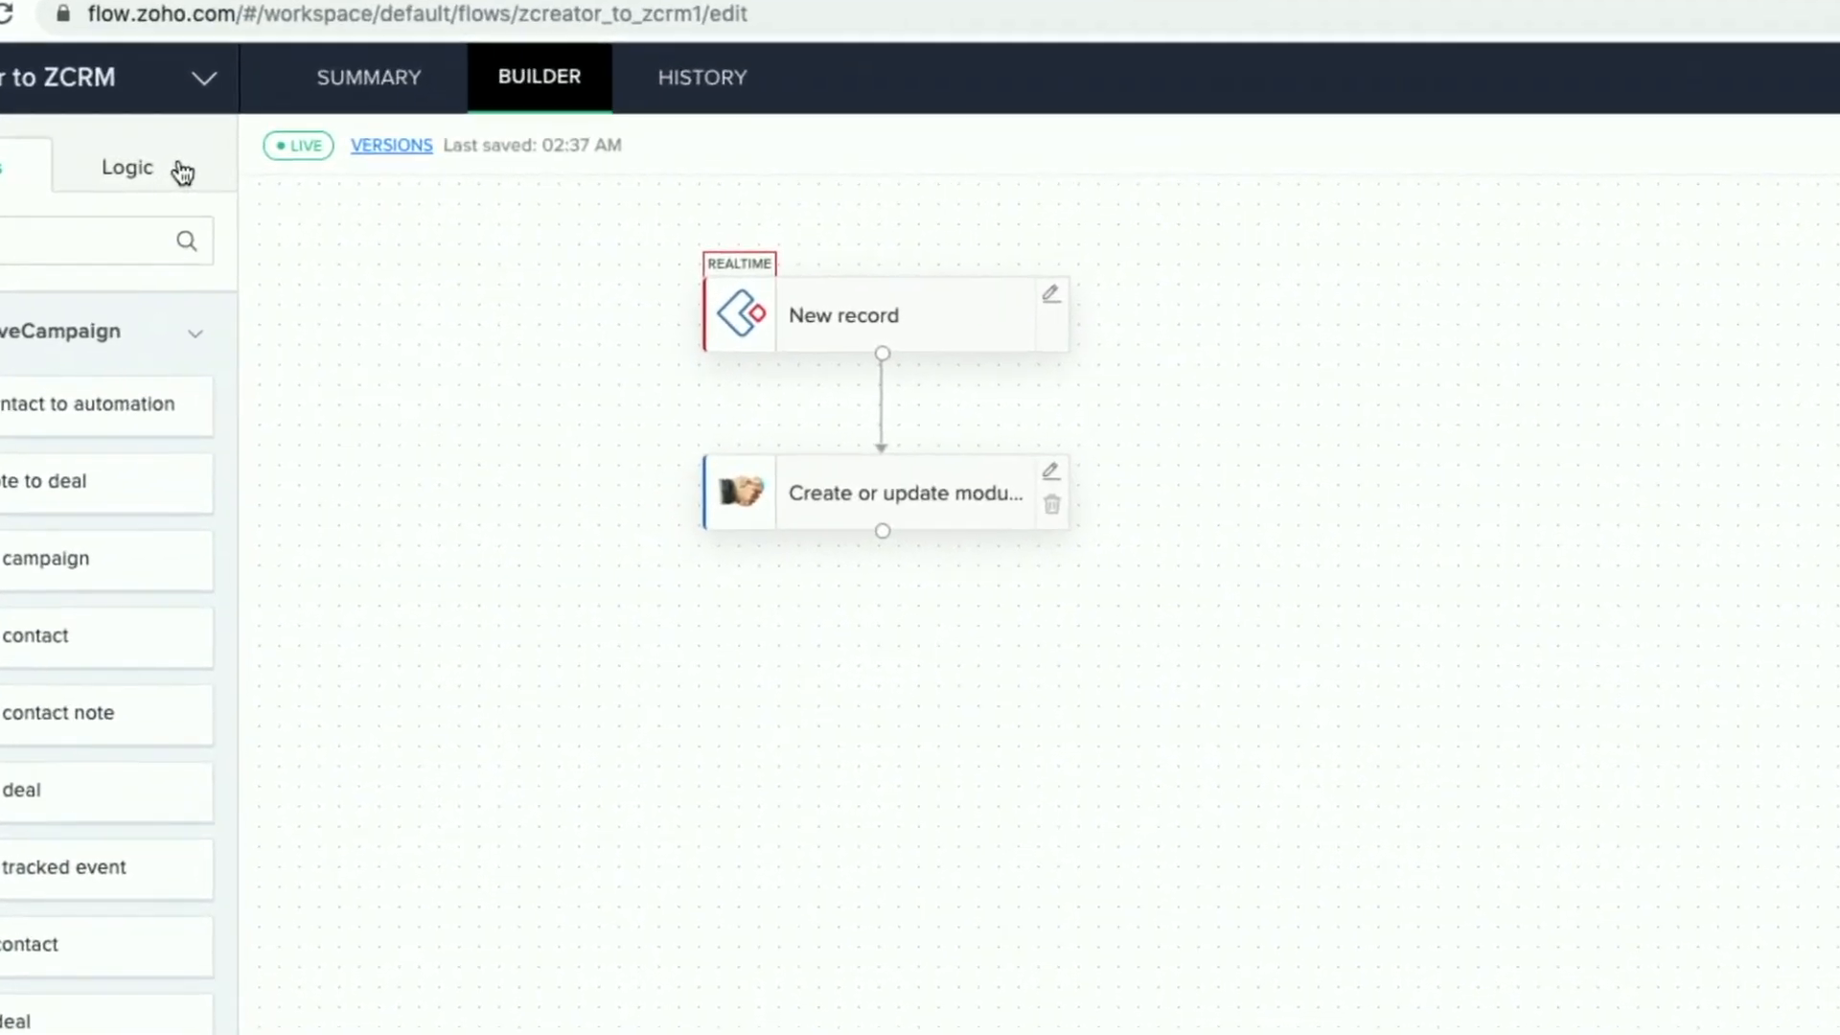
# Step: Drag a Decision step from Logic onto the canvas below Create or update module entry
pyautogui.click(257, 169)
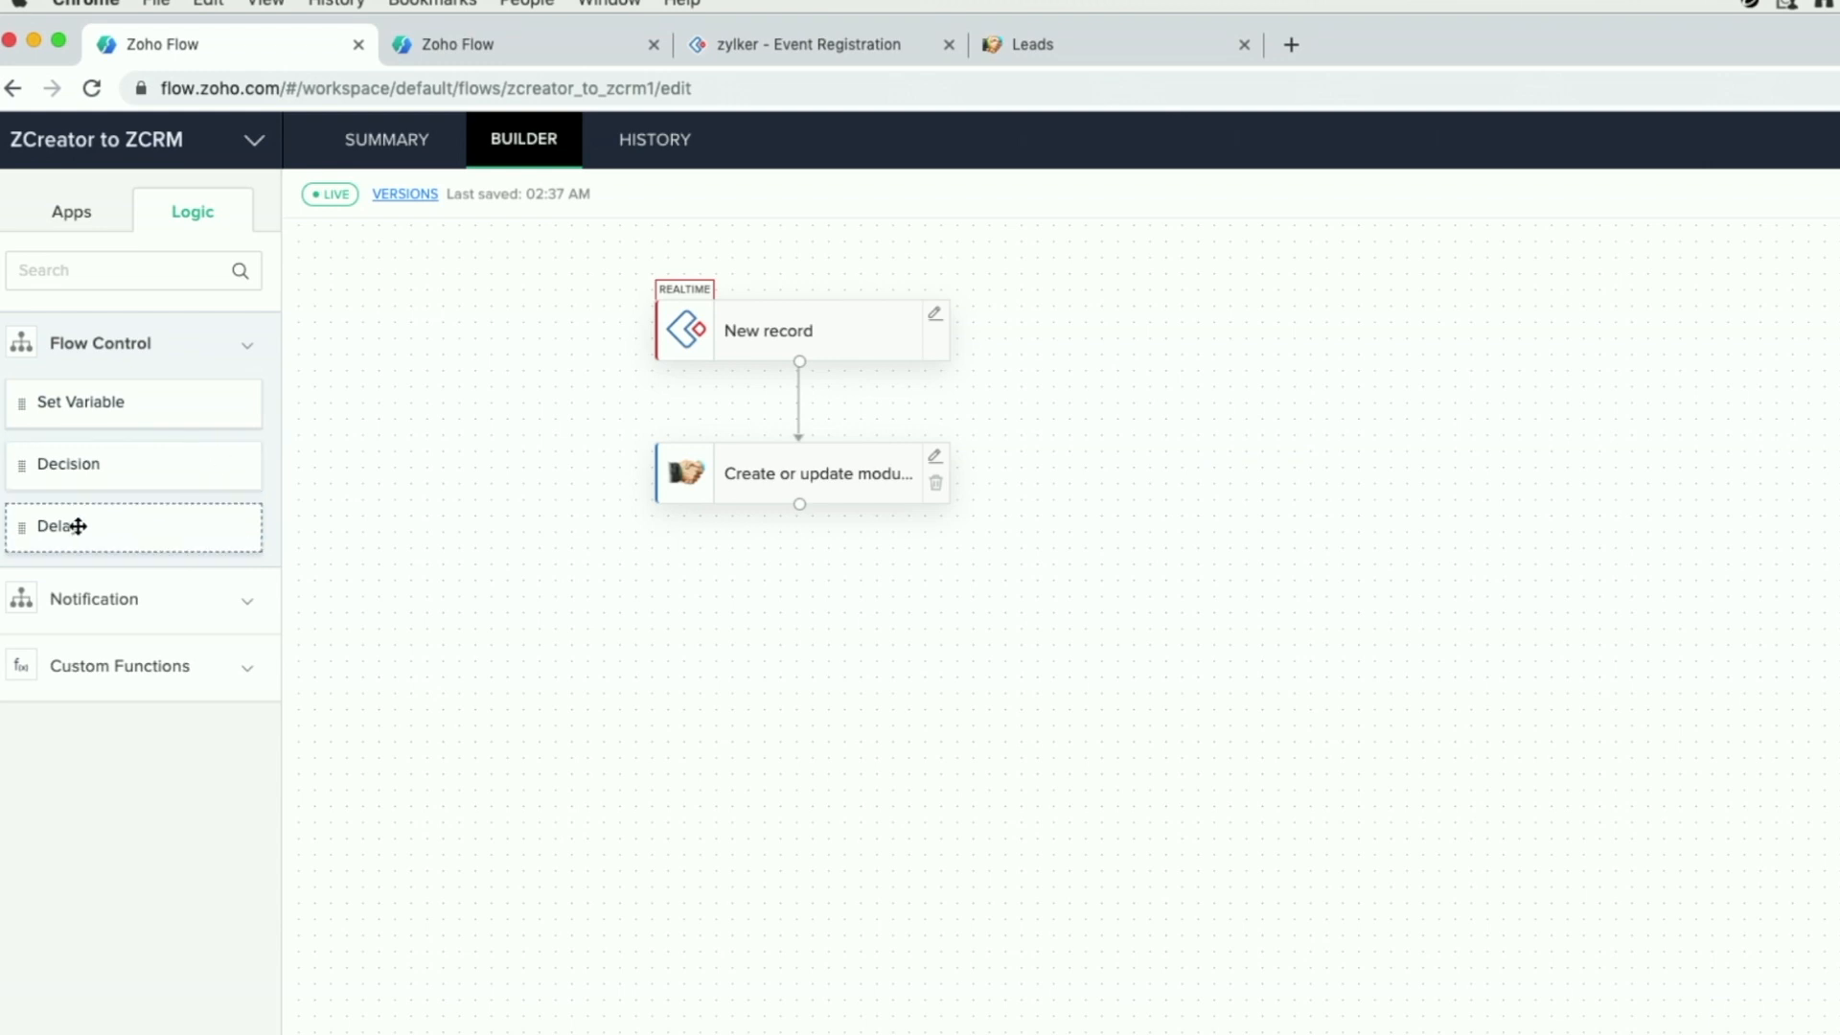
pyautogui.moveTo(77, 464); pyautogui.dragTo(713, 600)
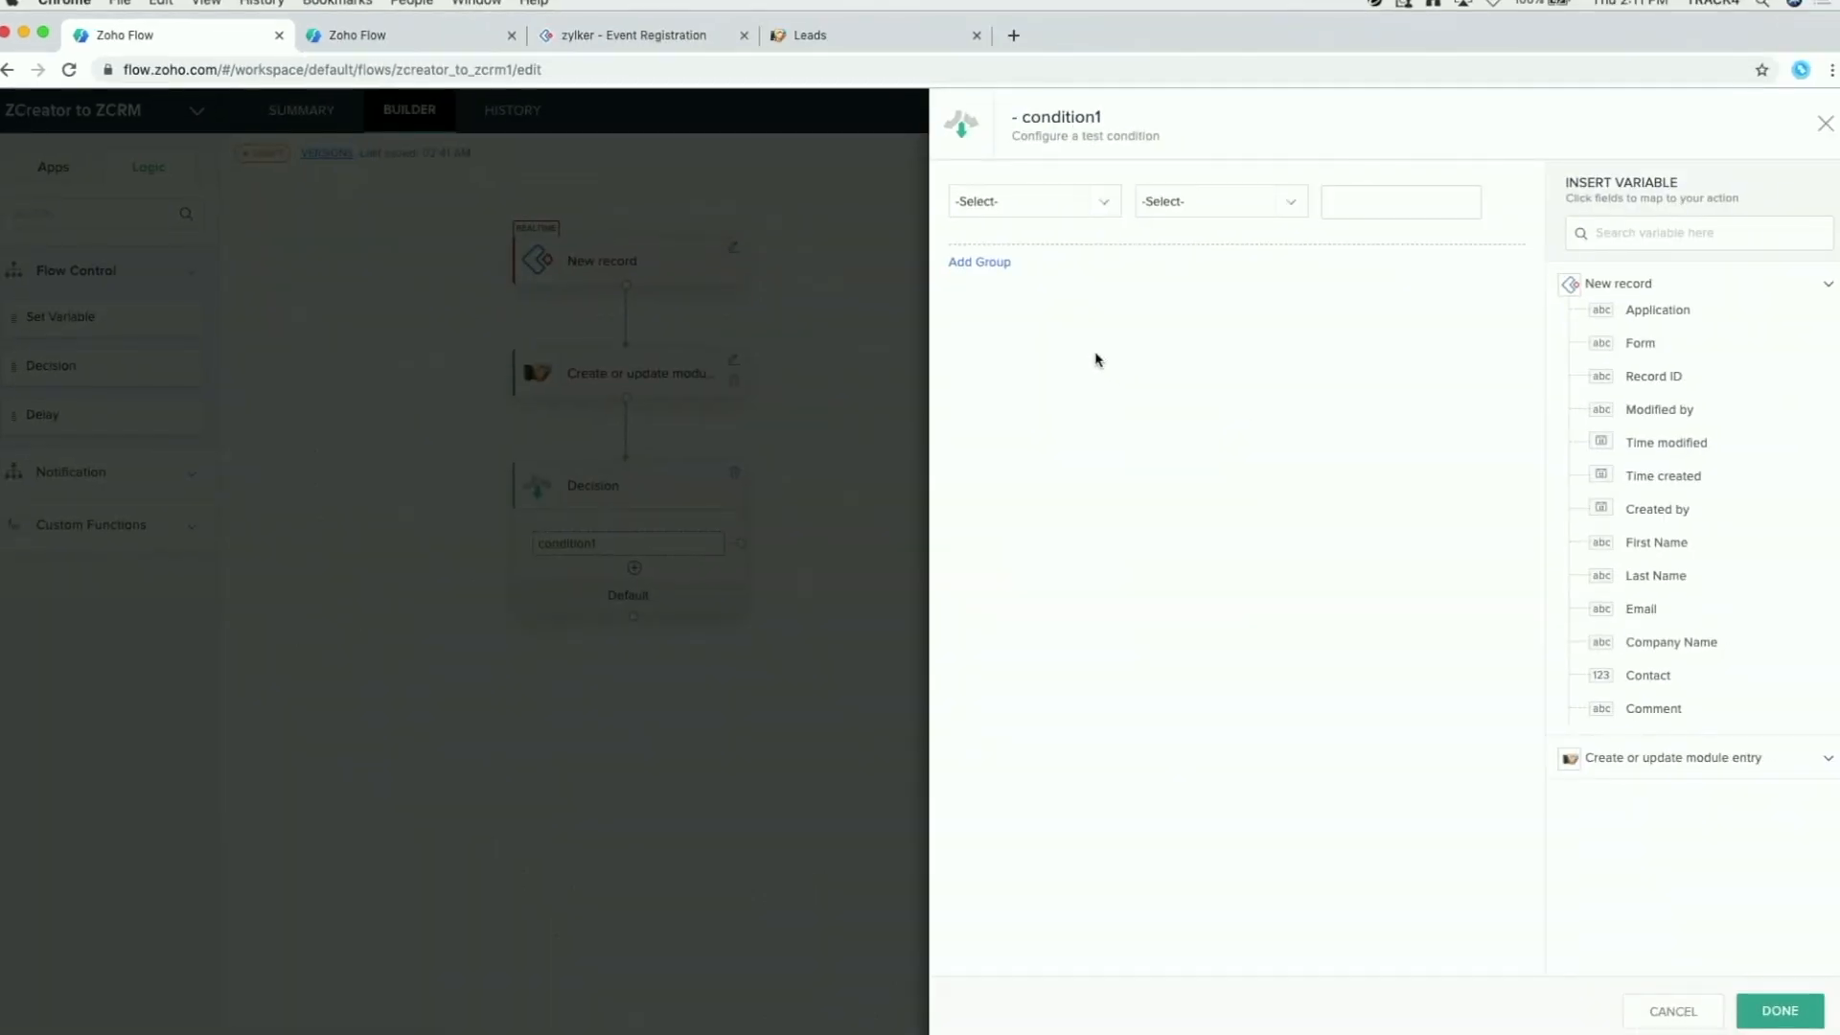
# Step: Set condition1 to test the Contact field with 'is not null' and confirm
pyautogui.click(1044, 204)
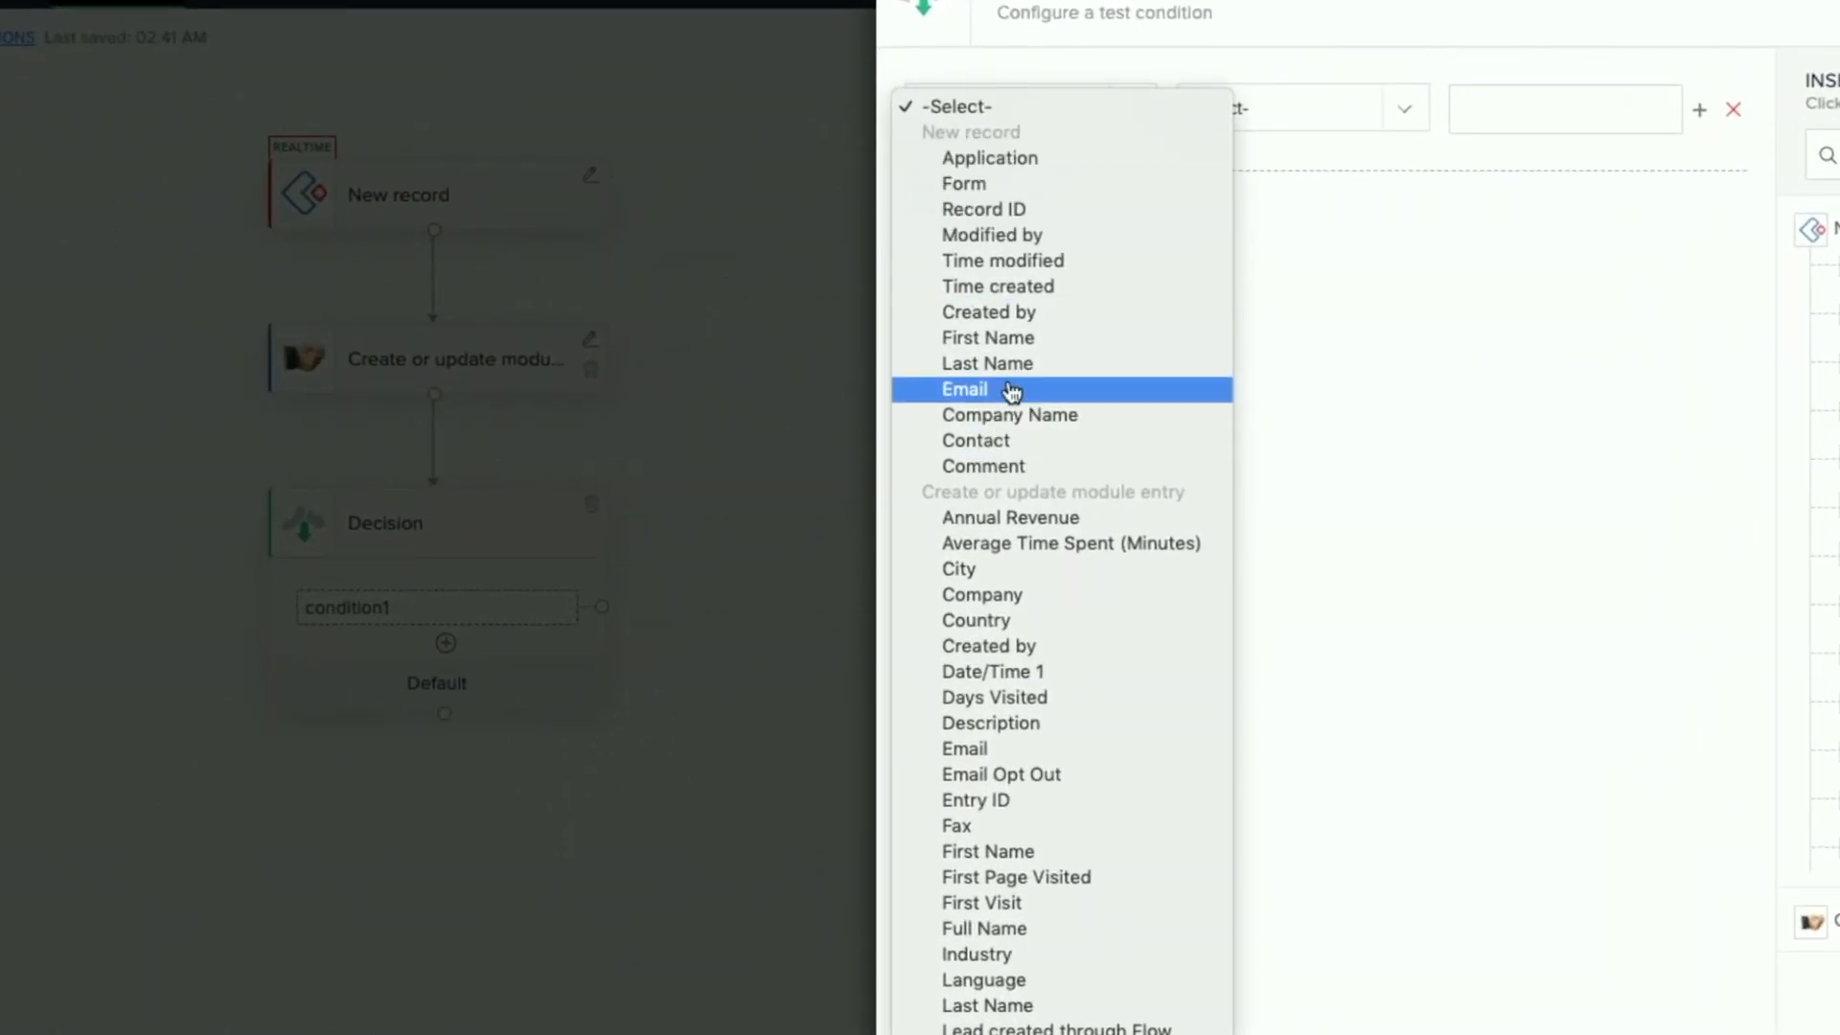
pyautogui.scroll(-5, 1118, 498)
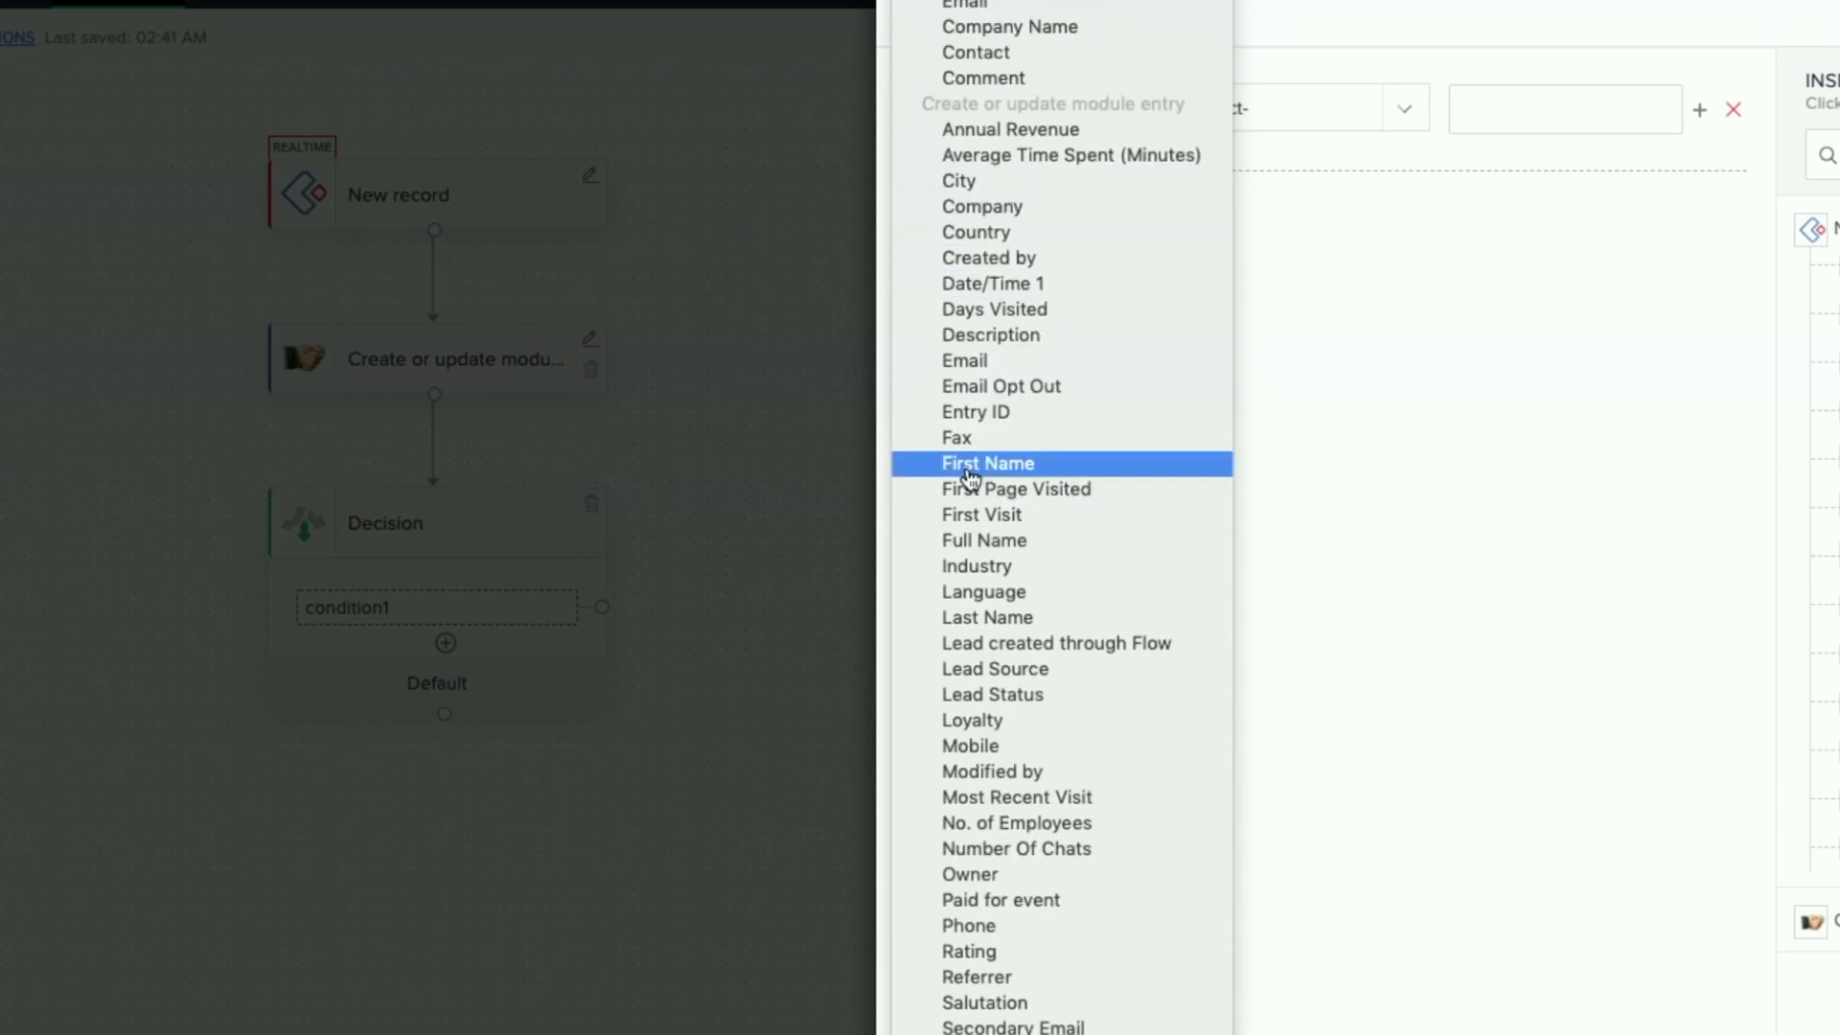
pyautogui.scroll(1, 969, 477)
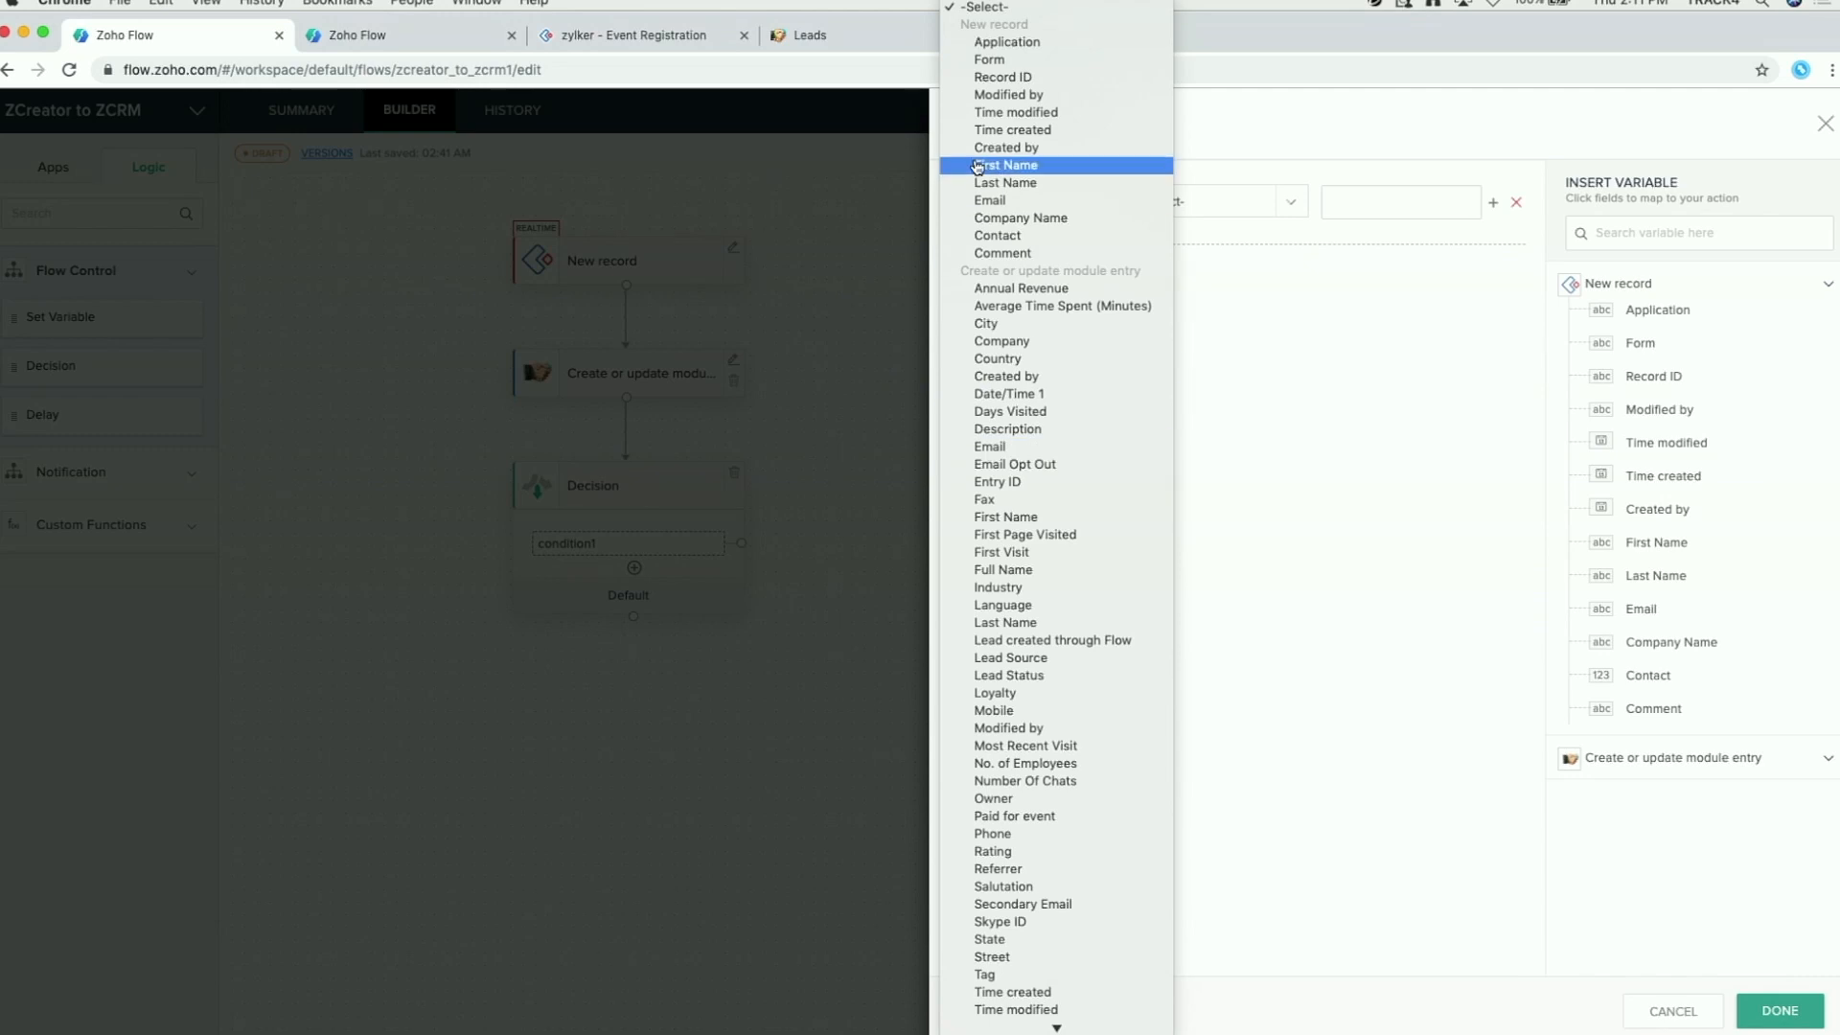
pyautogui.click(1010, 238)
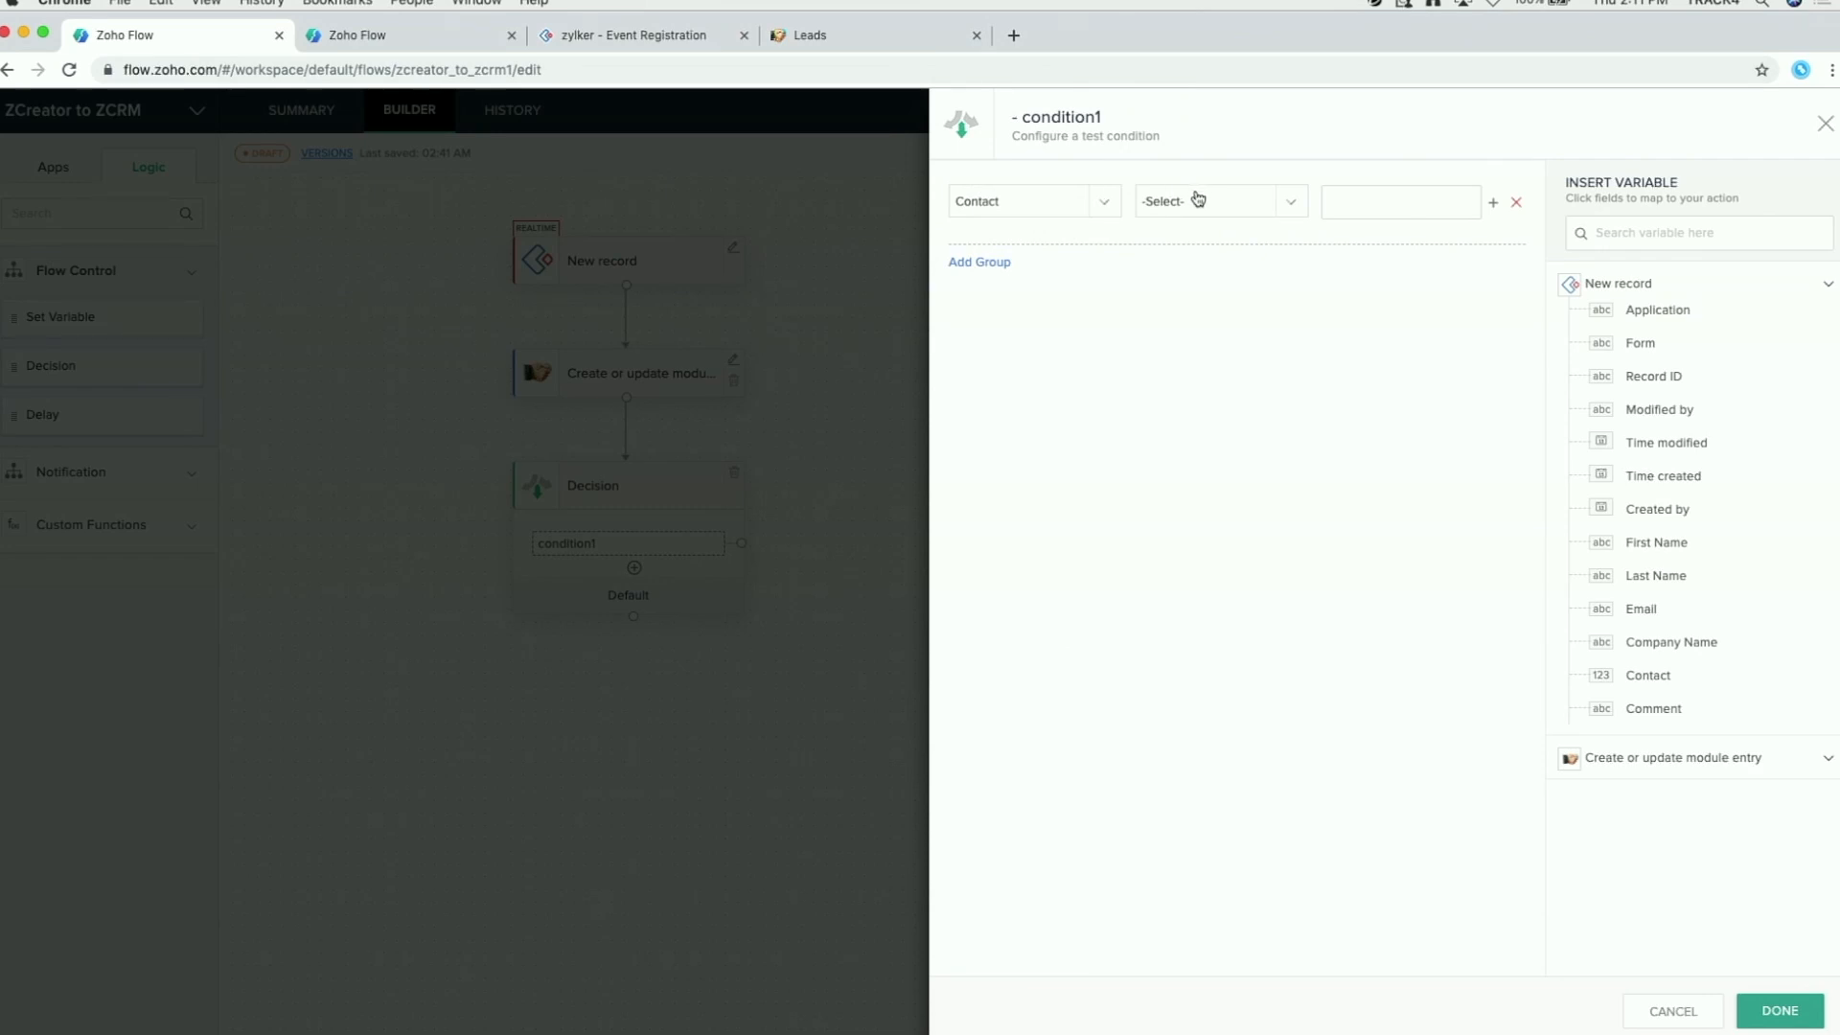
pyautogui.click(1232, 203)
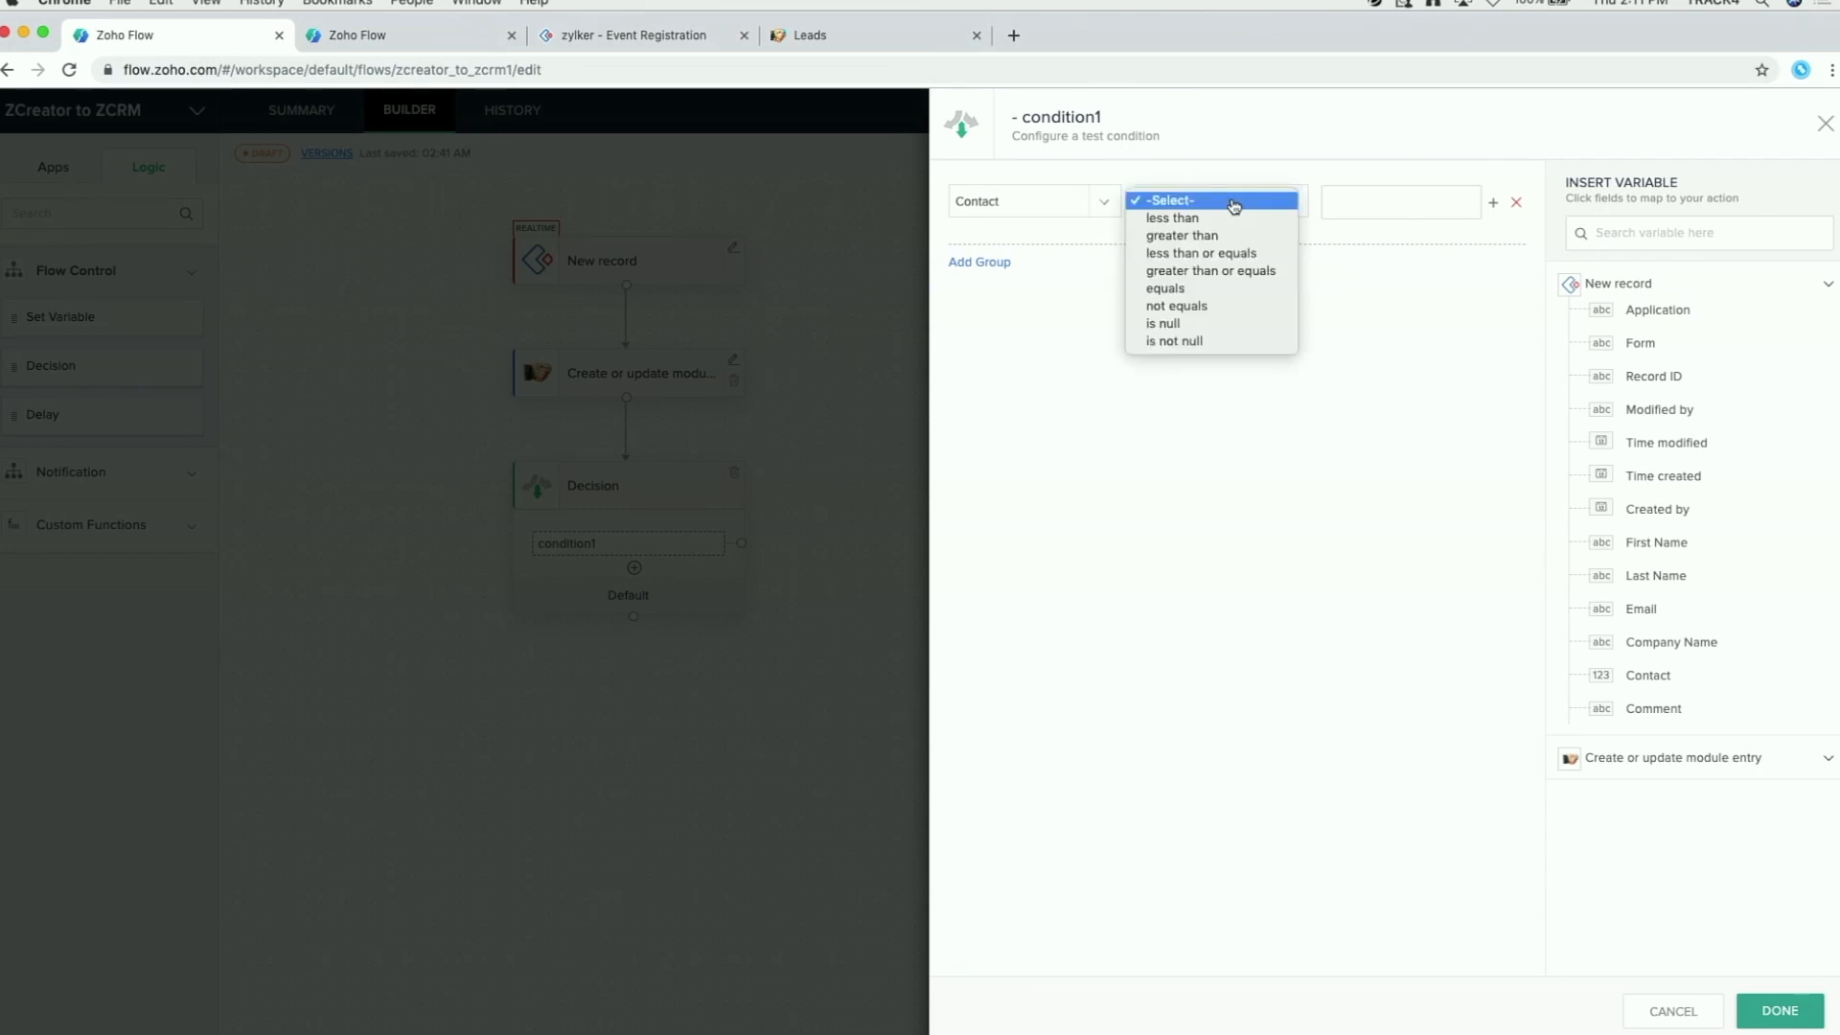
pyautogui.click(1198, 341)
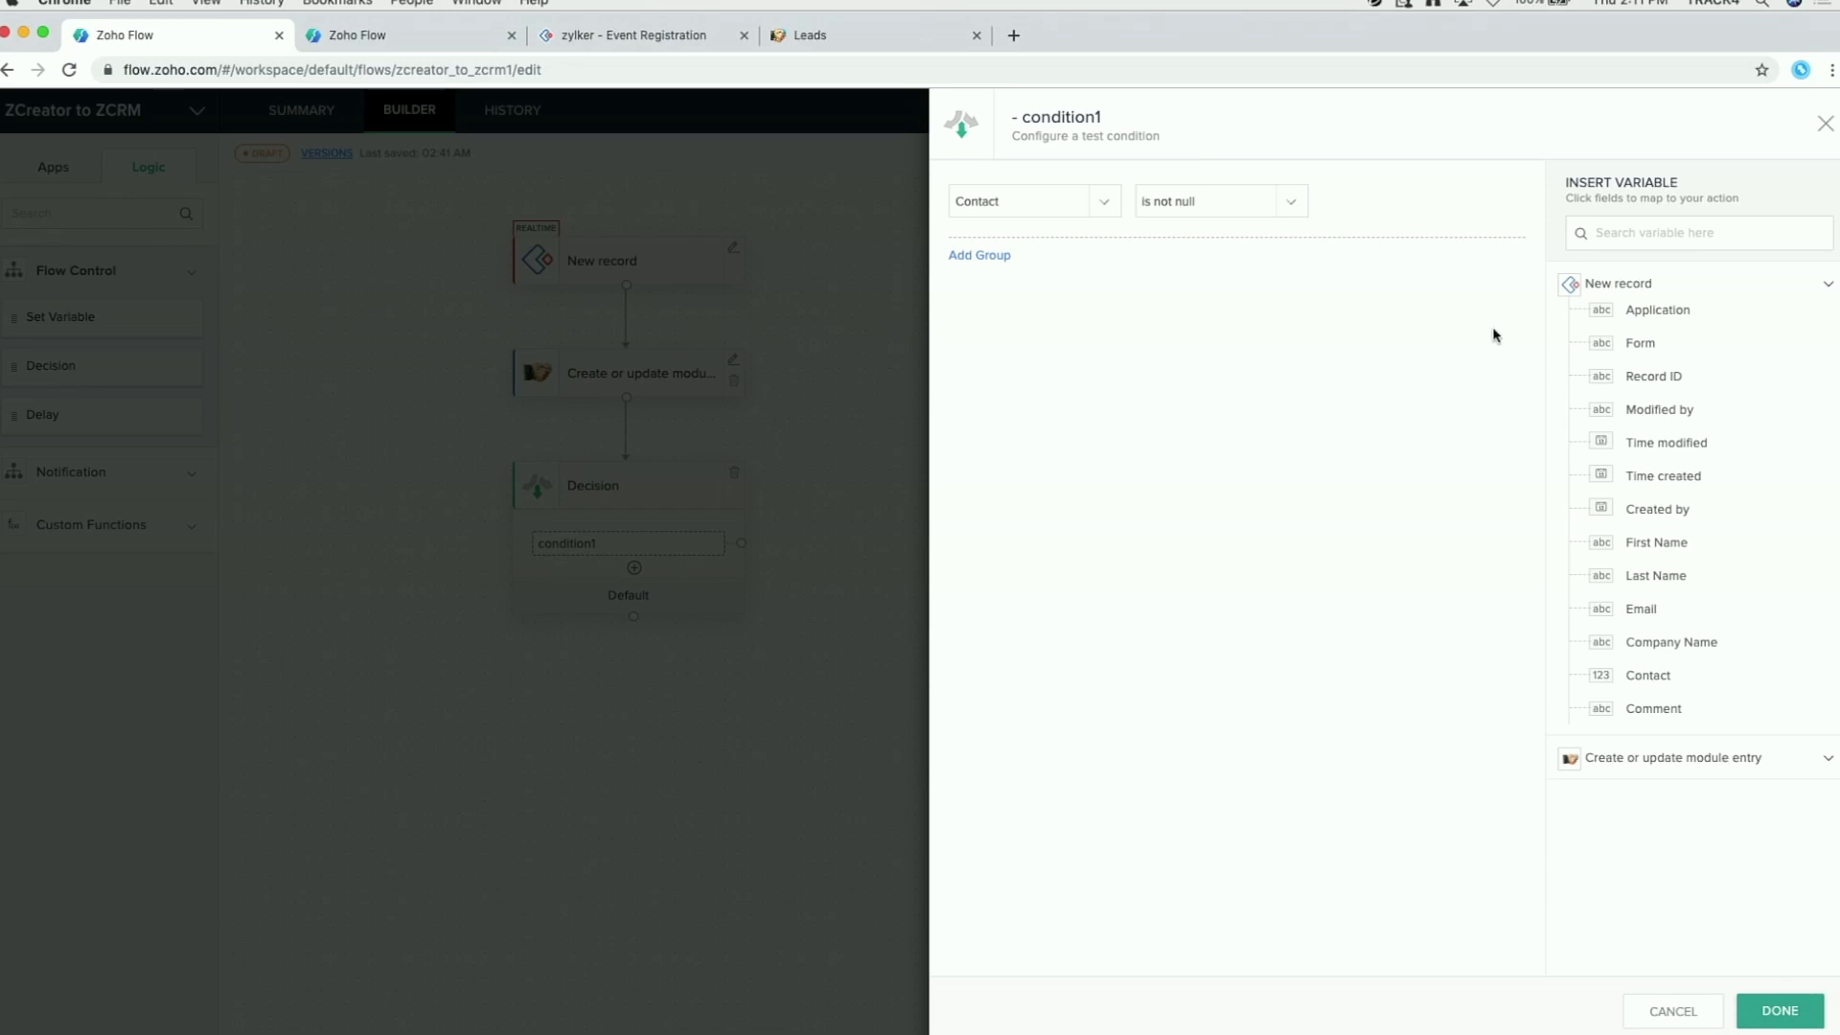
pyautogui.click(1777, 1012)
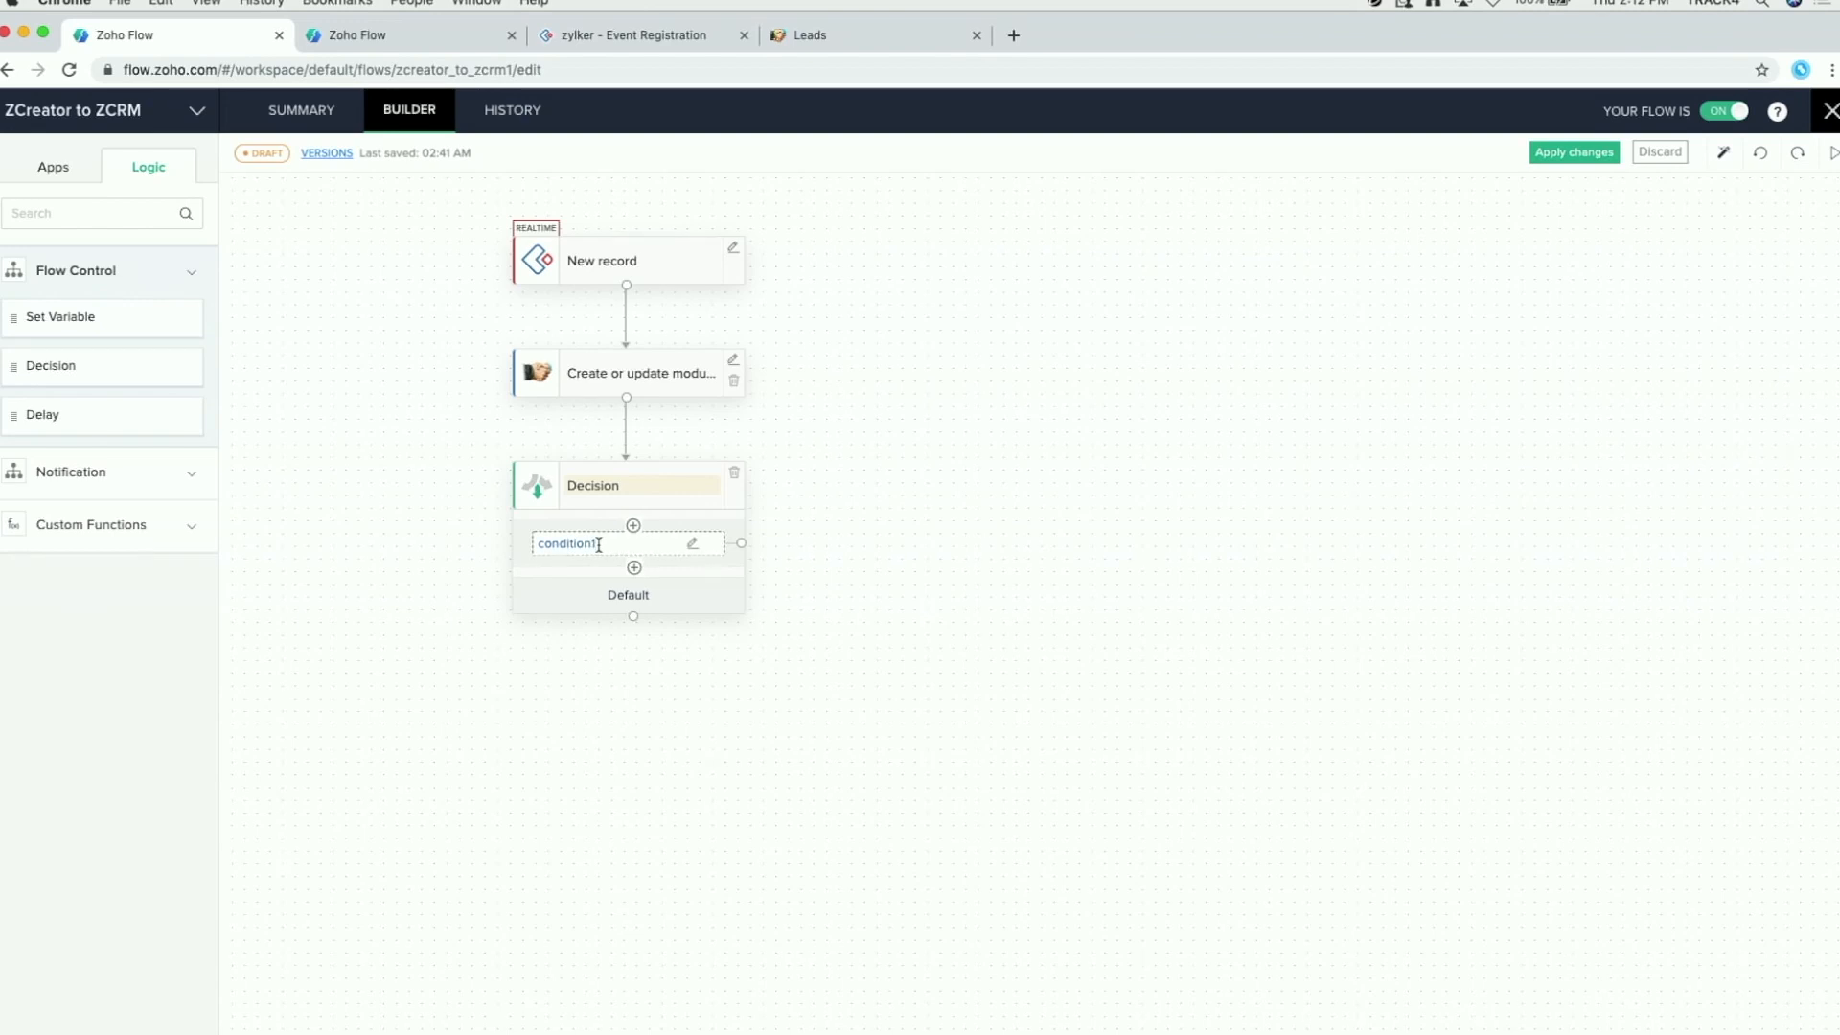
# Step: Change the Decision node's condition1 label to 'Number given'
pyautogui.click(599, 544)
pyautogui.write('Number gl')
pyautogui.write('ven')
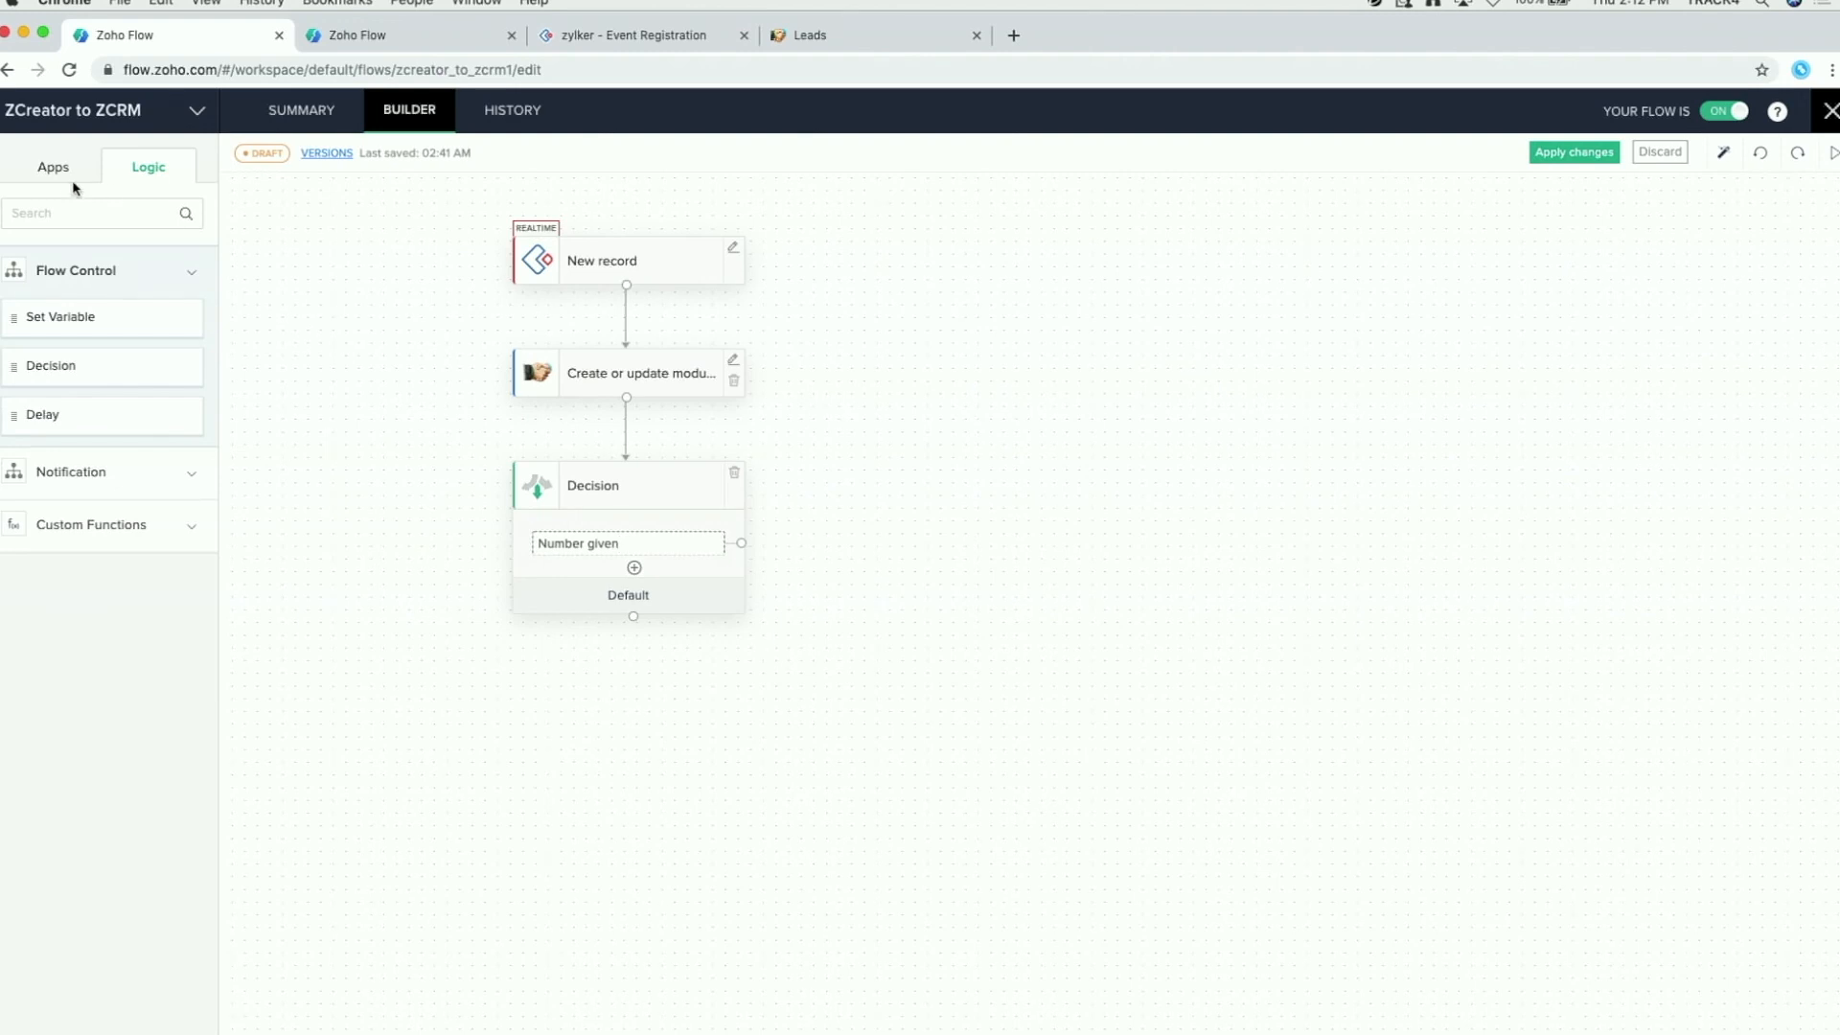
# Step: Search apps for 'crm' and drag Zoho CRM's Create module entry beside the Decision
pyautogui.click(54, 175)
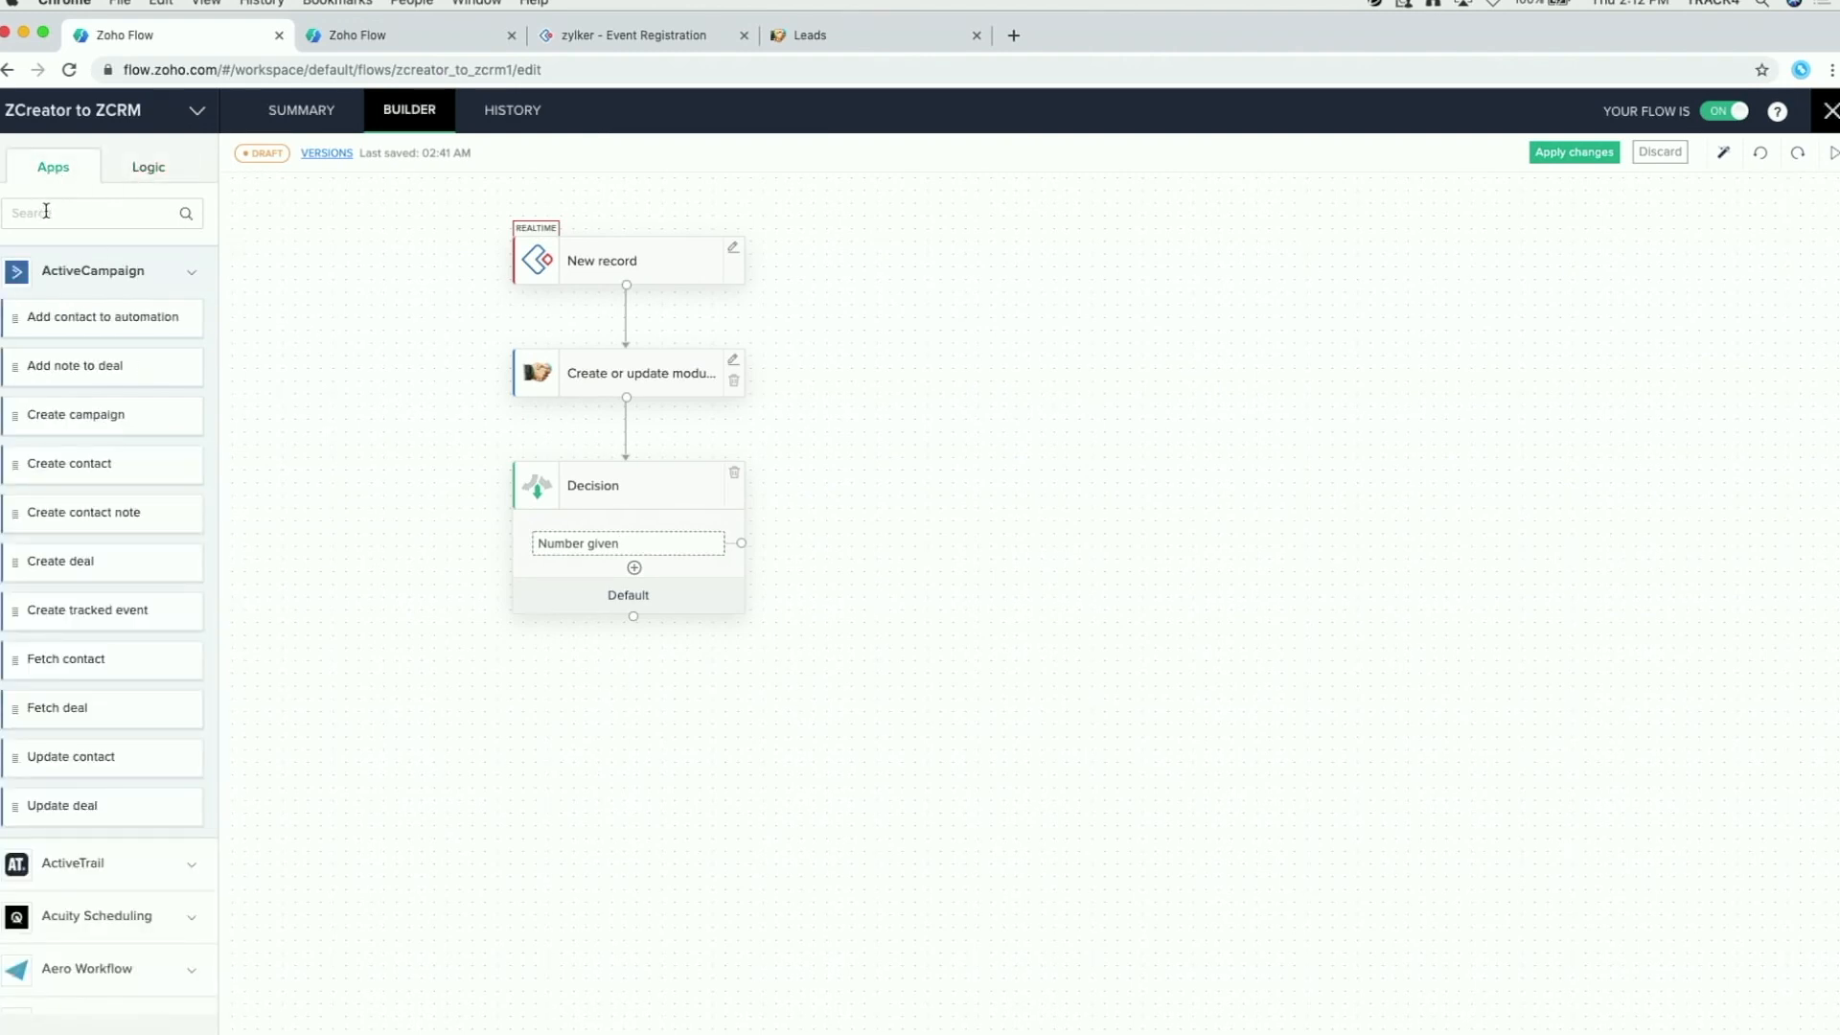
pyautogui.click(42, 214)
pyautogui.write('crm')
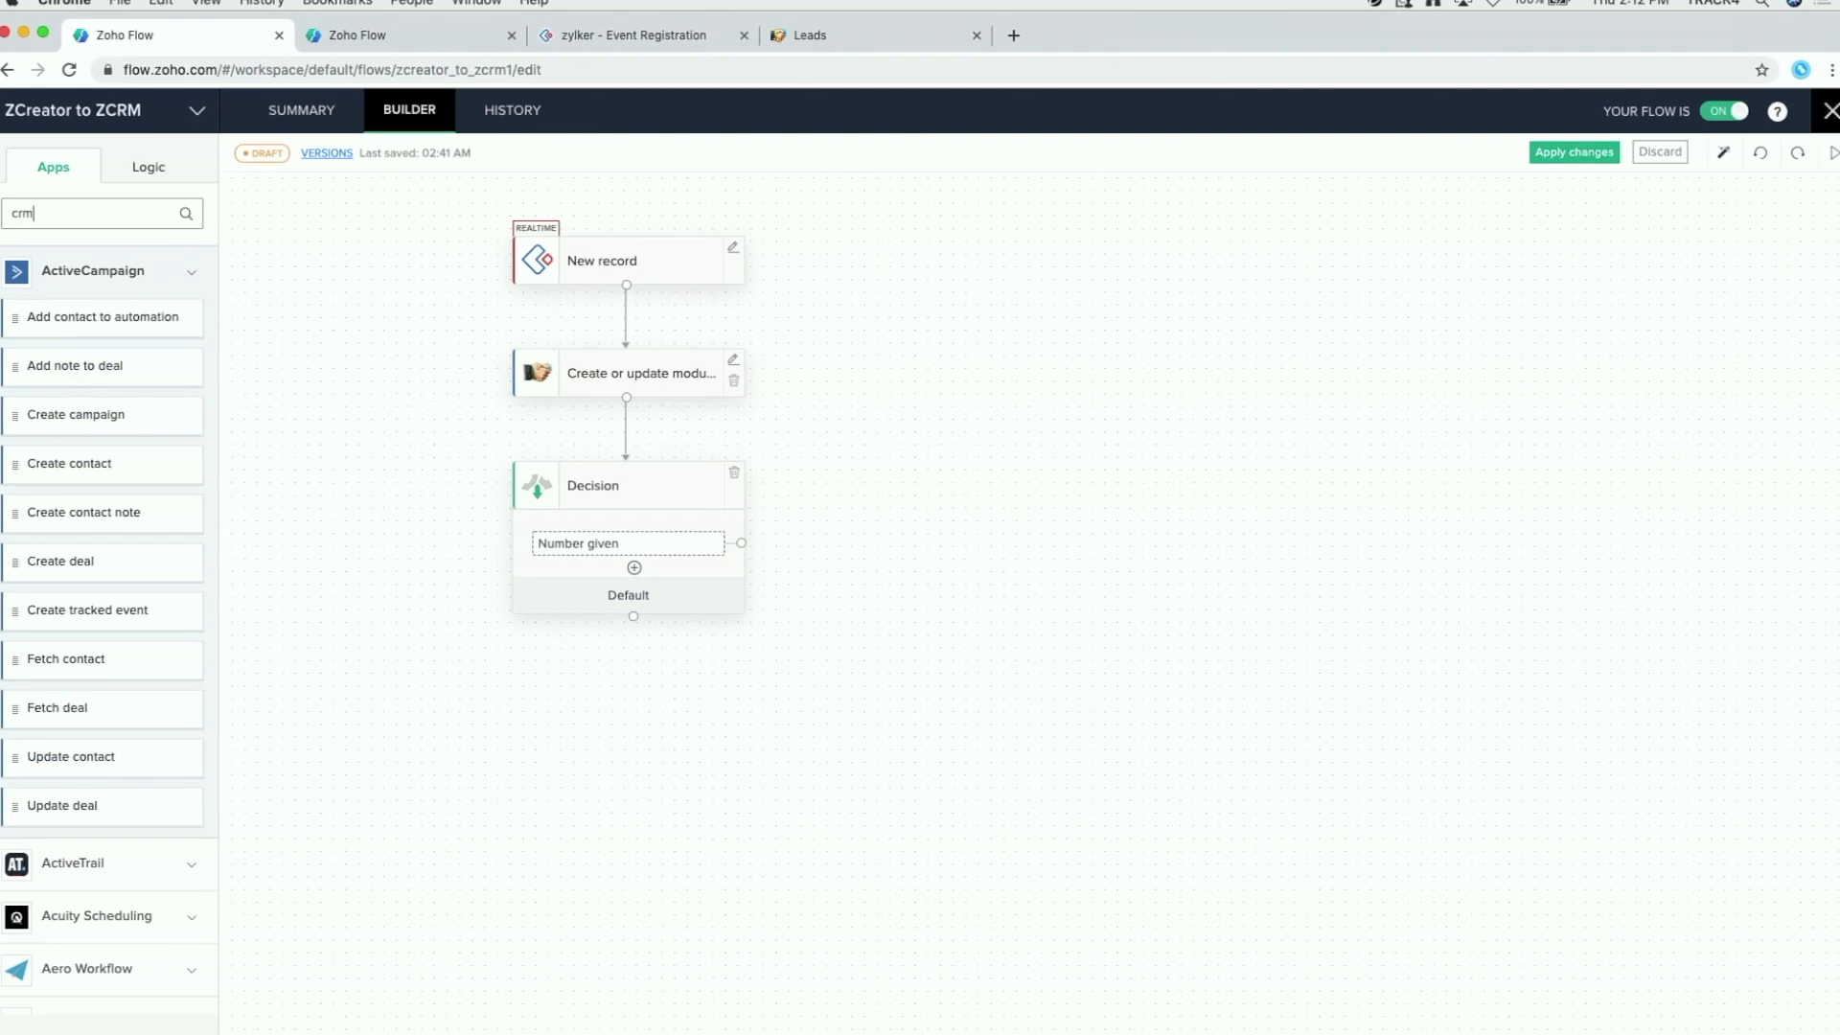
pyautogui.click(99, 799)
pyautogui.scroll(-5, 130, 484)
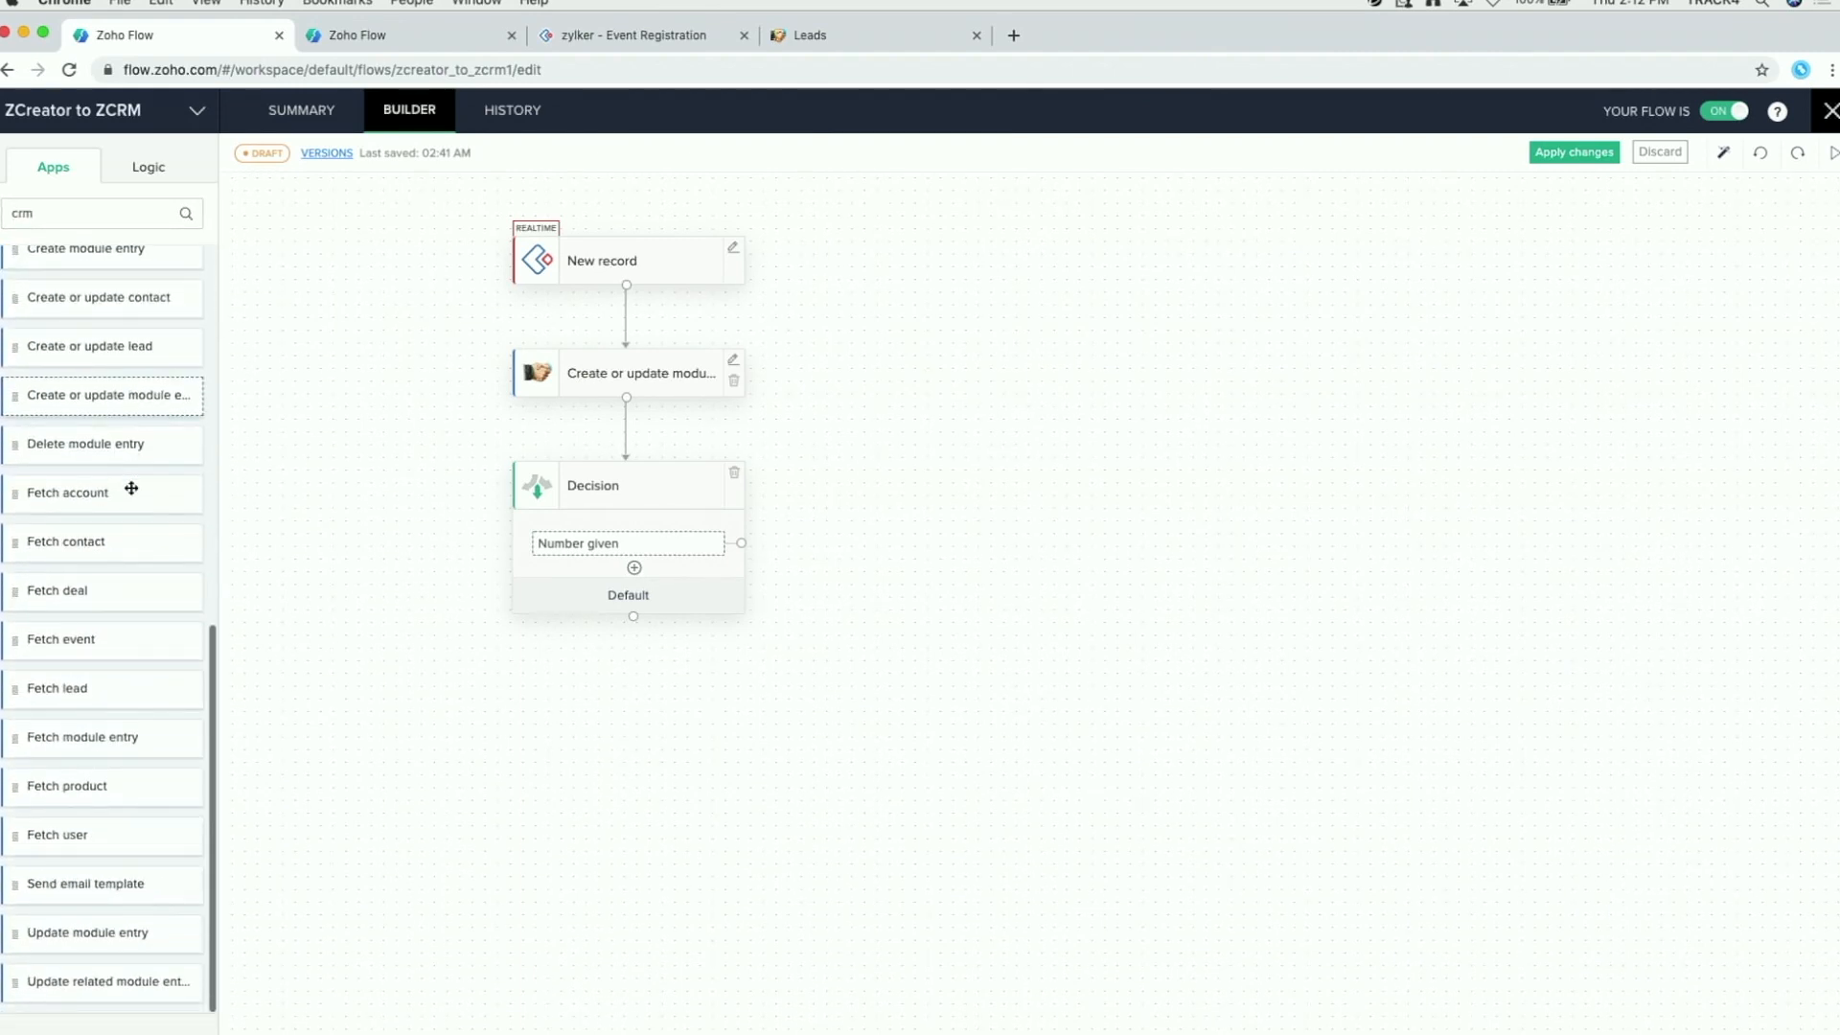
pyautogui.scroll(2, 77, 408)
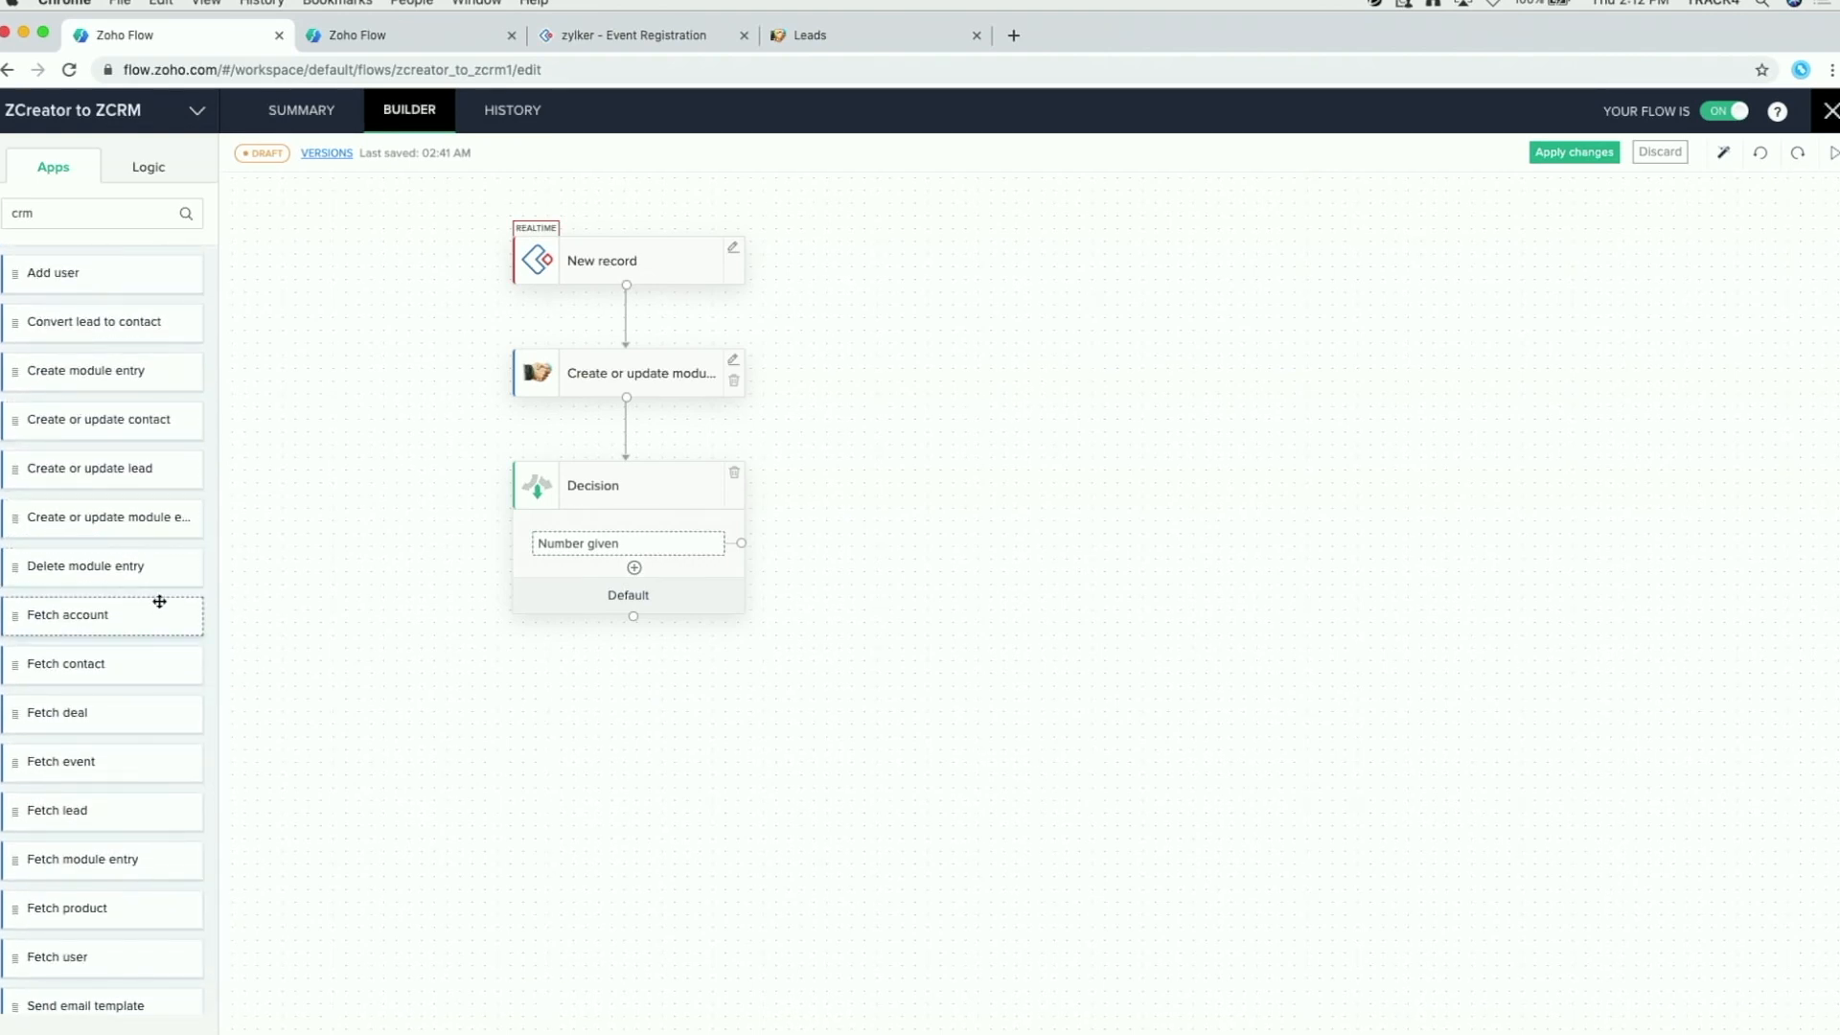
pyautogui.scroll(1, 106, 446)
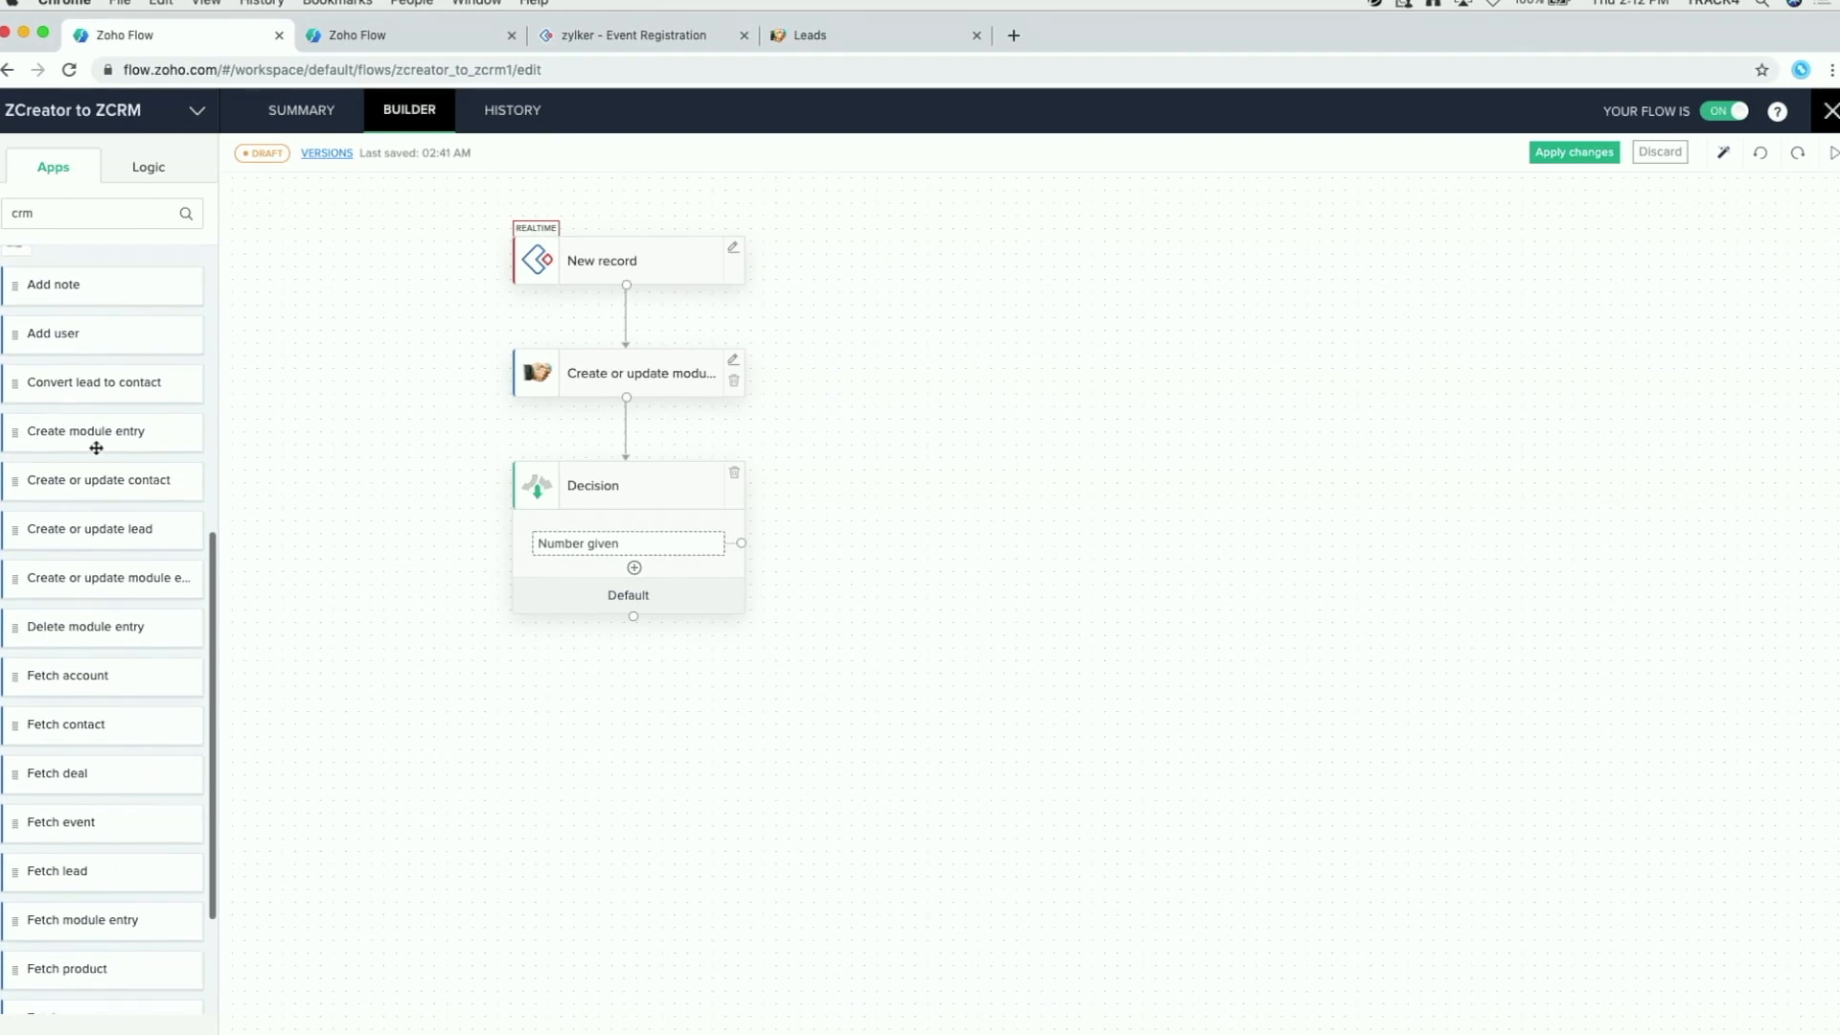
pyautogui.moveTo(63, 439); pyautogui.dragTo(860, 617)
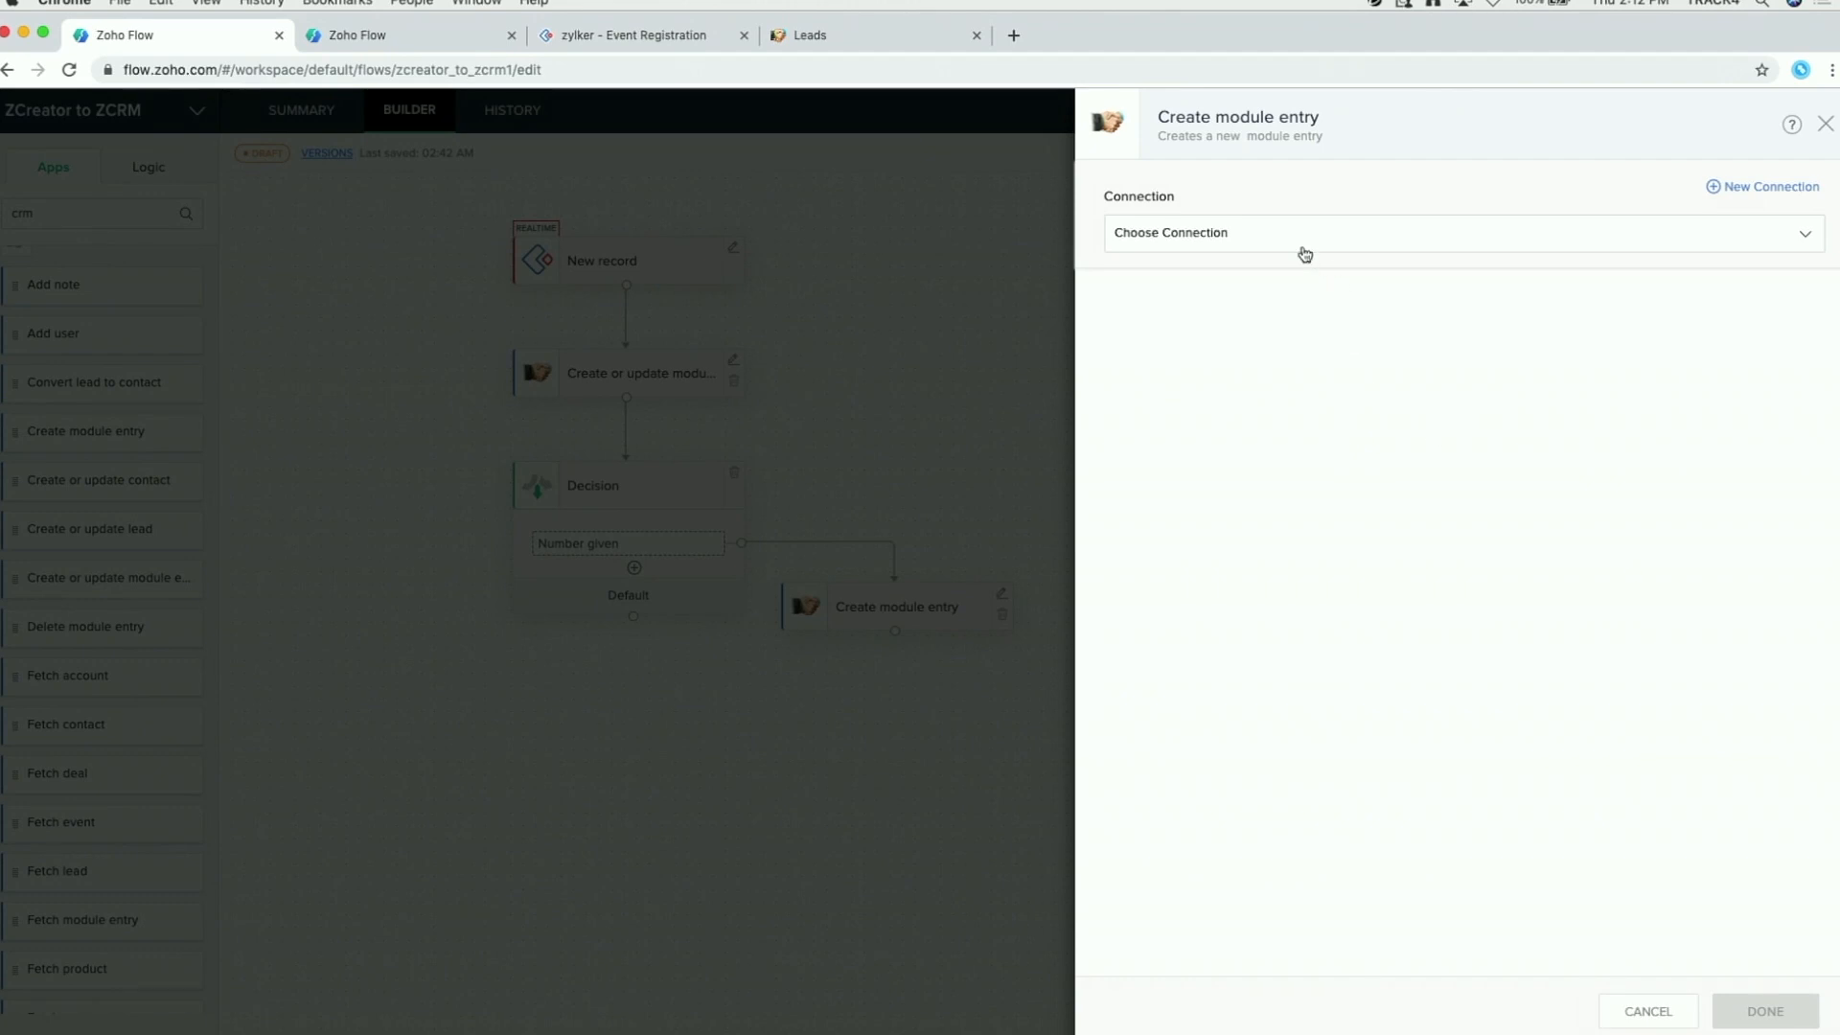
# Step: Pick the Zoho CRM connection and set the module to Tasks
pyautogui.click(1281, 234)
pyautogui.click(1208, 337)
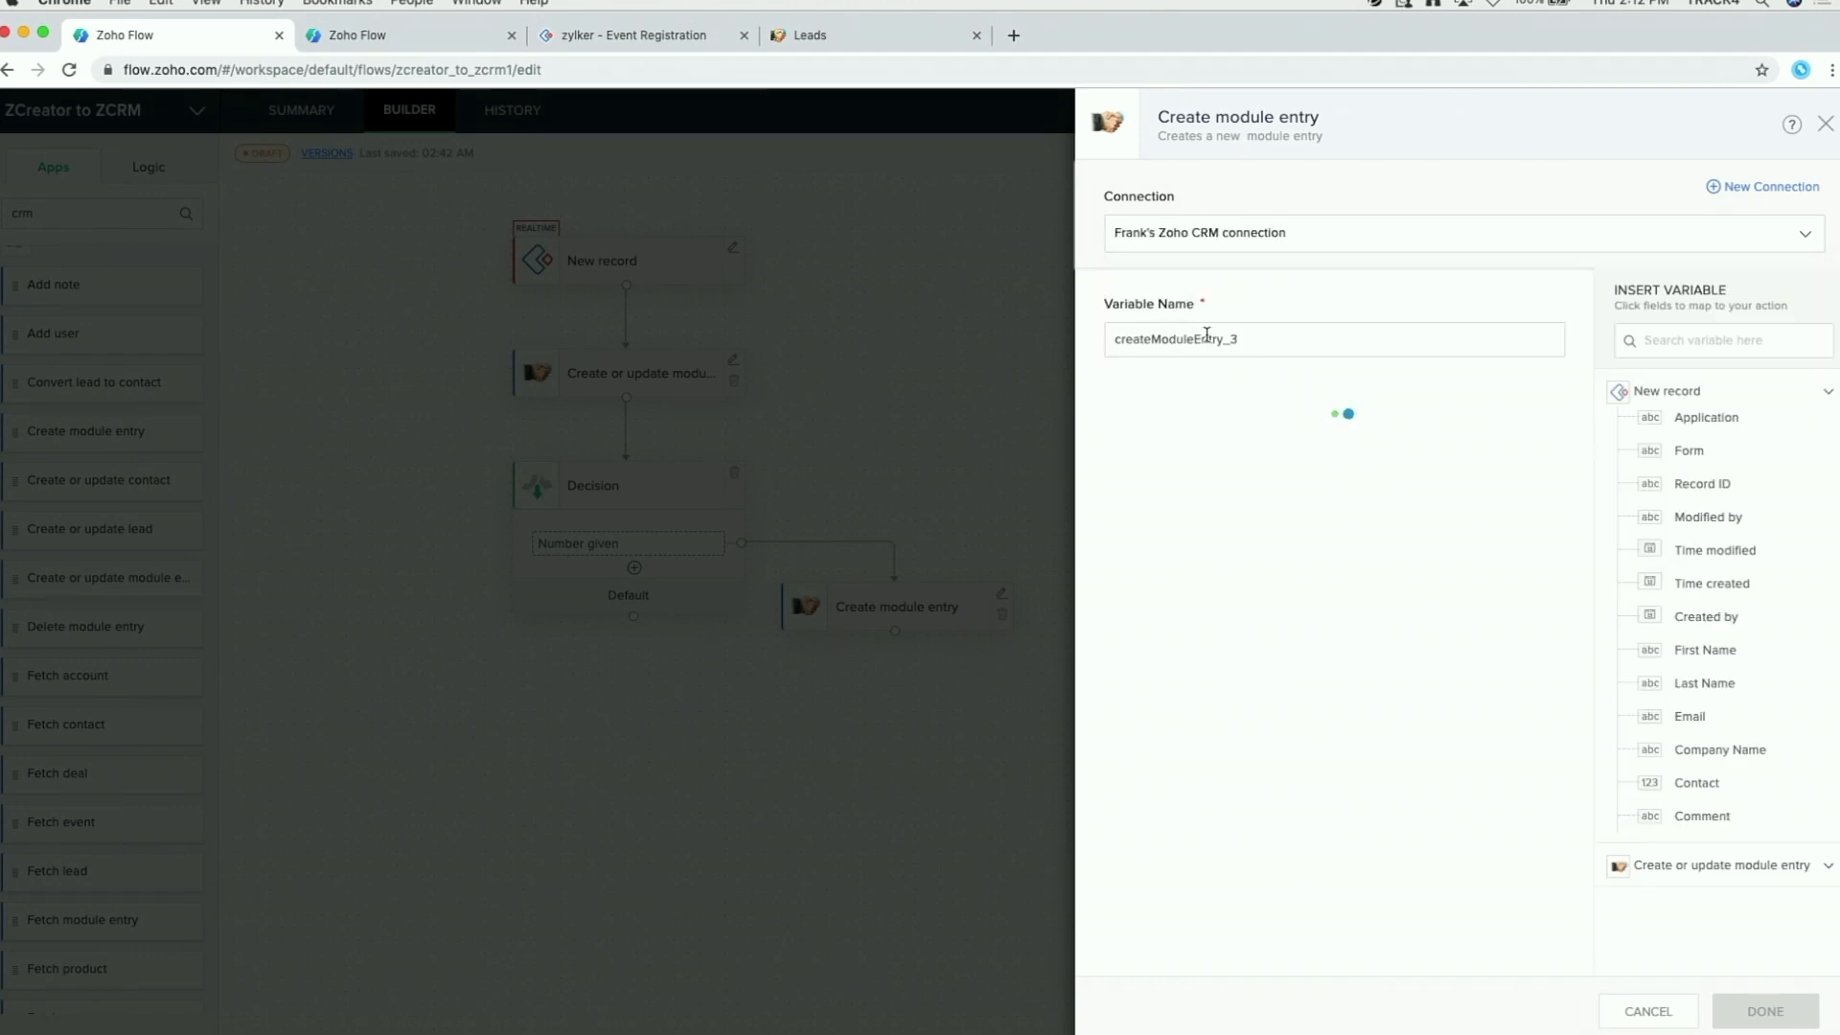
pyautogui.click(1209, 440)
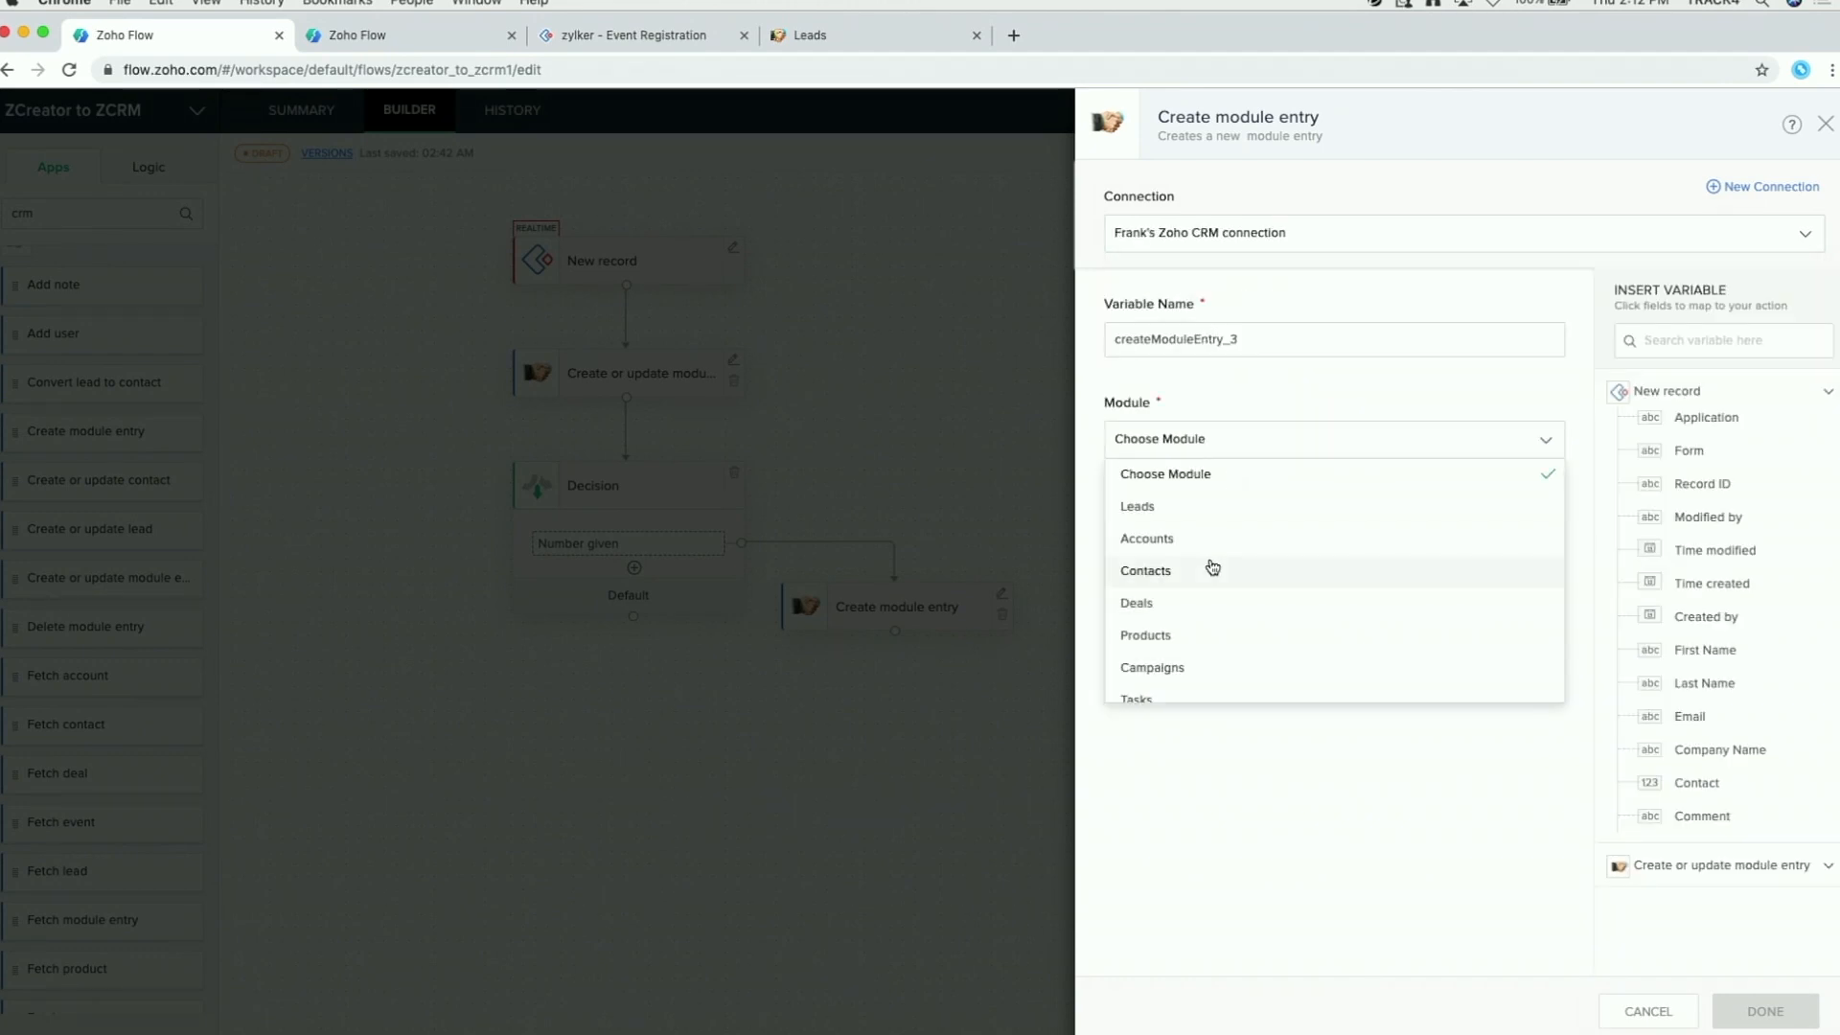
pyautogui.scroll(-2, 1212, 567)
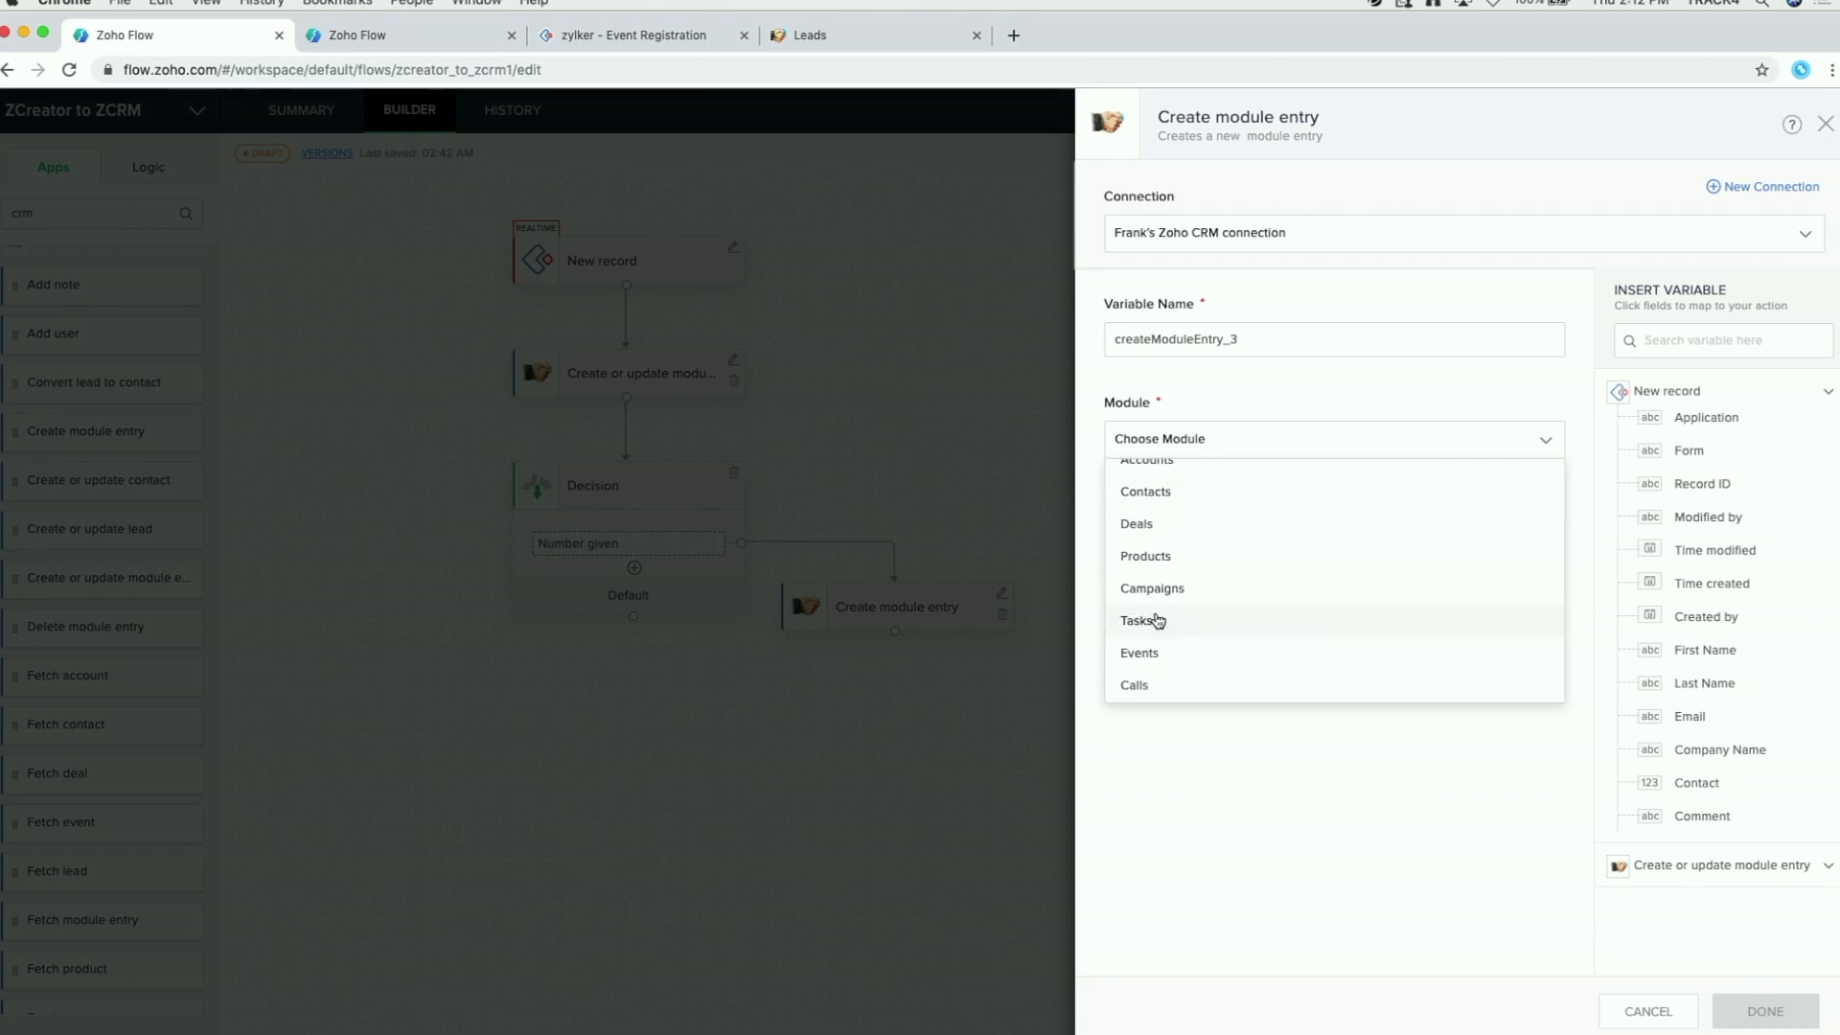
pyautogui.click(1157, 621)
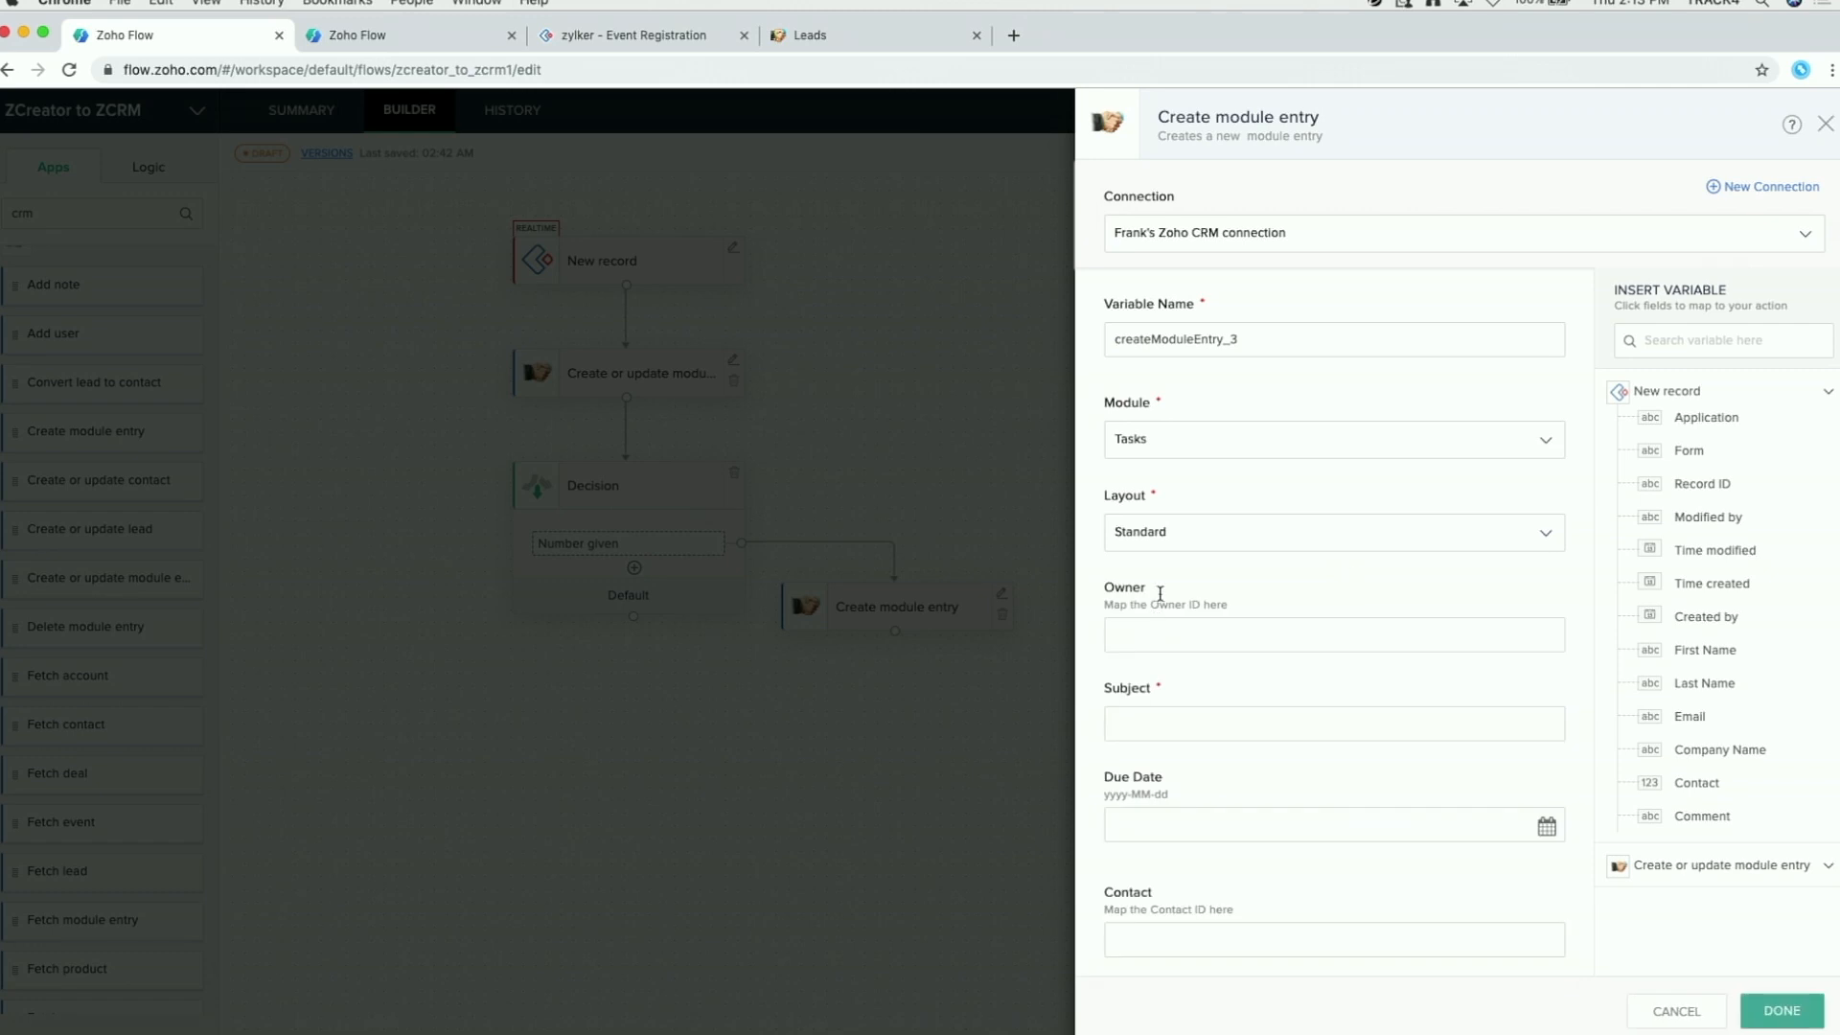
# Step: Set the task subject to 'New lead to be closed' followed by the CRM entry ID
pyautogui.scroll(-3, 1314, 571)
pyautogui.click(1150, 595)
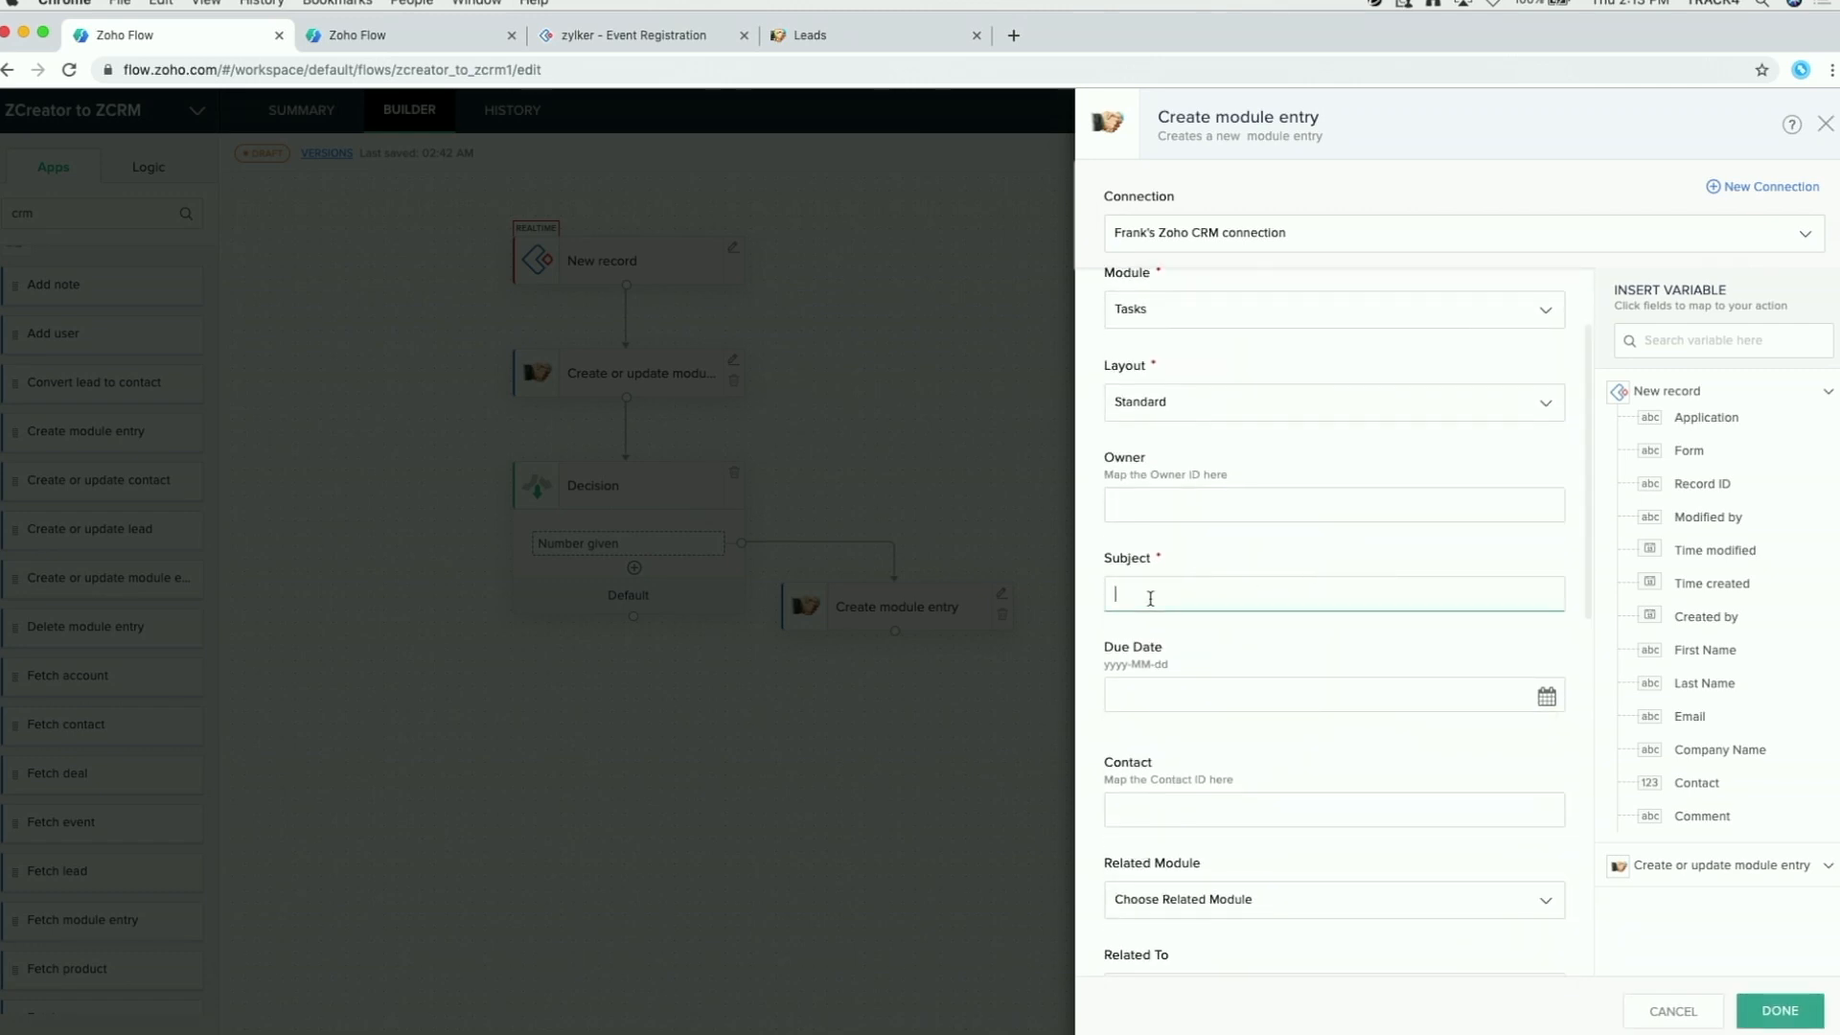
pyautogui.write('New lead to be closed')
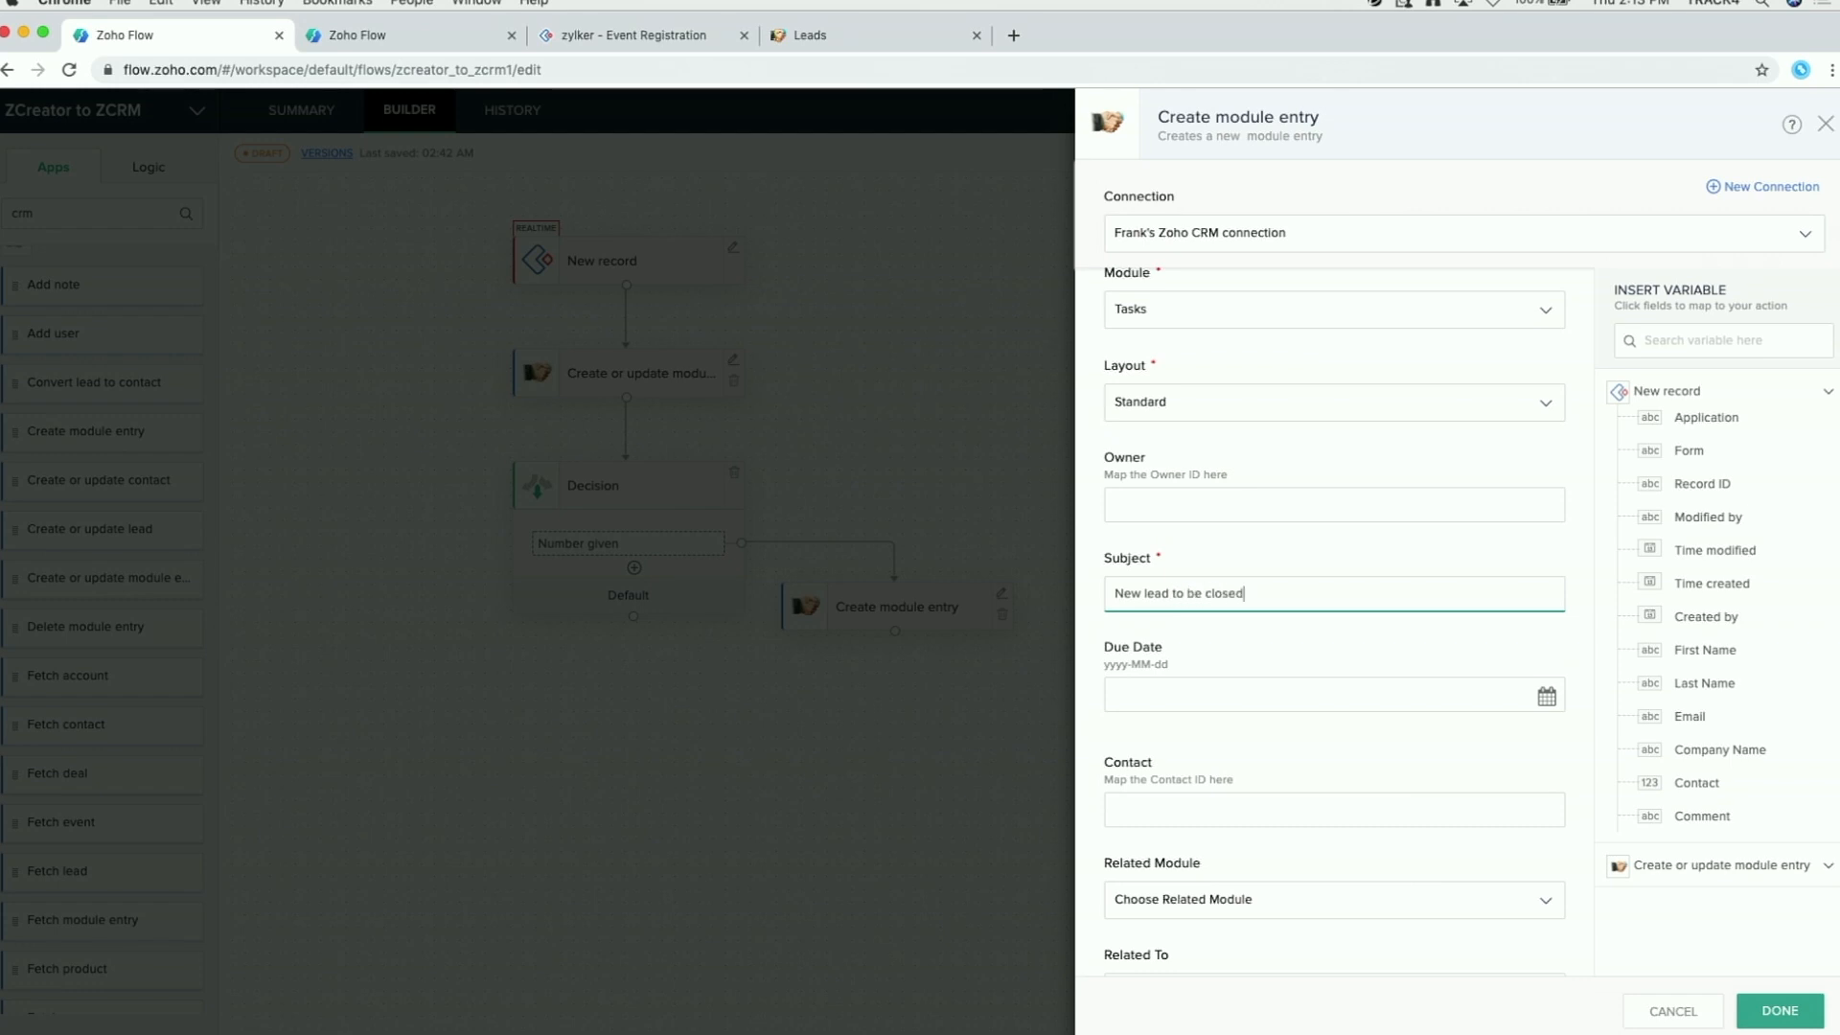
pyautogui.click(1168, 593)
pyautogui.click(1689, 392)
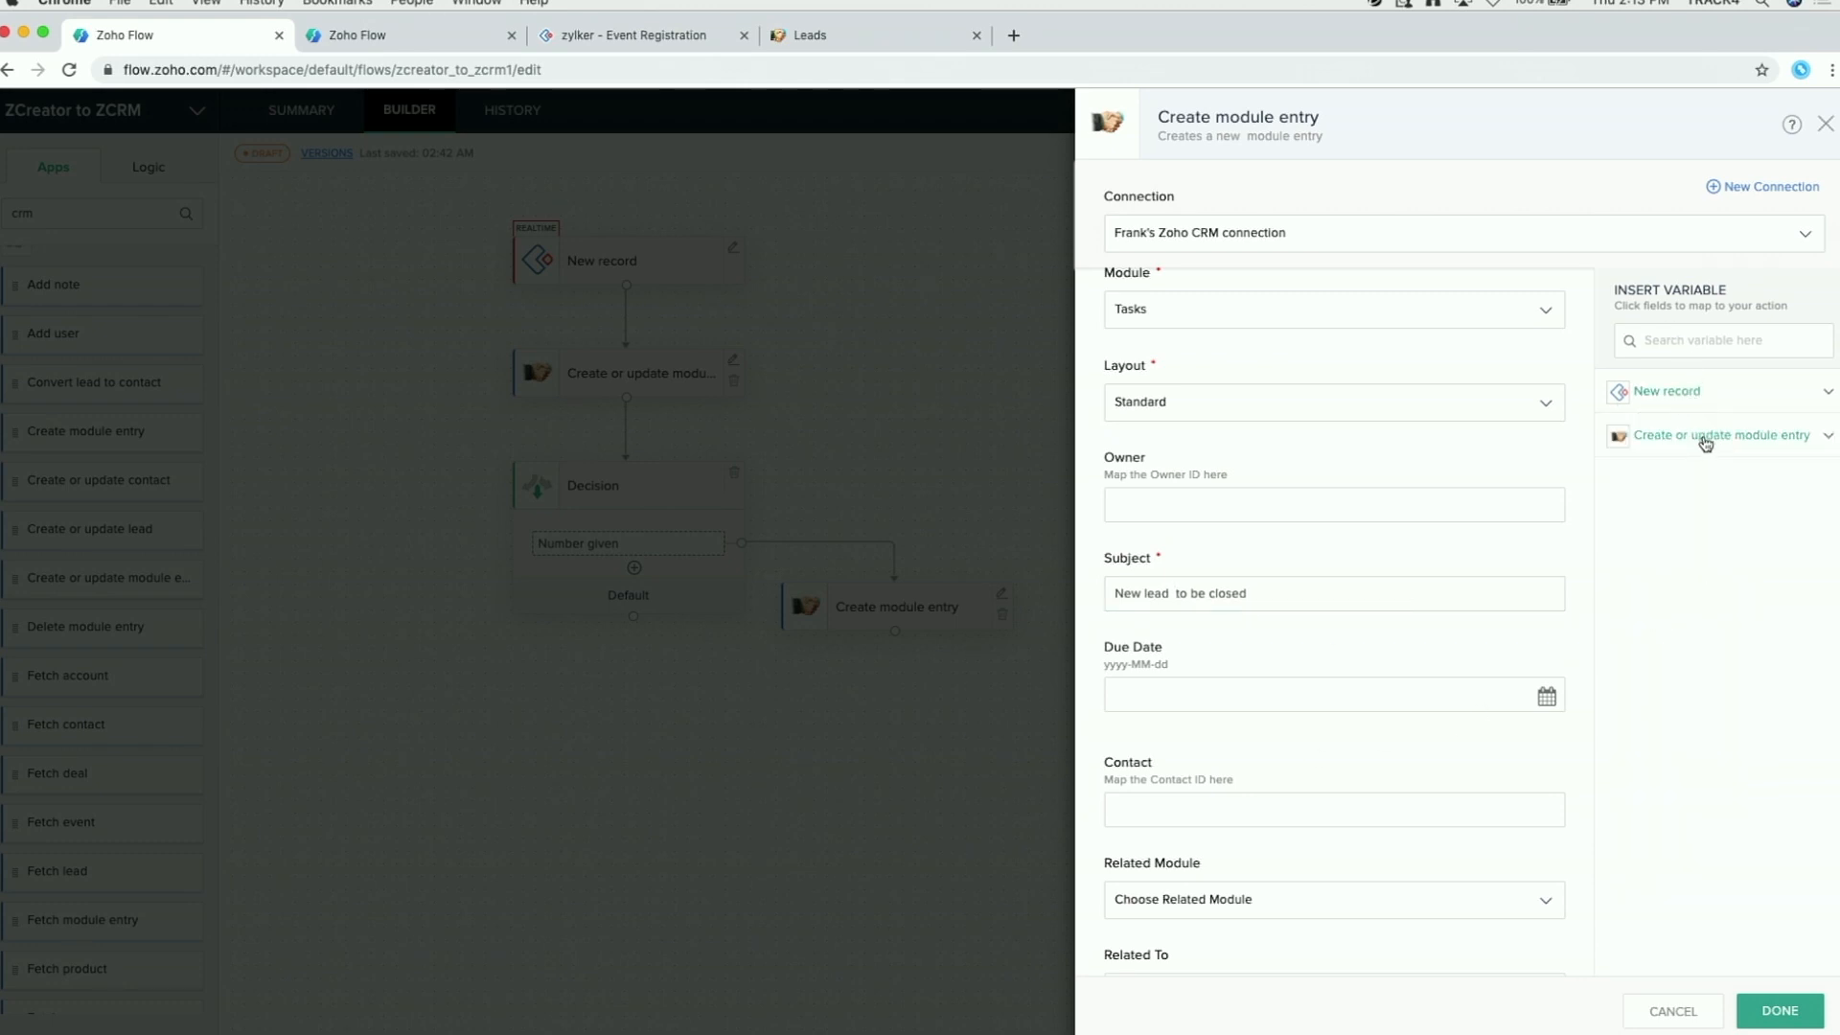
pyautogui.click(1704, 436)
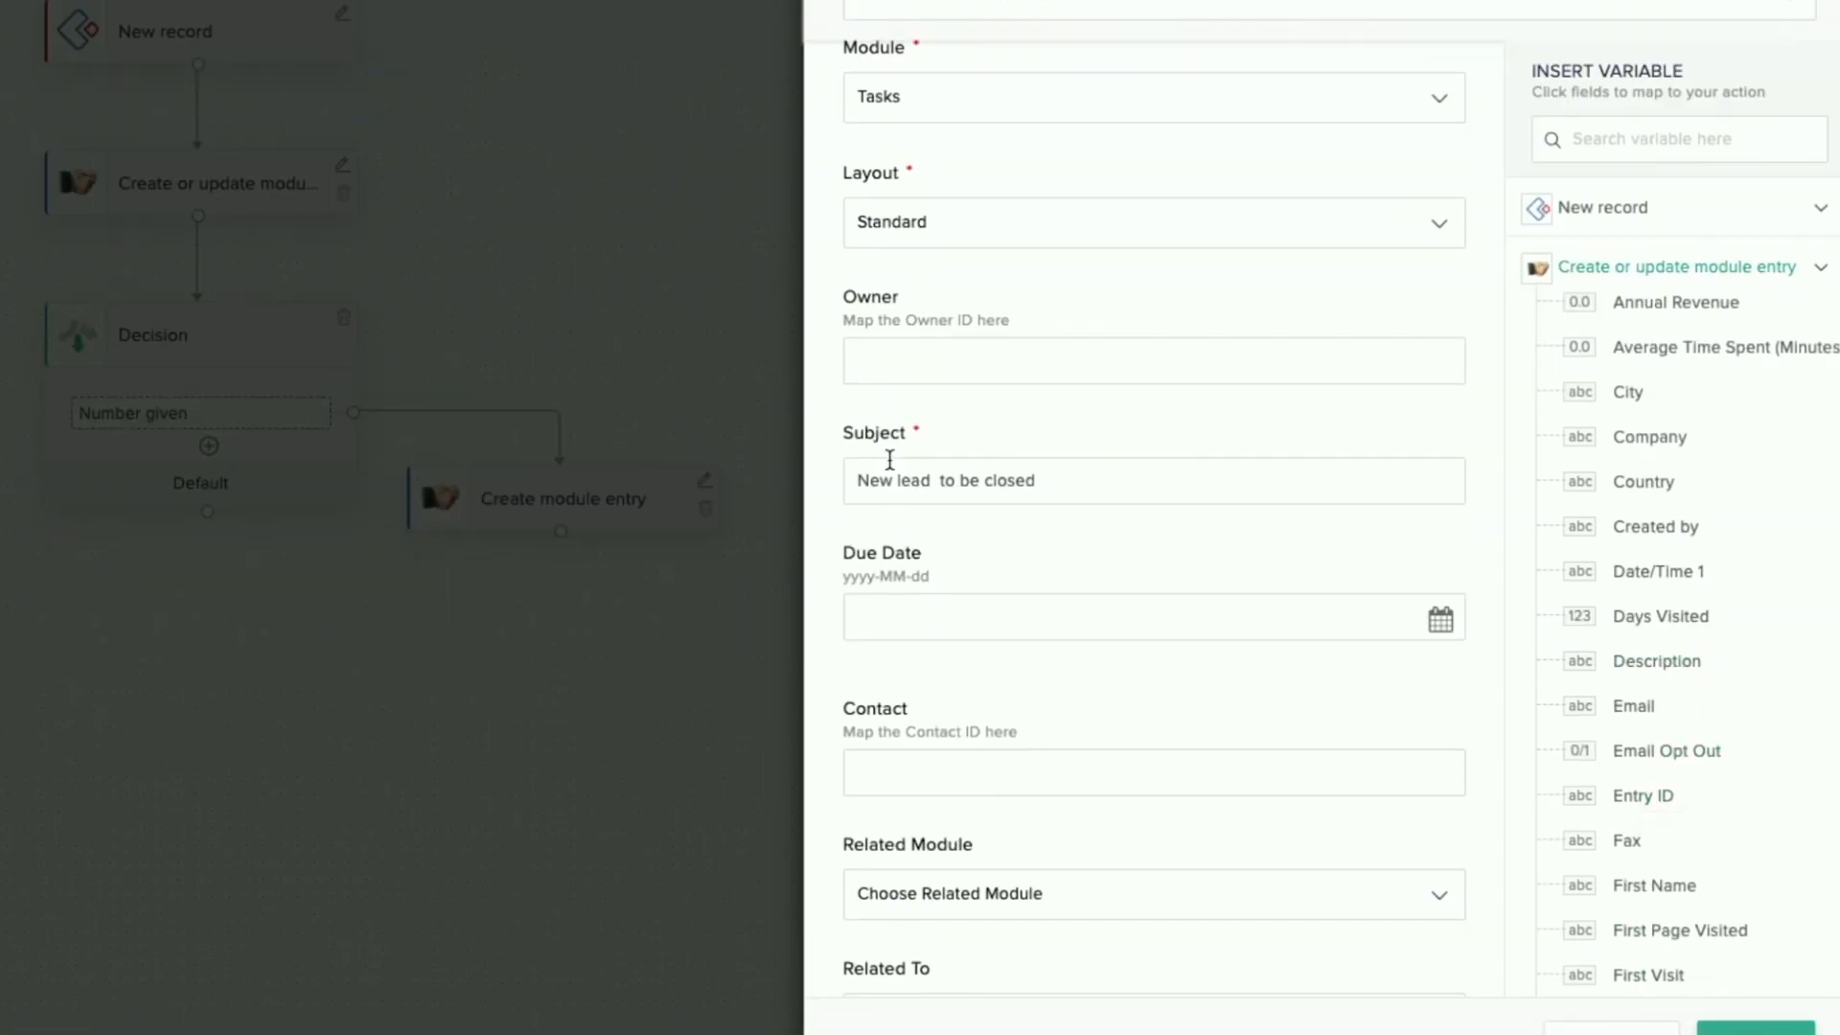
pyautogui.click(935, 481)
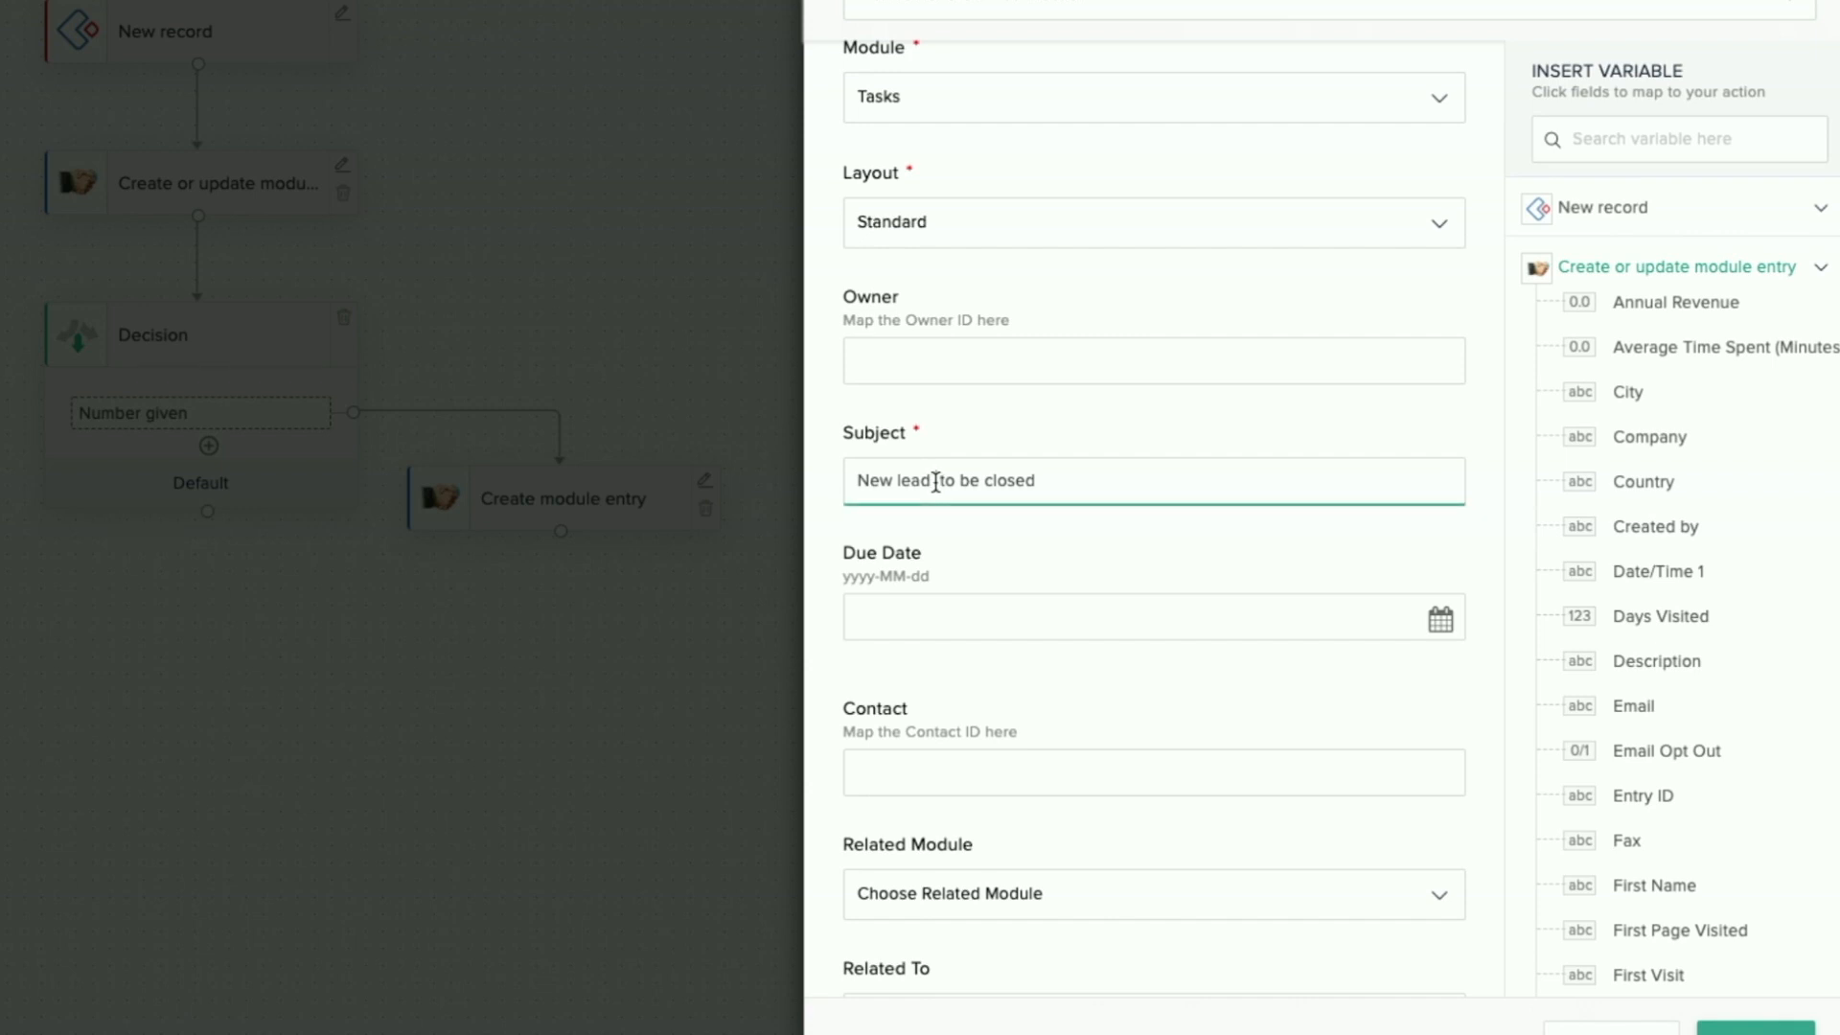
pyautogui.click(1635, 803)
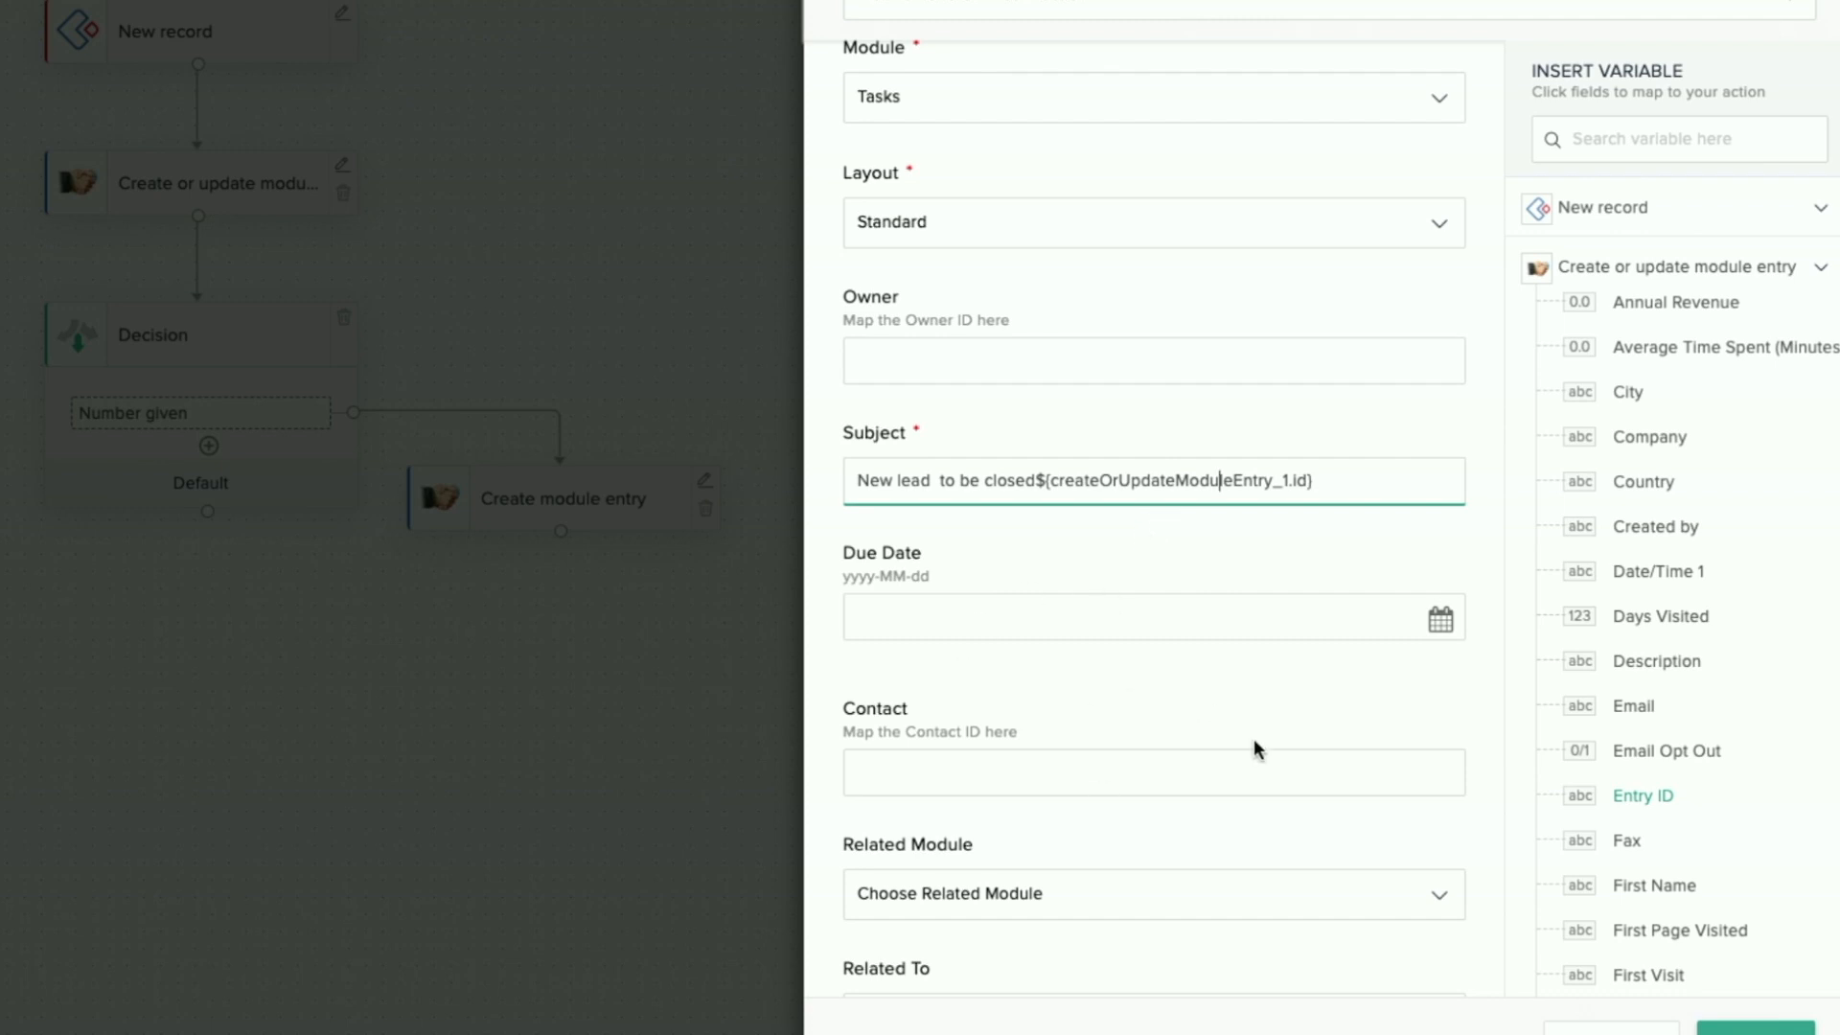
# Step: Set Related Module to Lead and Related To to the CRM entry ID
pyautogui.scroll(-1, 1257, 749)
pyautogui.scroll(-4, 1257, 749)
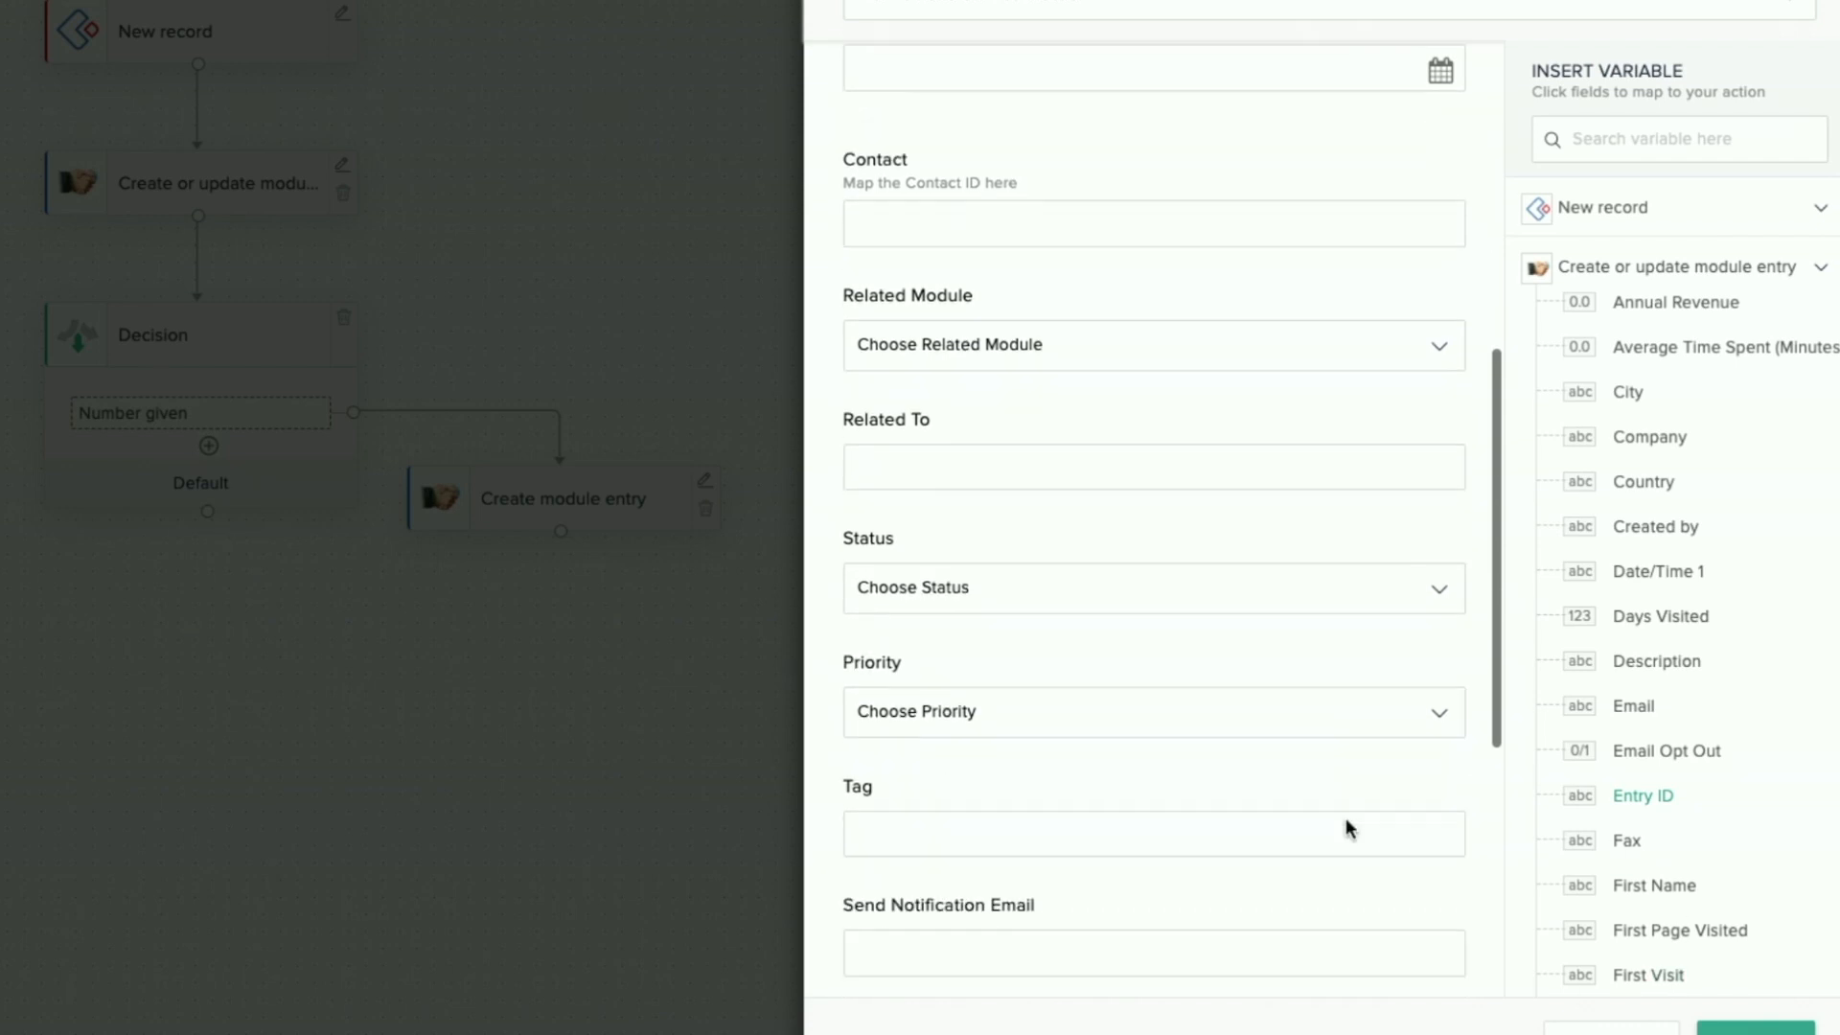
pyautogui.scroll(1, 1020, 496)
pyautogui.click(1031, 464)
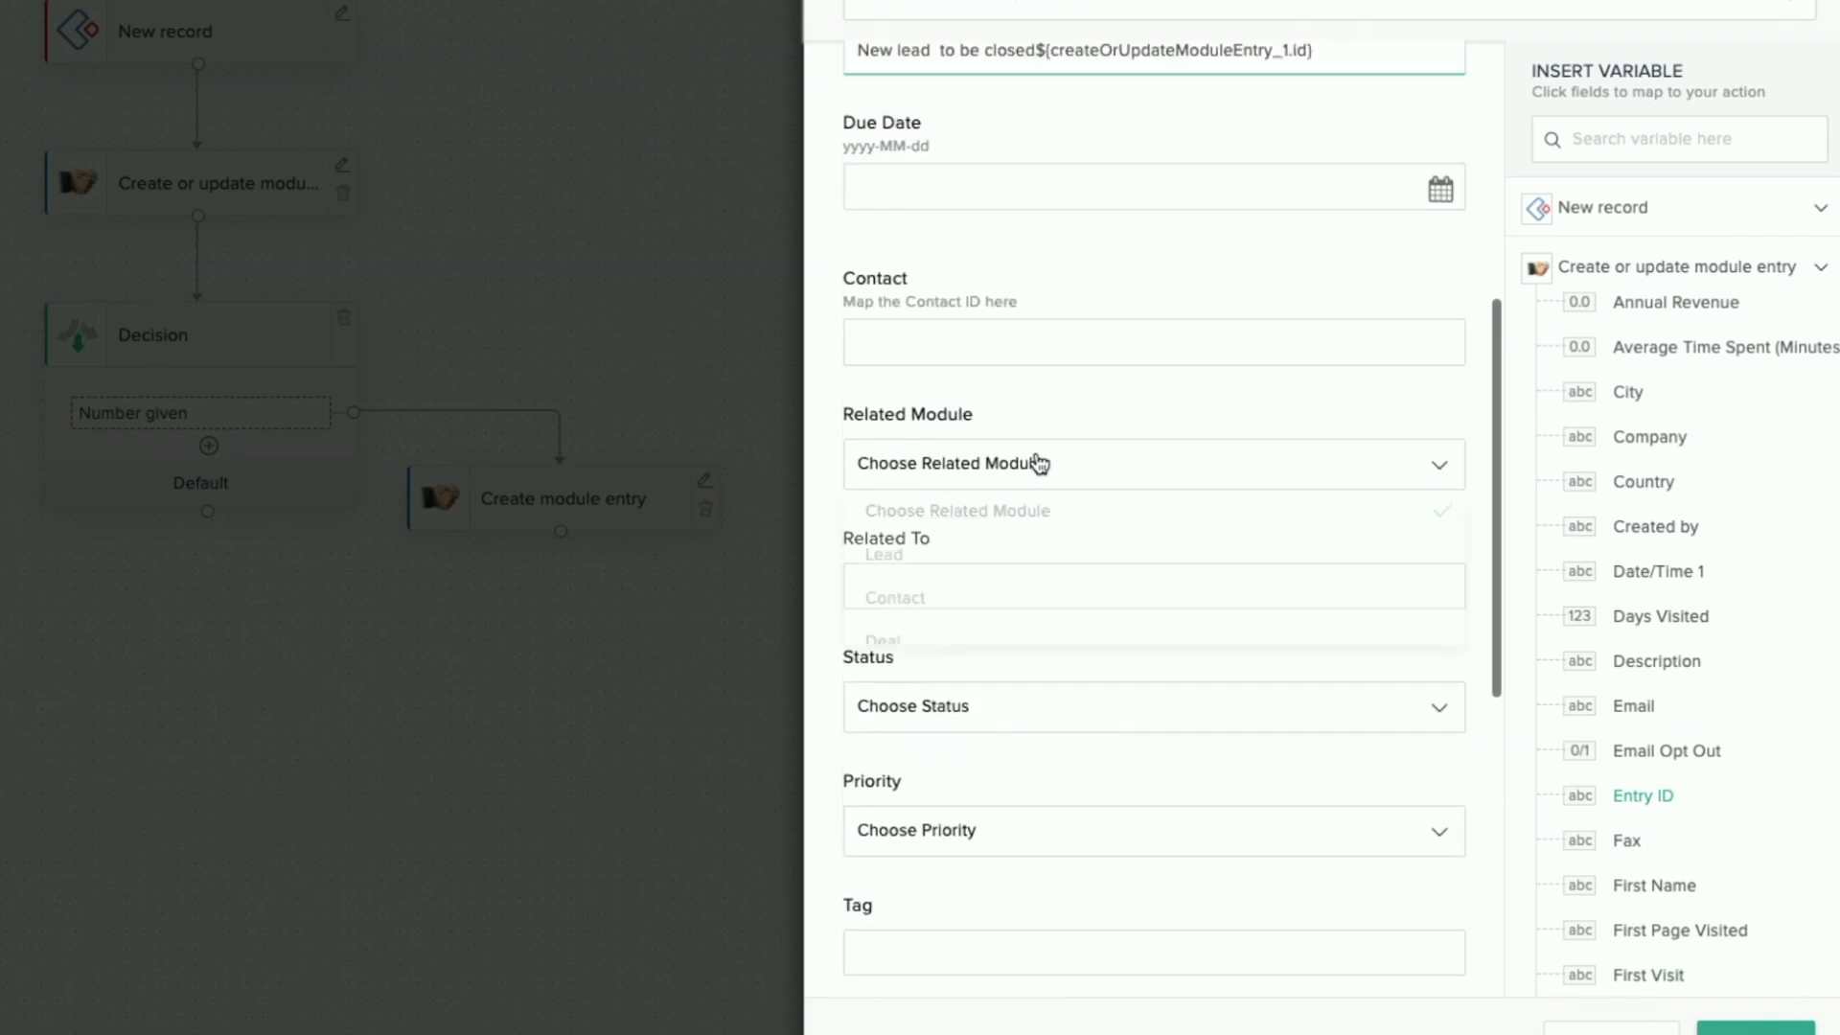
pyautogui.click(918, 591)
pyautogui.click(973, 473)
pyautogui.click(934, 553)
pyautogui.click(945, 584)
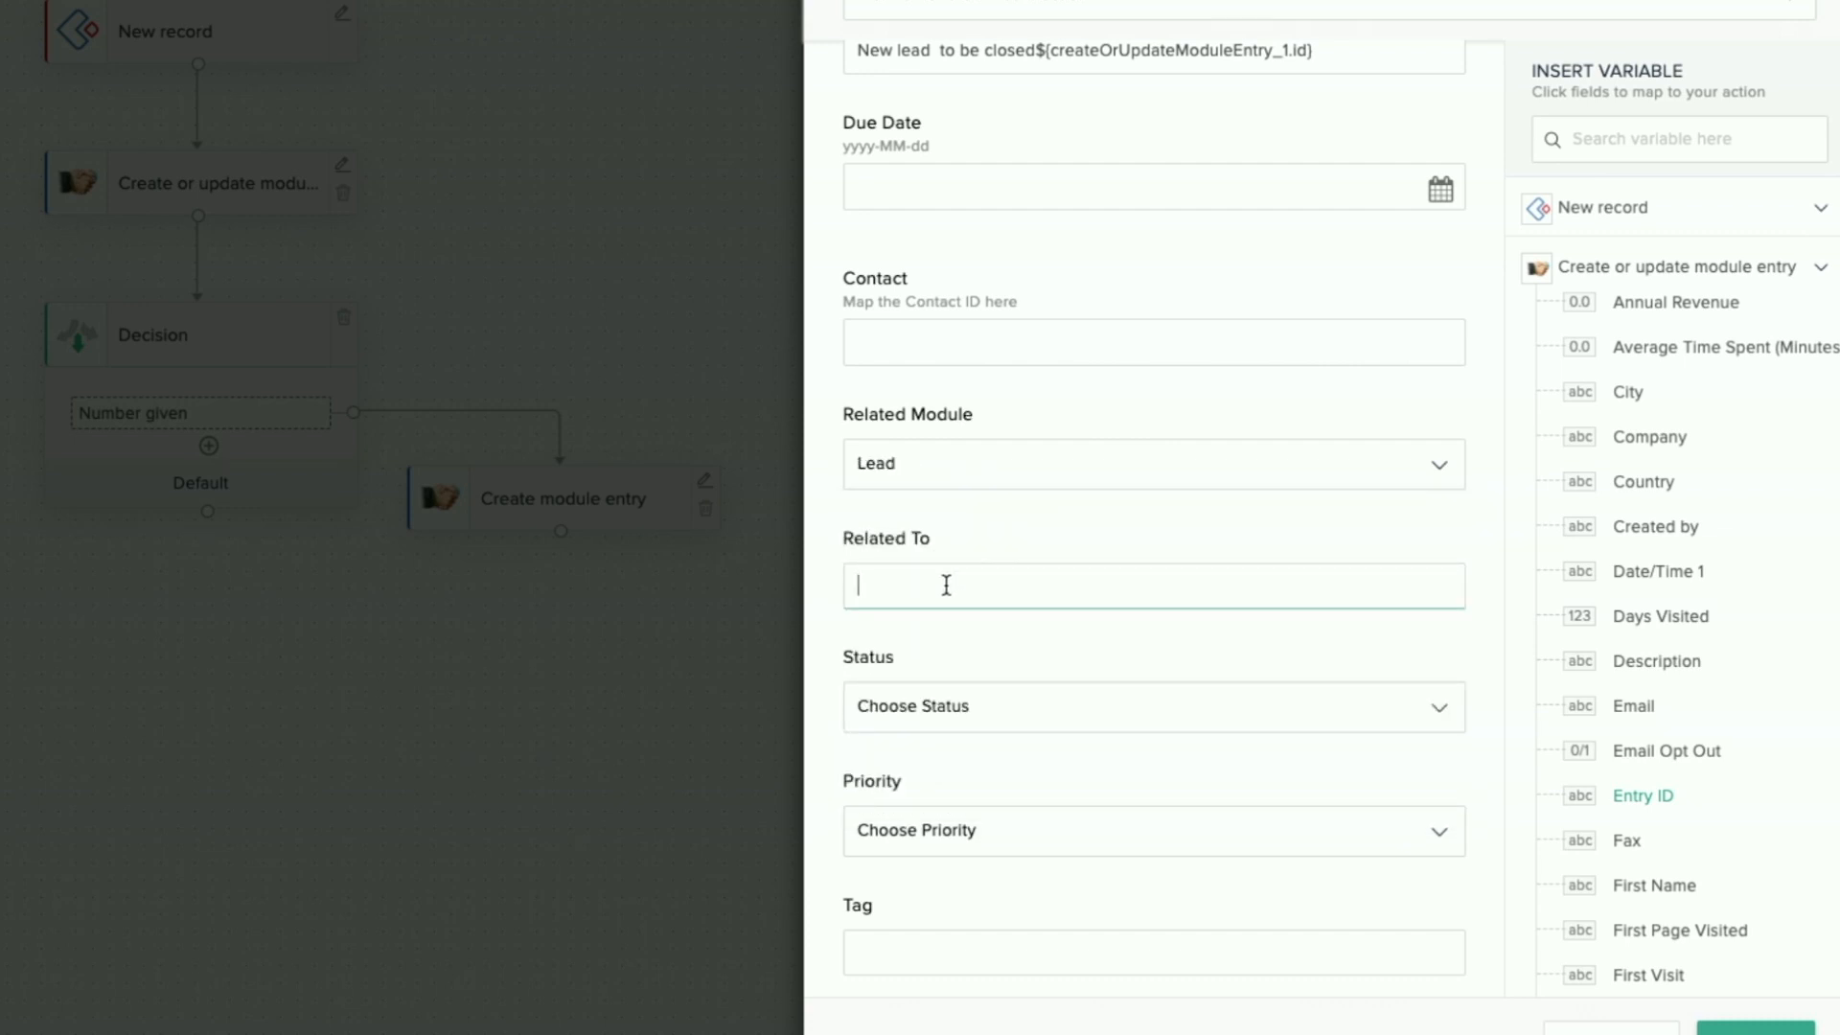
pyautogui.click(1642, 797)
# Step: Save the task action and switch to the Deal management in CRM flow
pyautogui.scroll(3, 1292, 514)
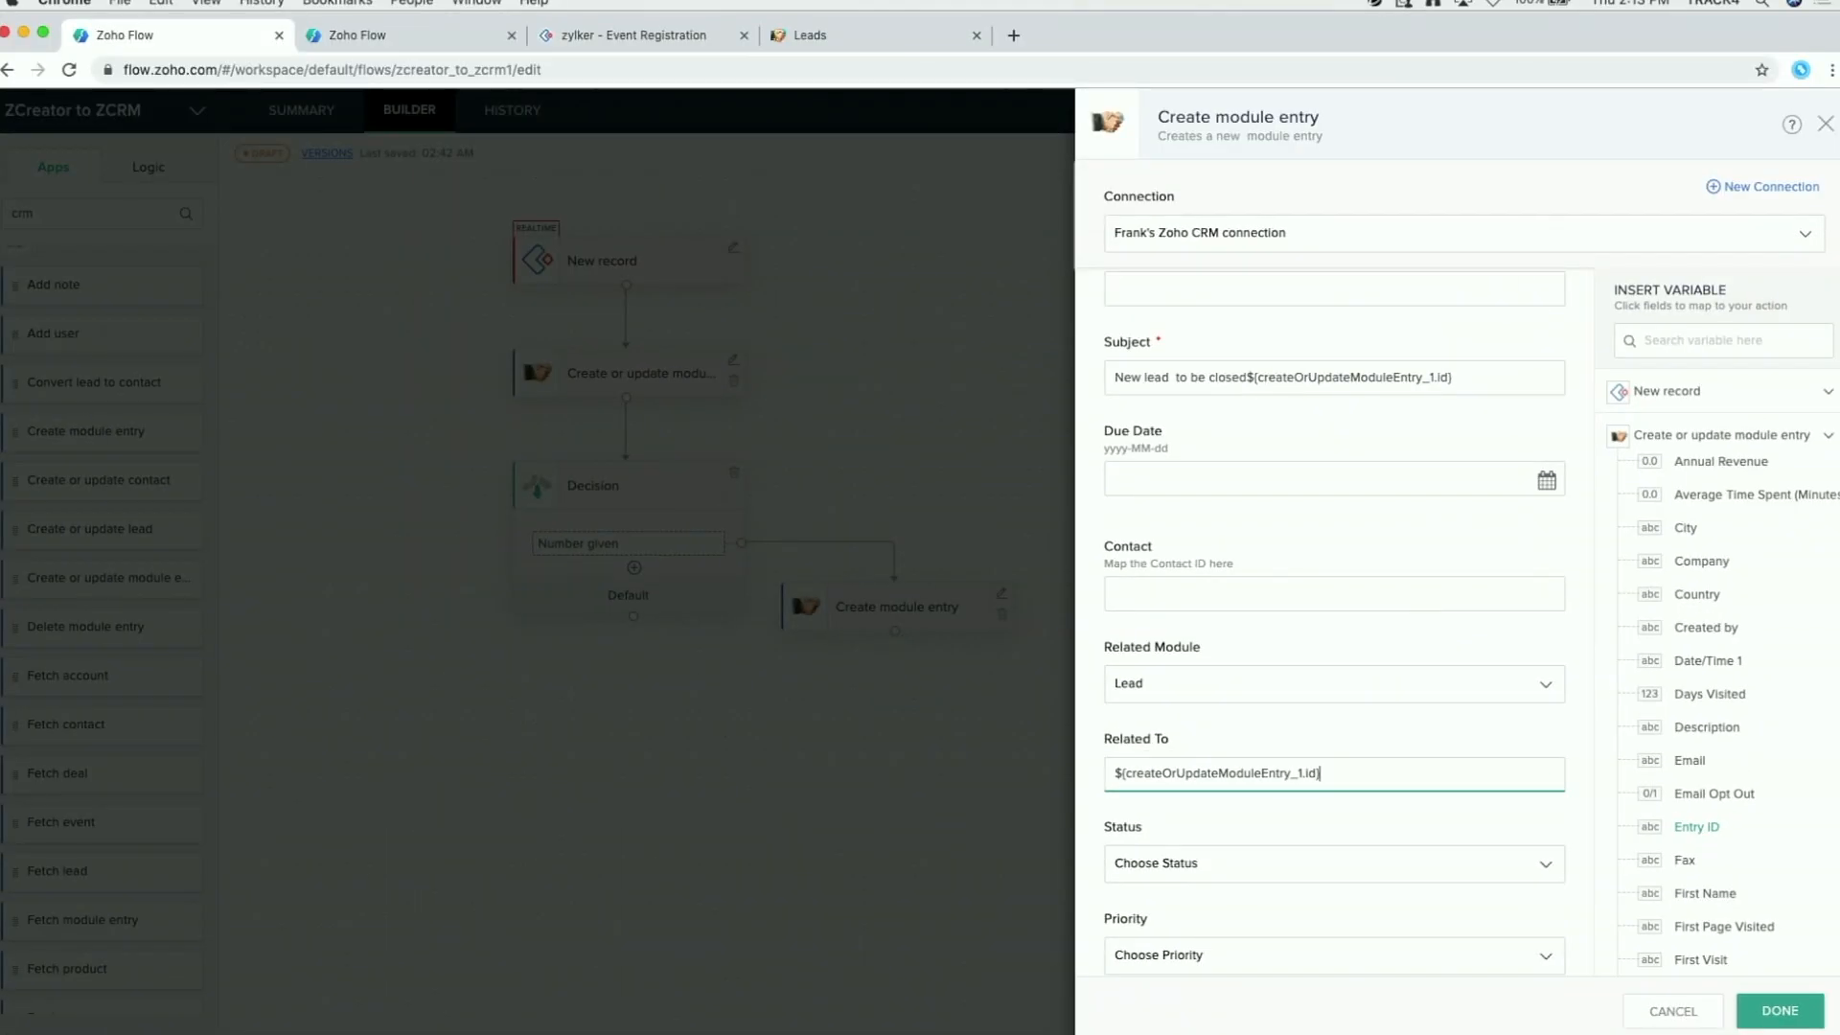
pyautogui.click(1774, 1010)
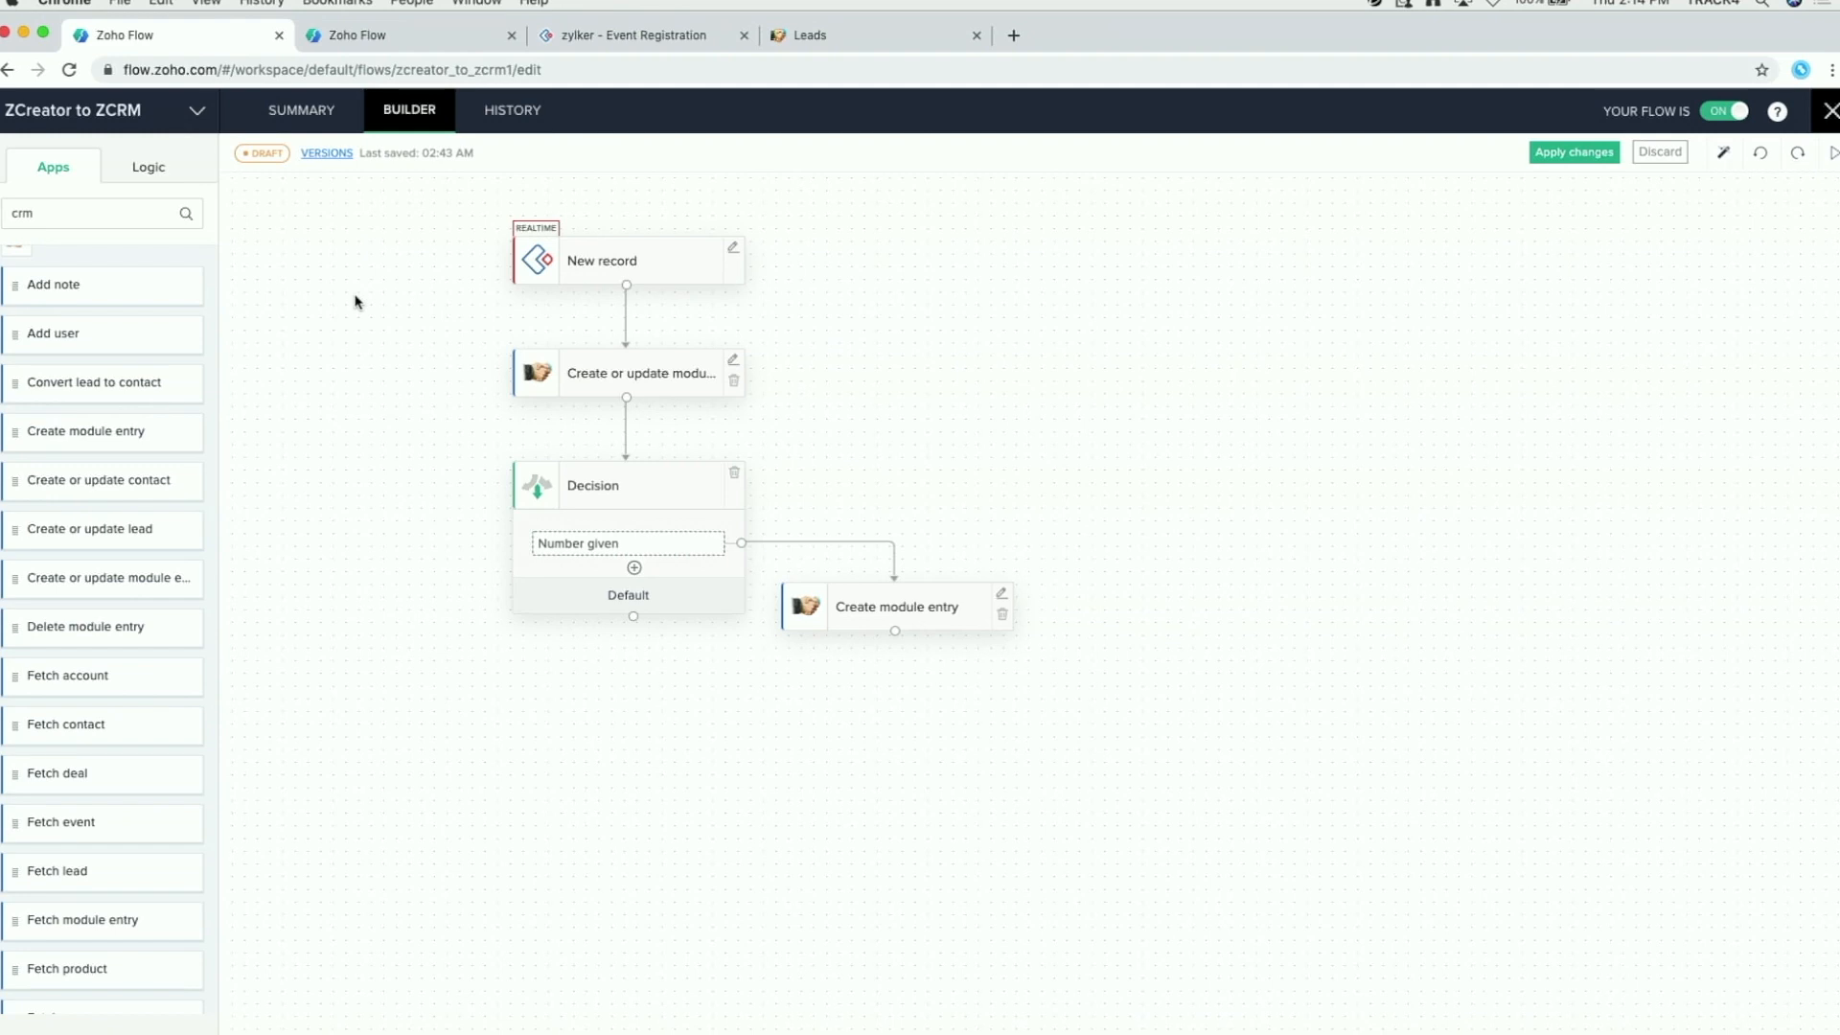
pyautogui.click(402, 42)
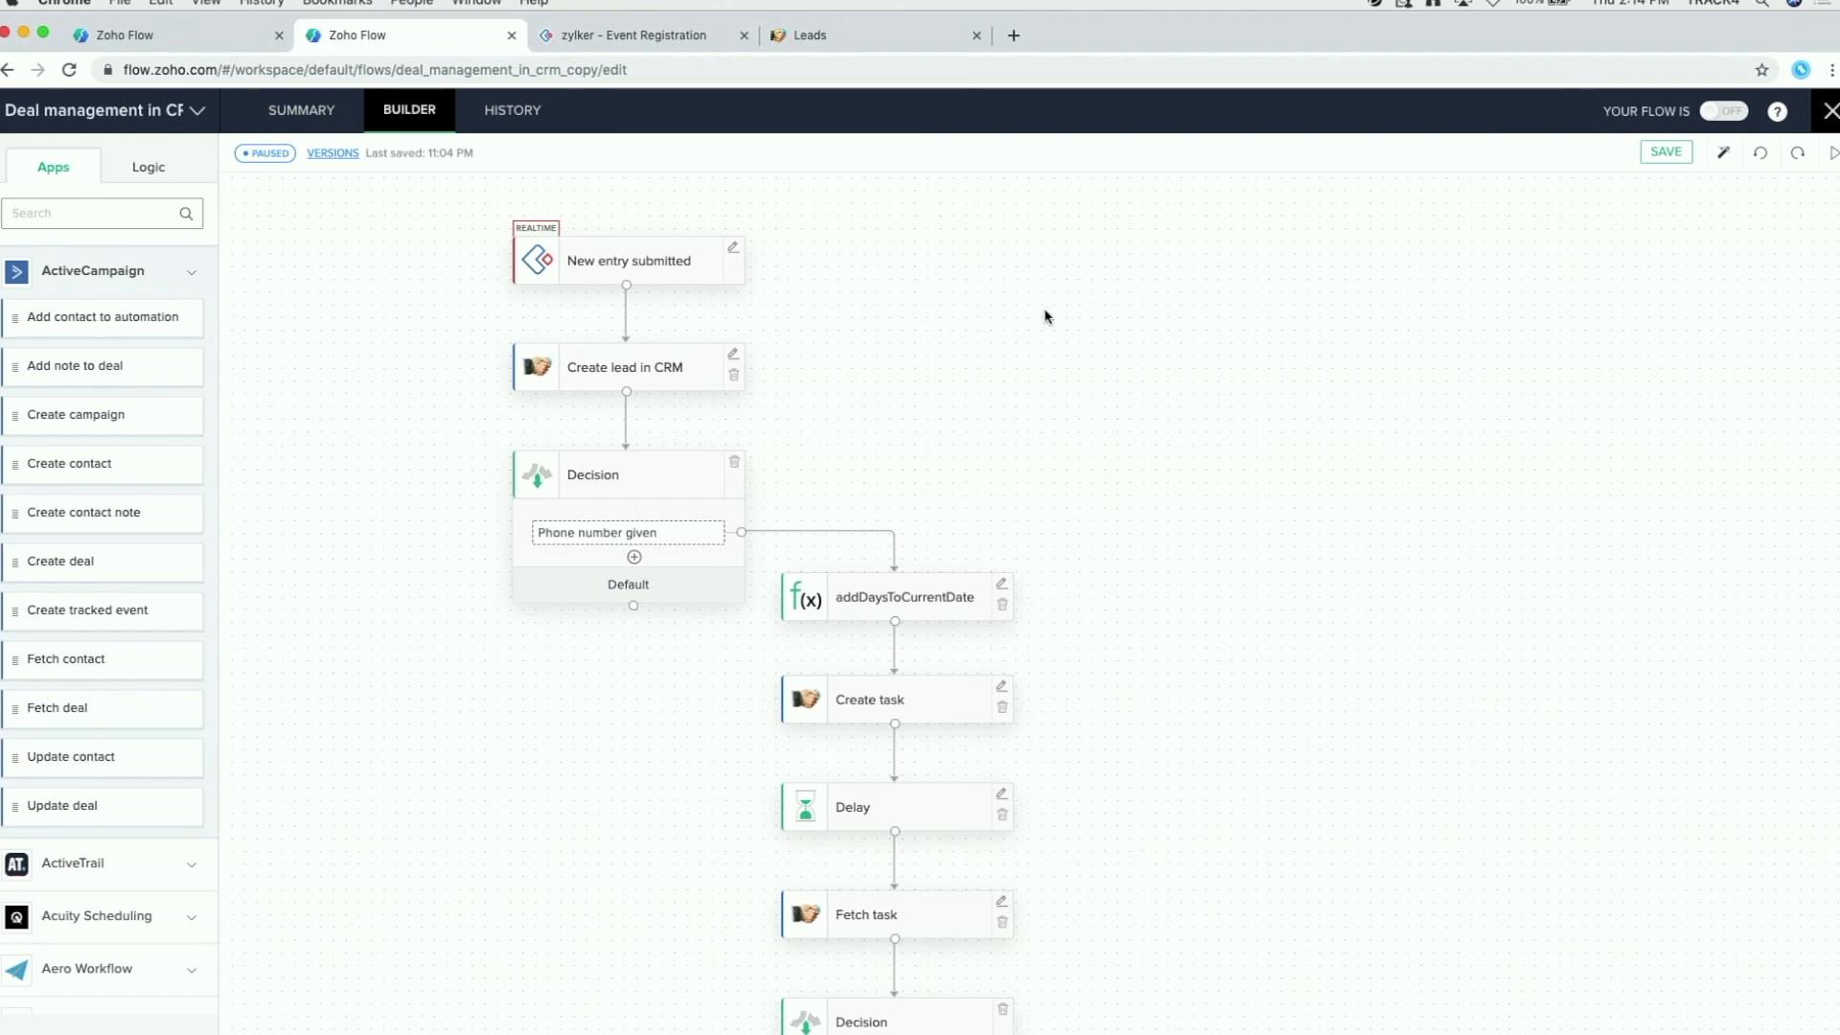
pyautogui.click(149, 170)
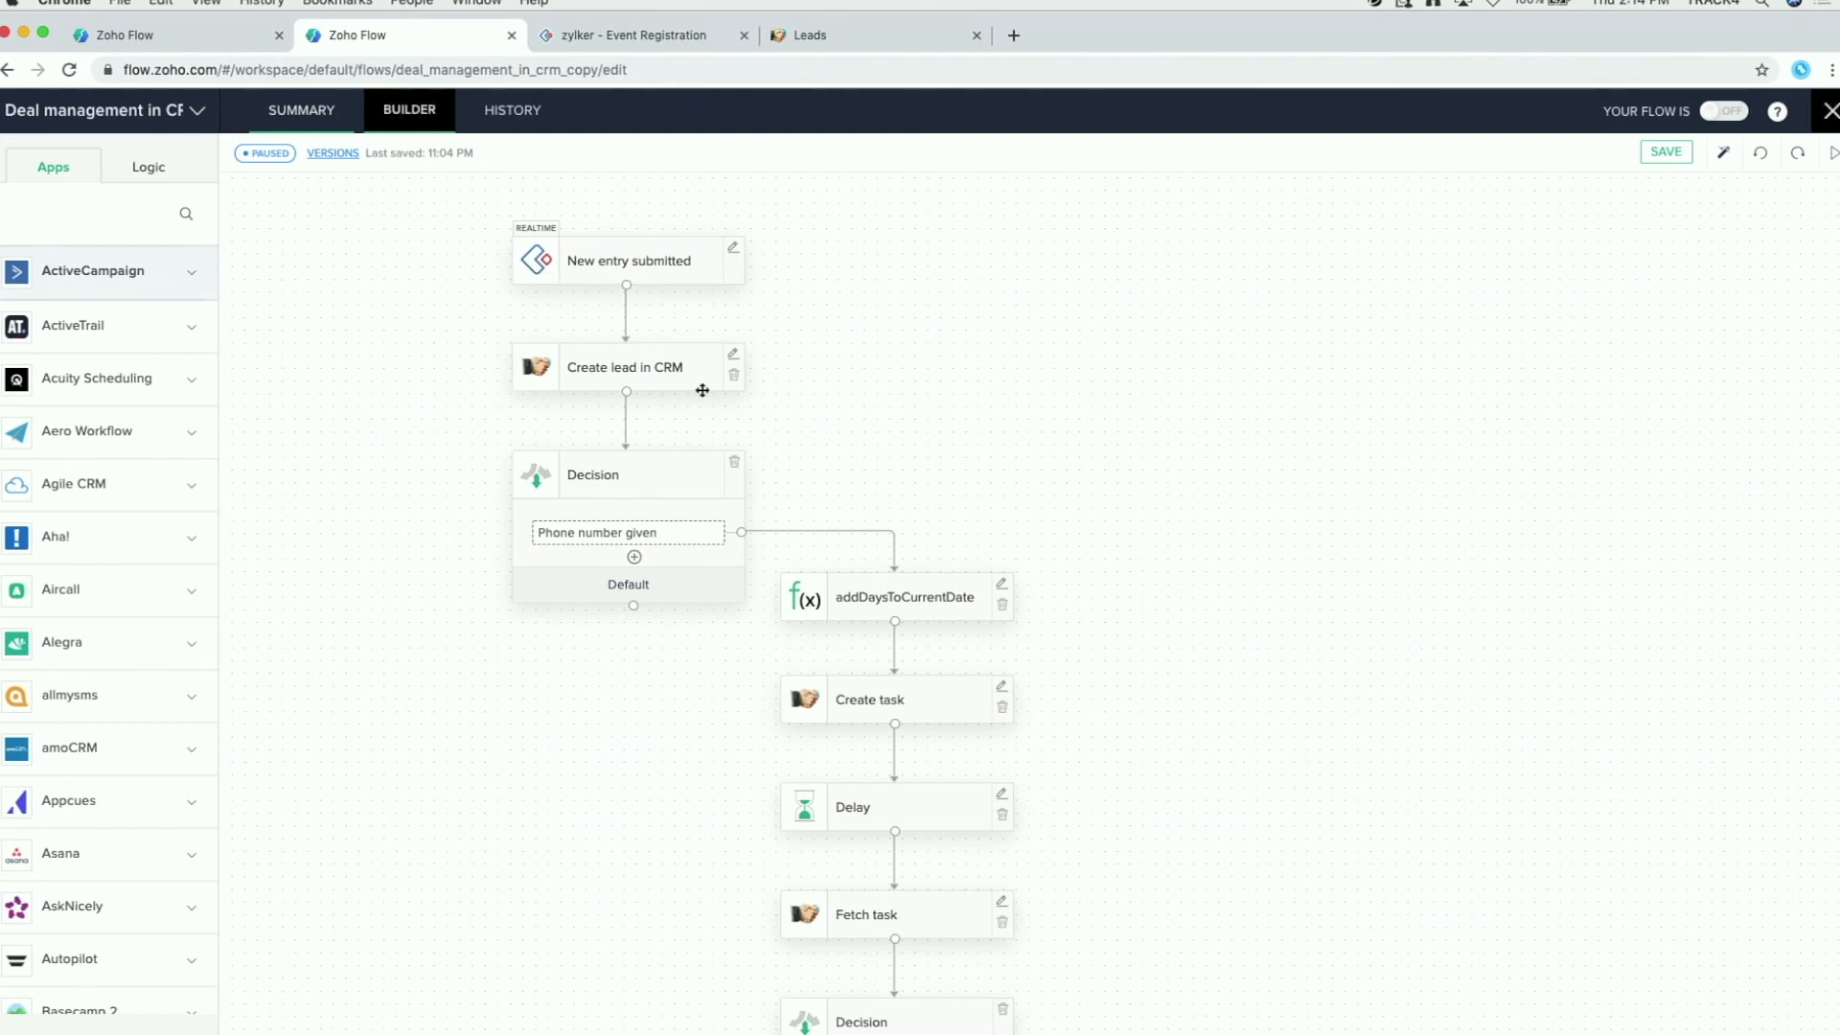
pyautogui.scroll(-2, 1002, 431)
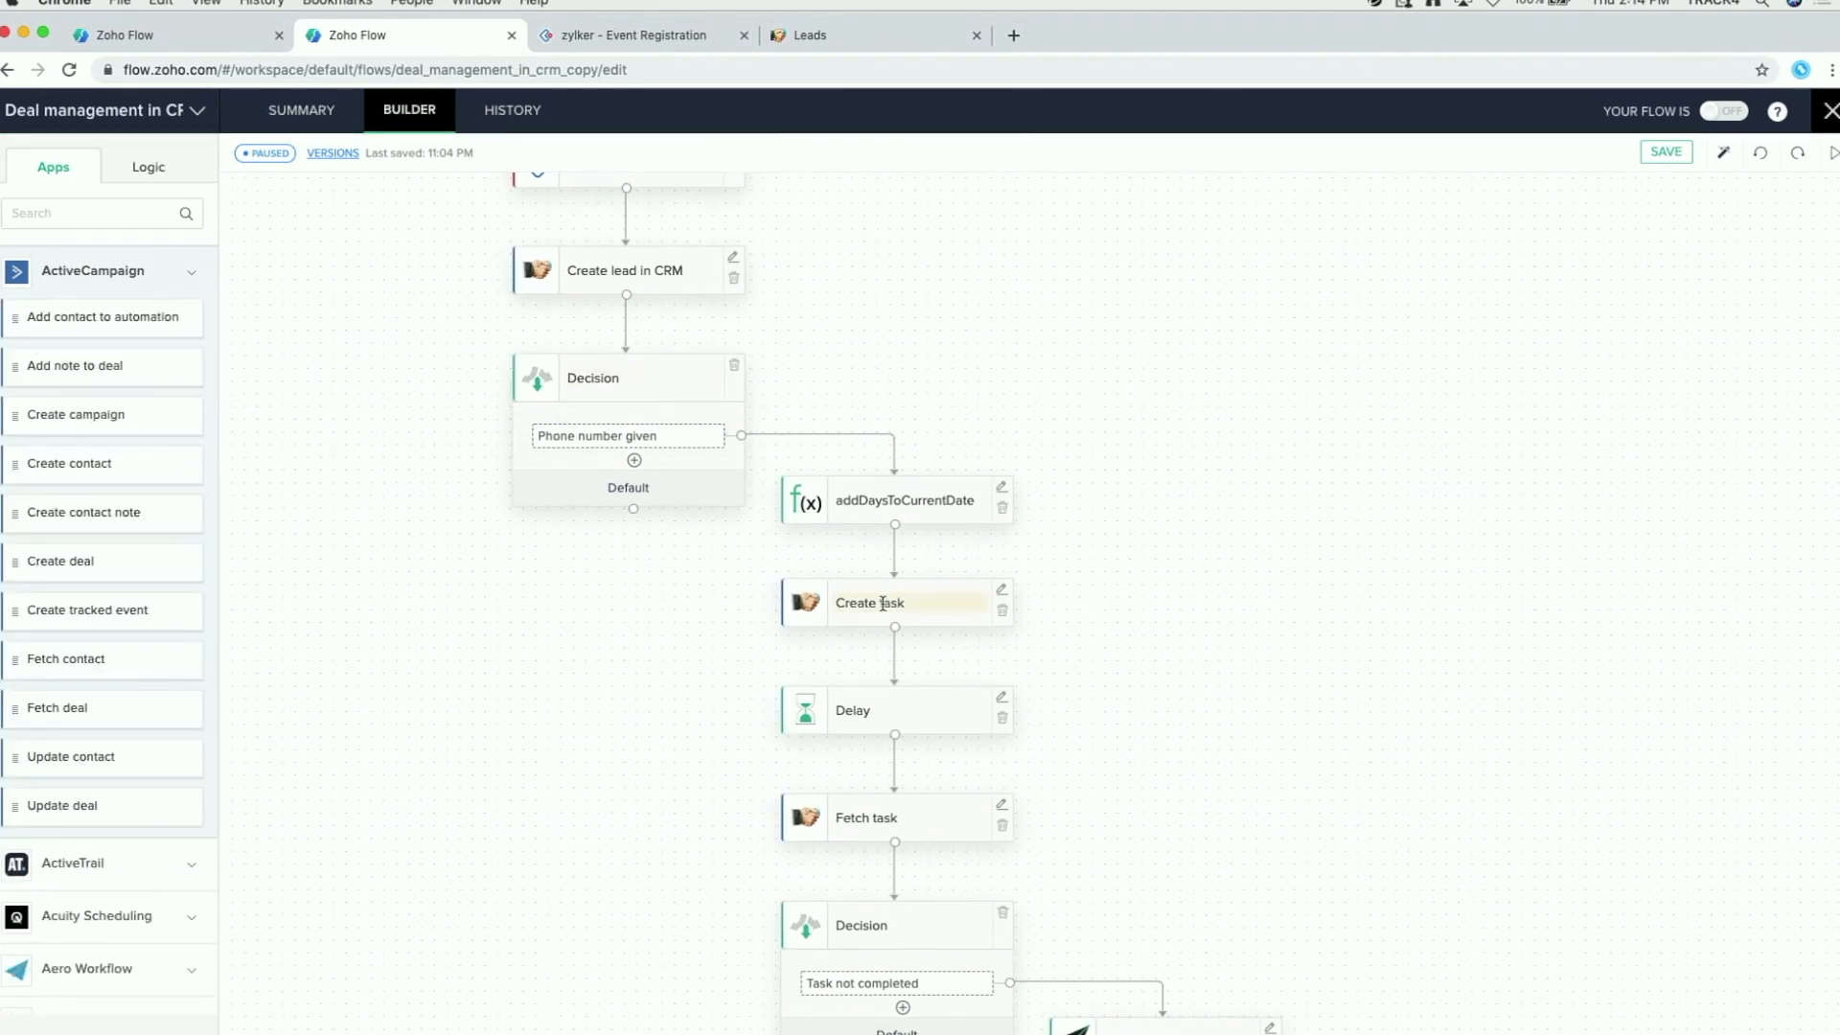
pyautogui.scroll(-2, 1153, 613)
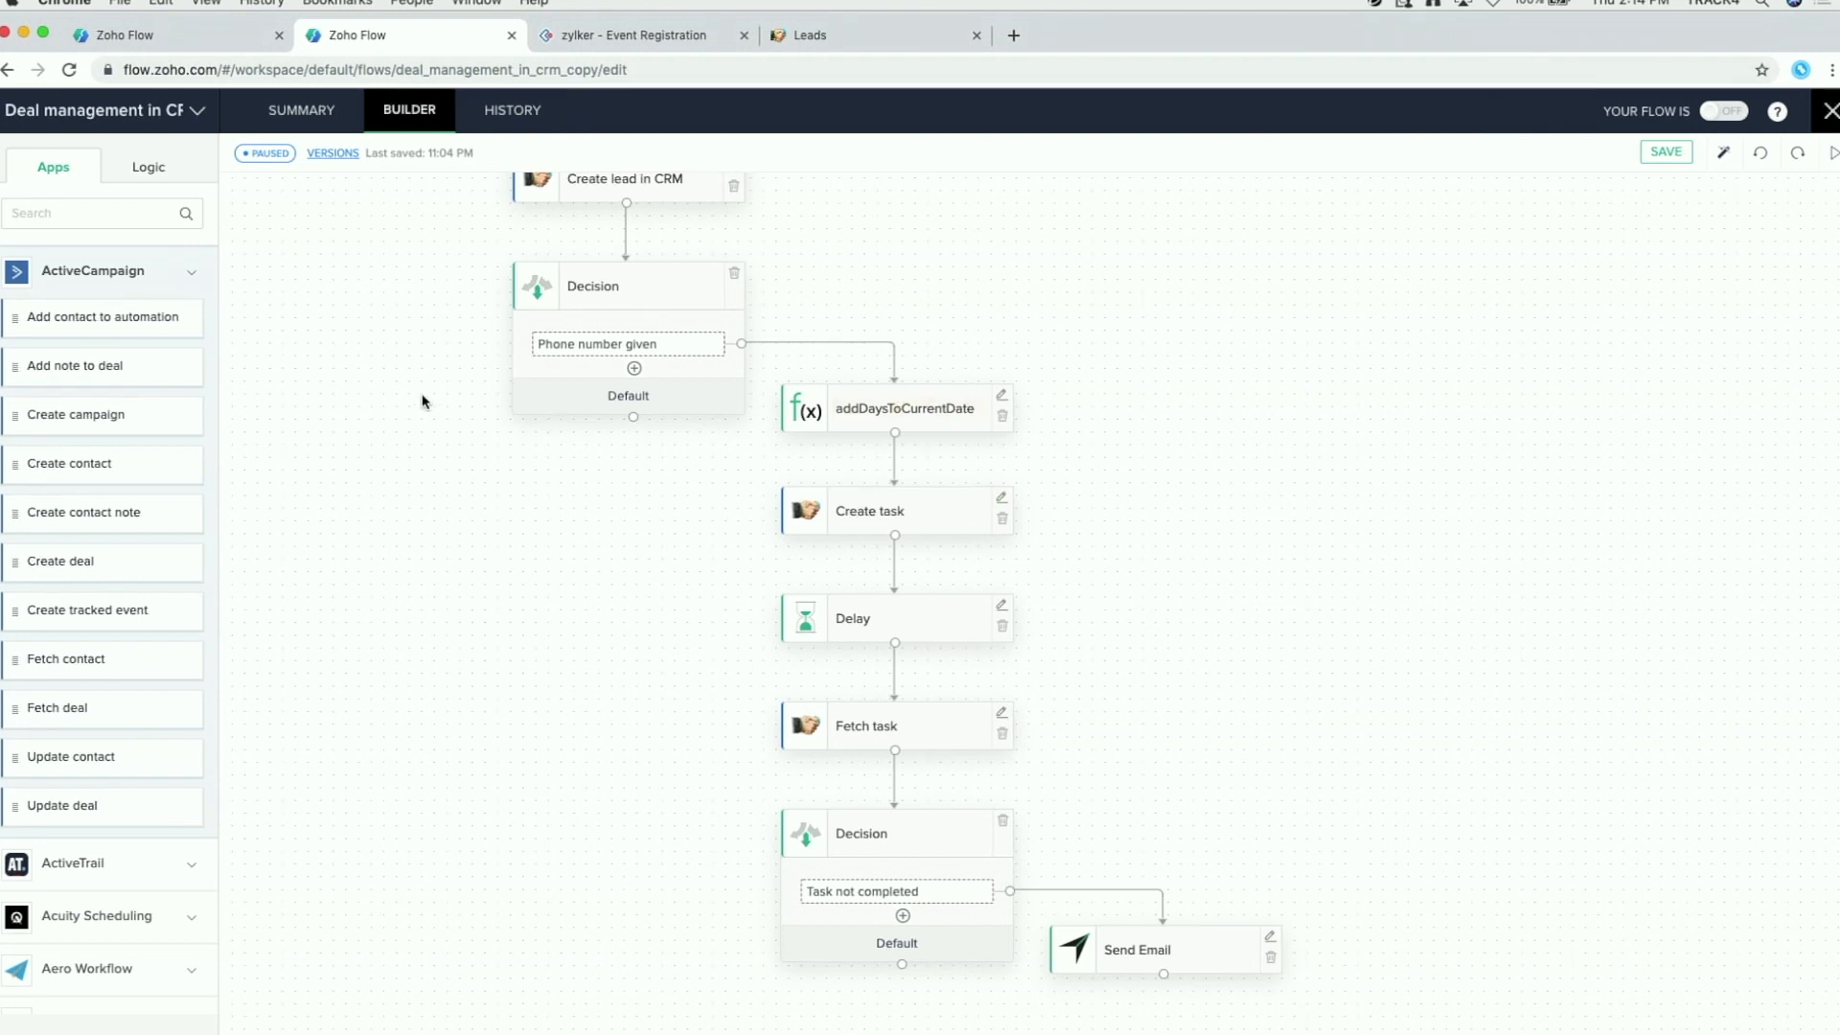
# Step: Expand Custom Functions under Logic, browse the list, and dismiss the New Custom Function form unused
pyautogui.click(149, 168)
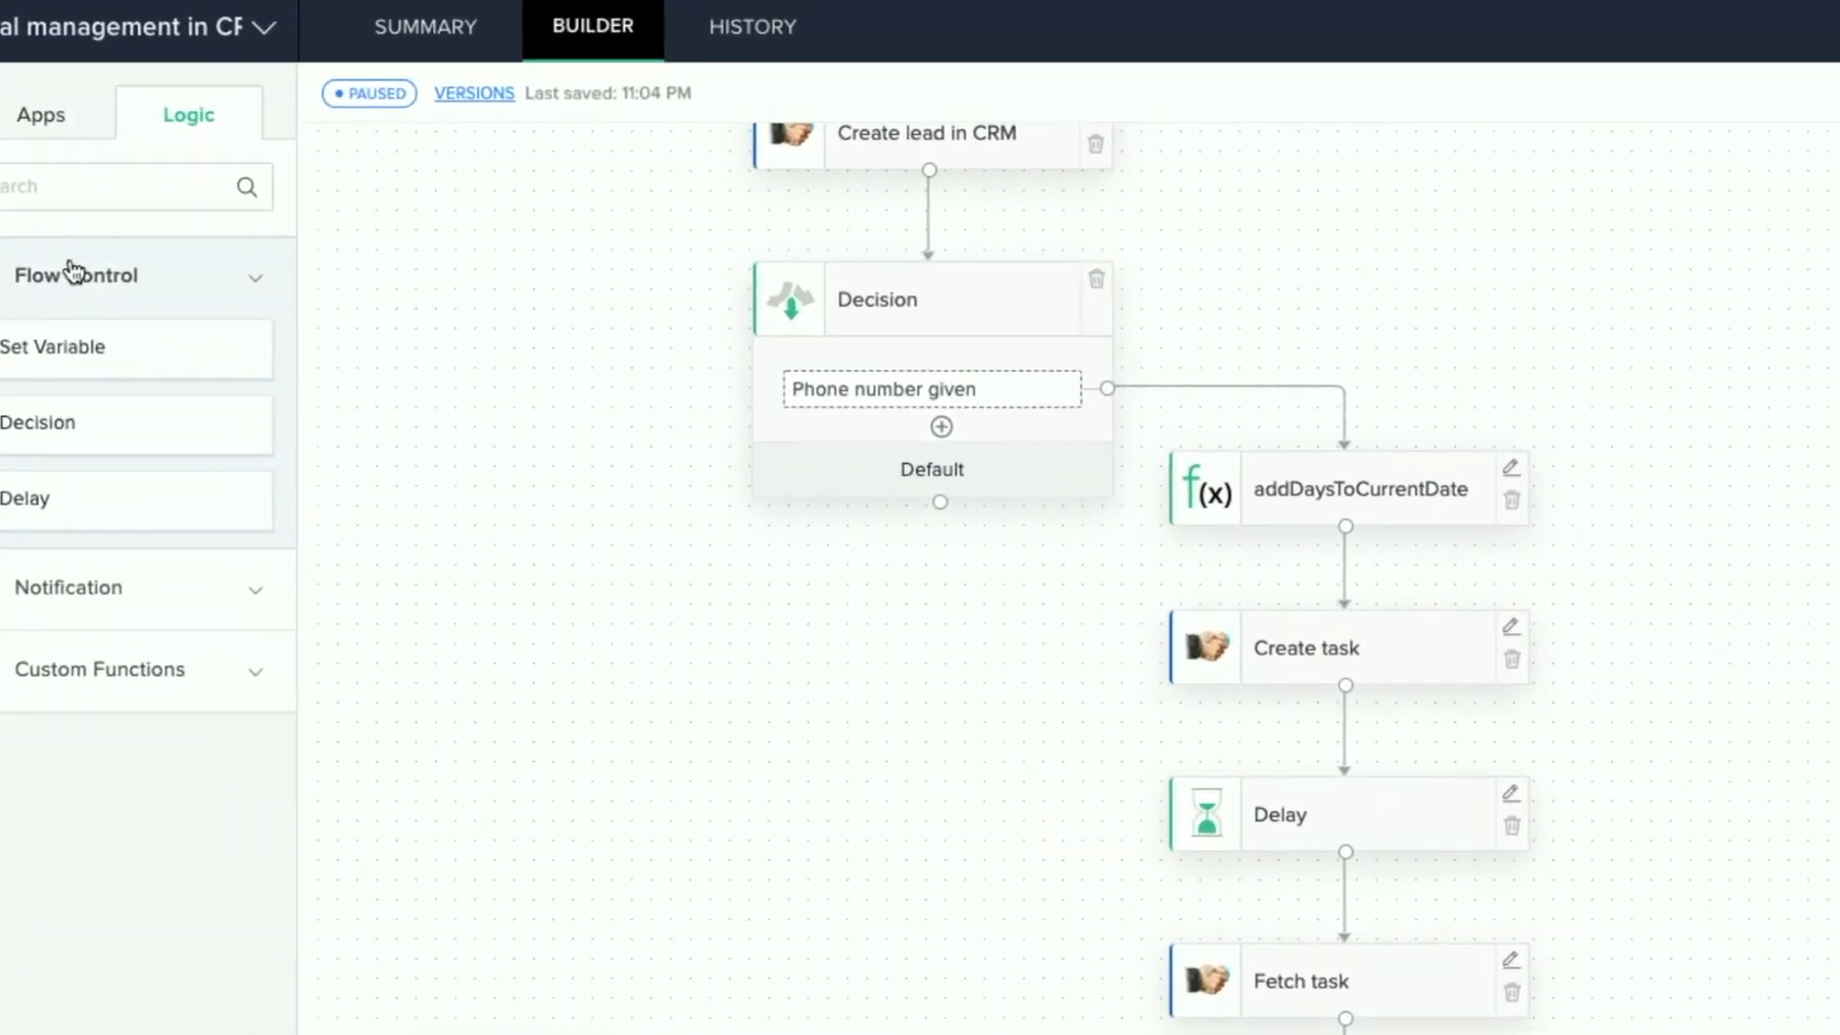
pyautogui.click(152, 683)
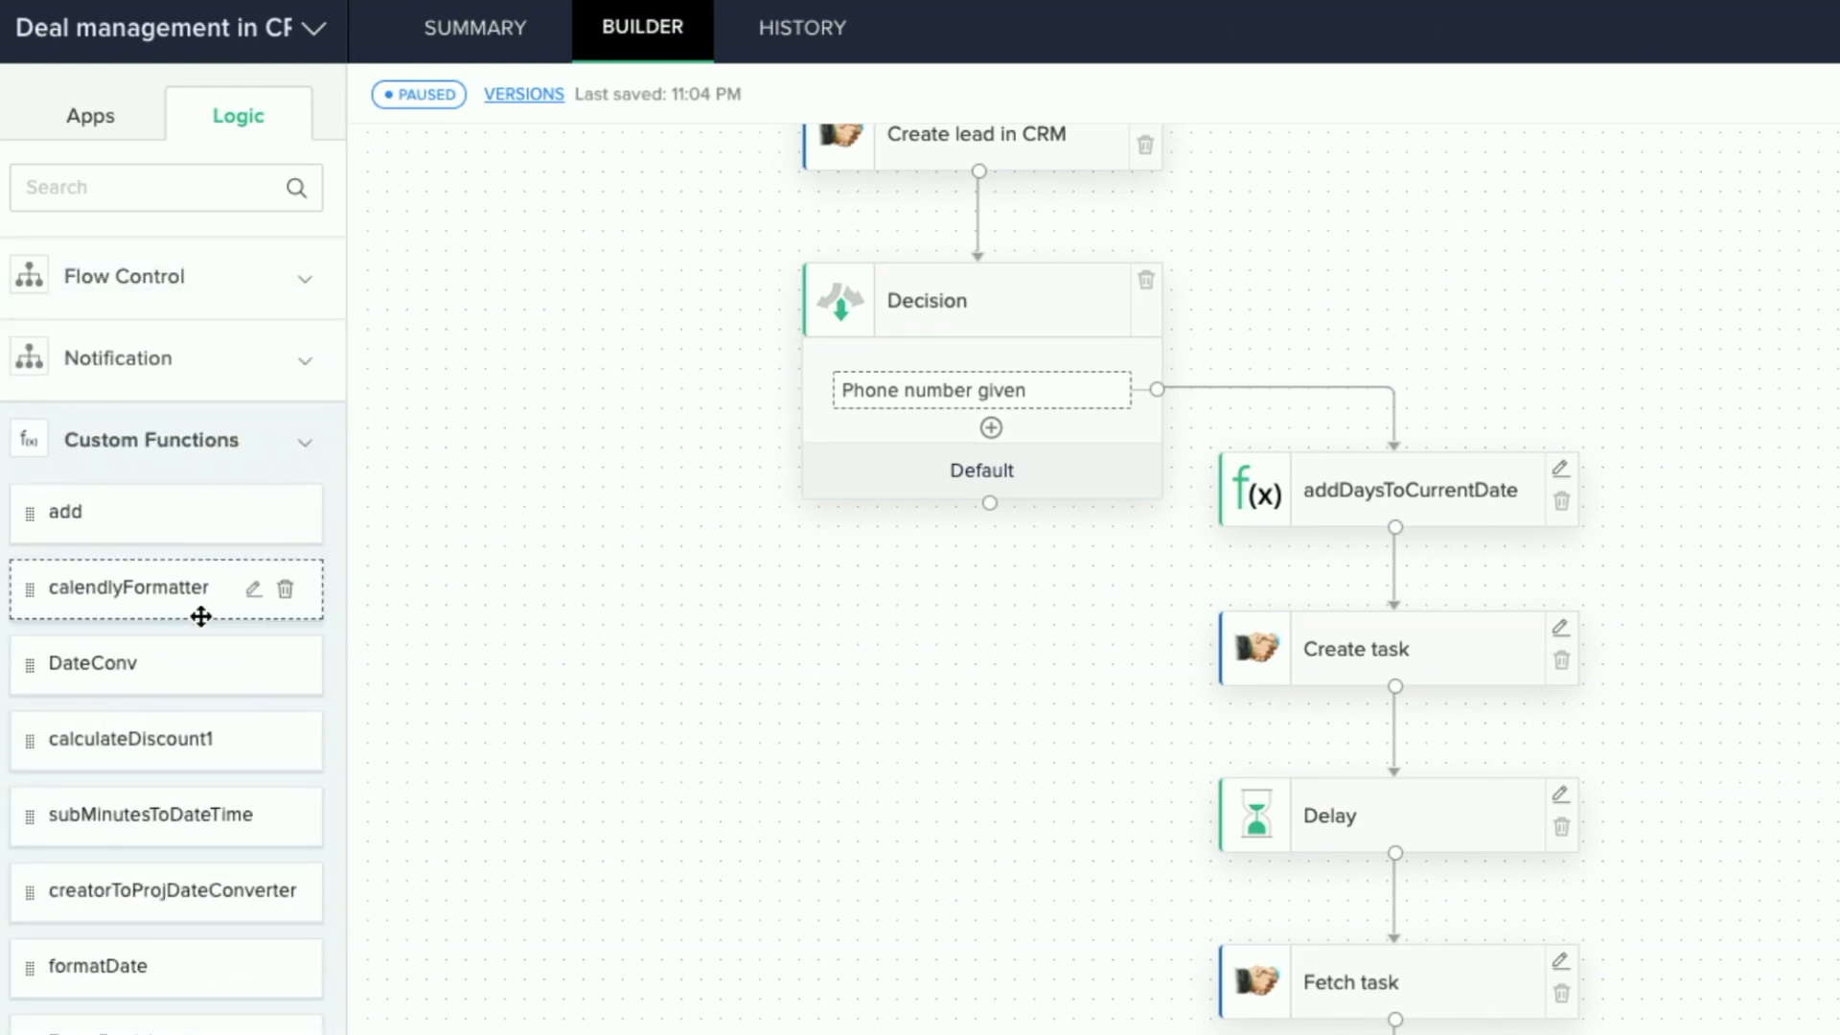
pyautogui.scroll(-3, 144, 595)
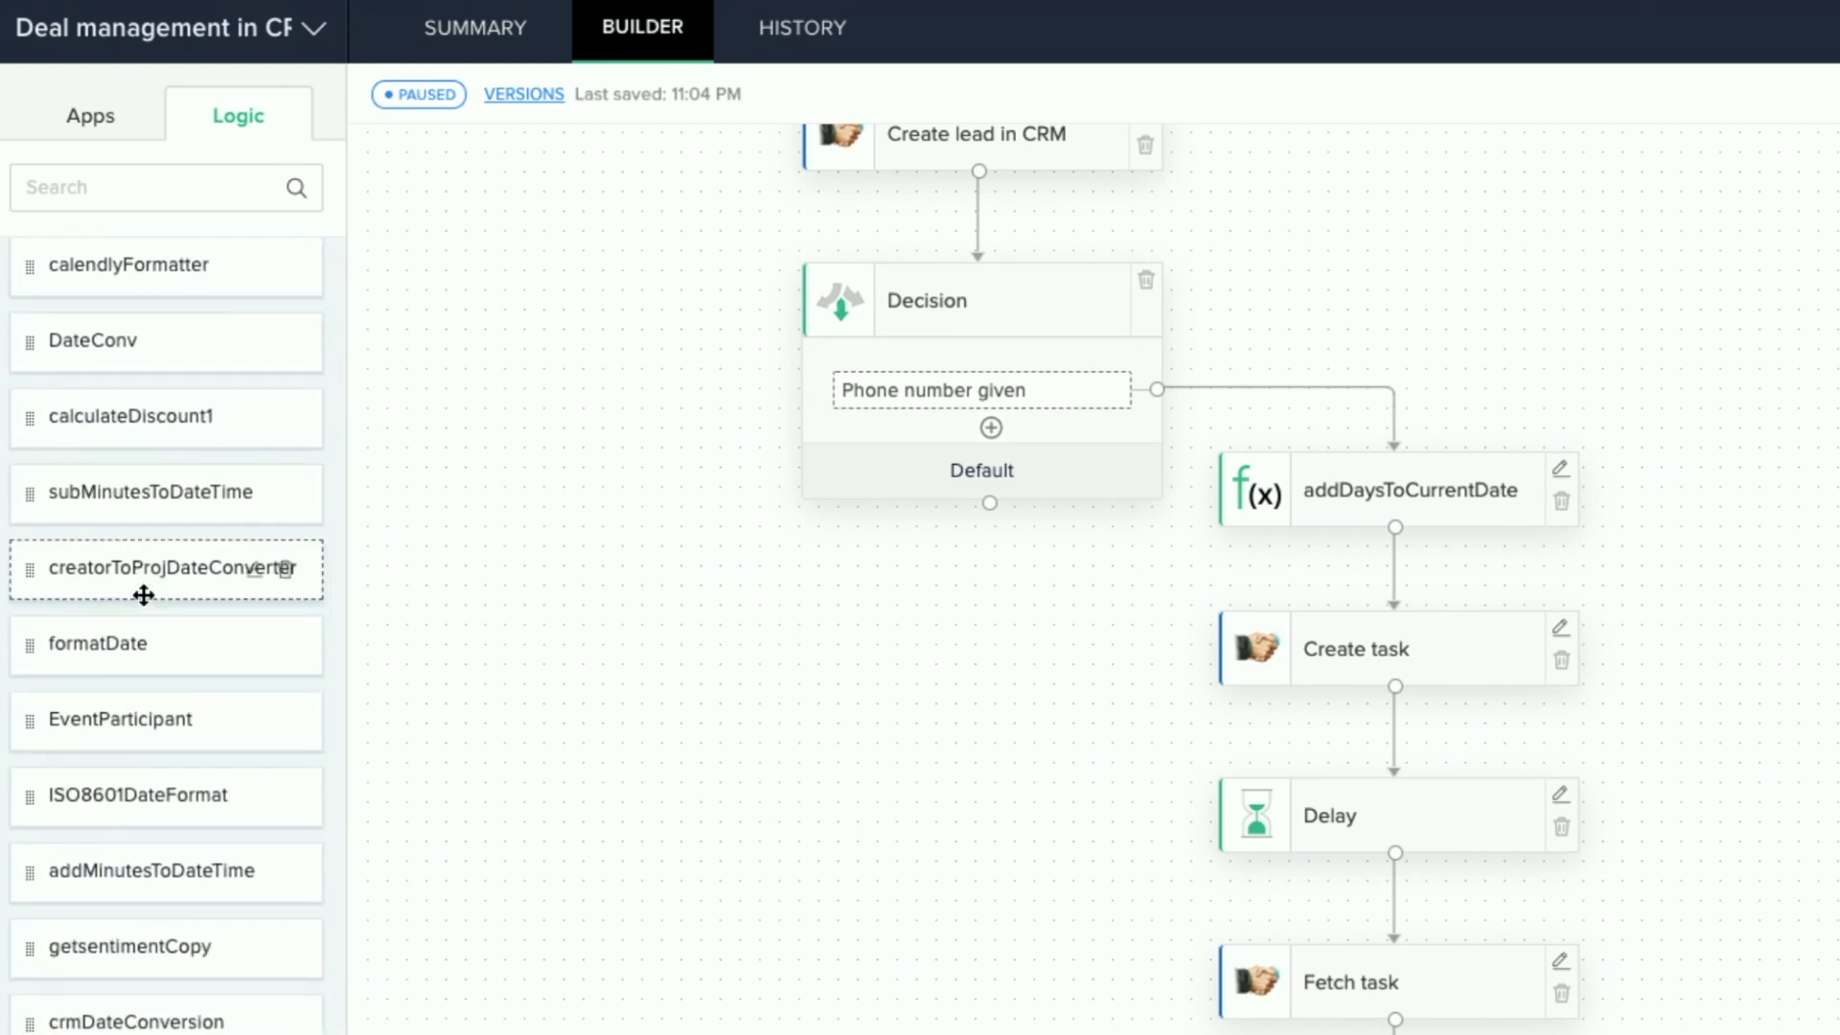
pyautogui.scroll(-6, 144, 595)
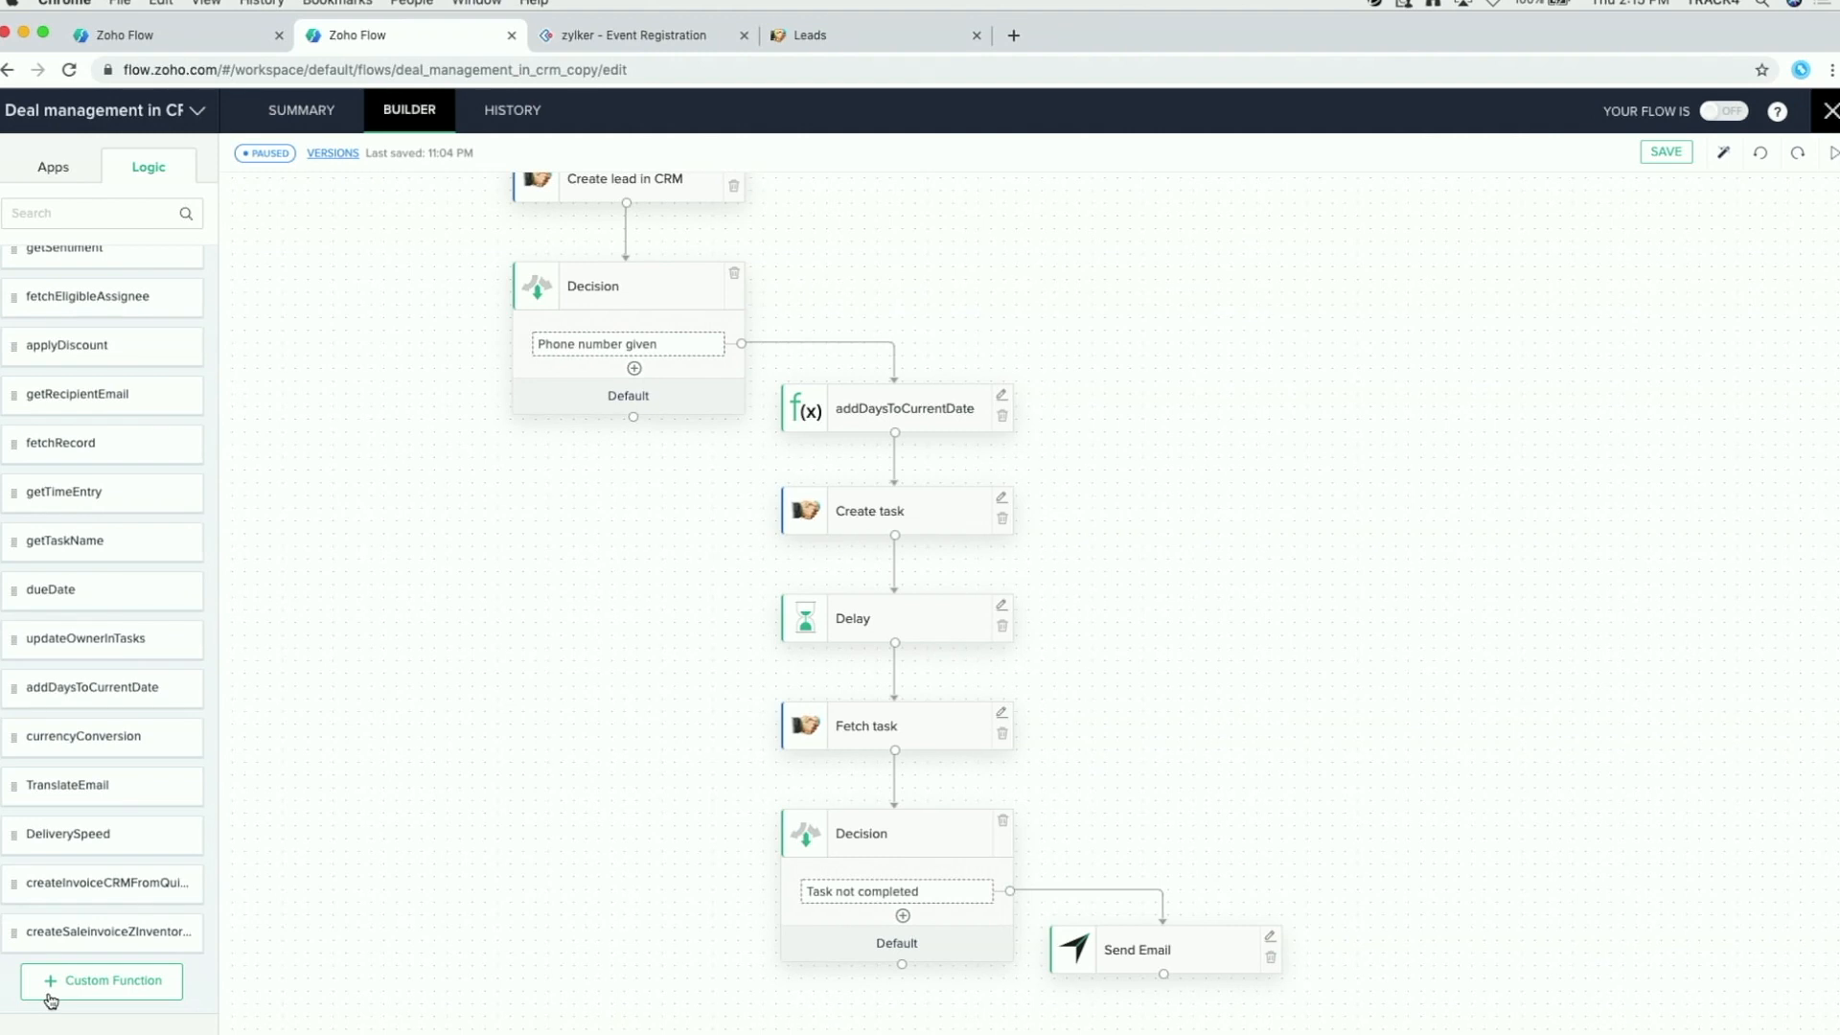
pyautogui.click(102, 996)
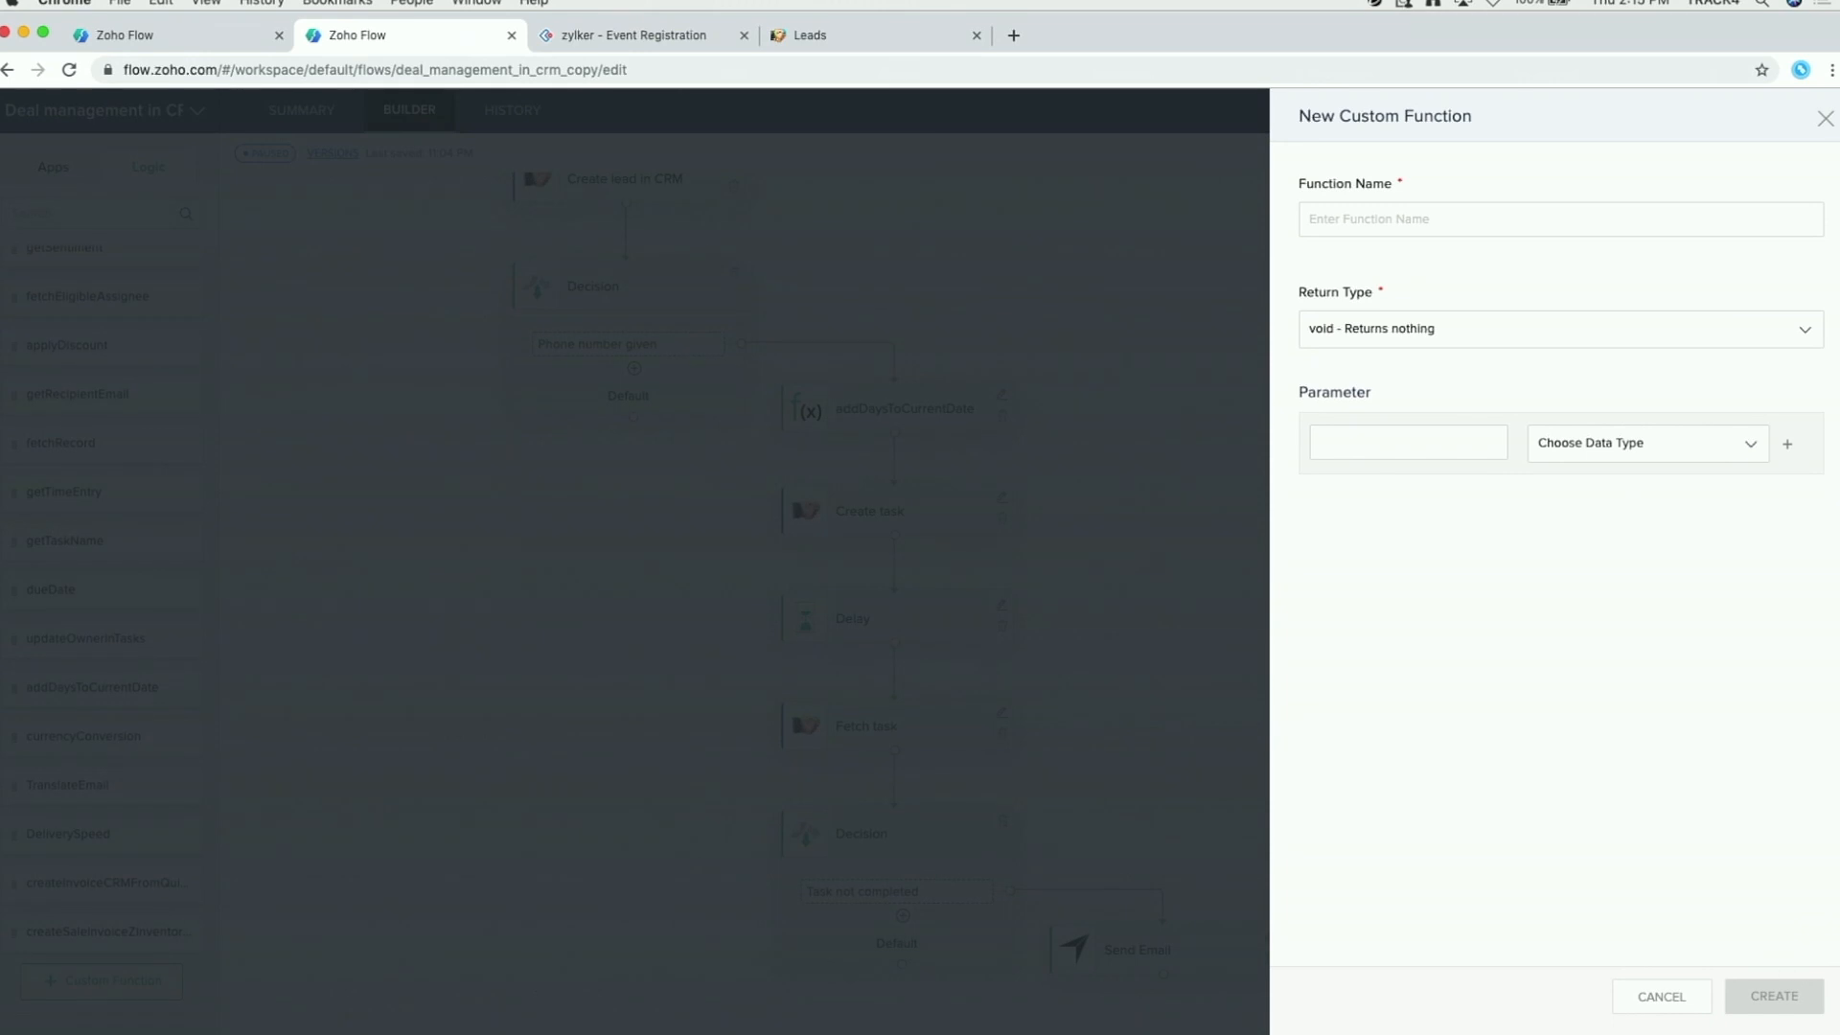
pyautogui.click(1826, 118)
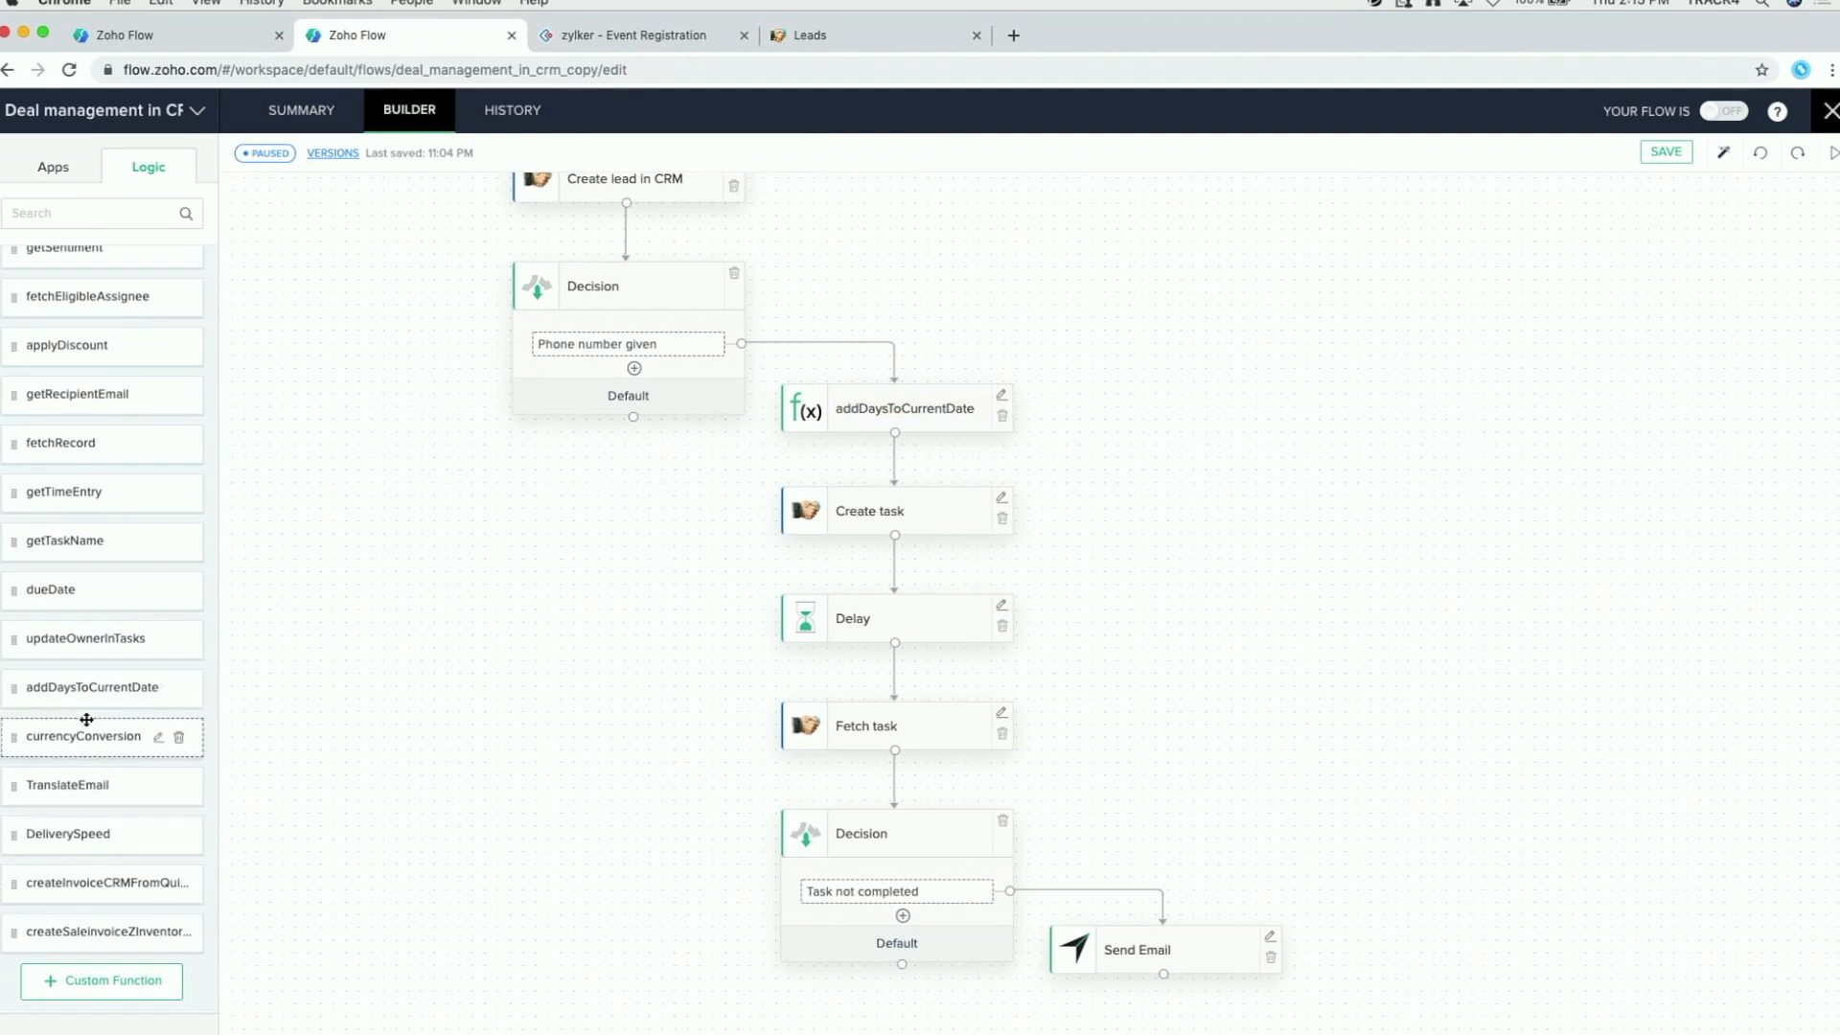
pyautogui.click(161, 689)
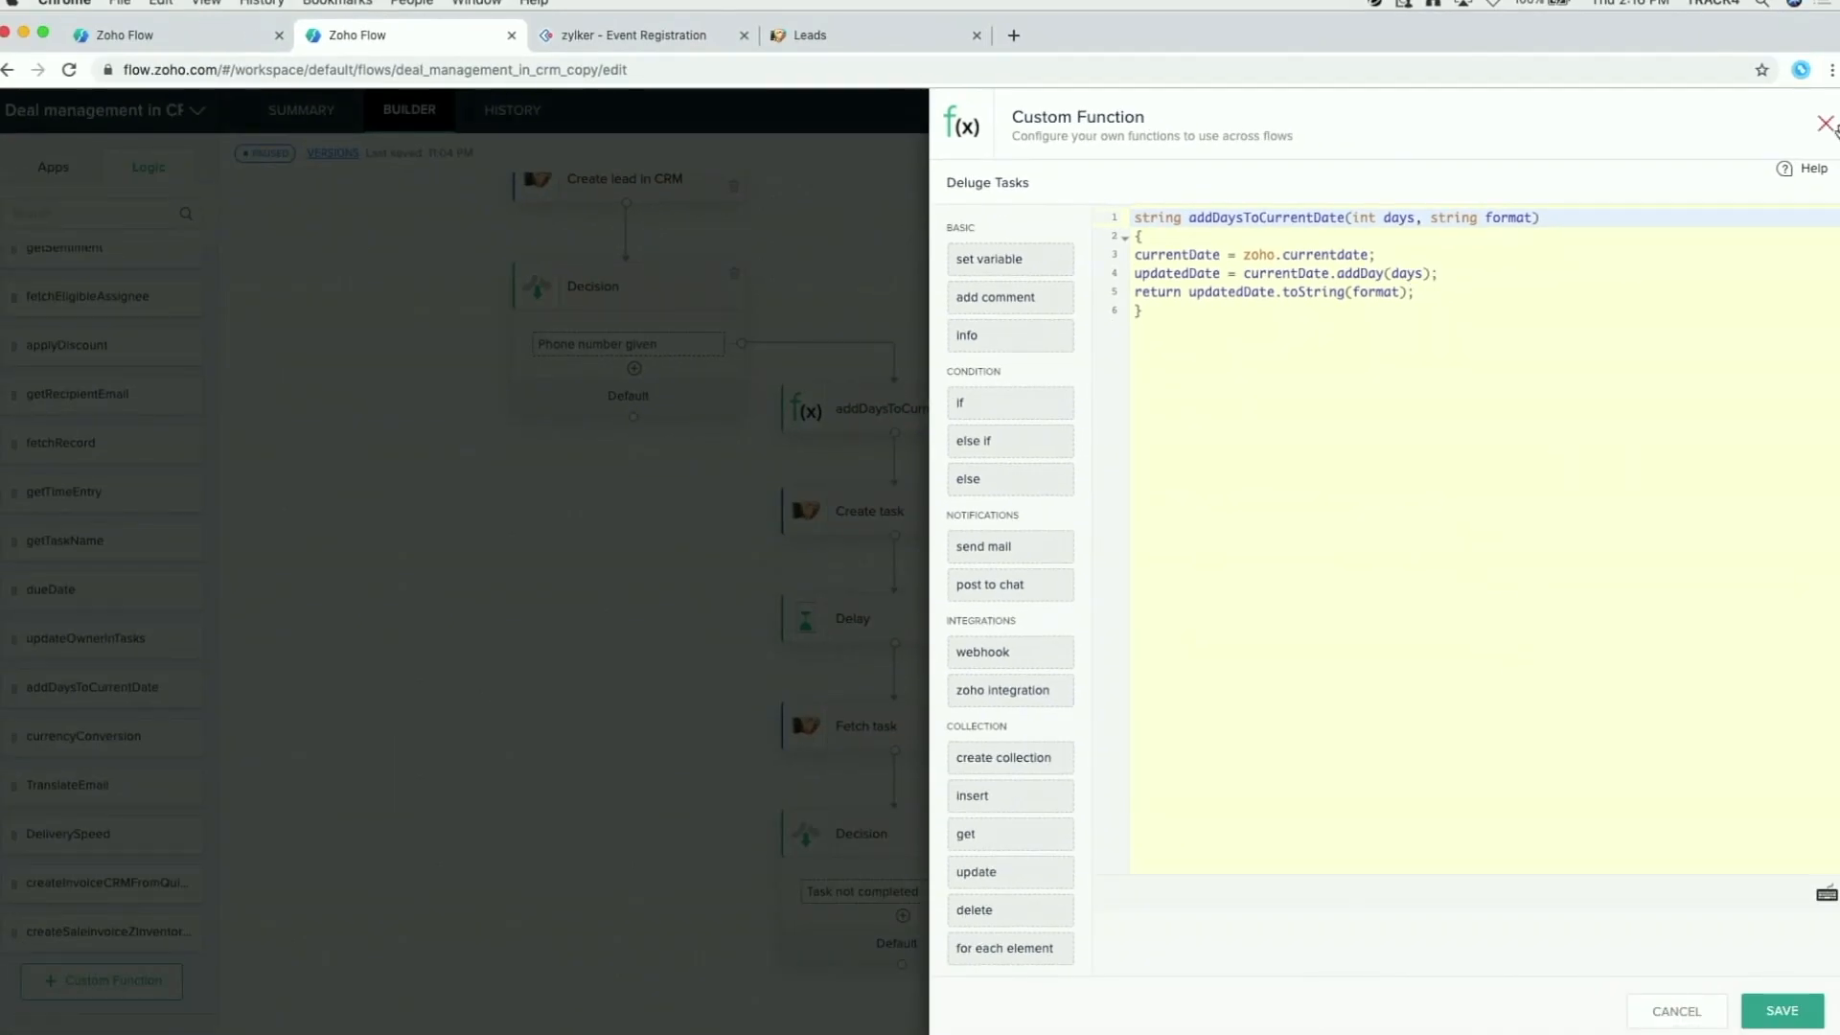
pyautogui.click(1825, 124)
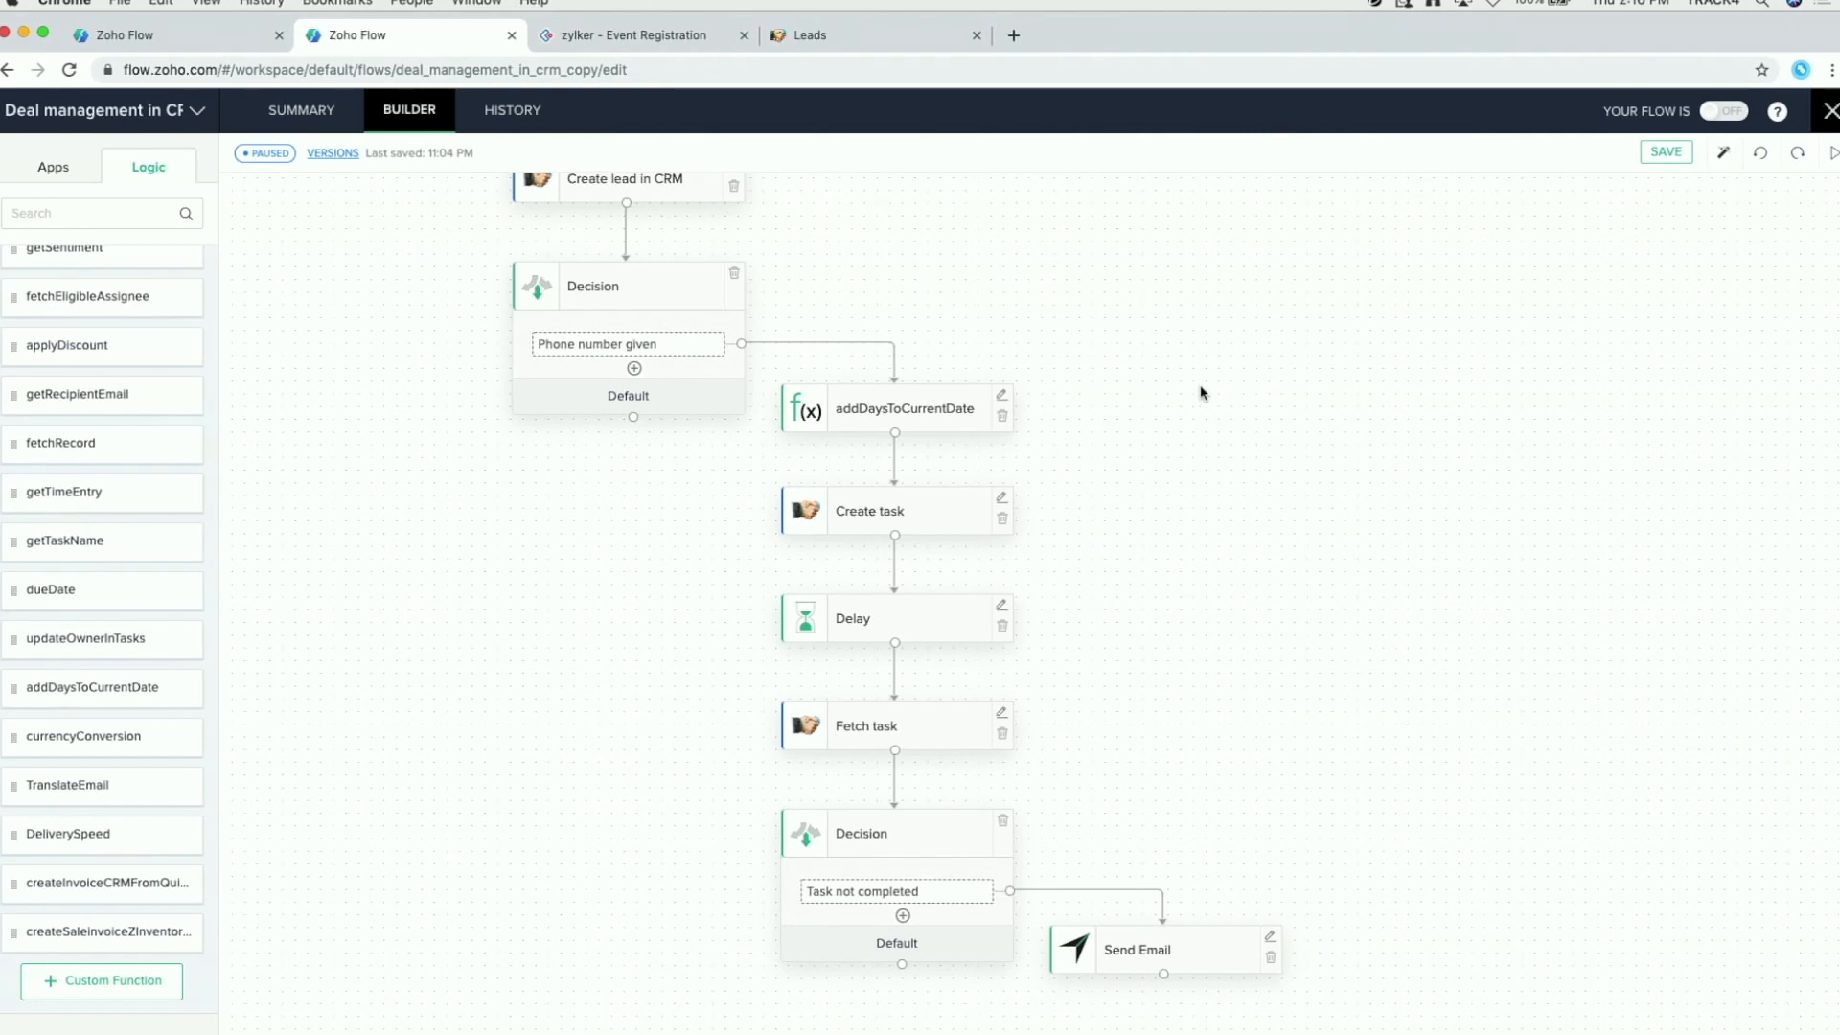
pyautogui.click(1001, 395)
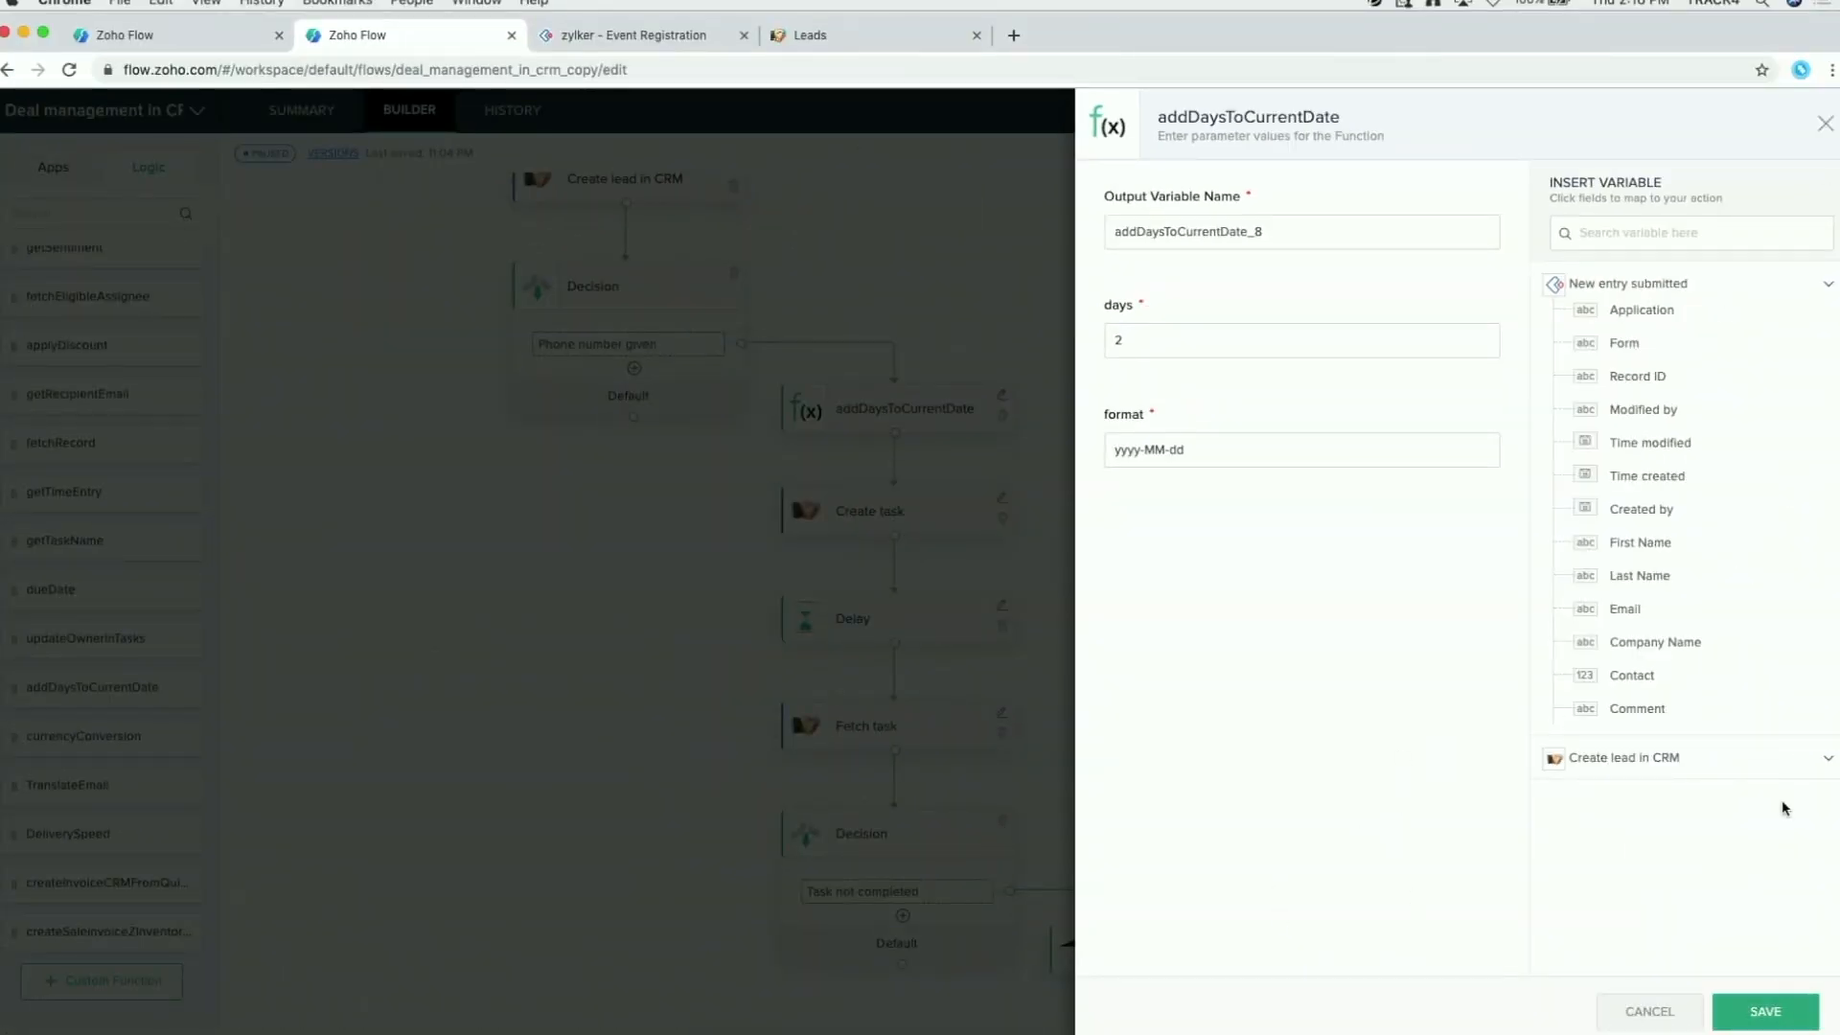
pyautogui.click(1824, 123)
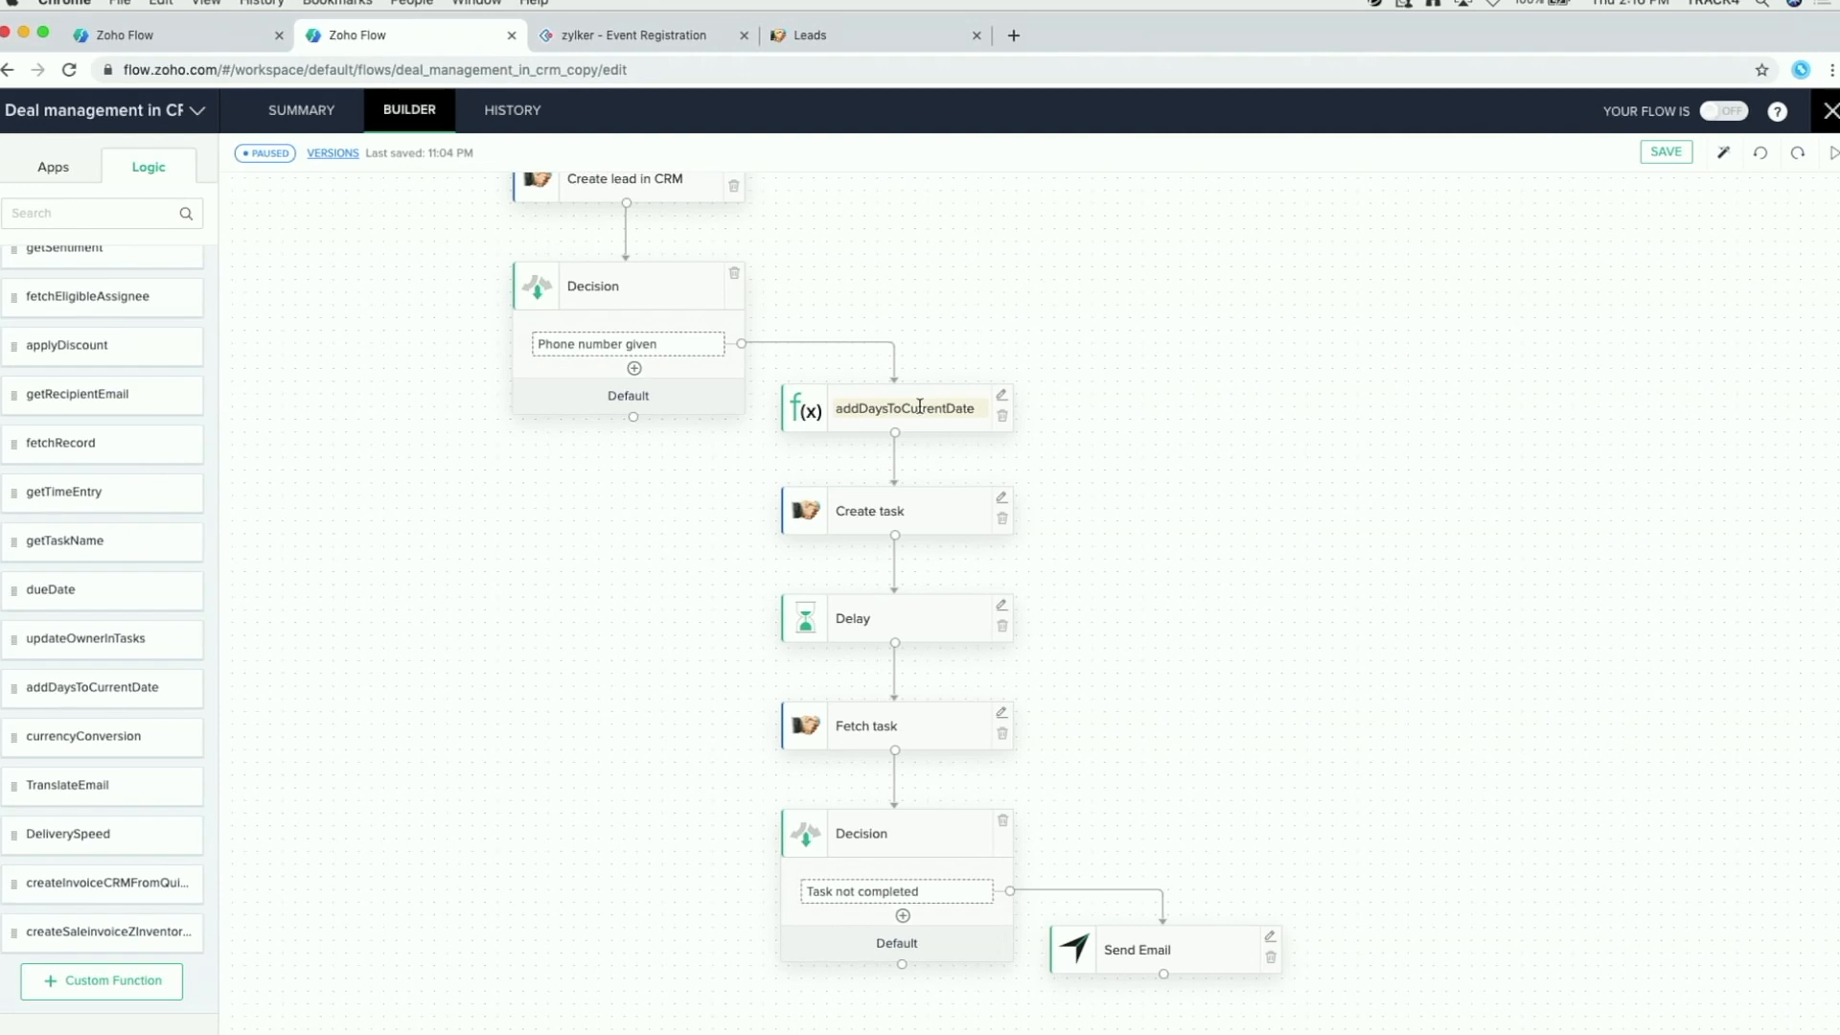
pyautogui.scroll(-1, 1214, 447)
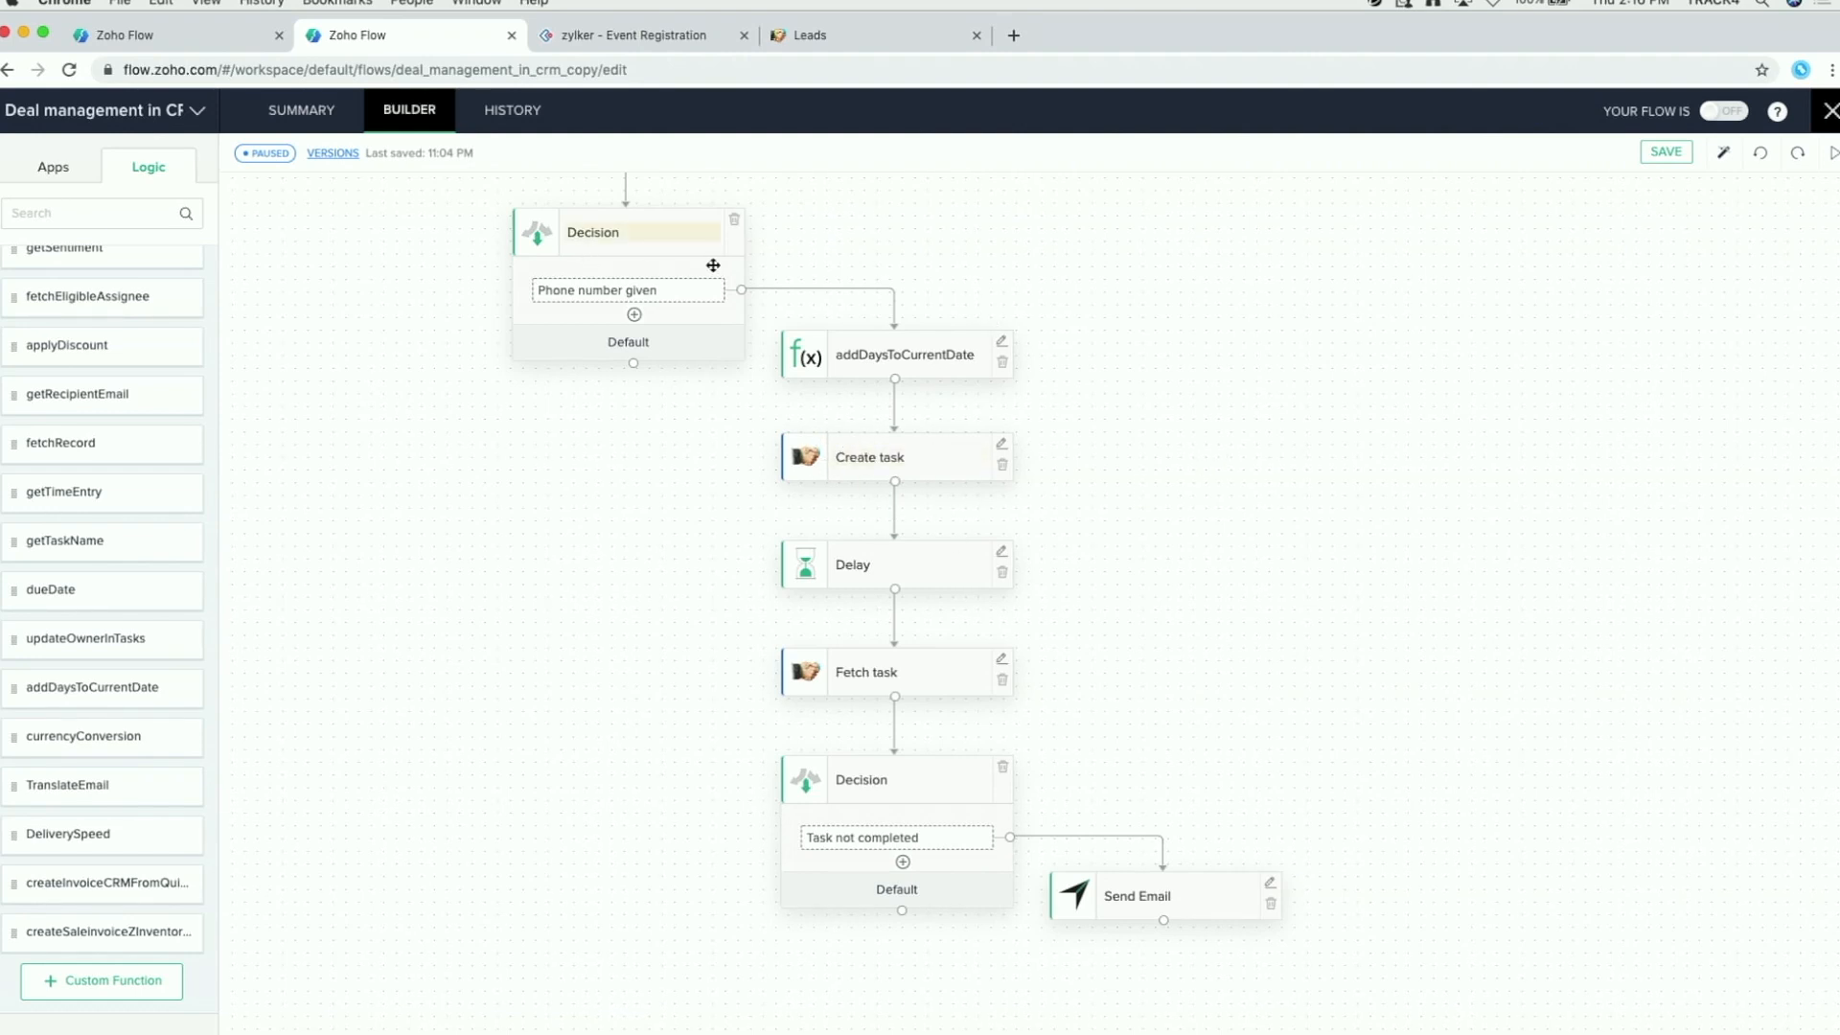
pyautogui.moveTo(889, 300)
pyautogui.scroll(-1, 1070, 521)
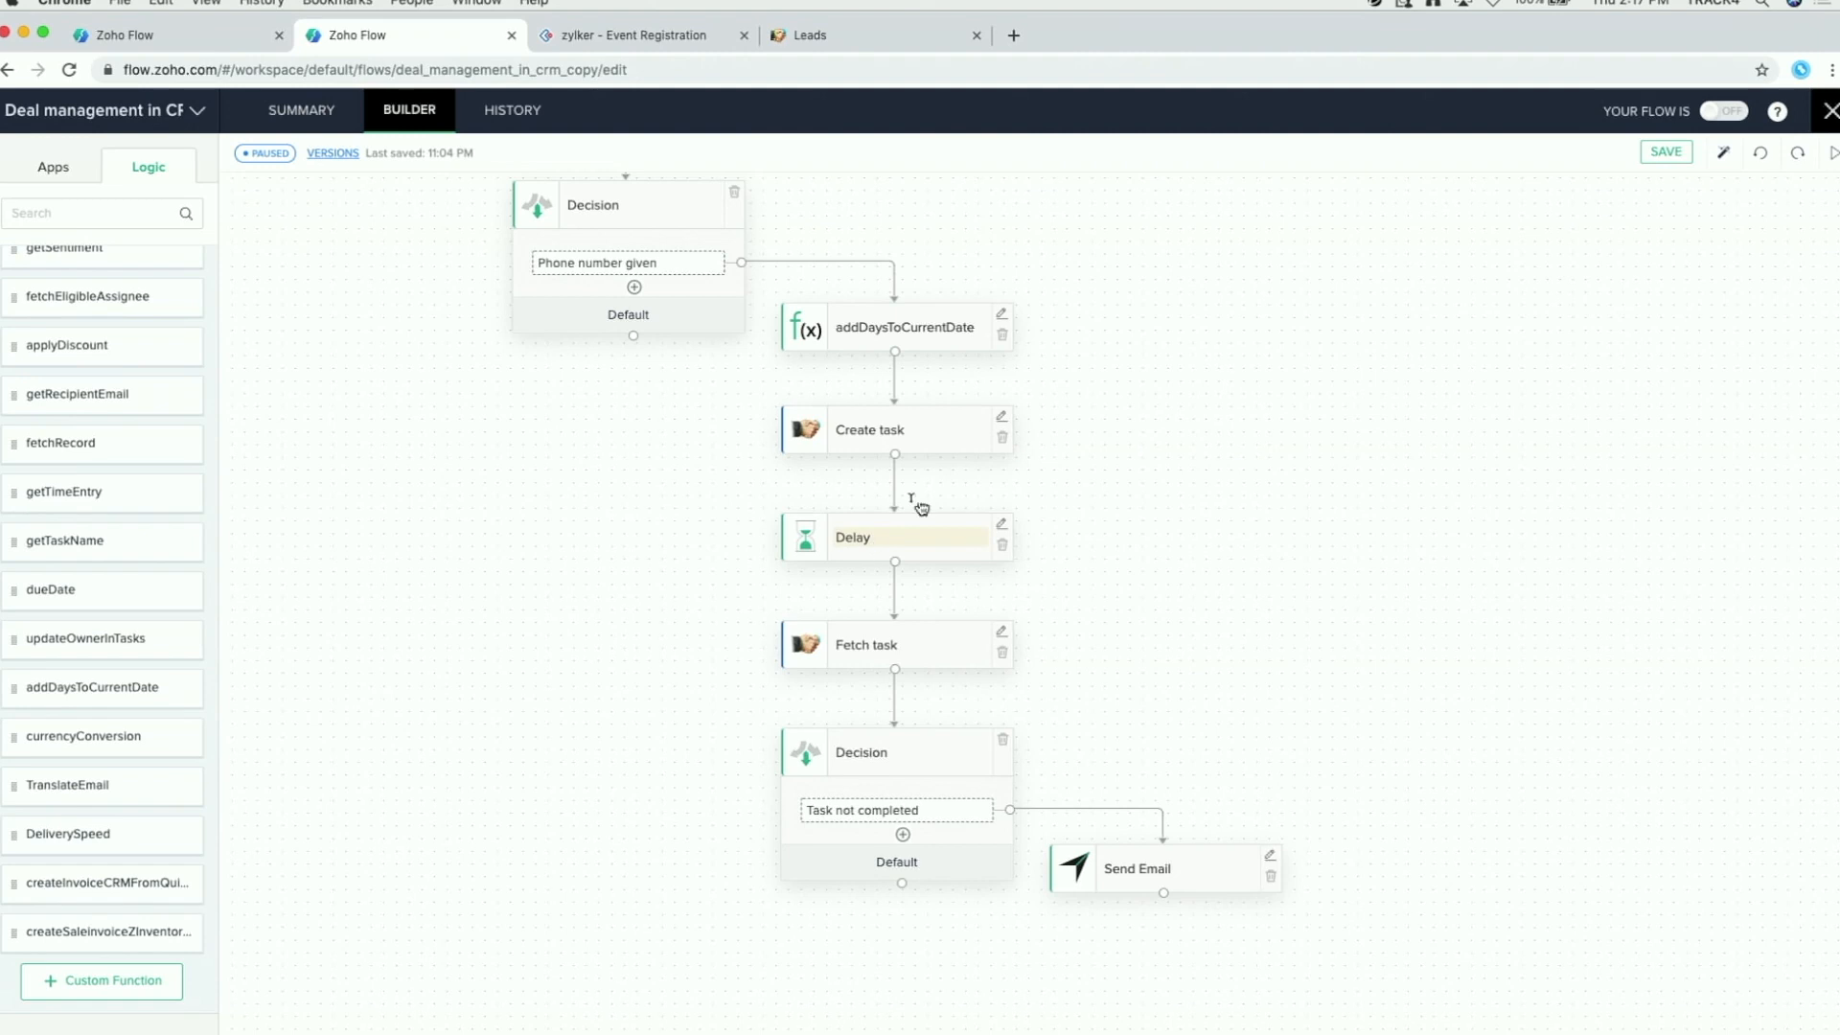
# Step: Inspect the Delay step's settings, then expand Flow Control to show Set Variable, Decision and Delay
pyautogui.click(1001, 525)
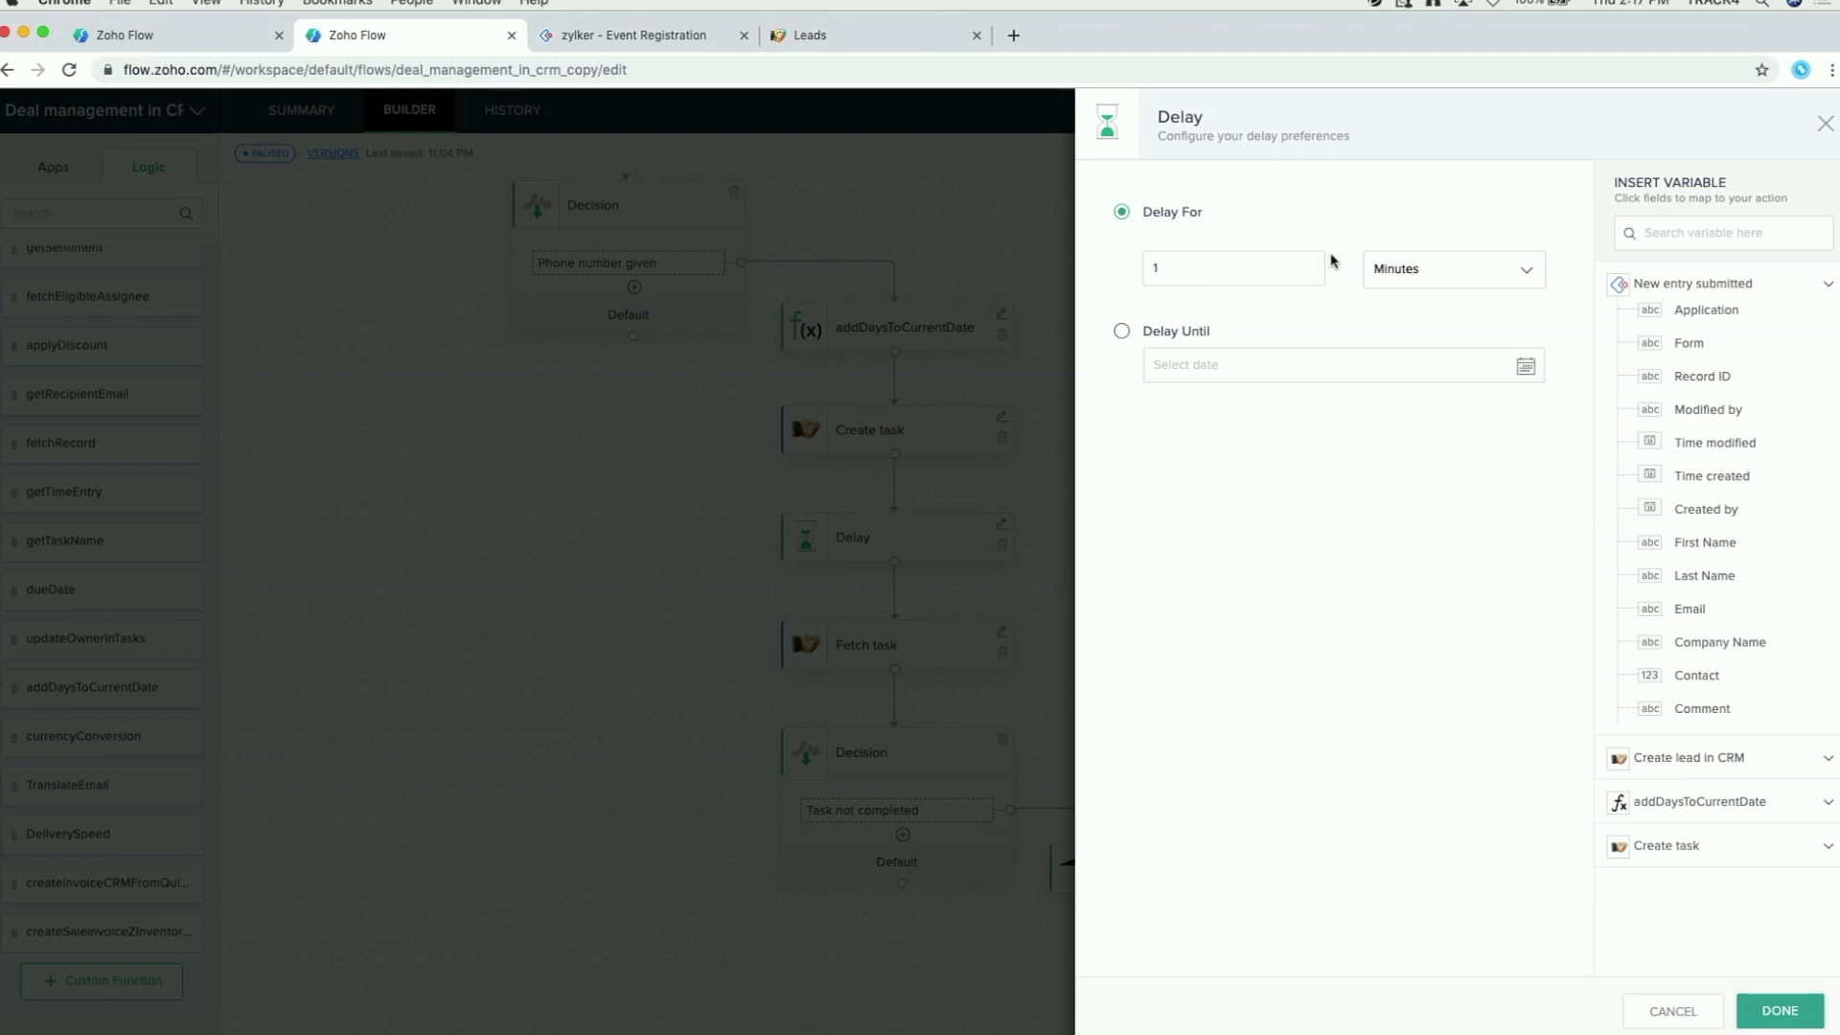
pyautogui.click(1822, 130)
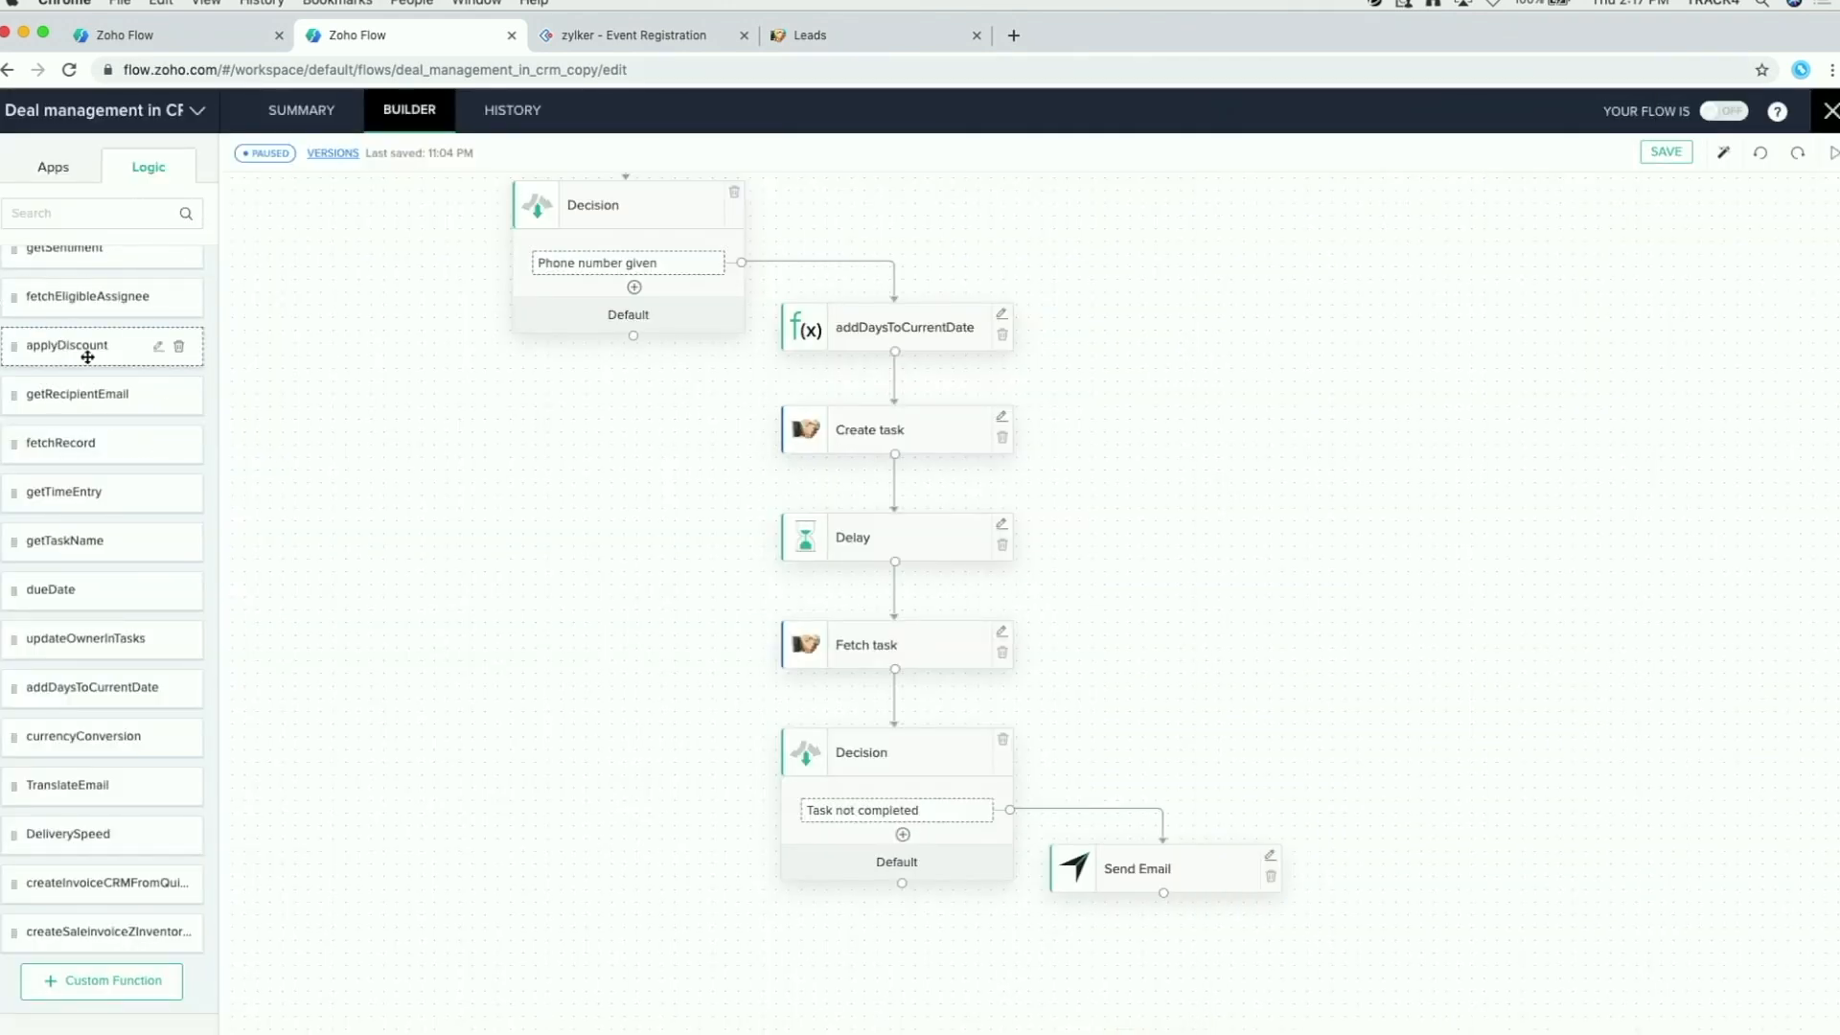
pyautogui.scroll(10, 87, 356)
pyautogui.click(82, 278)
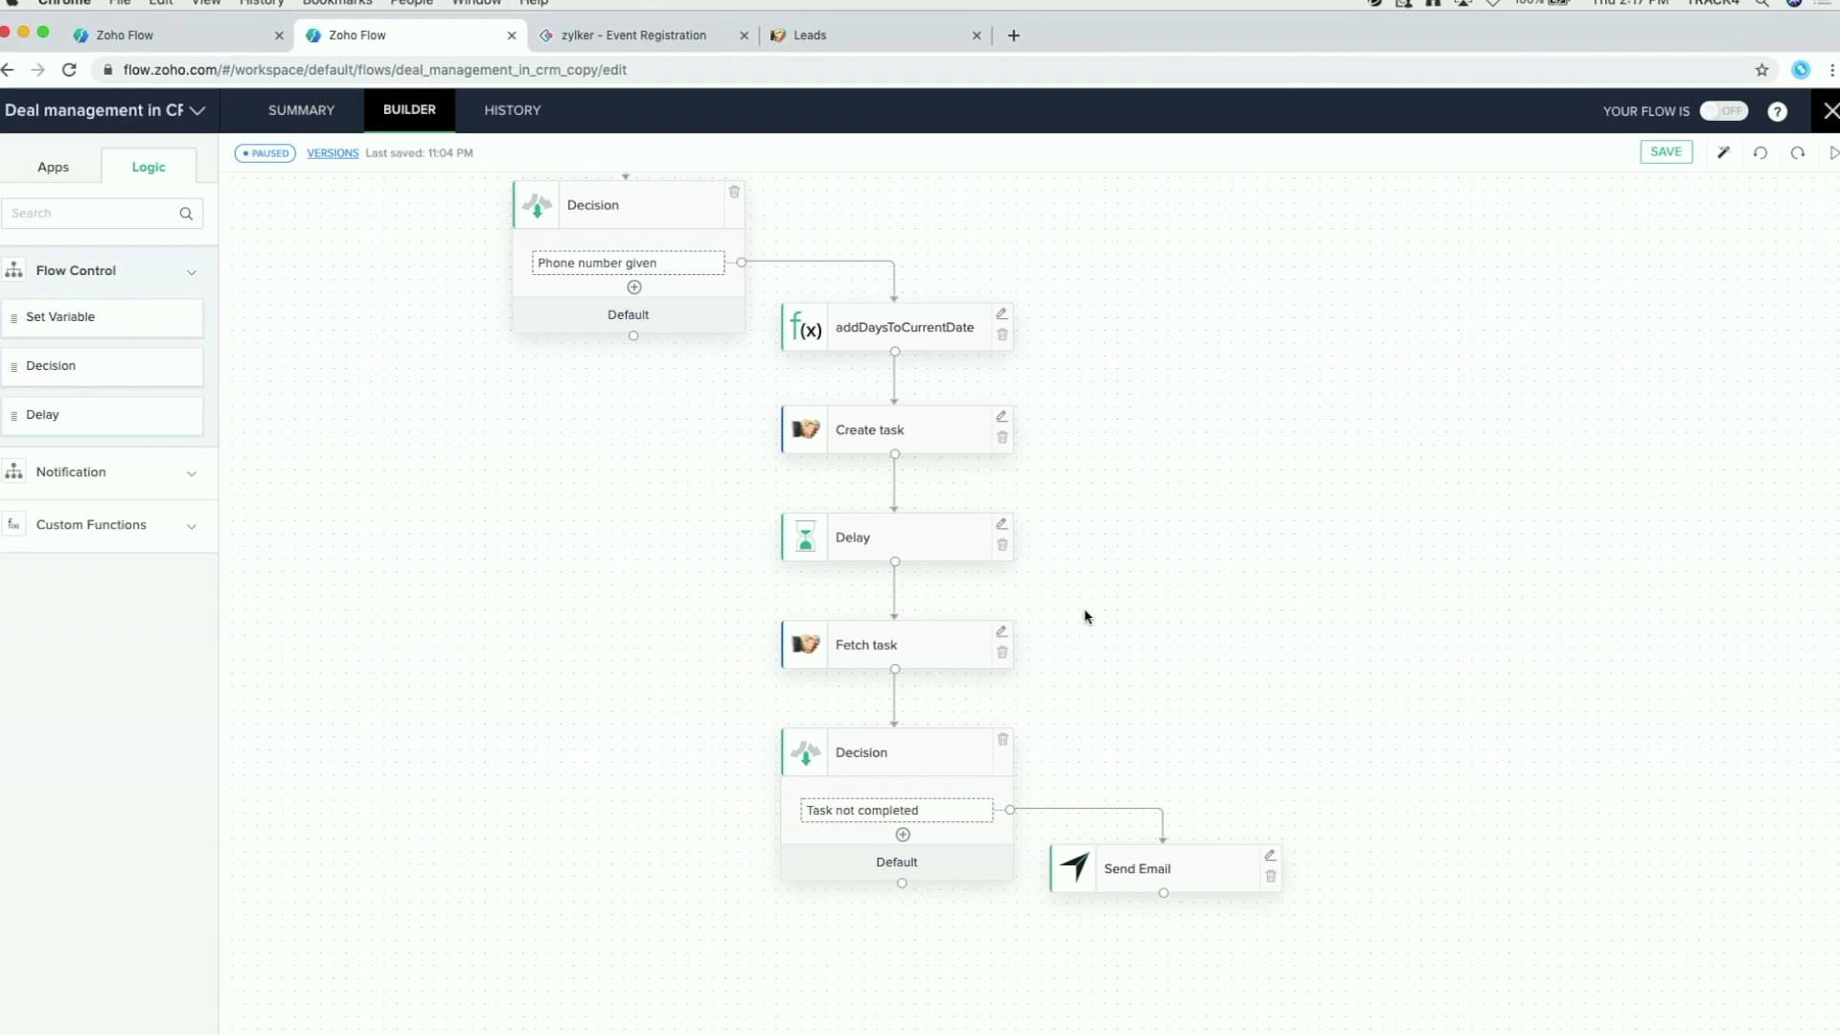
pyautogui.click(1001, 632)
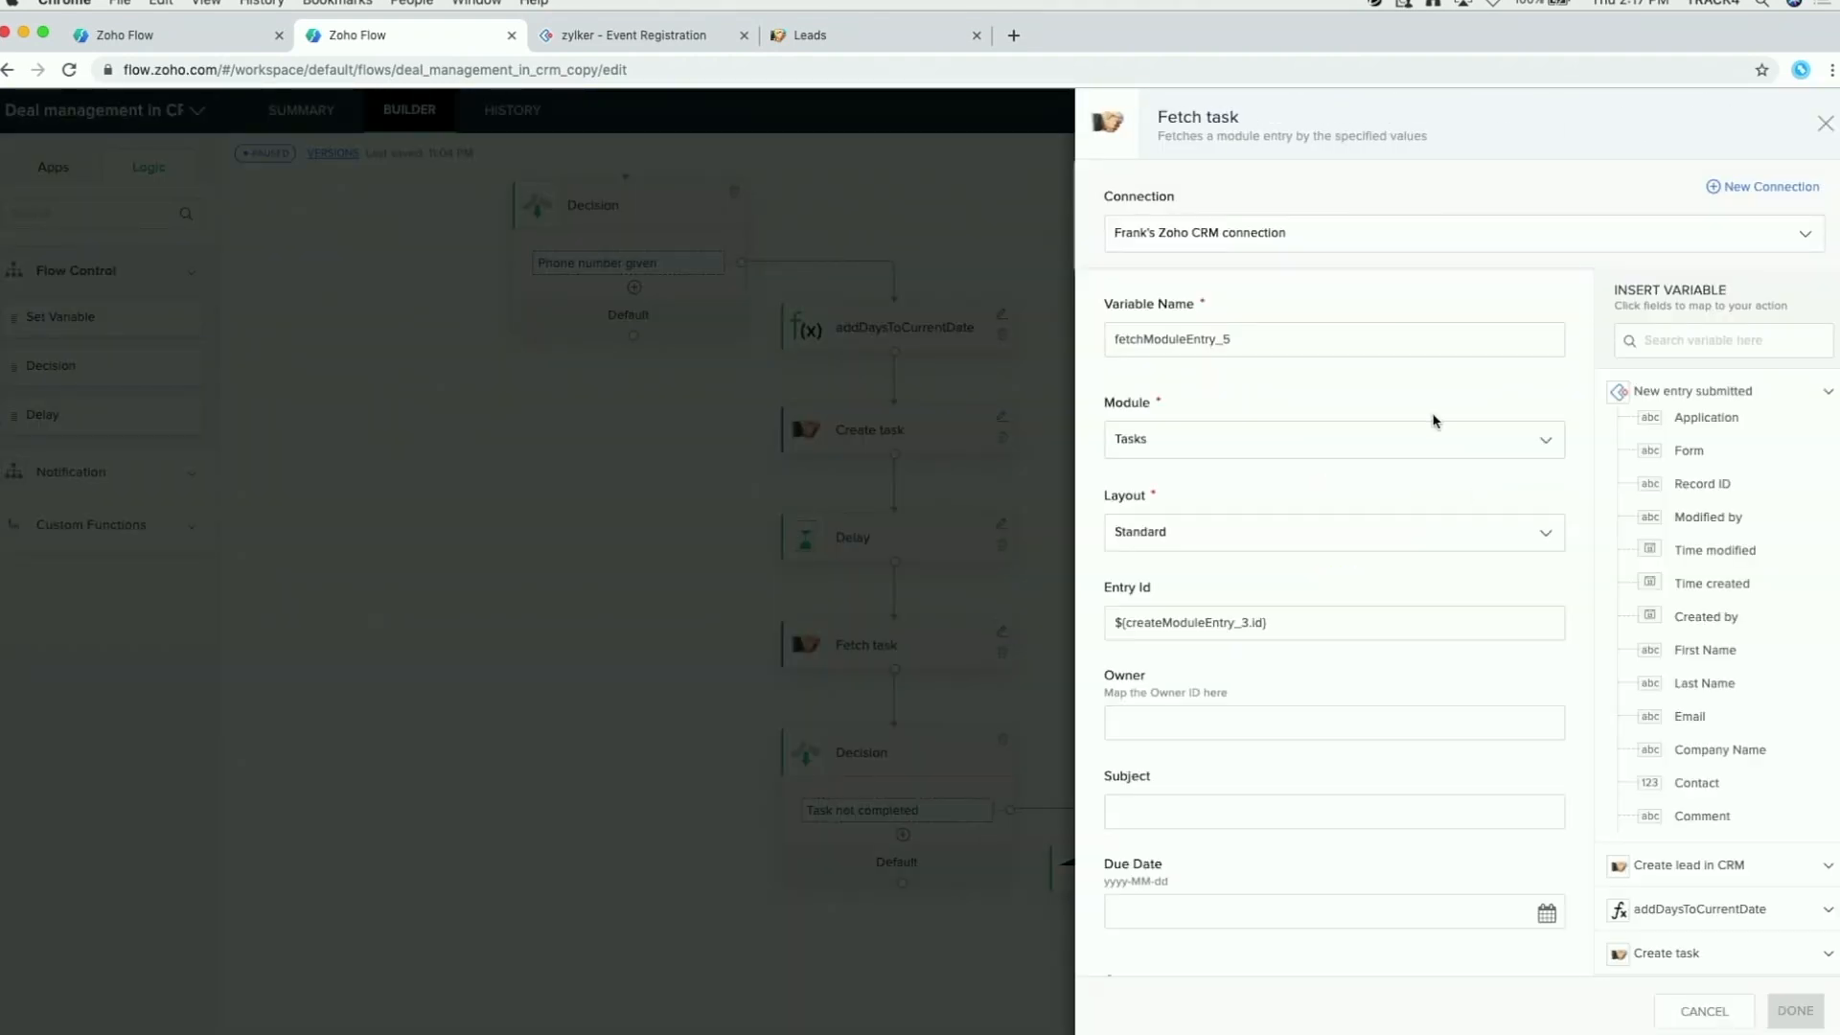
pyautogui.scroll(-1, 1377, 631)
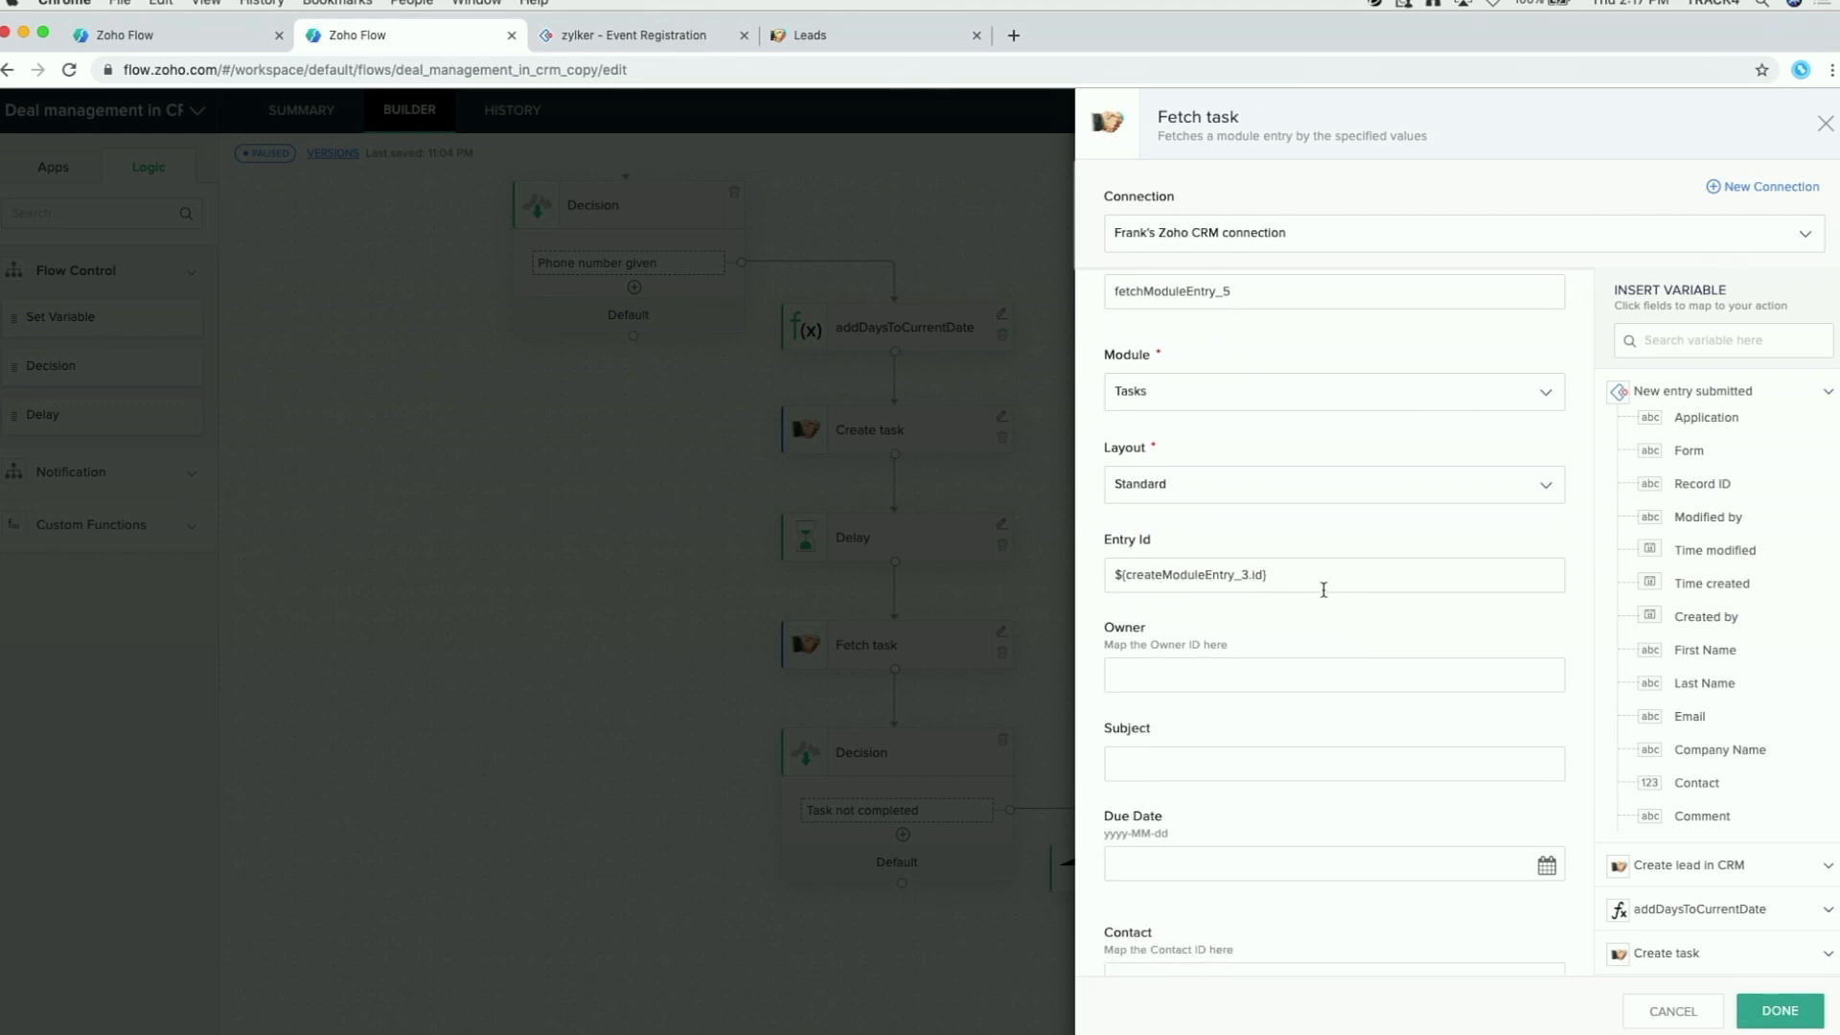
pyautogui.scroll(-2, 1407, 667)
pyautogui.click(1824, 122)
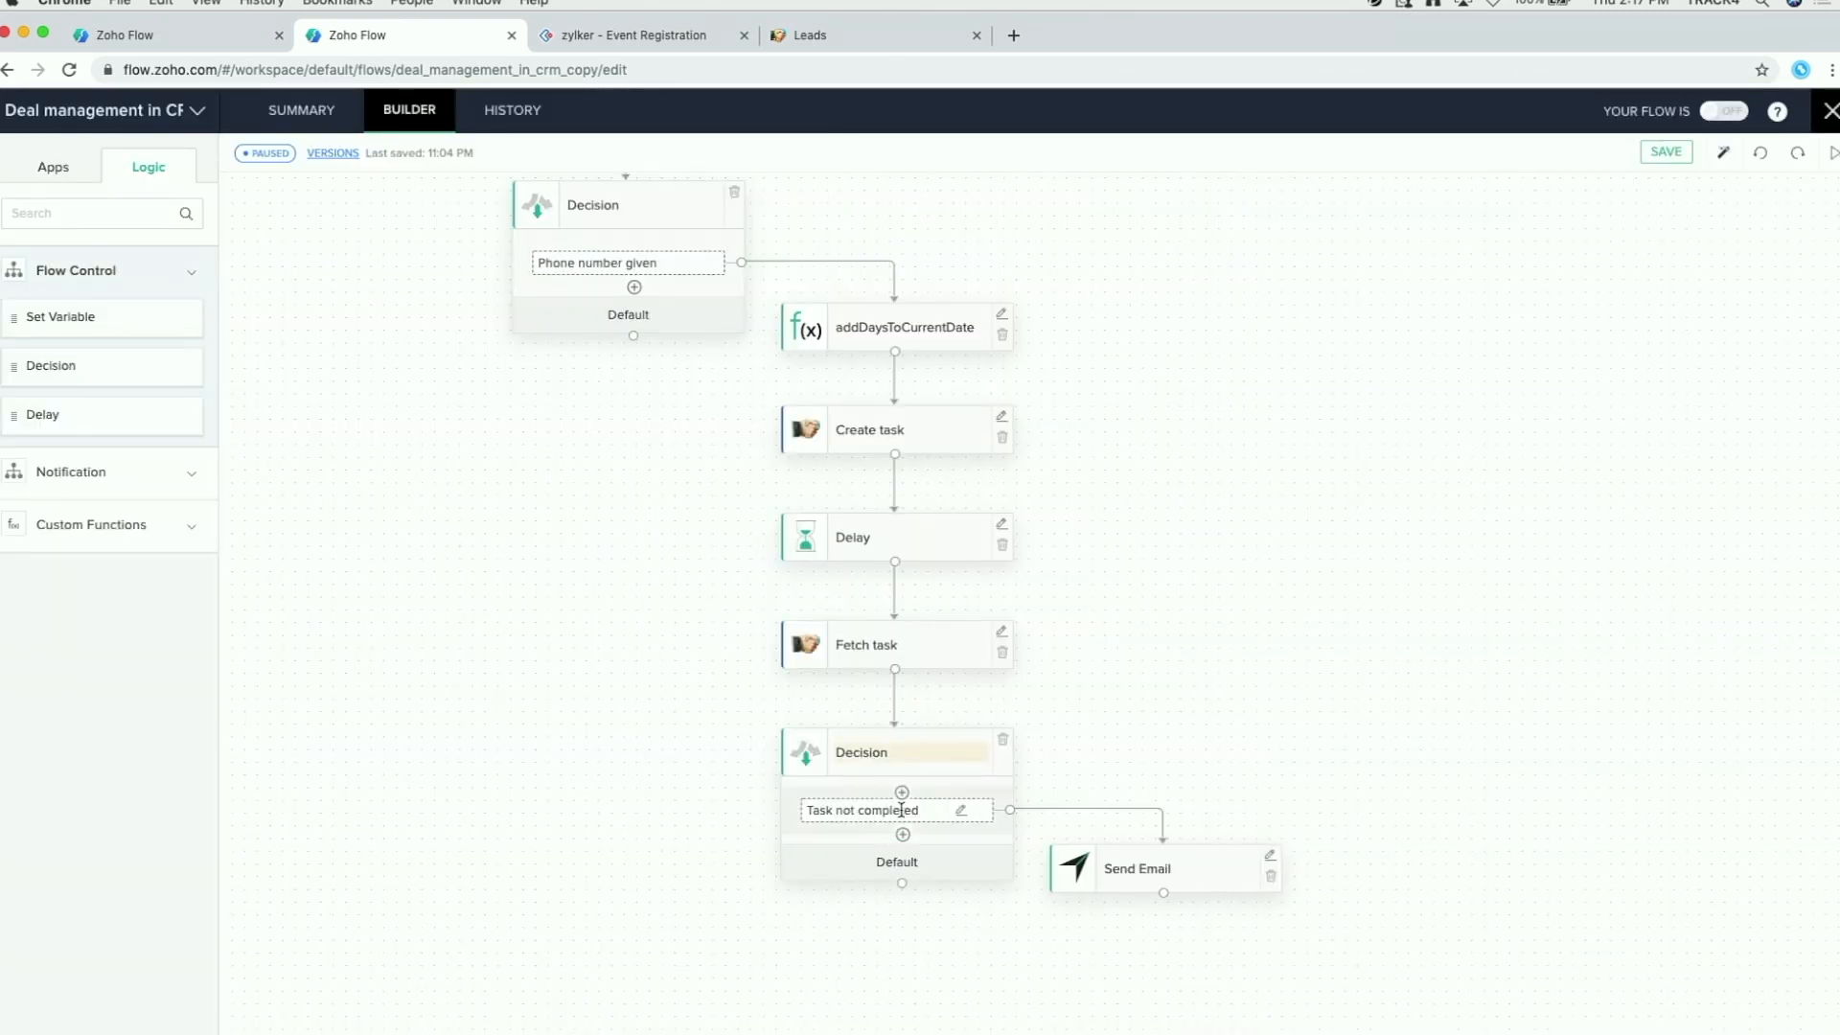
pyautogui.click(959, 813)
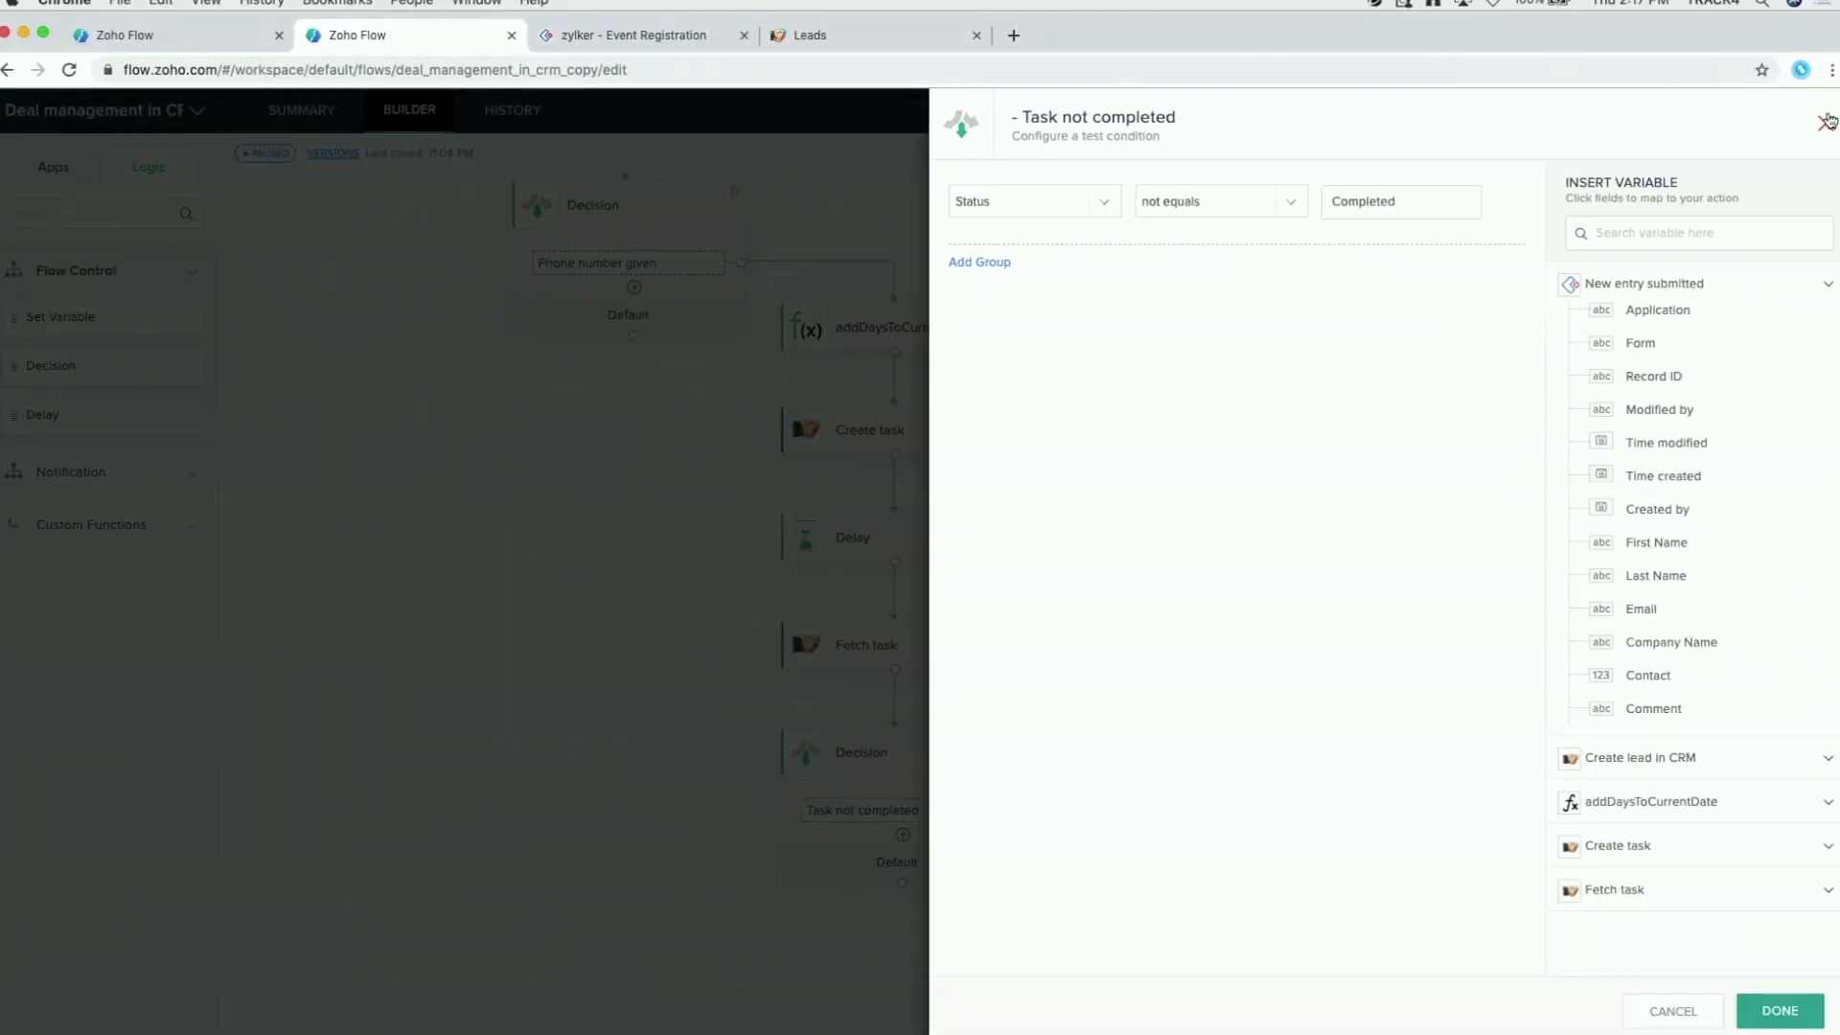
pyautogui.click(1825, 123)
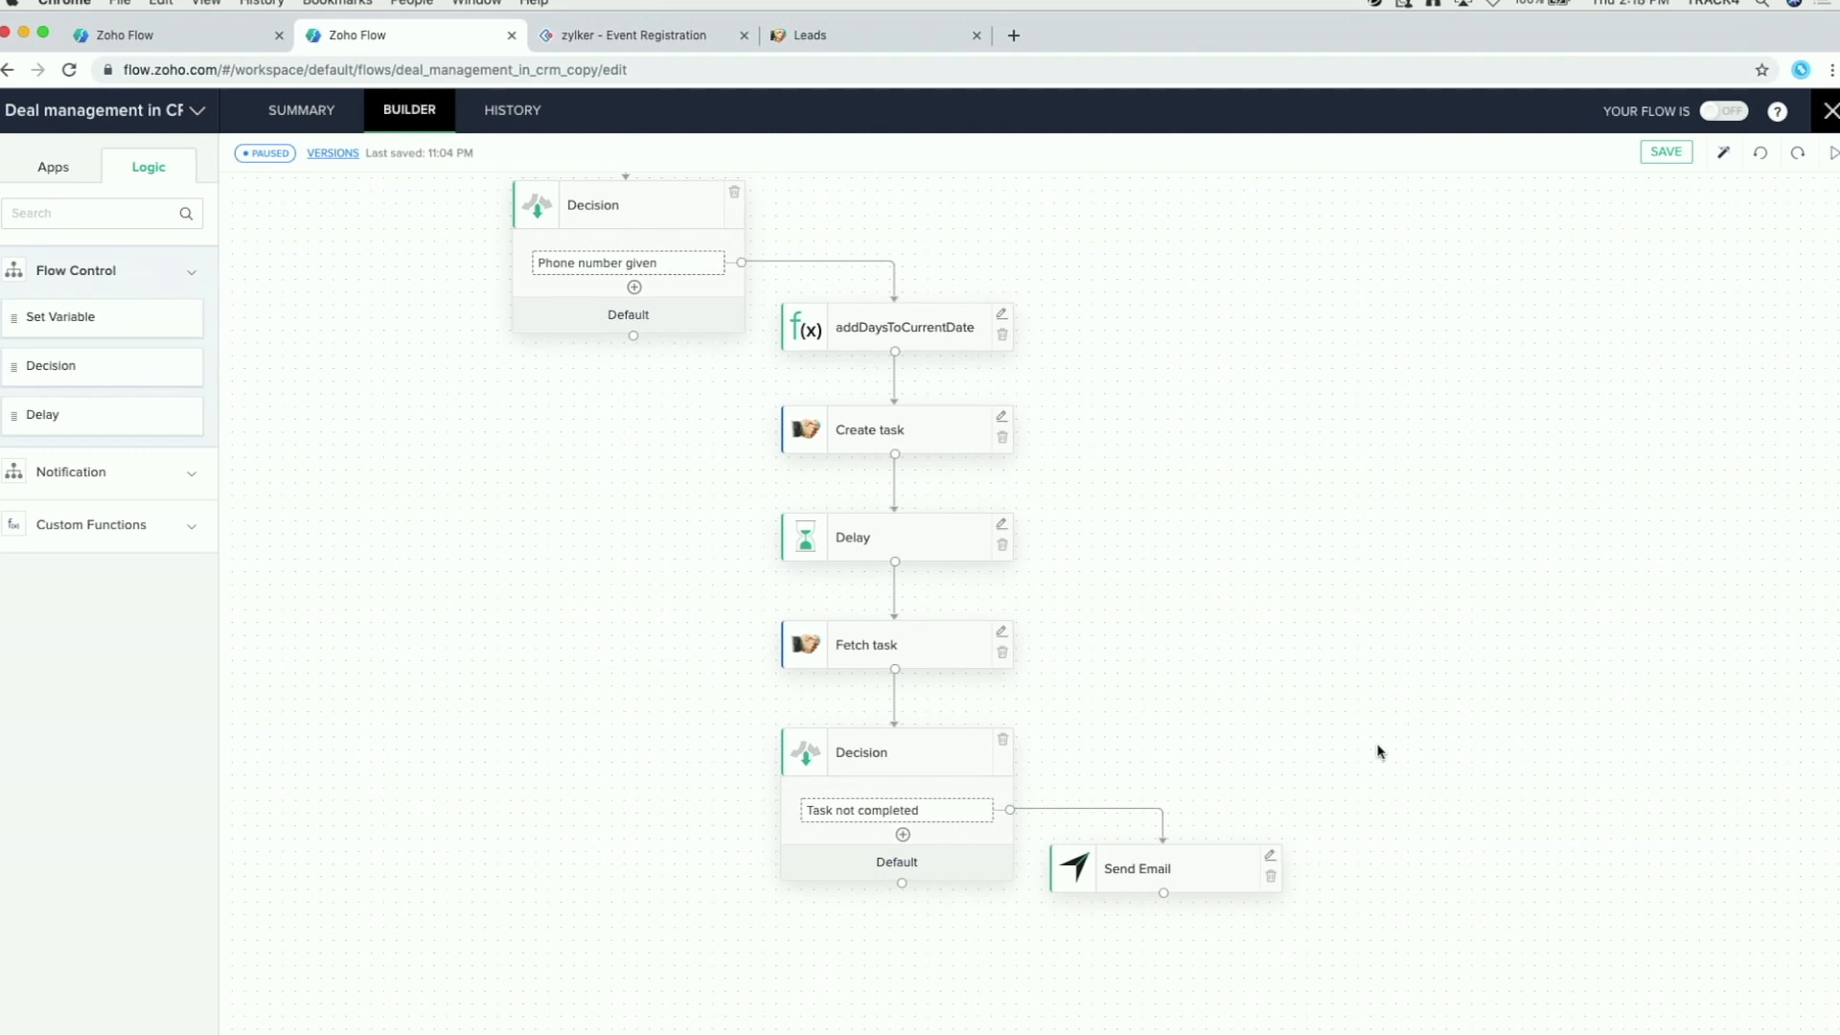
pyautogui.scroll(5, 1378, 751)
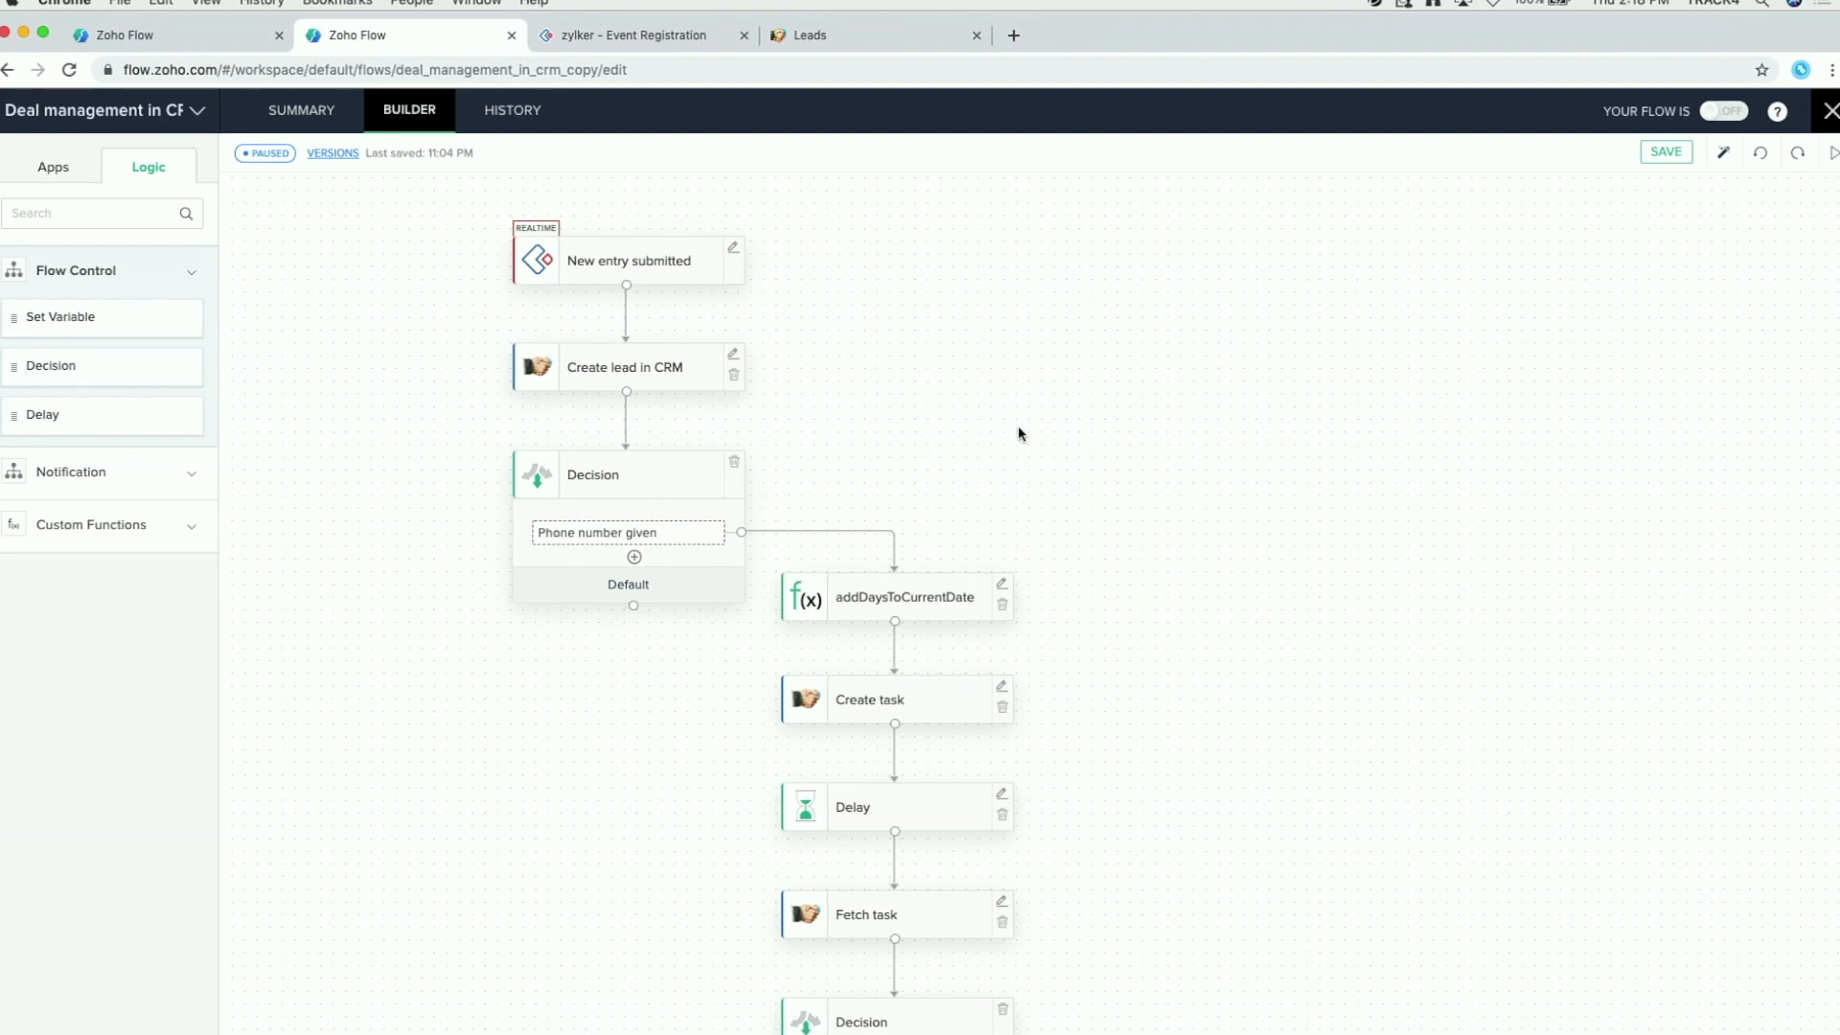
pyautogui.click(1833, 119)
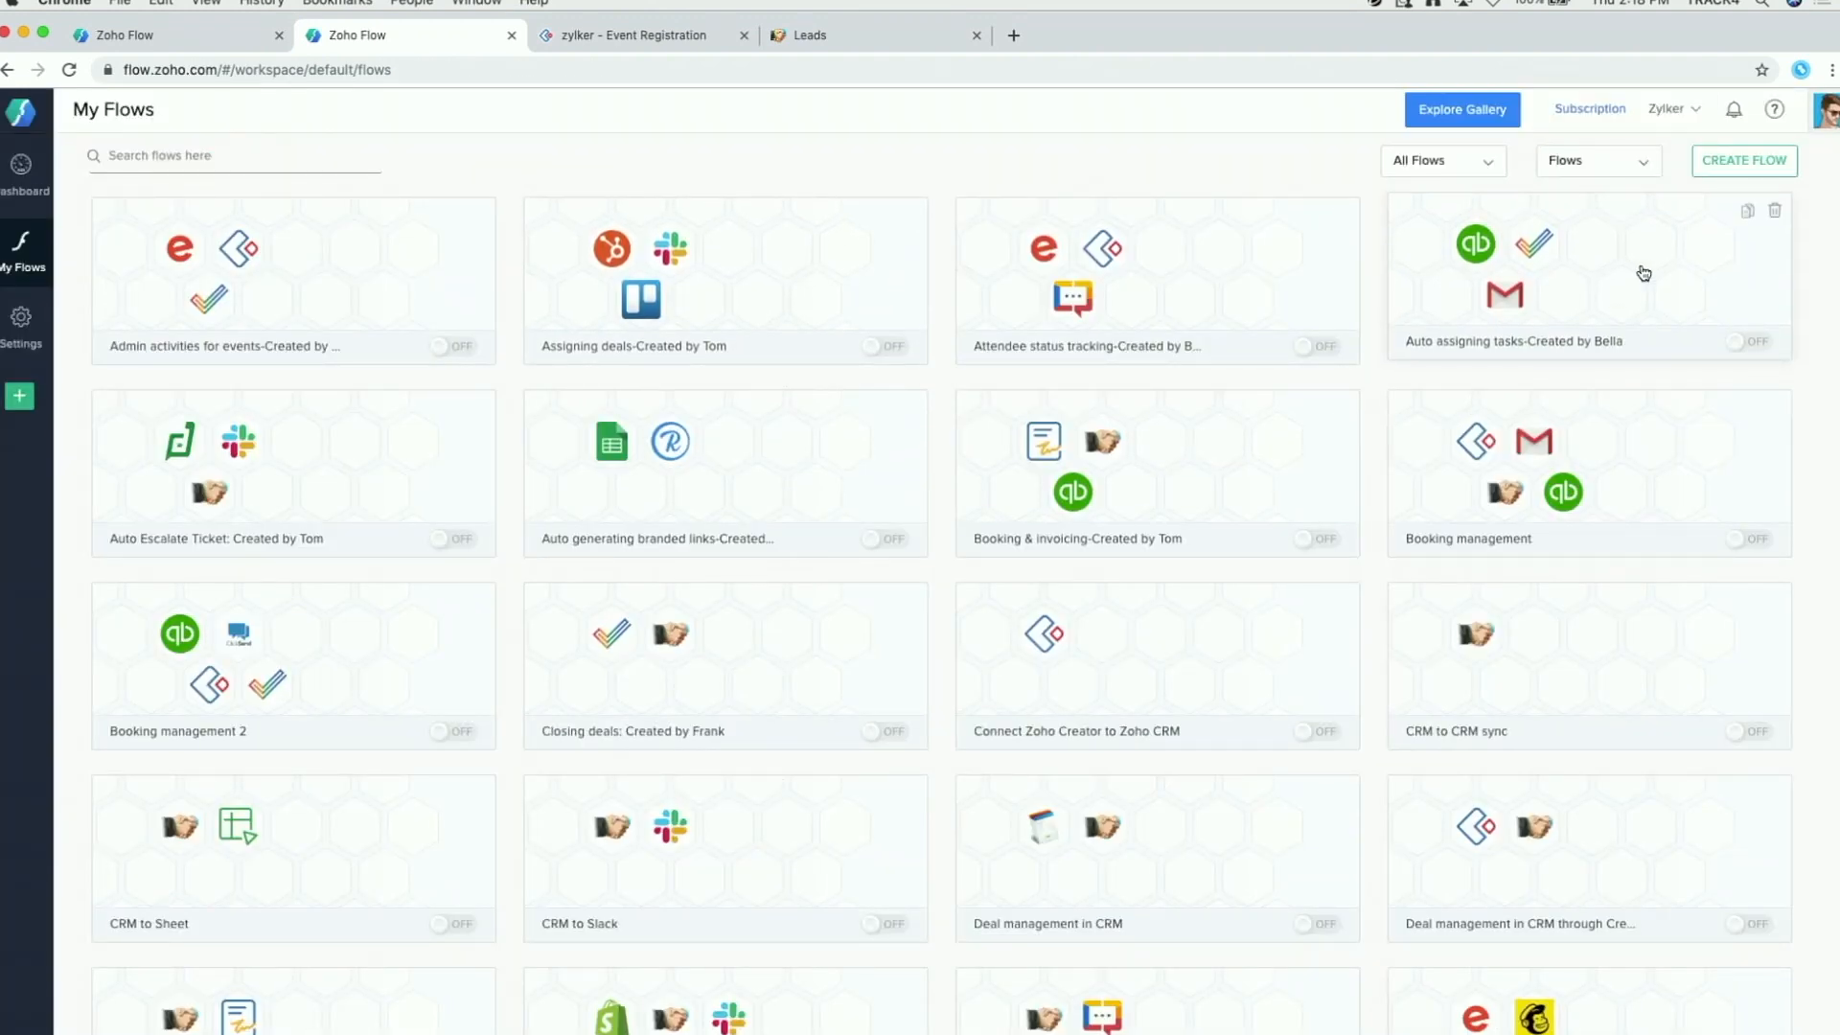
# Step: Check the account plan details panel, then go to Explore Gallery's featured flows
pyautogui.click(1828, 119)
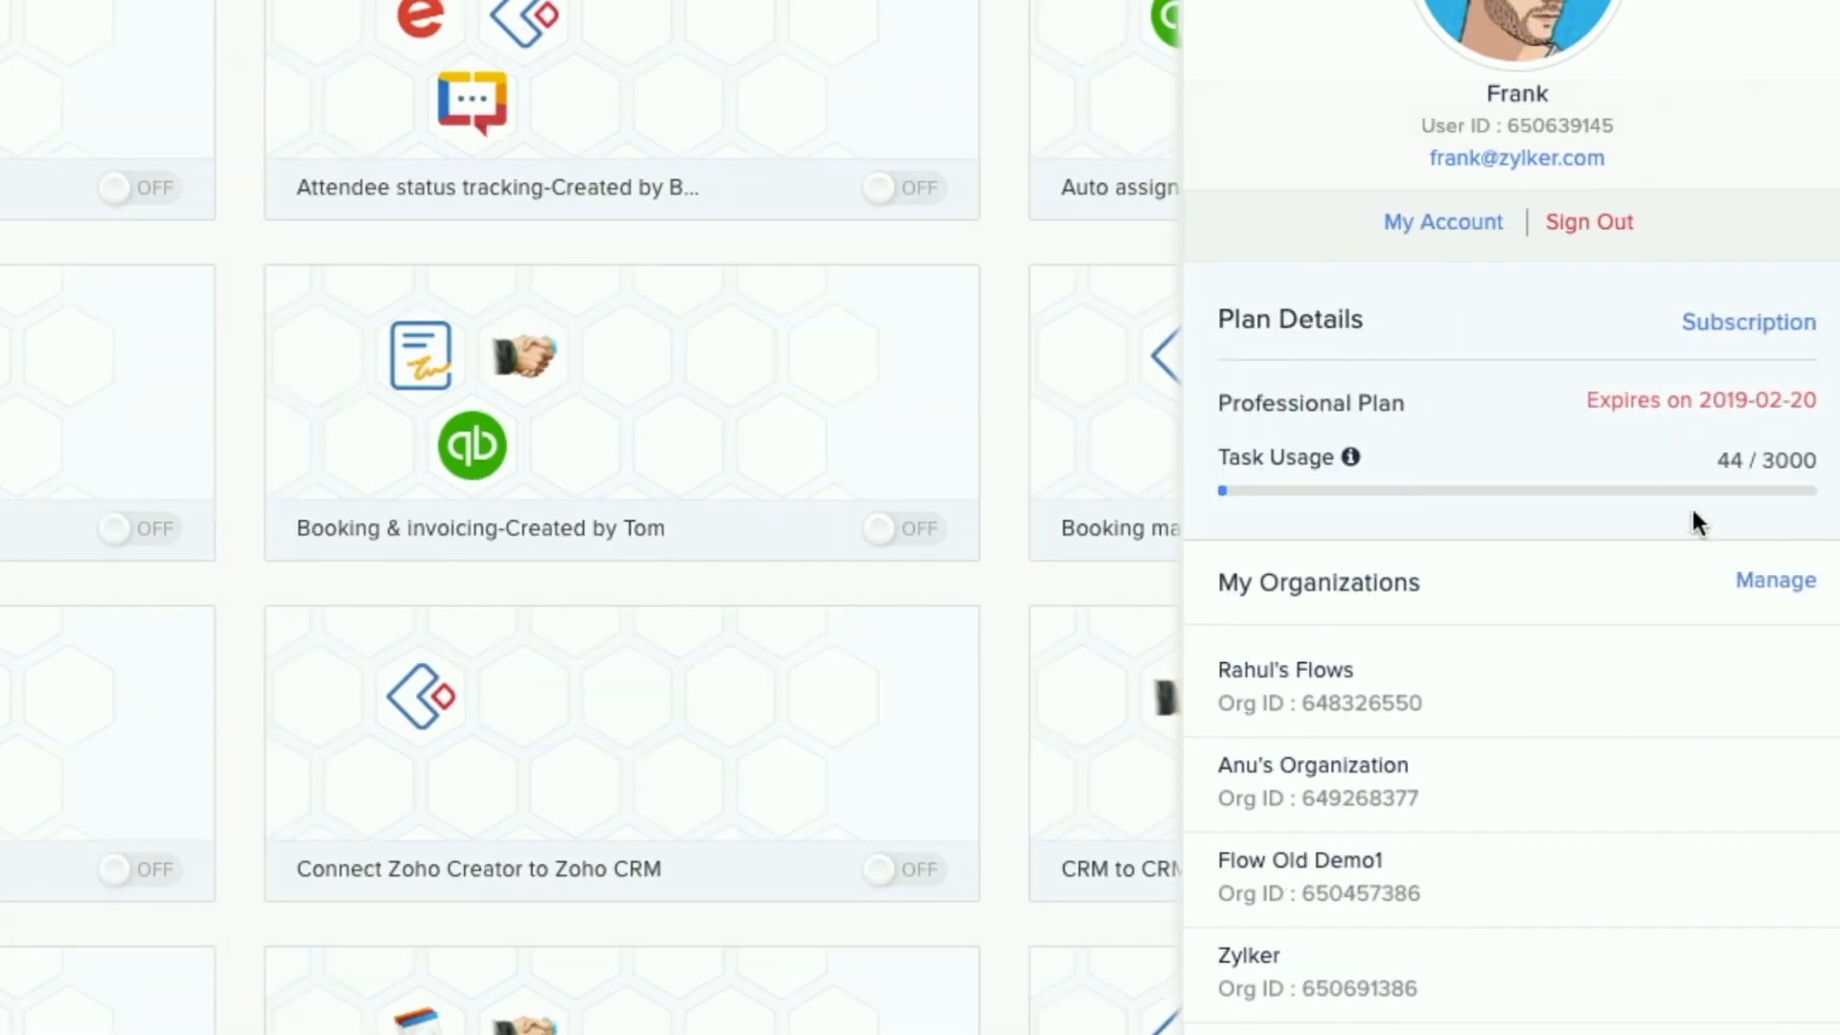
pyautogui.click(1372, 282)
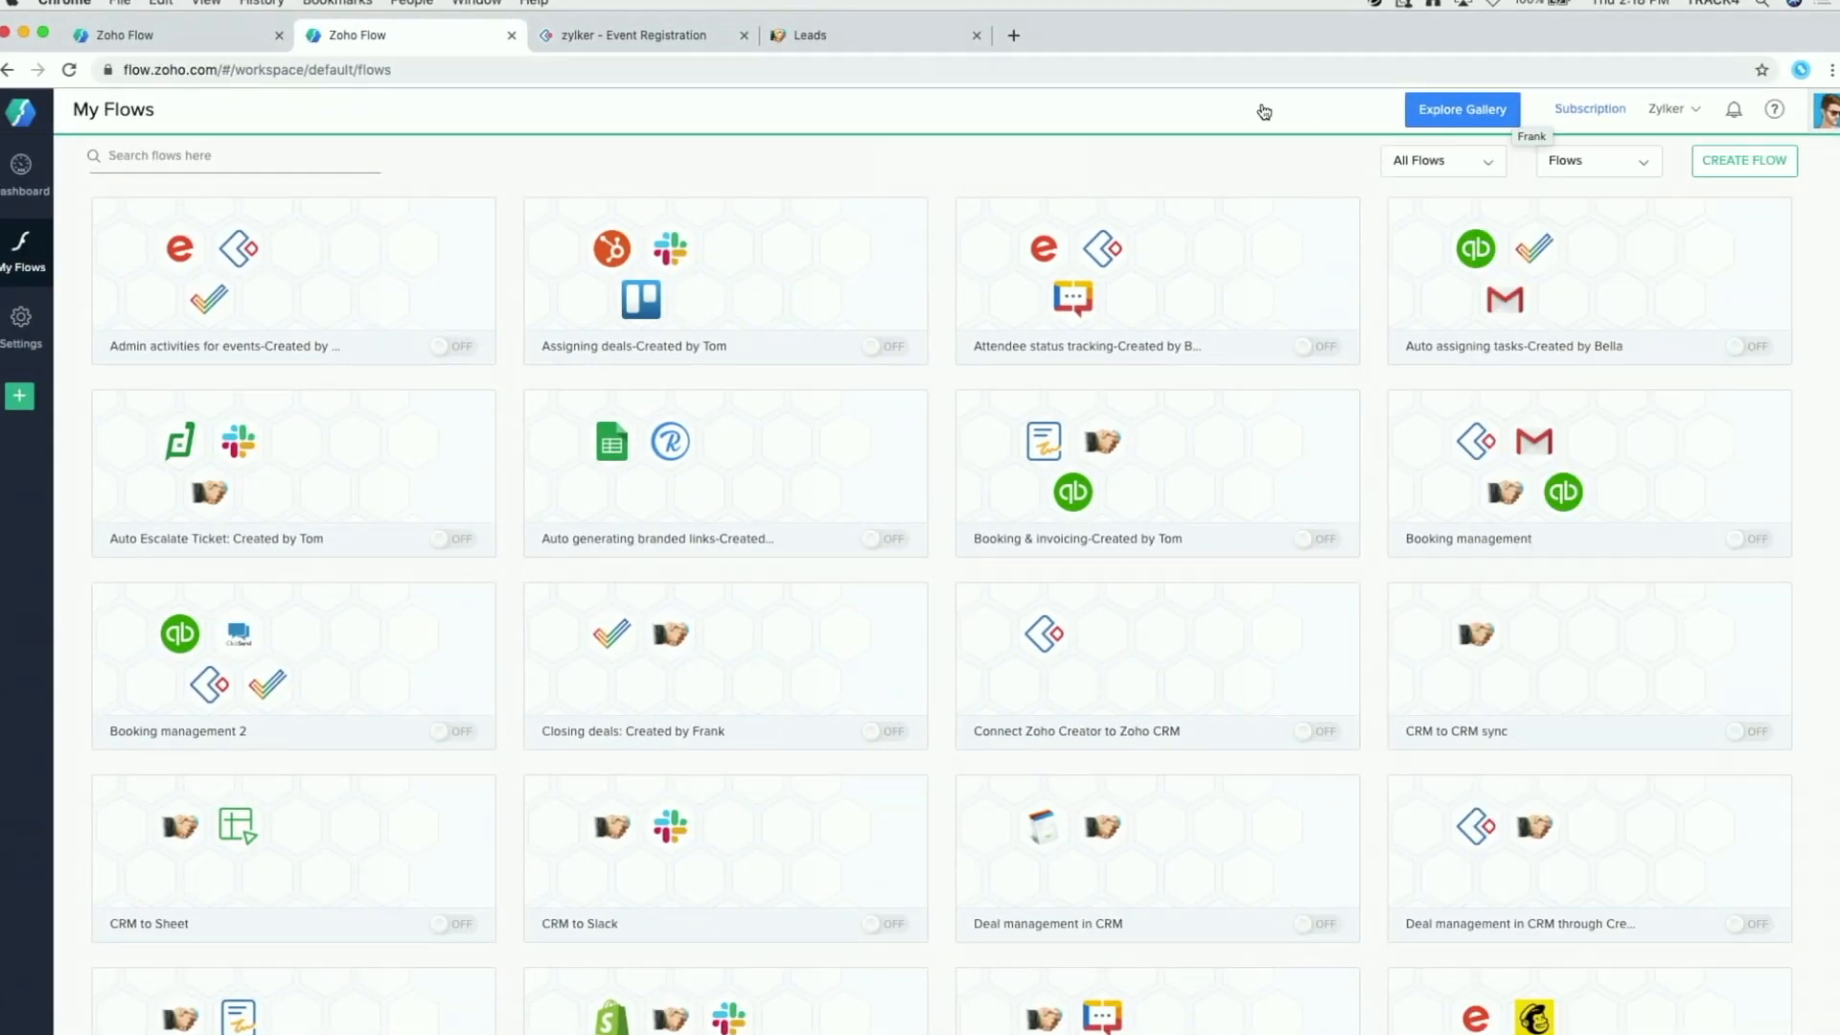
pyautogui.click(1459, 122)
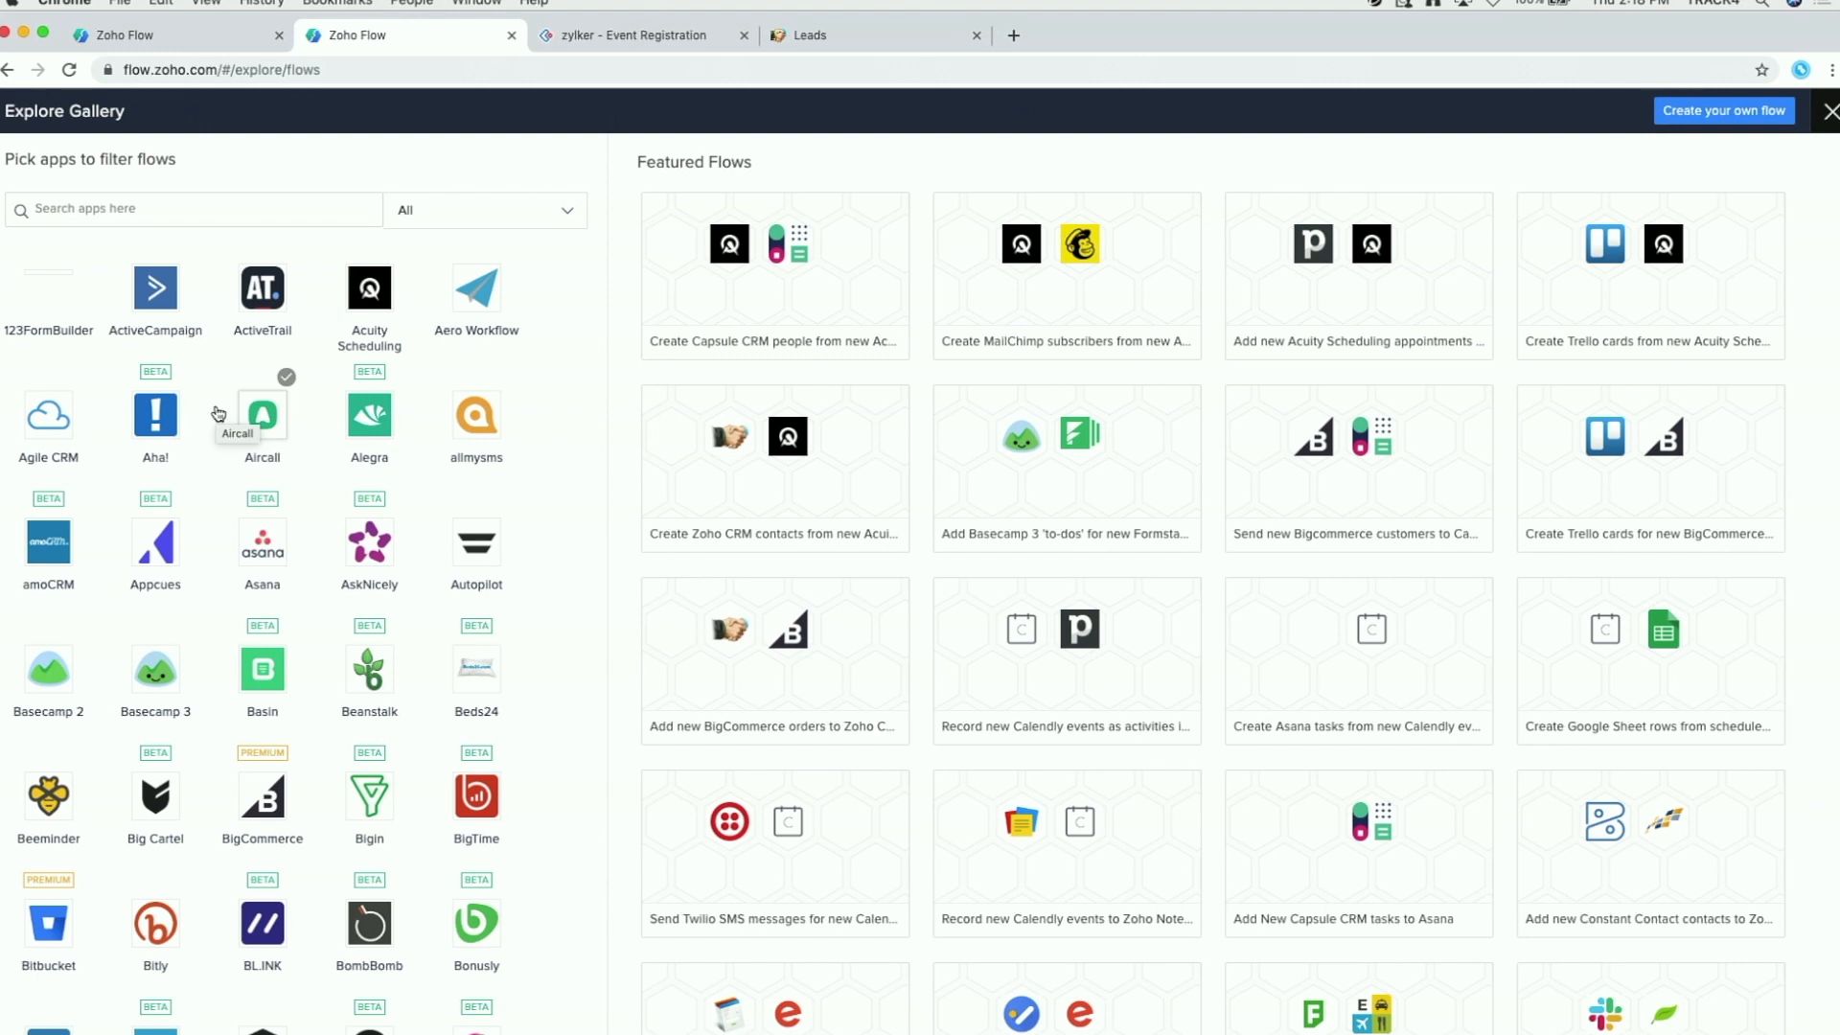
# Step: Search the gallery apps for 'crm' and filter flows to Zoho CRM
pyautogui.scroll(-3, 207, 527)
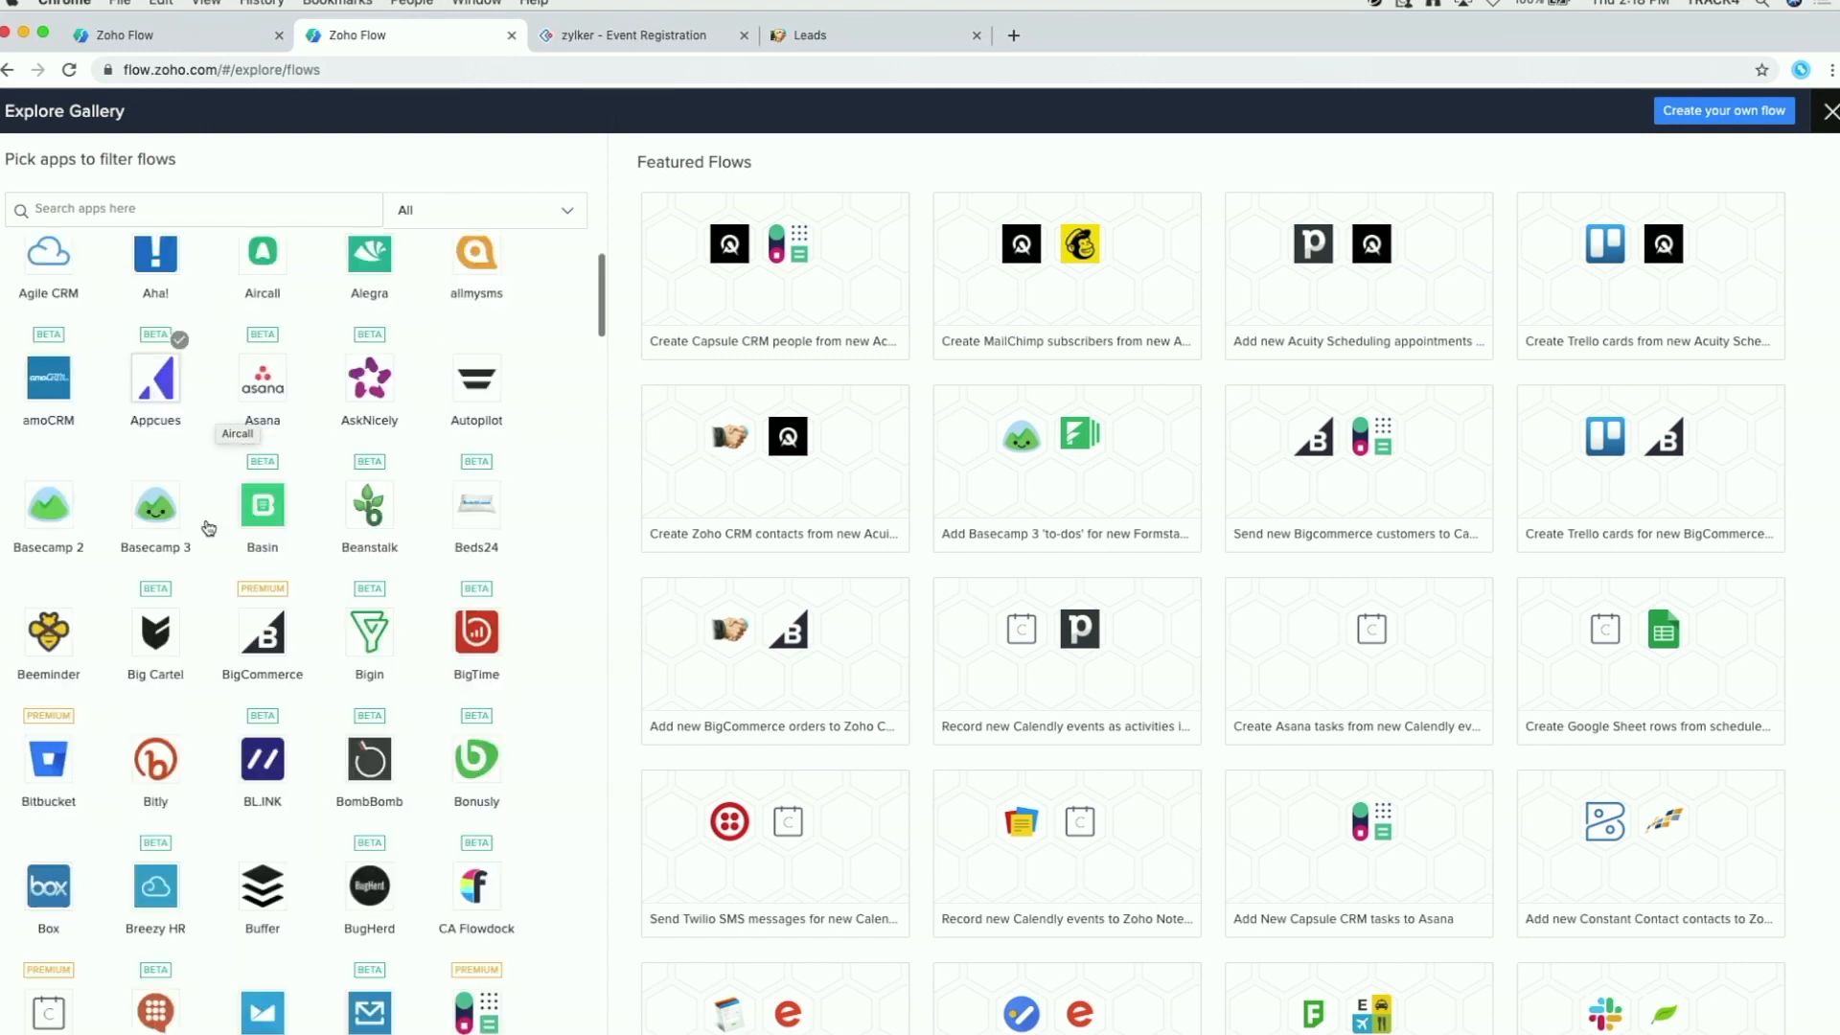
pyautogui.scroll(-1, 207, 527)
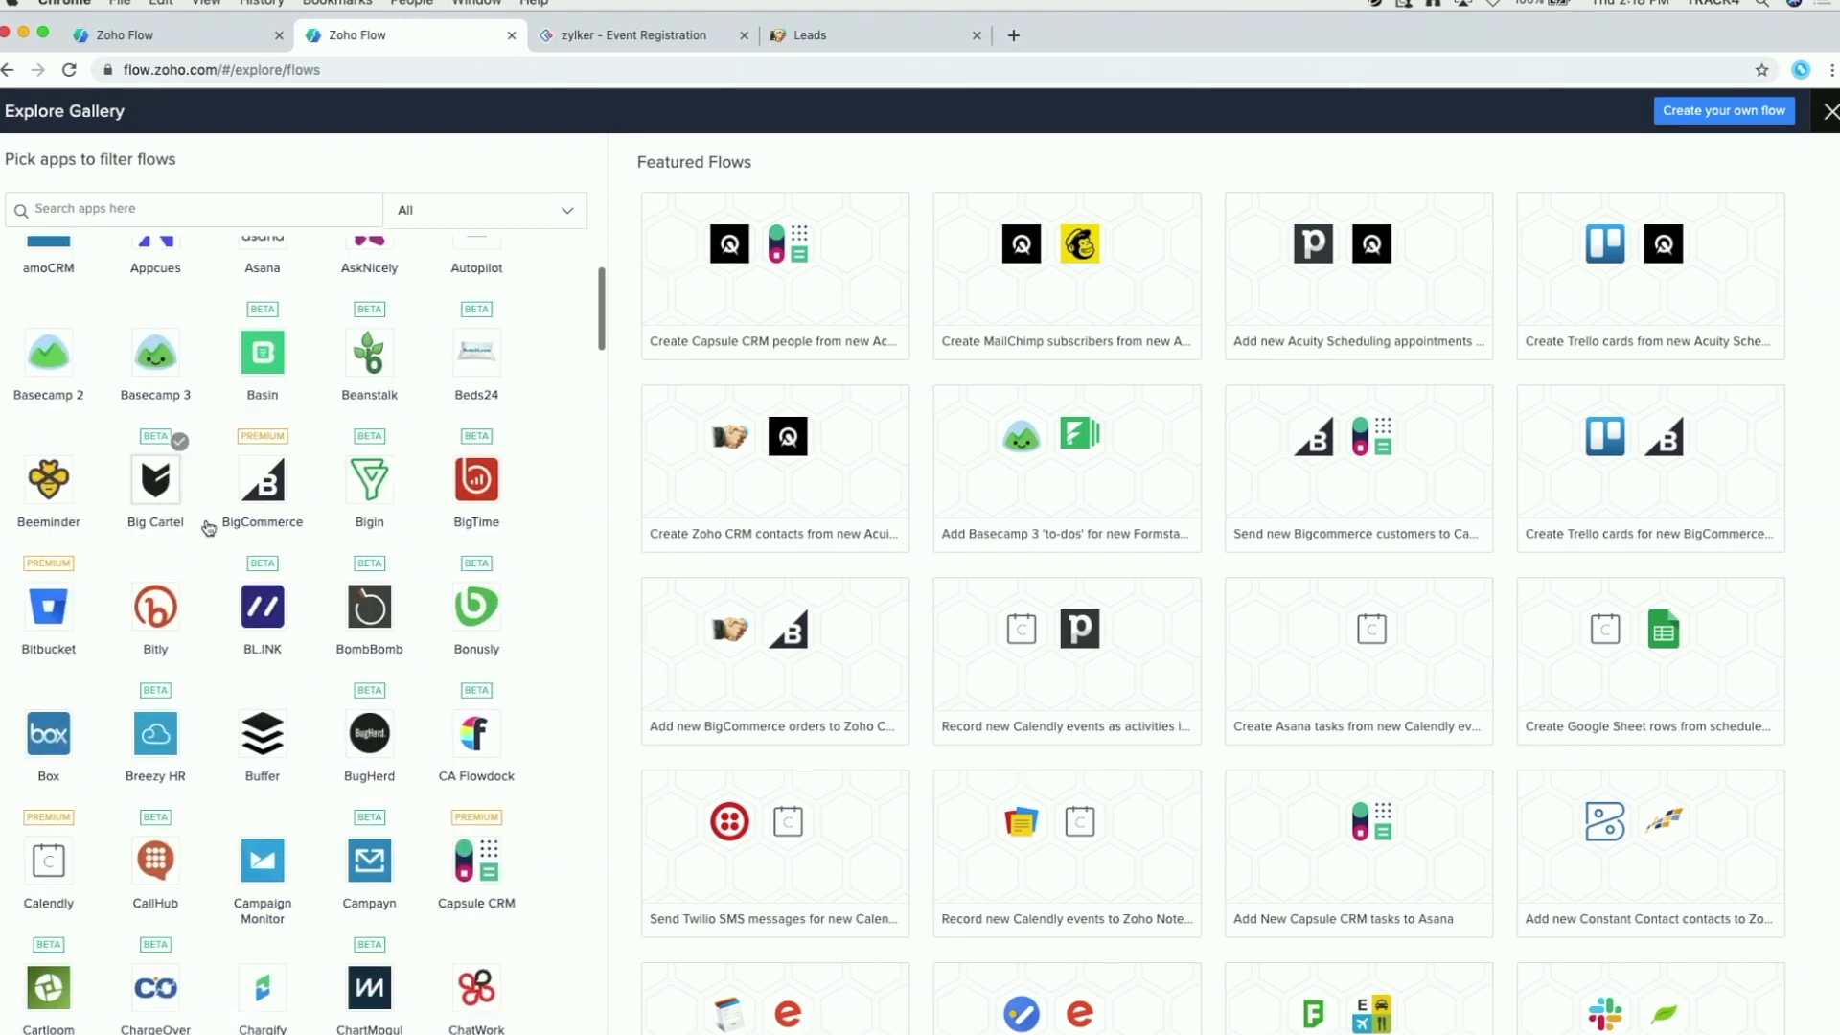
pyautogui.scroll(-20, 244, 444)
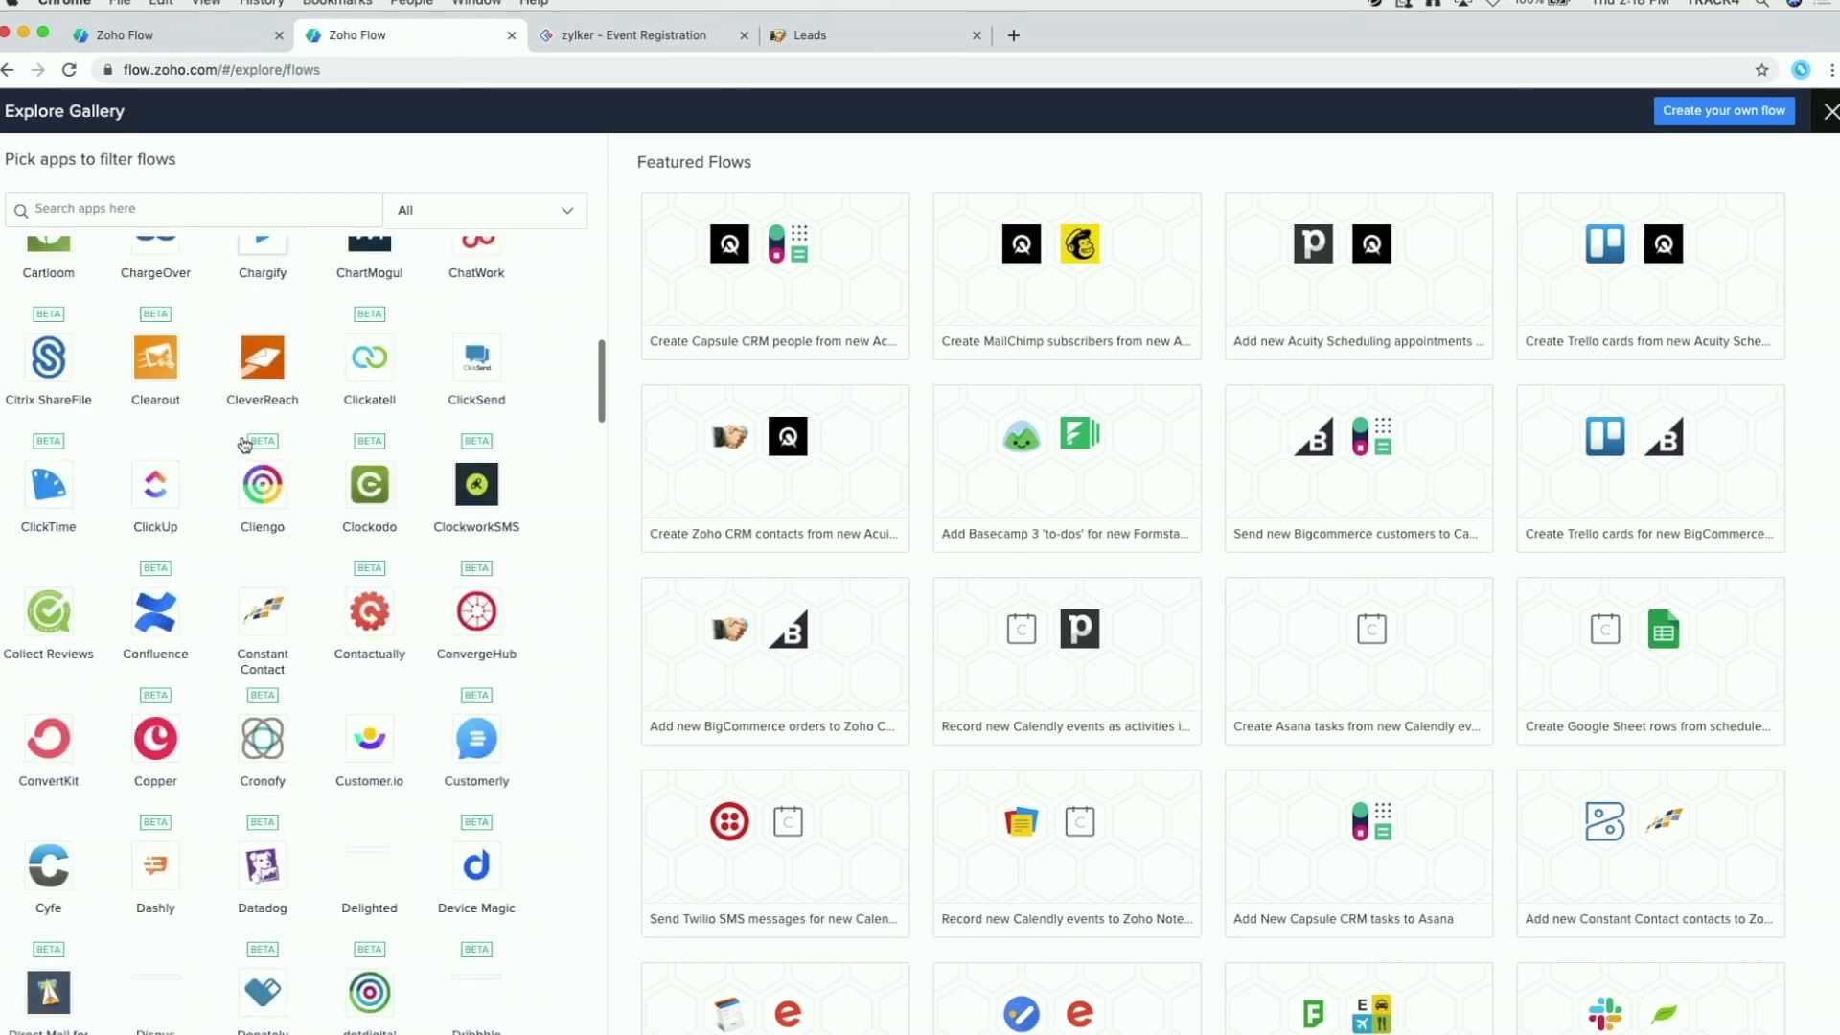
pyautogui.scroll(5, 244, 443)
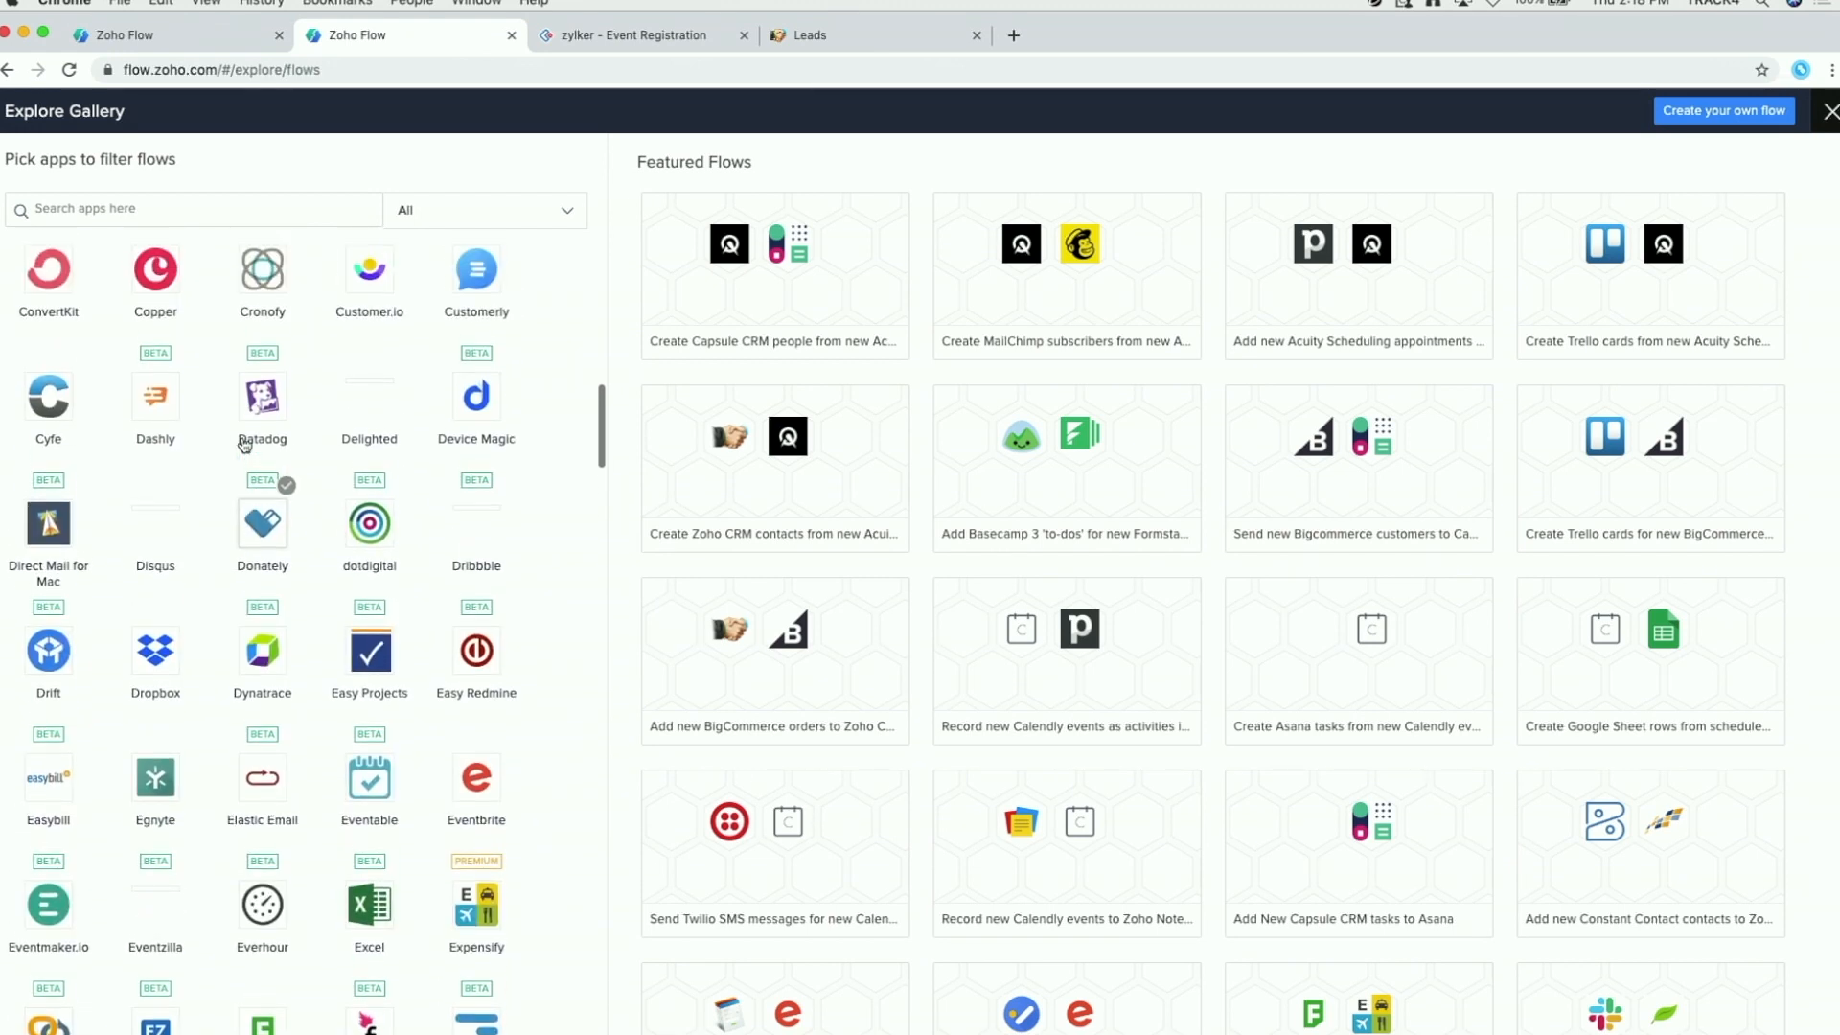
pyautogui.click(98, 221)
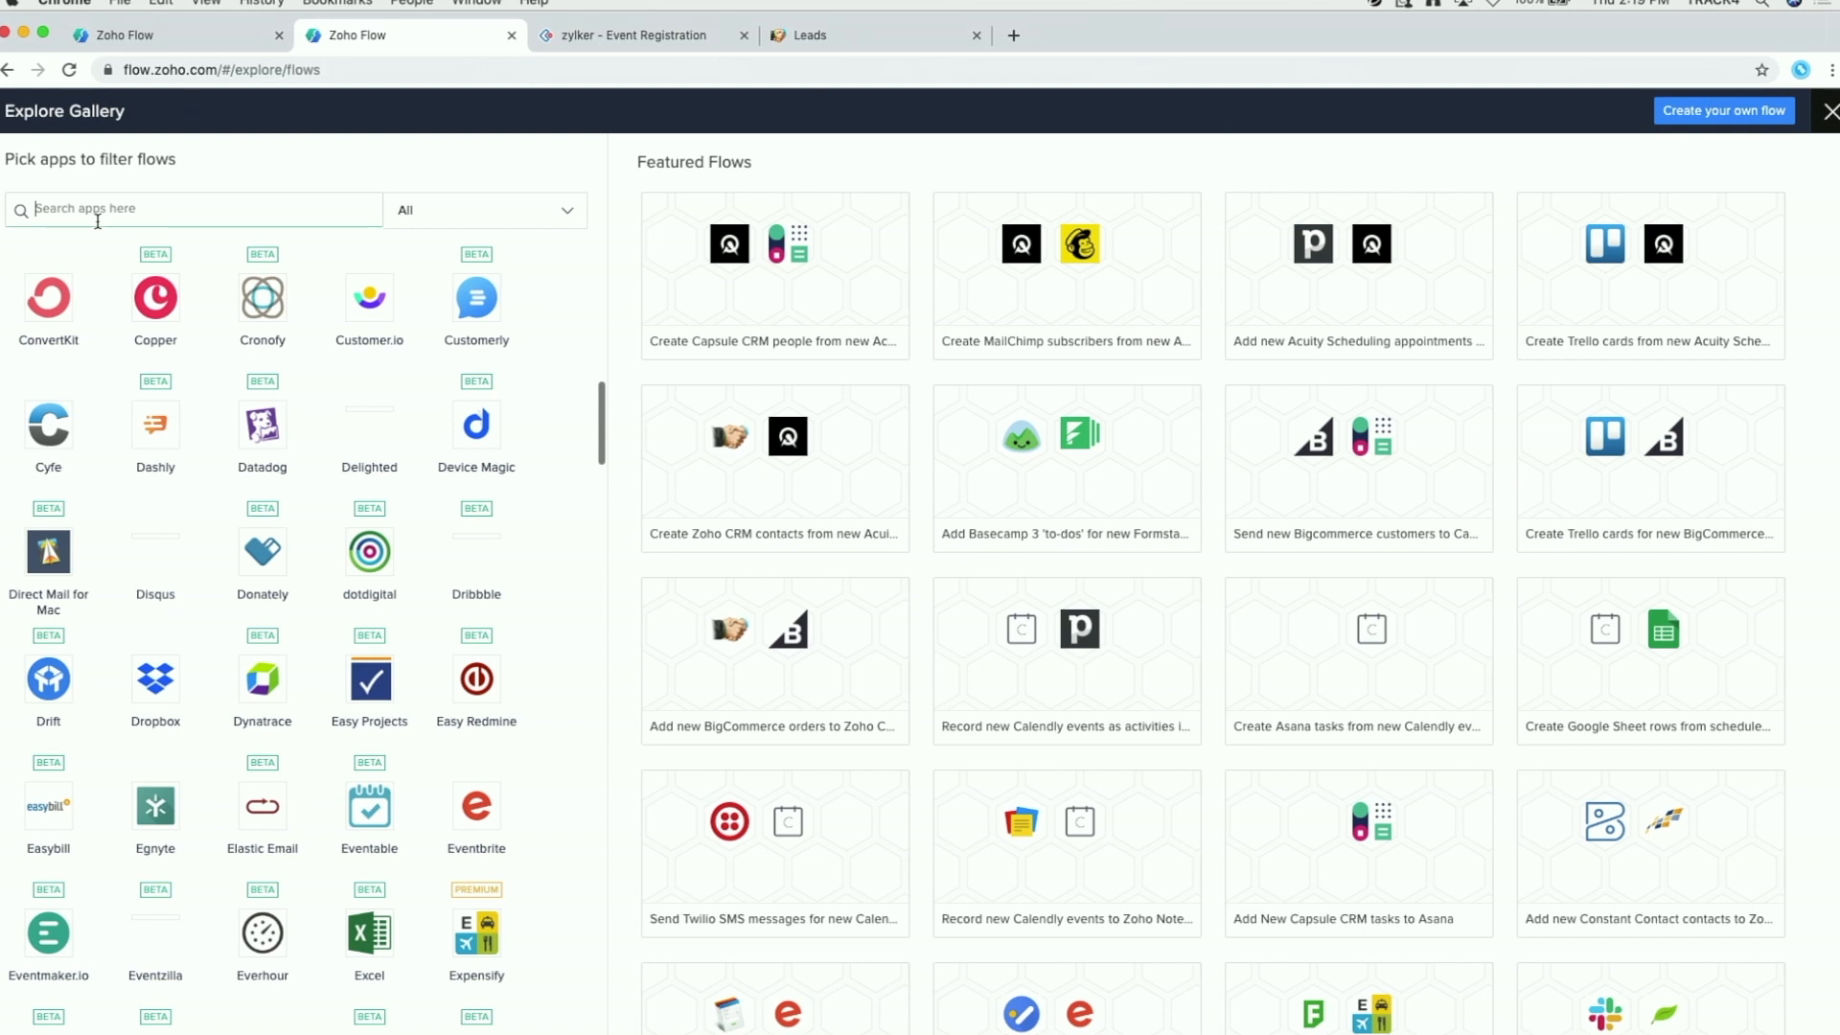
pyautogui.write('gma')
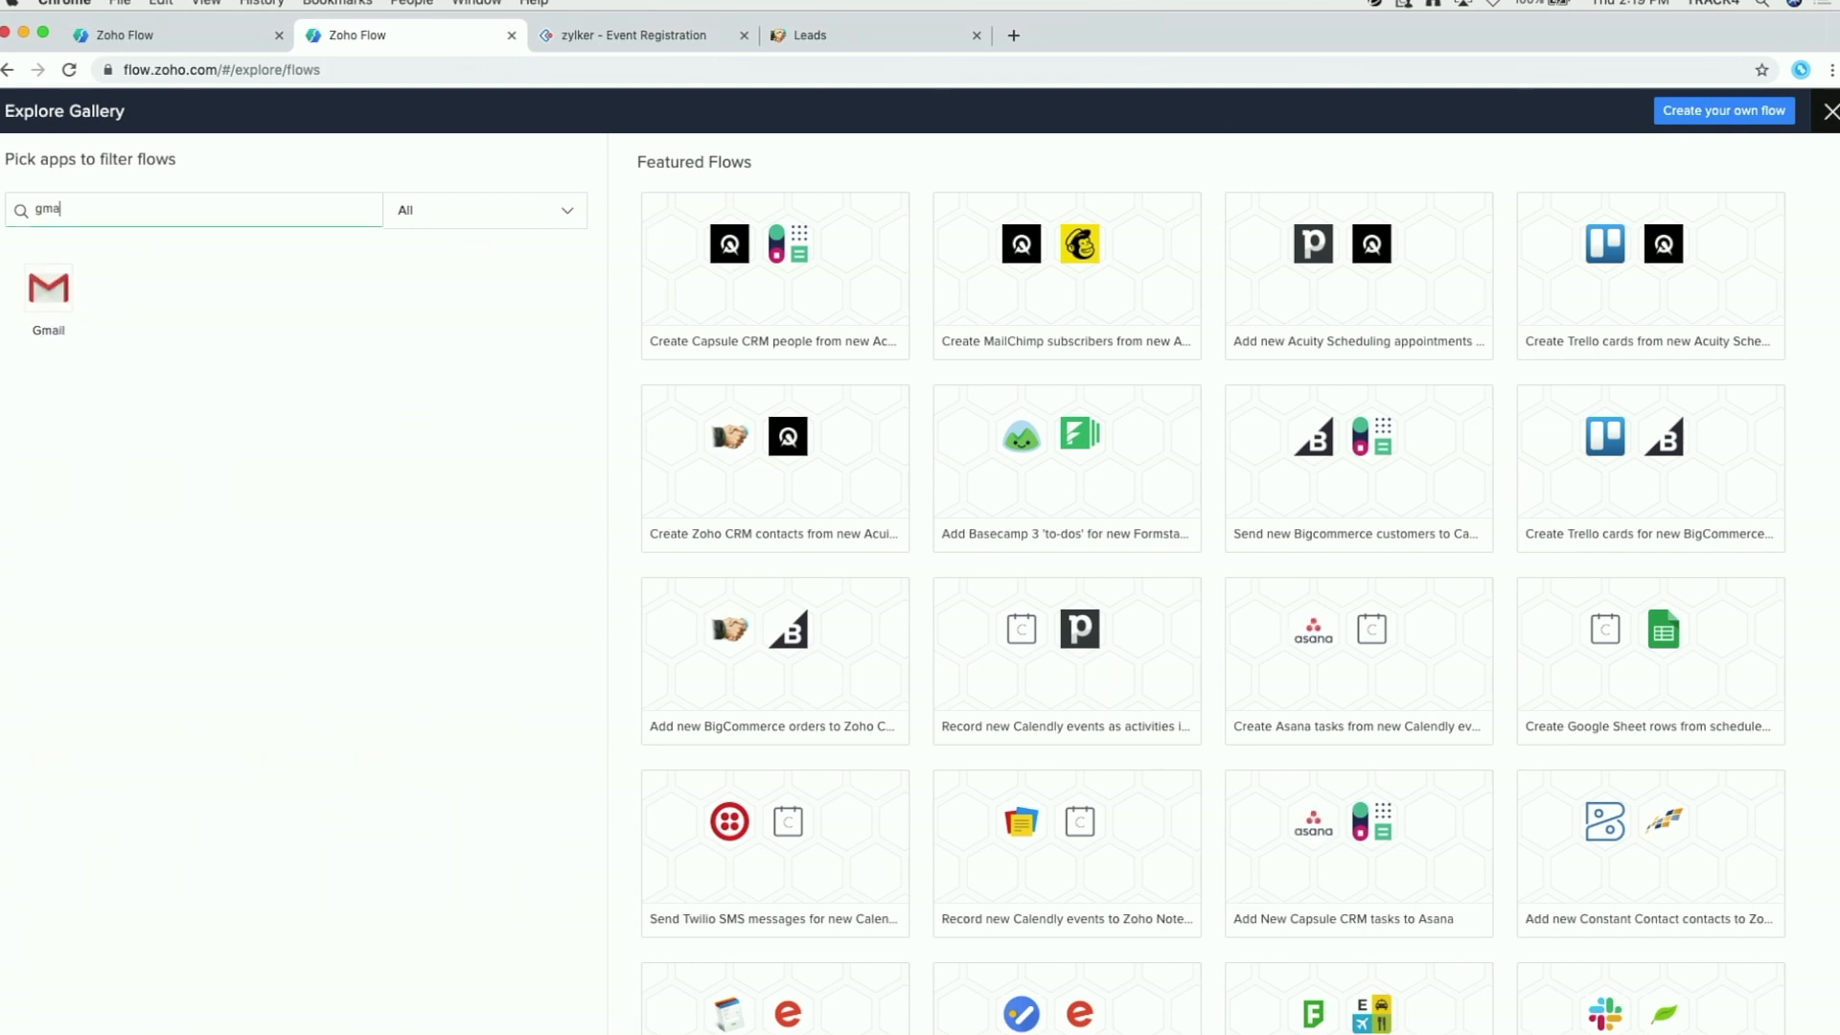
pyautogui.press('BackSpace')
pyautogui.press('BackSpace')
pyautogui.press('BackSpace')
pyautogui.write('crm')
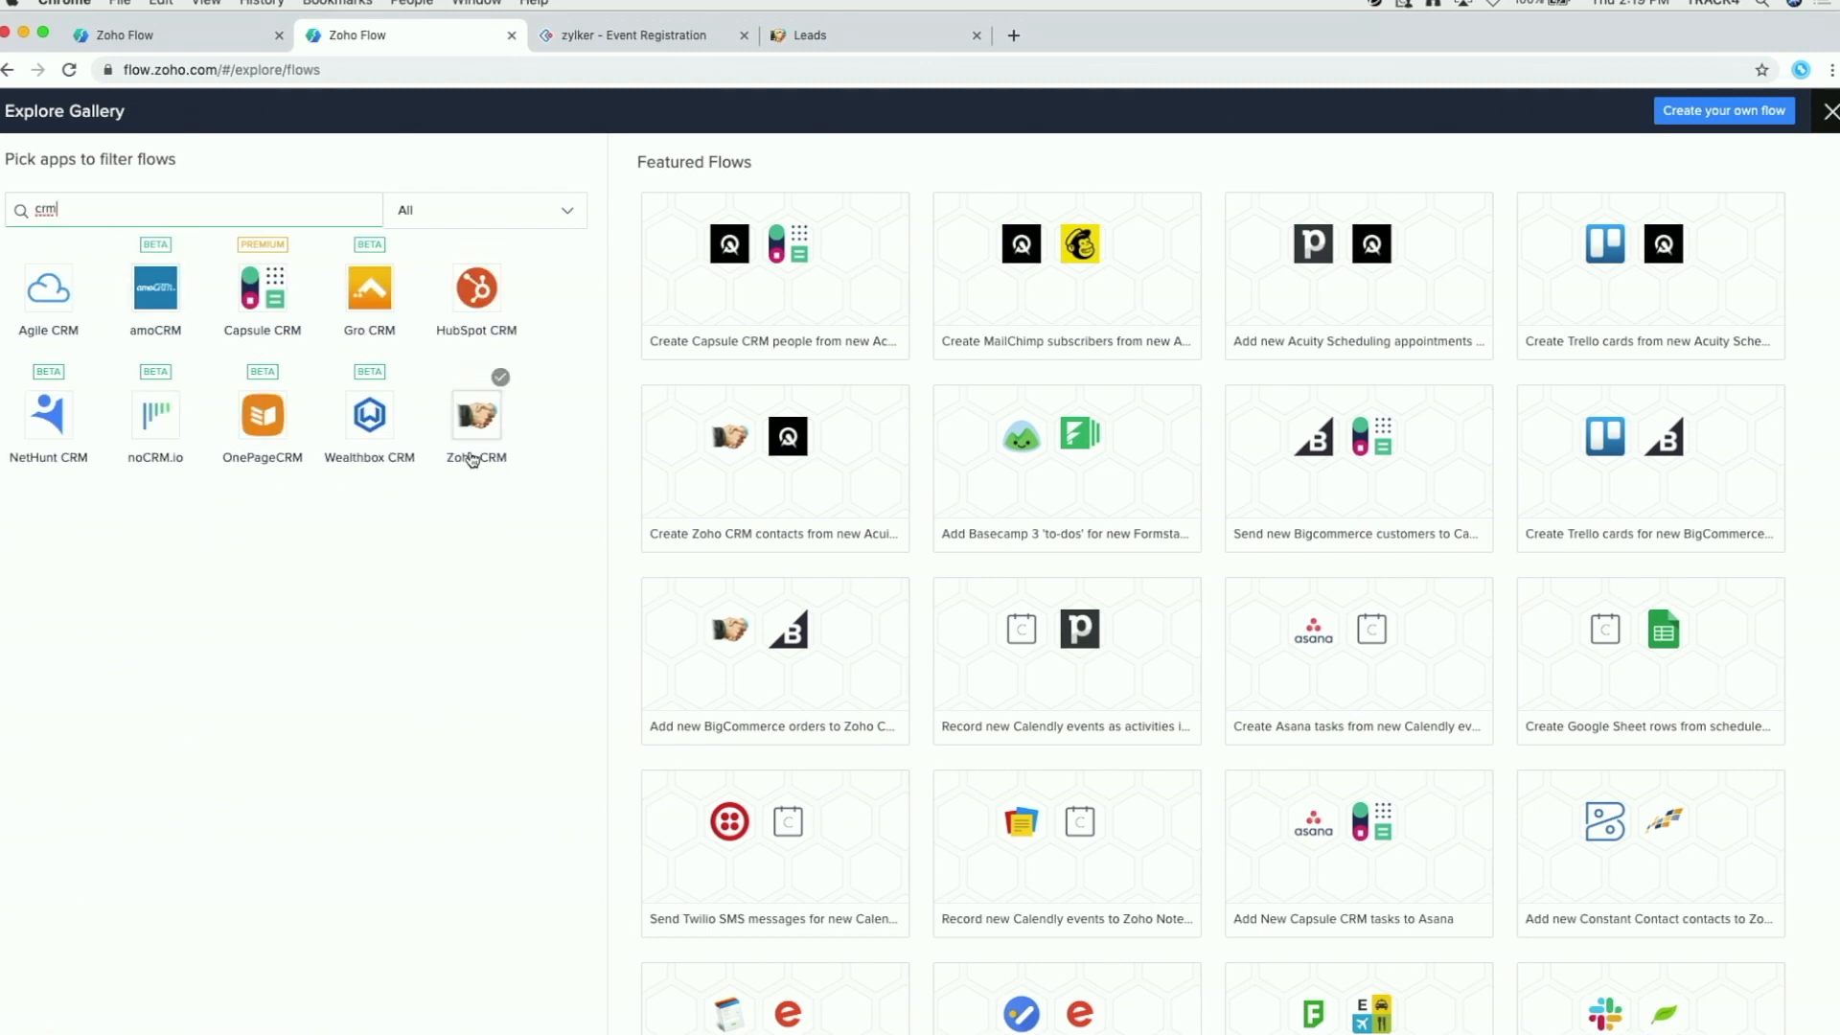
pyautogui.click(472, 460)
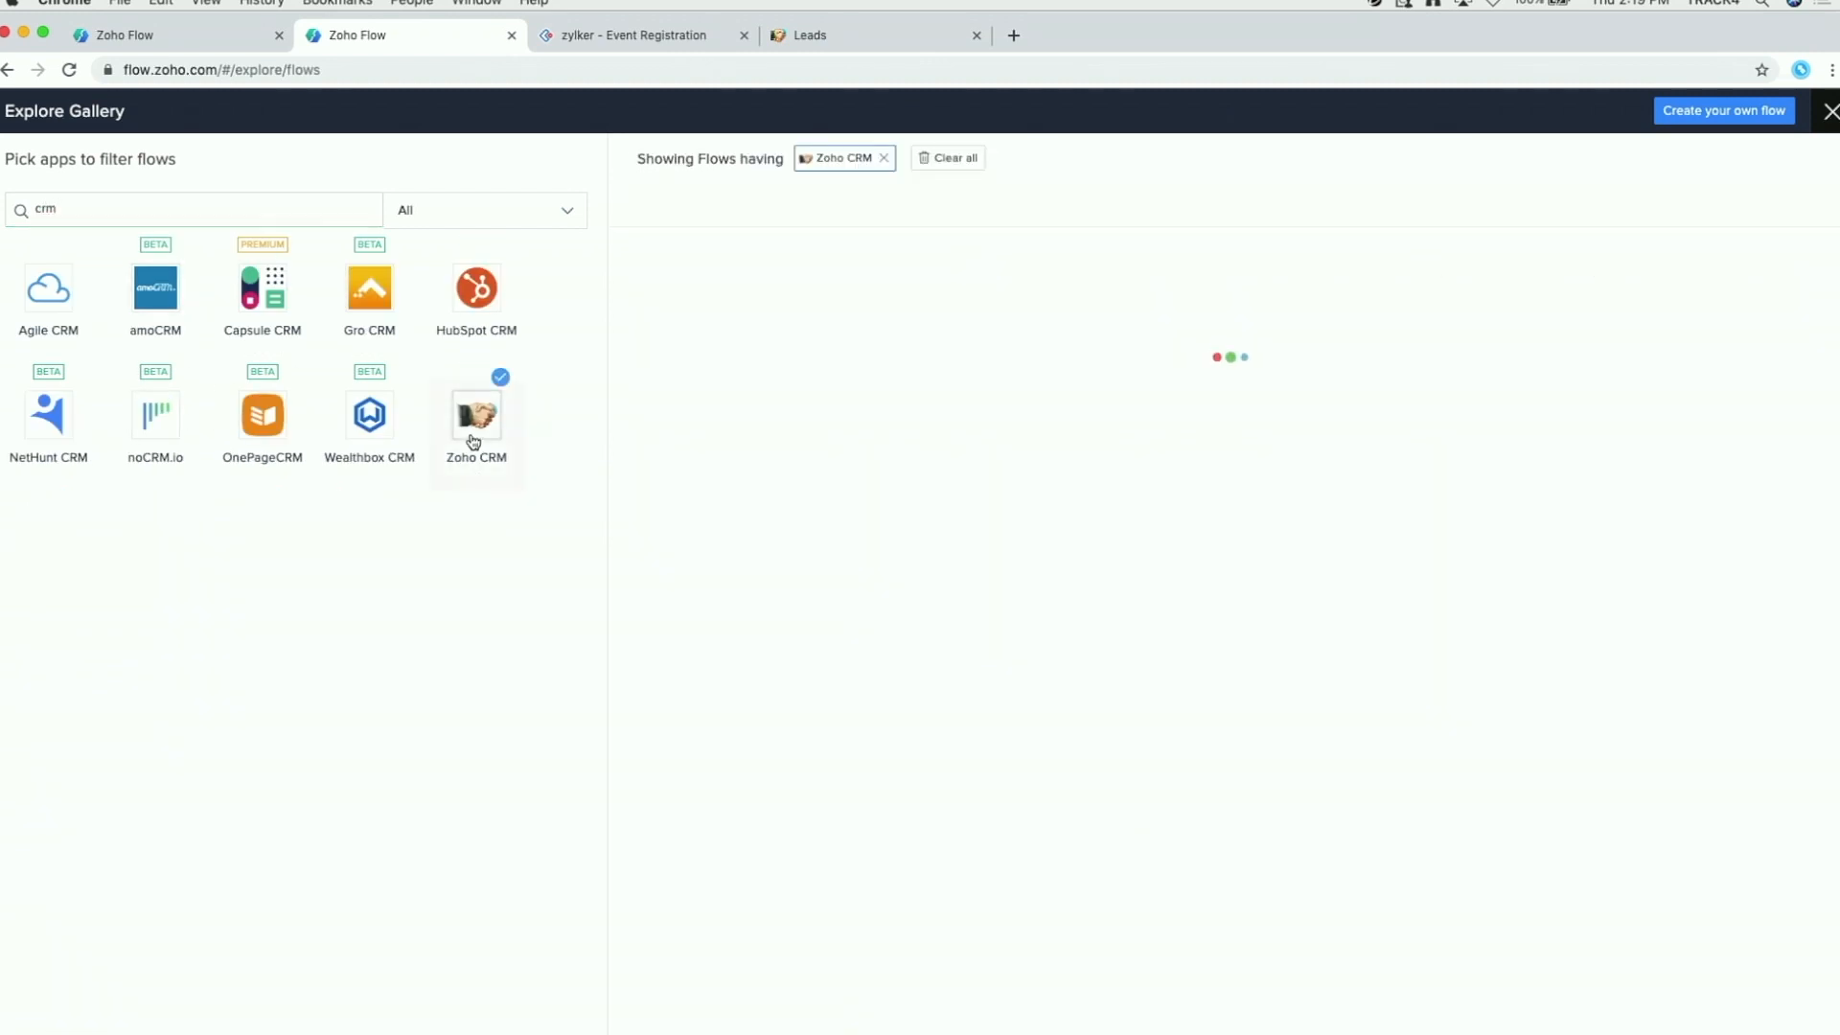
# Step: Browse the Zoho CRM flows and its Actions list, then return to My Flows
pyautogui.scroll(-10, 1130, 437)
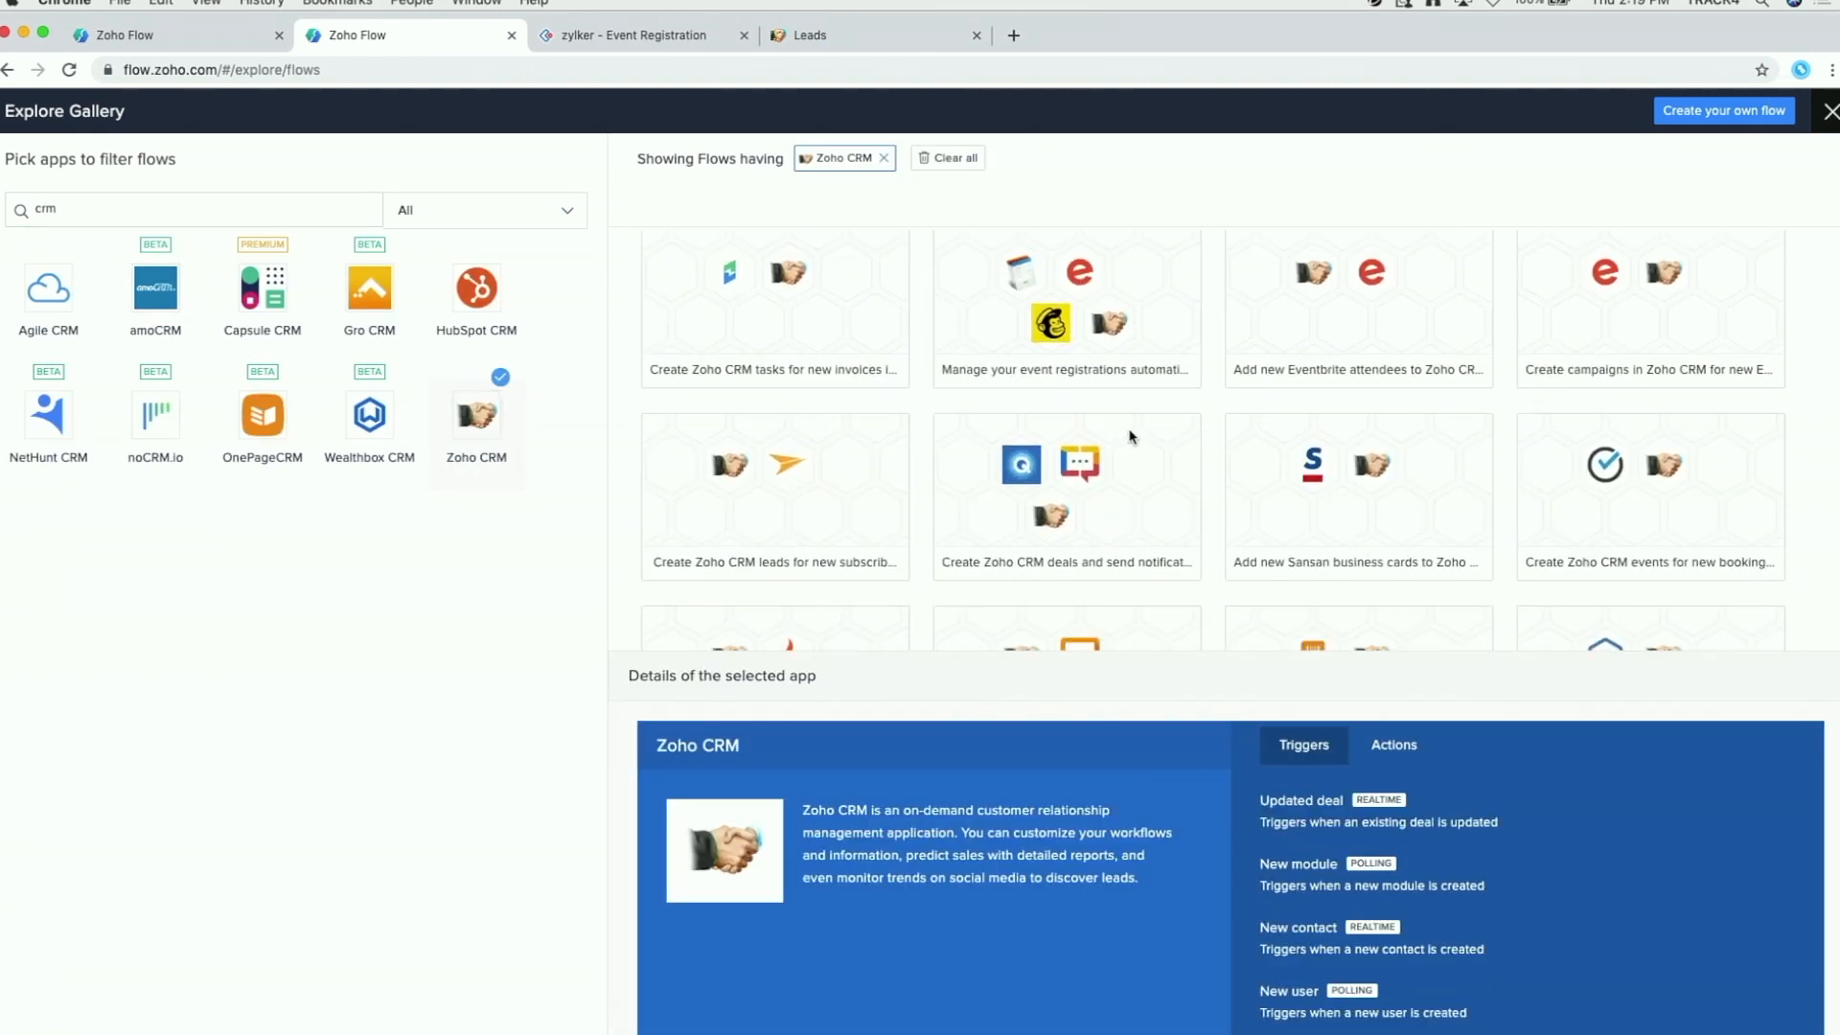
pyautogui.scroll(-5, 1132, 438)
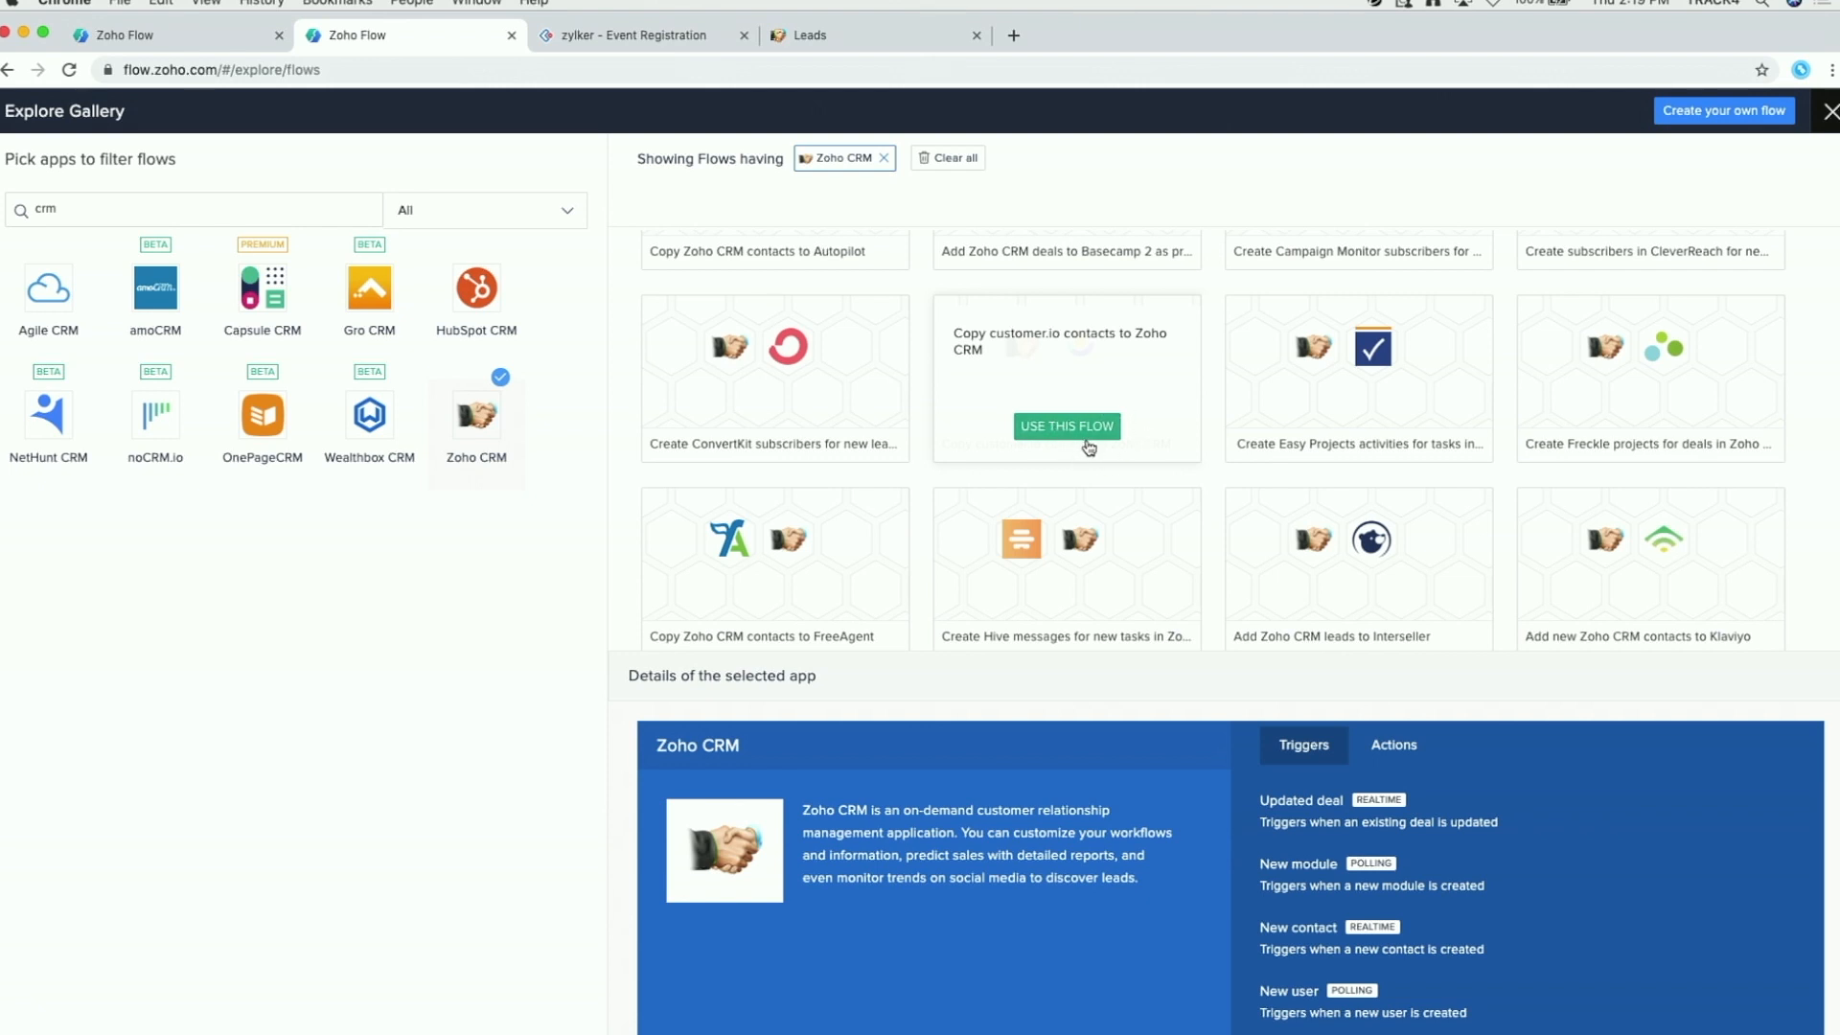
pyautogui.scroll(-3, 1602, 872)
pyautogui.scroll(-1, 1225, 901)
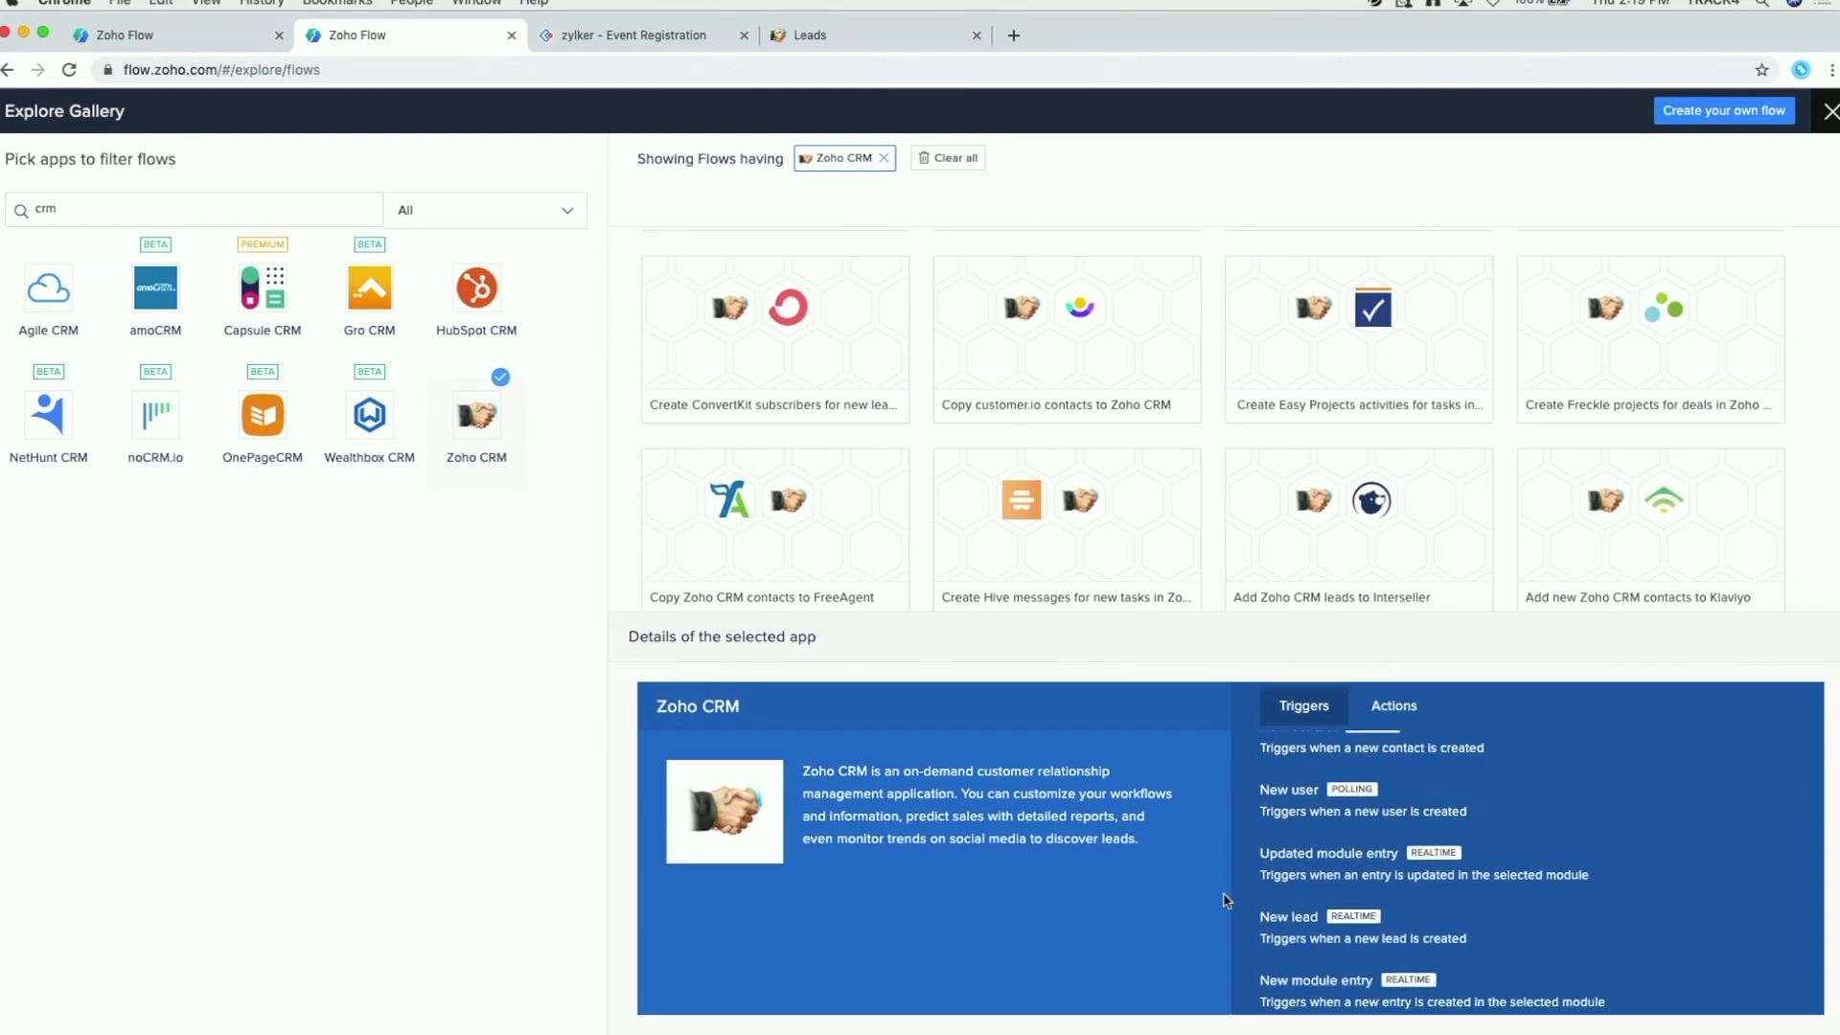
pyautogui.scroll(1, 1429, 849)
pyautogui.scroll(2, 1429, 849)
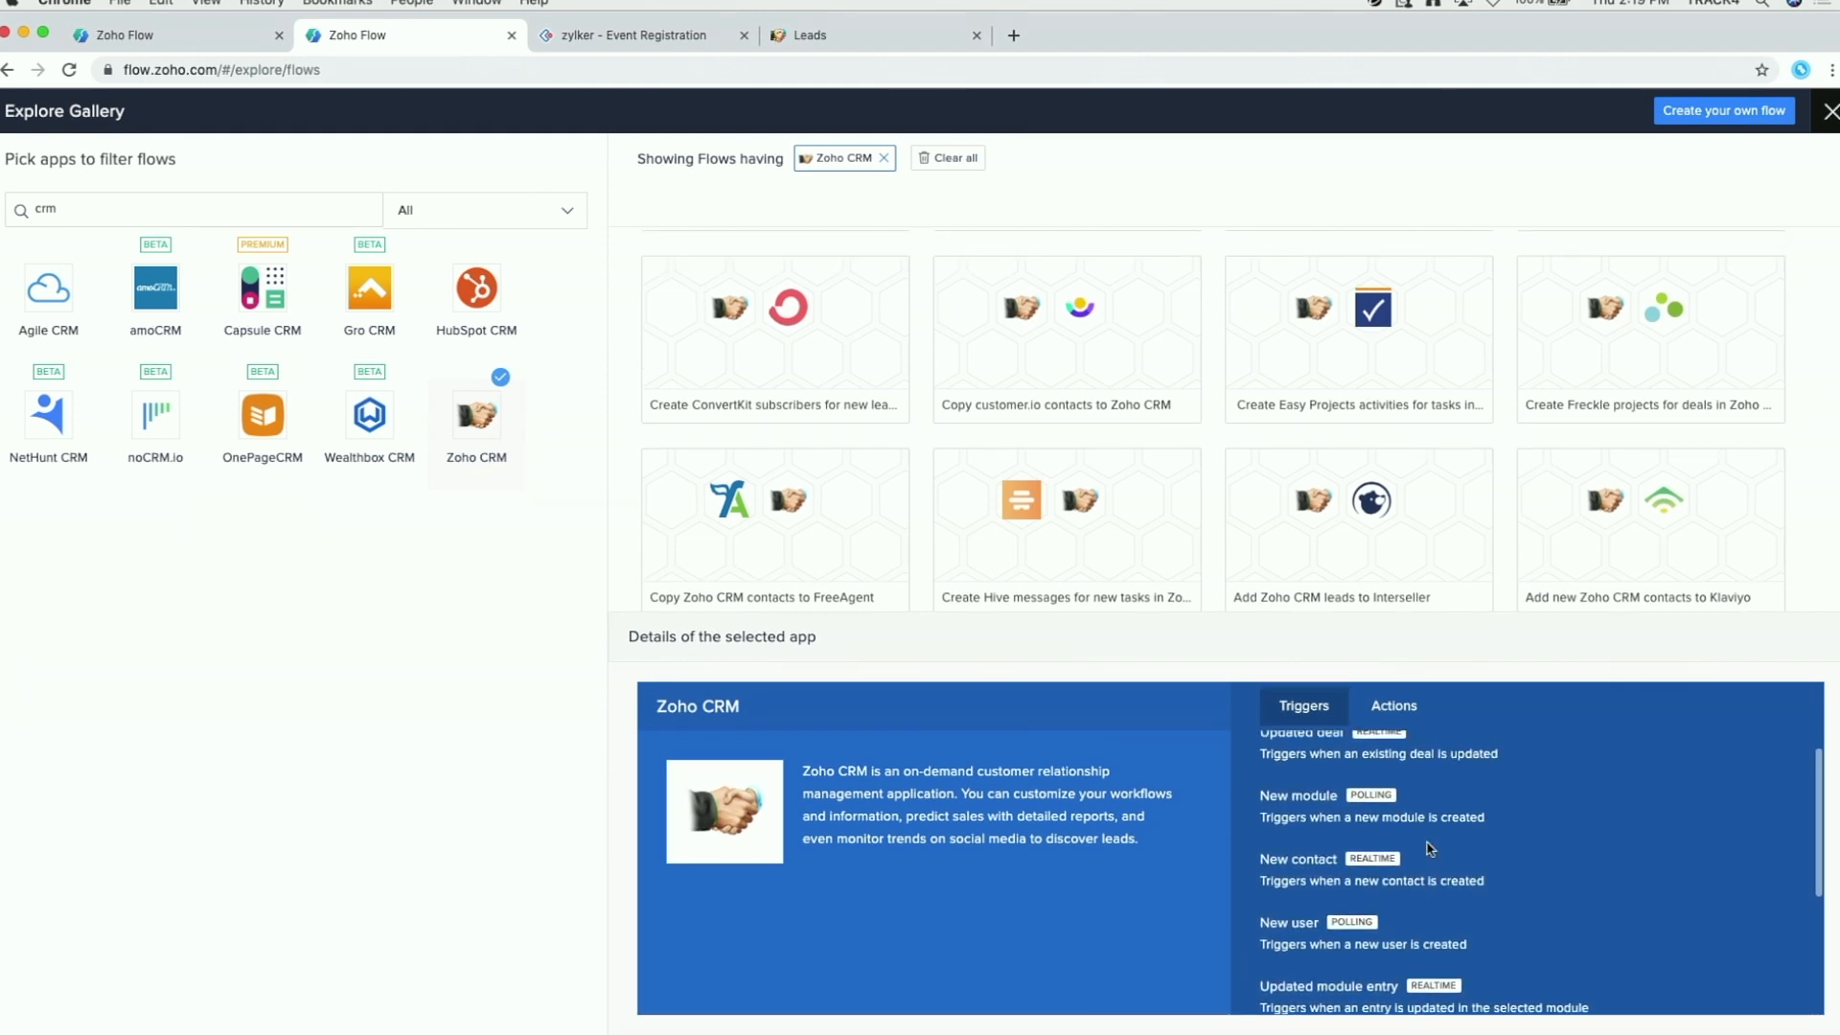
pyautogui.click(1396, 711)
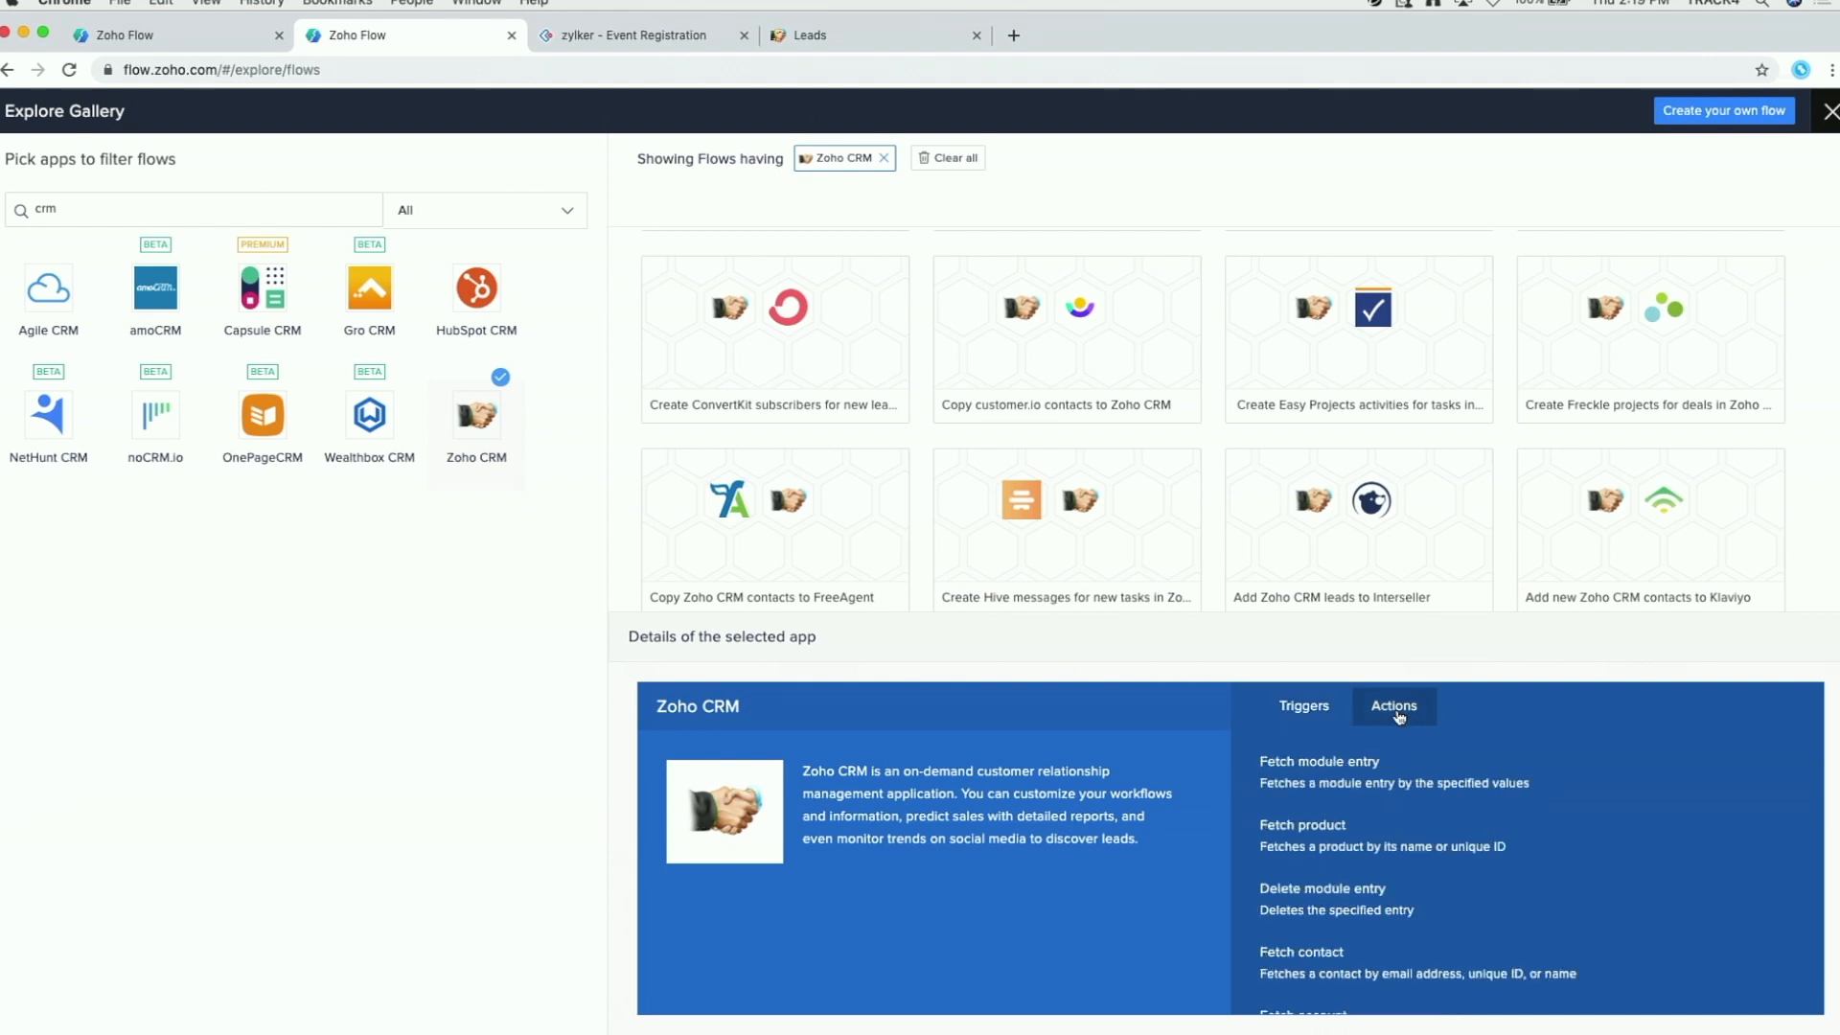
pyautogui.click(1831, 112)
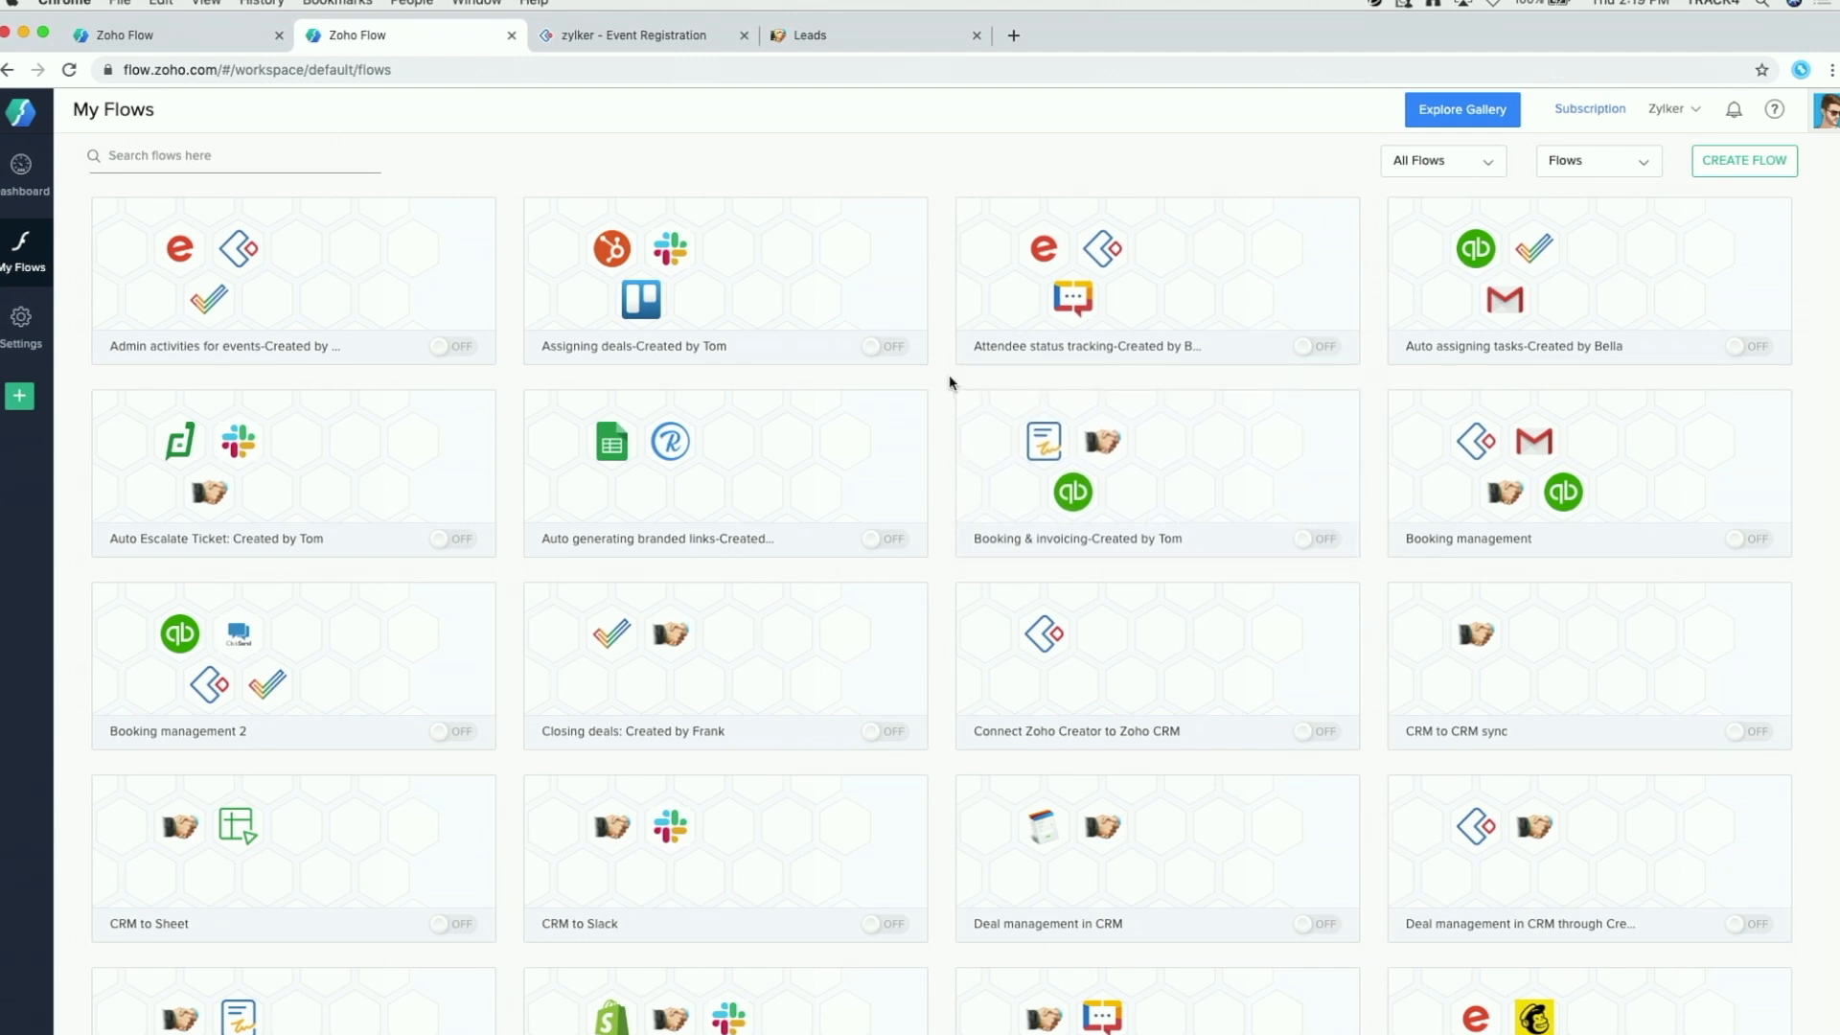
# Step: Check the Dashboard's flow counts and today's executions, then view the Organization Profile settings
pyautogui.click(21, 165)
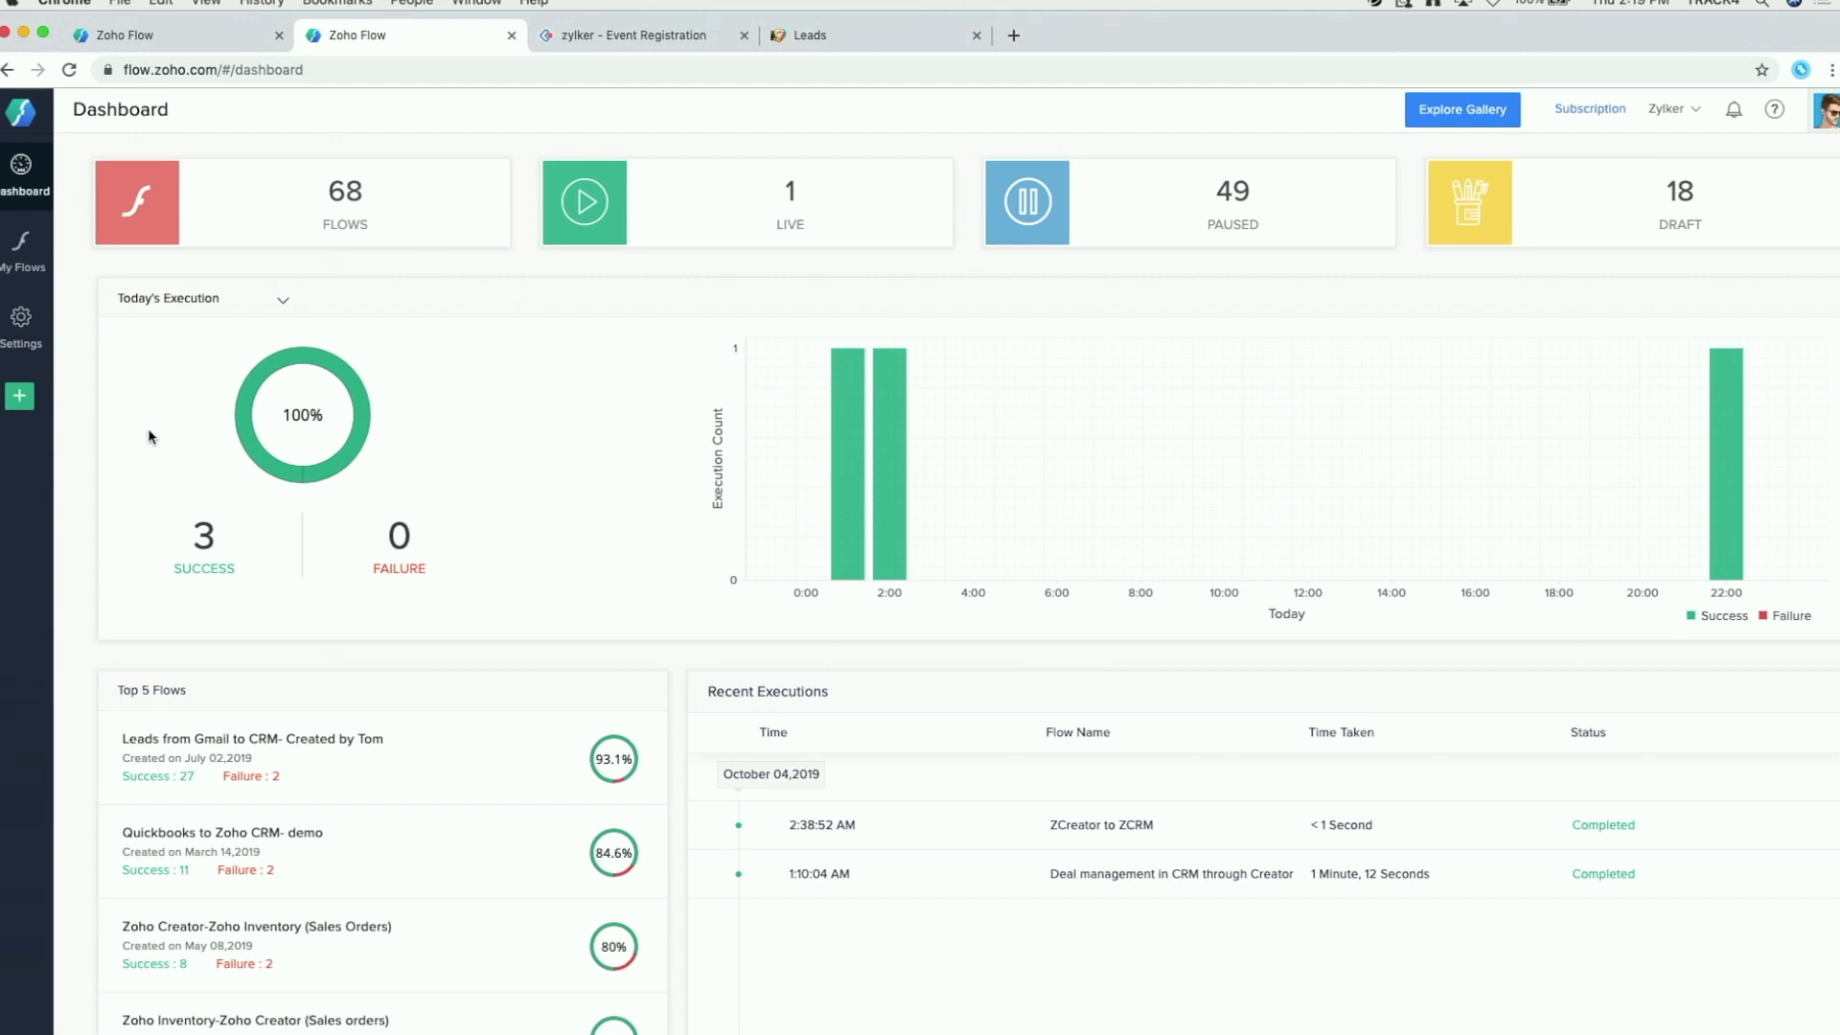
pyautogui.click(23, 333)
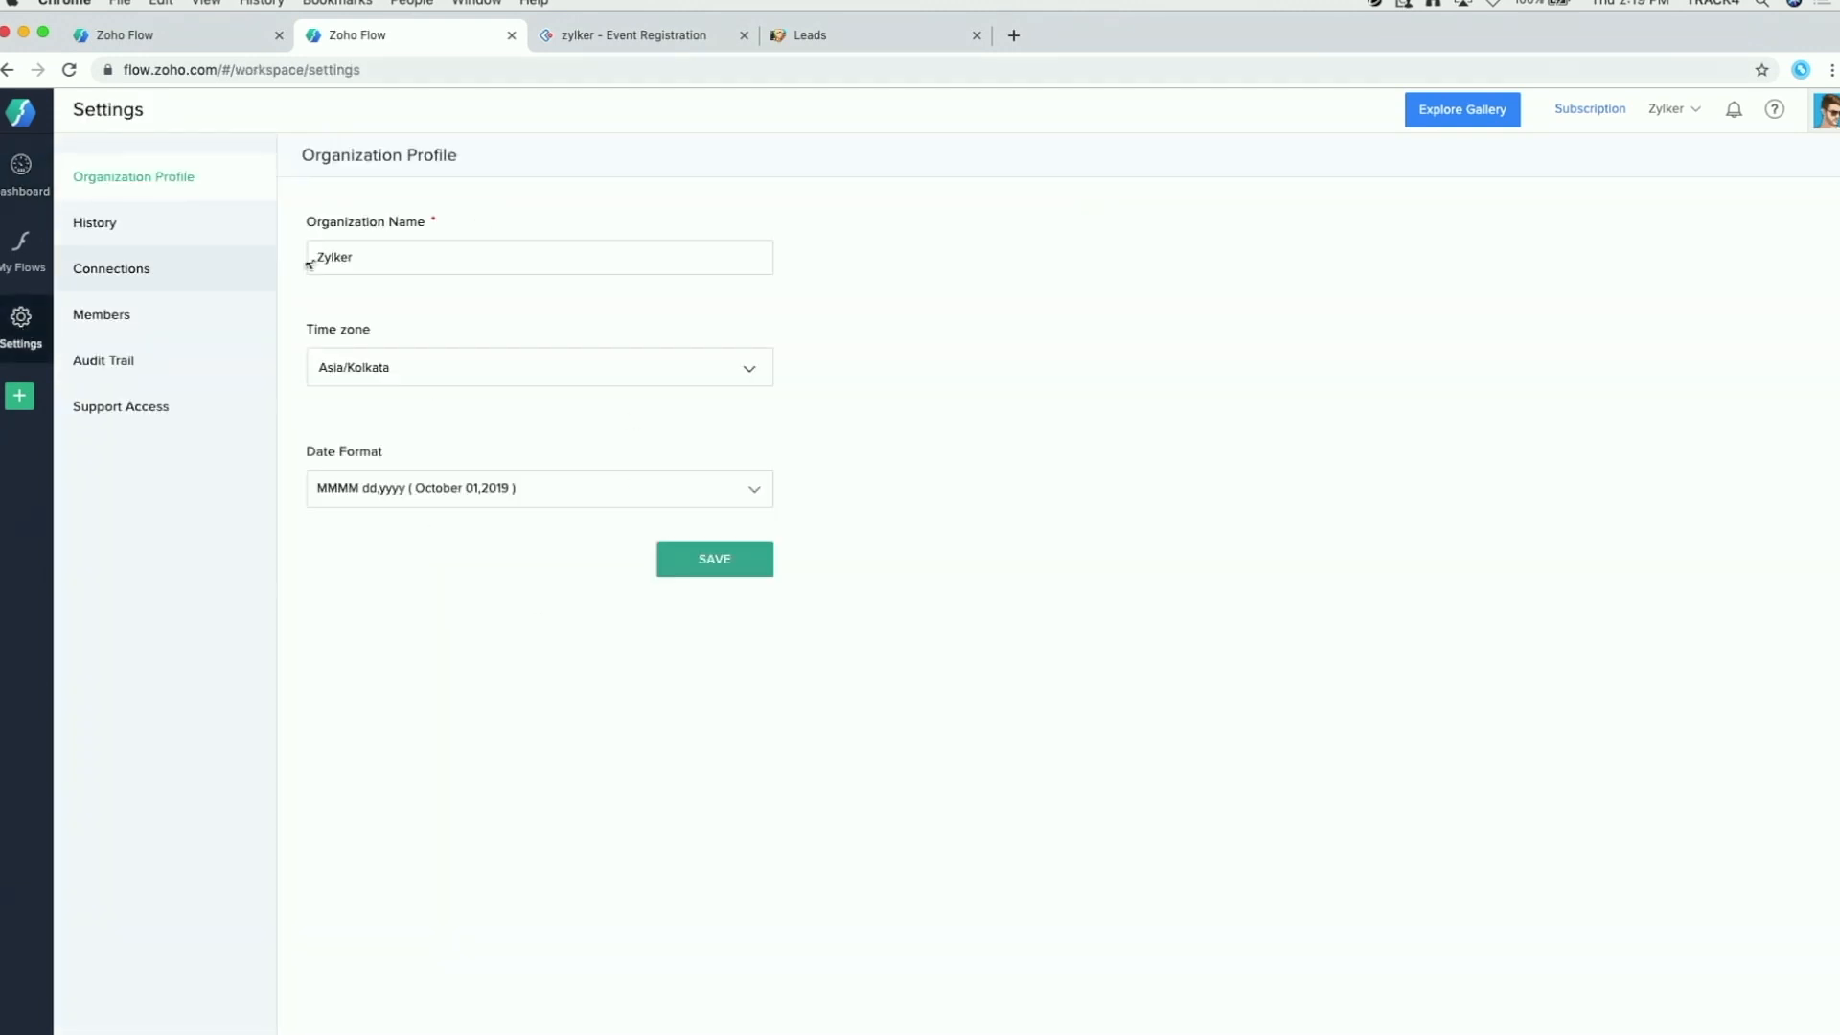
# Step: Show Task History filtered to Last Week (Mon-Sun)
pyautogui.click(122, 226)
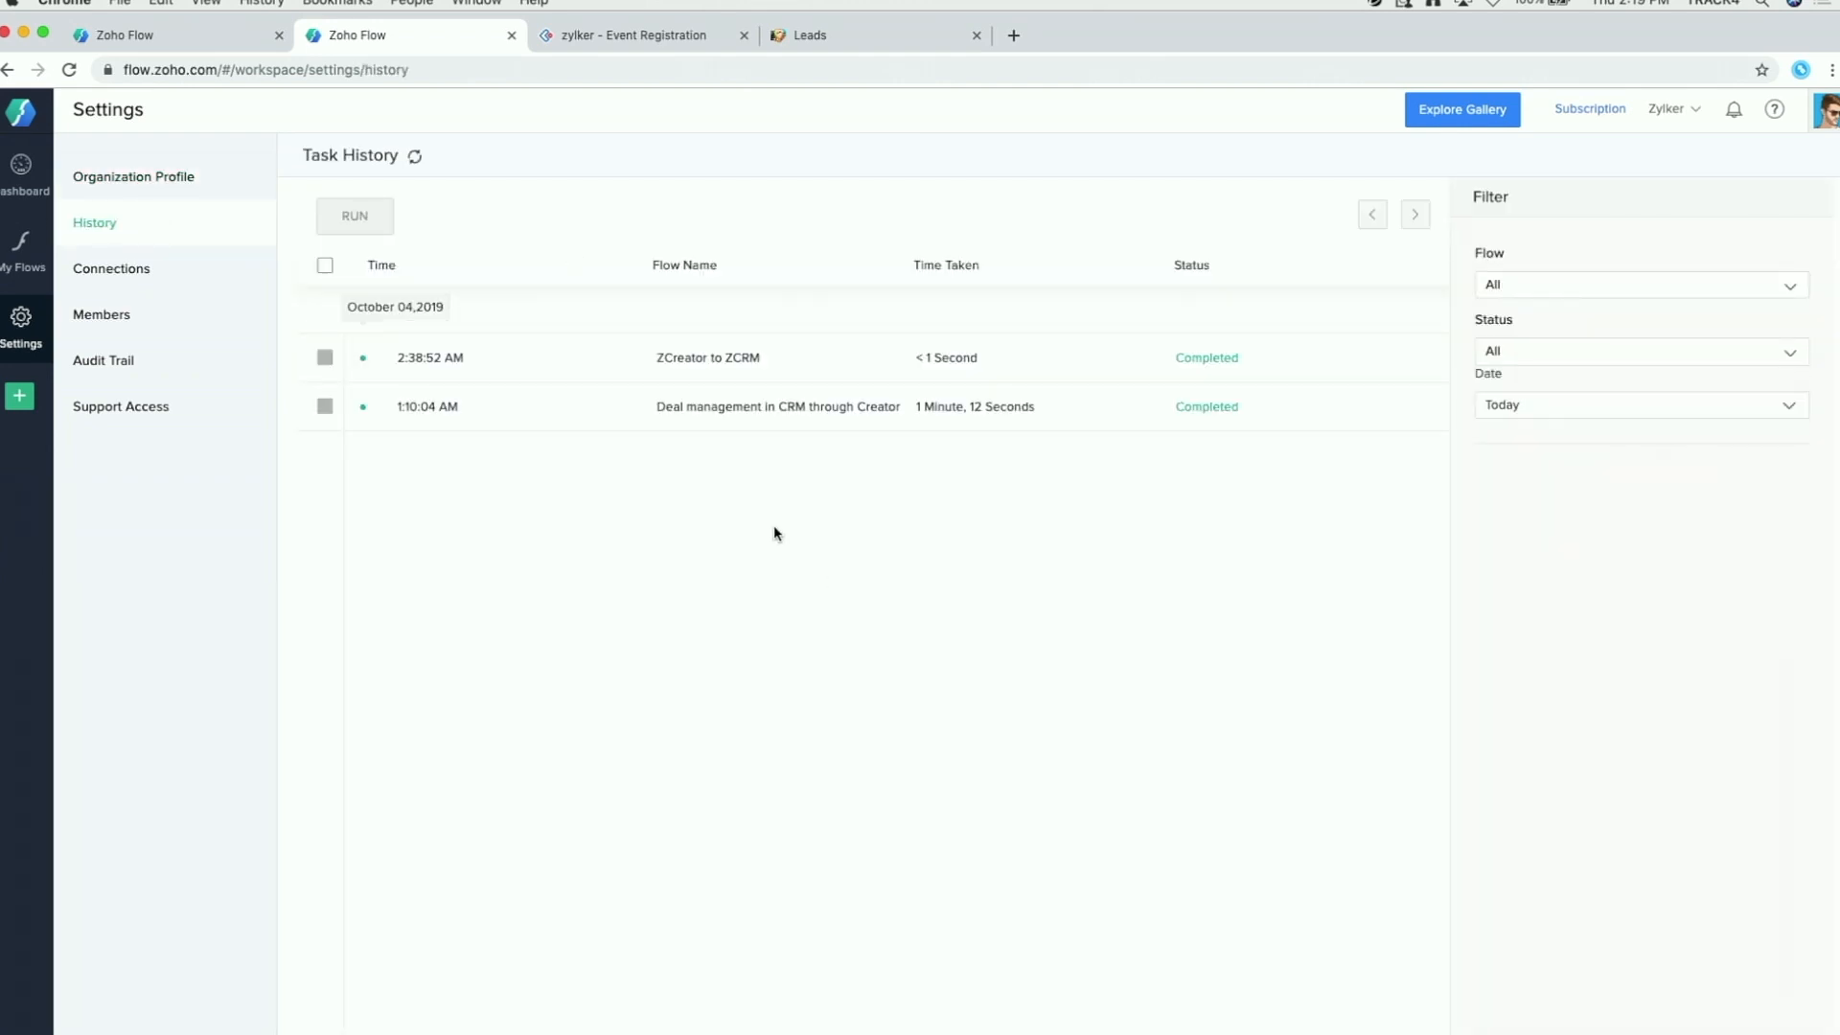
pyautogui.click(1581, 406)
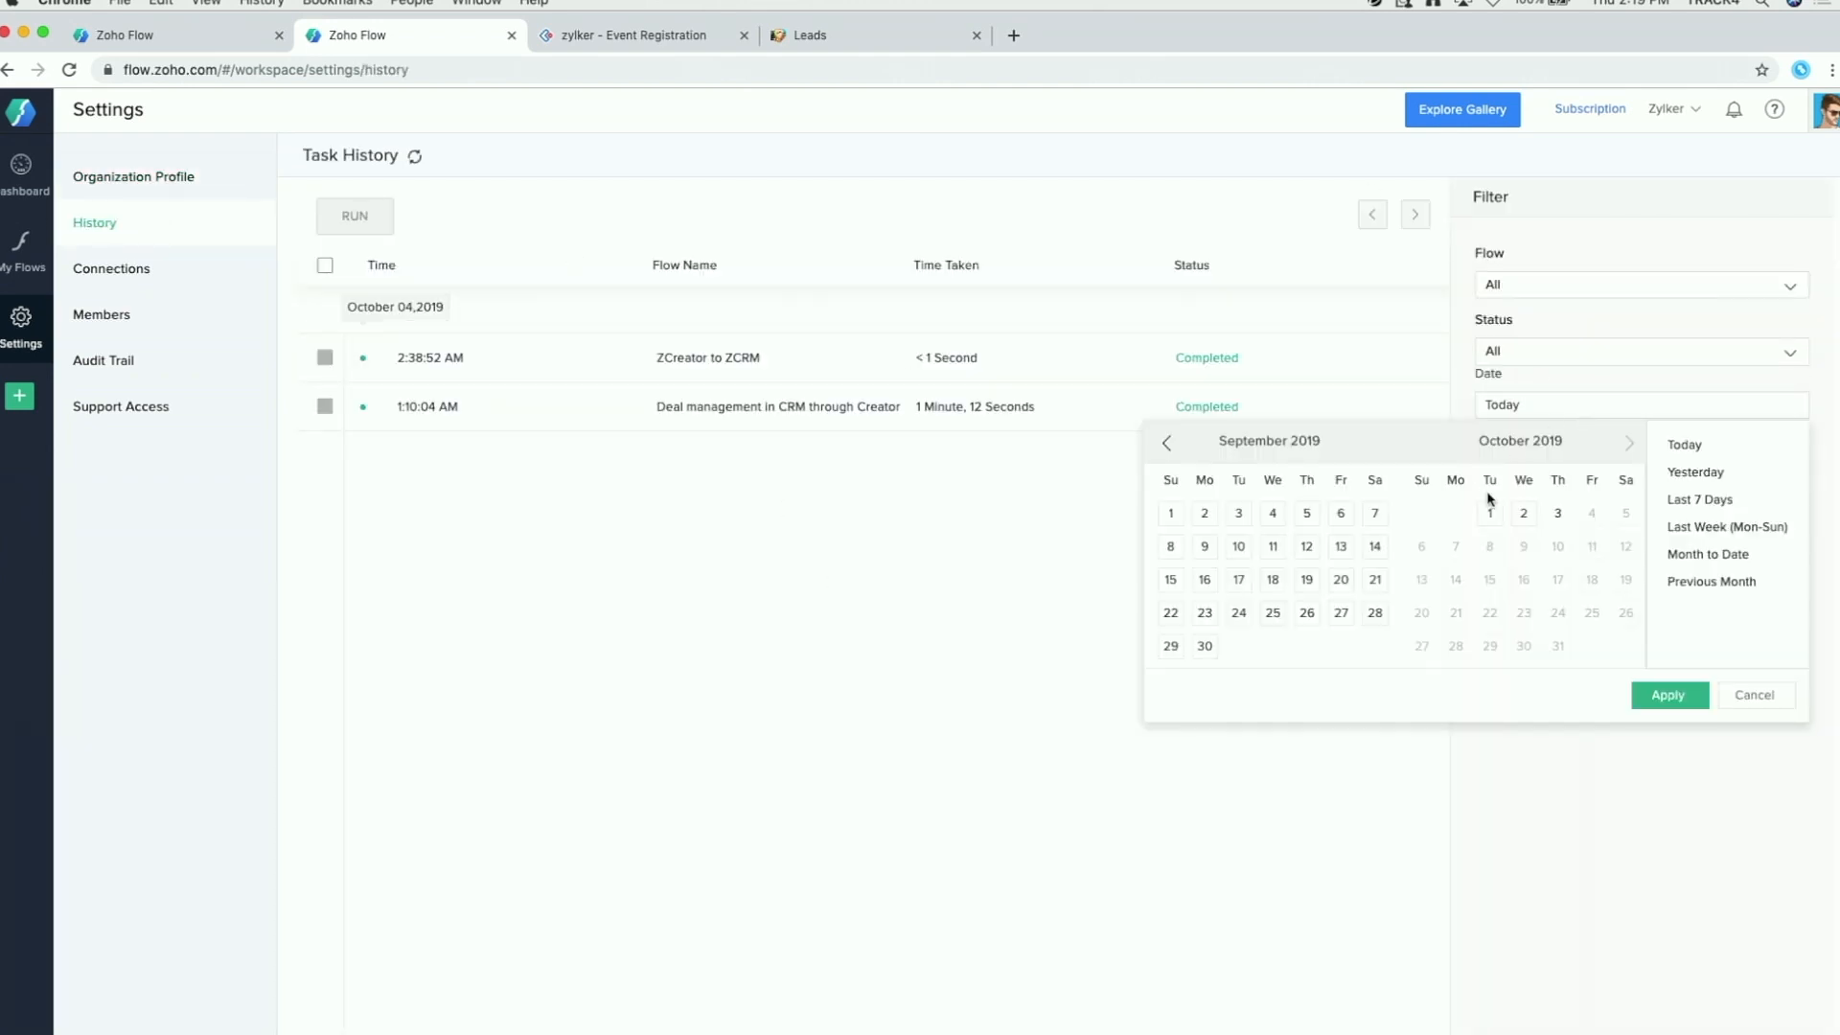
pyautogui.click(1711, 501)
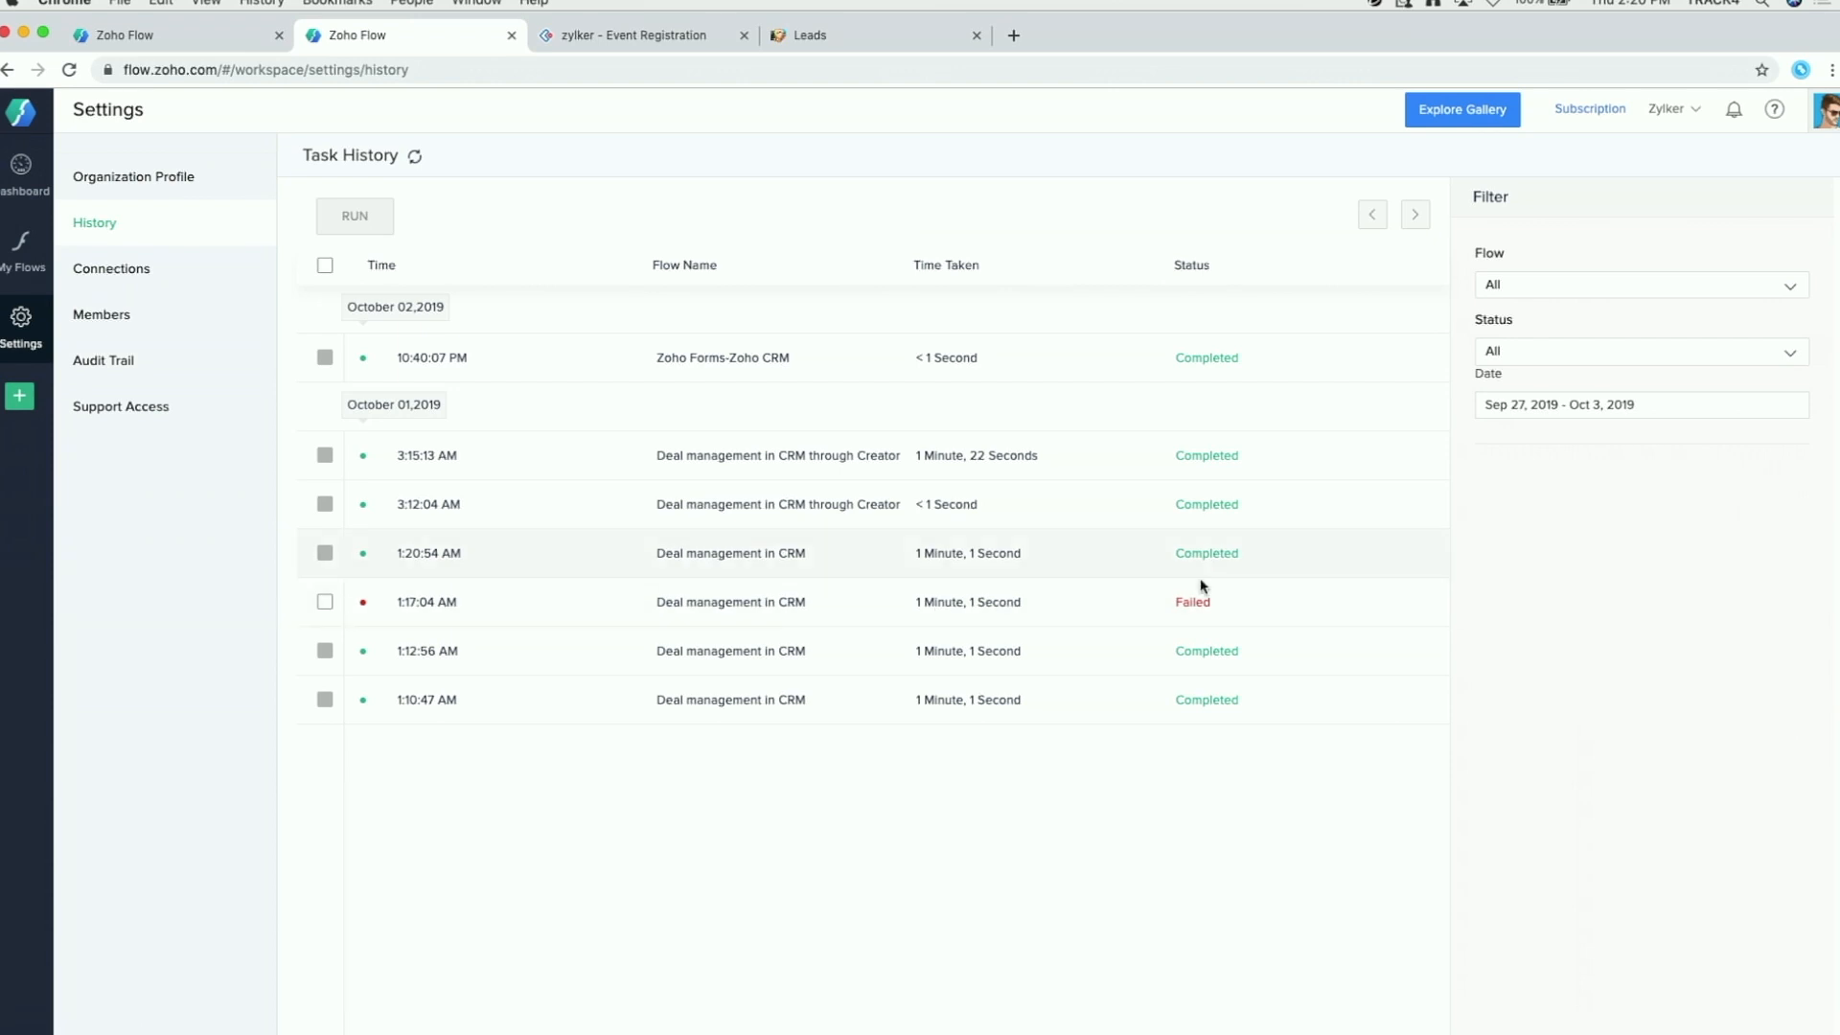
# Step: Read the Send Email error on the failed 1:17:04 AM Deal management in CRM run
pyautogui.click(848, 606)
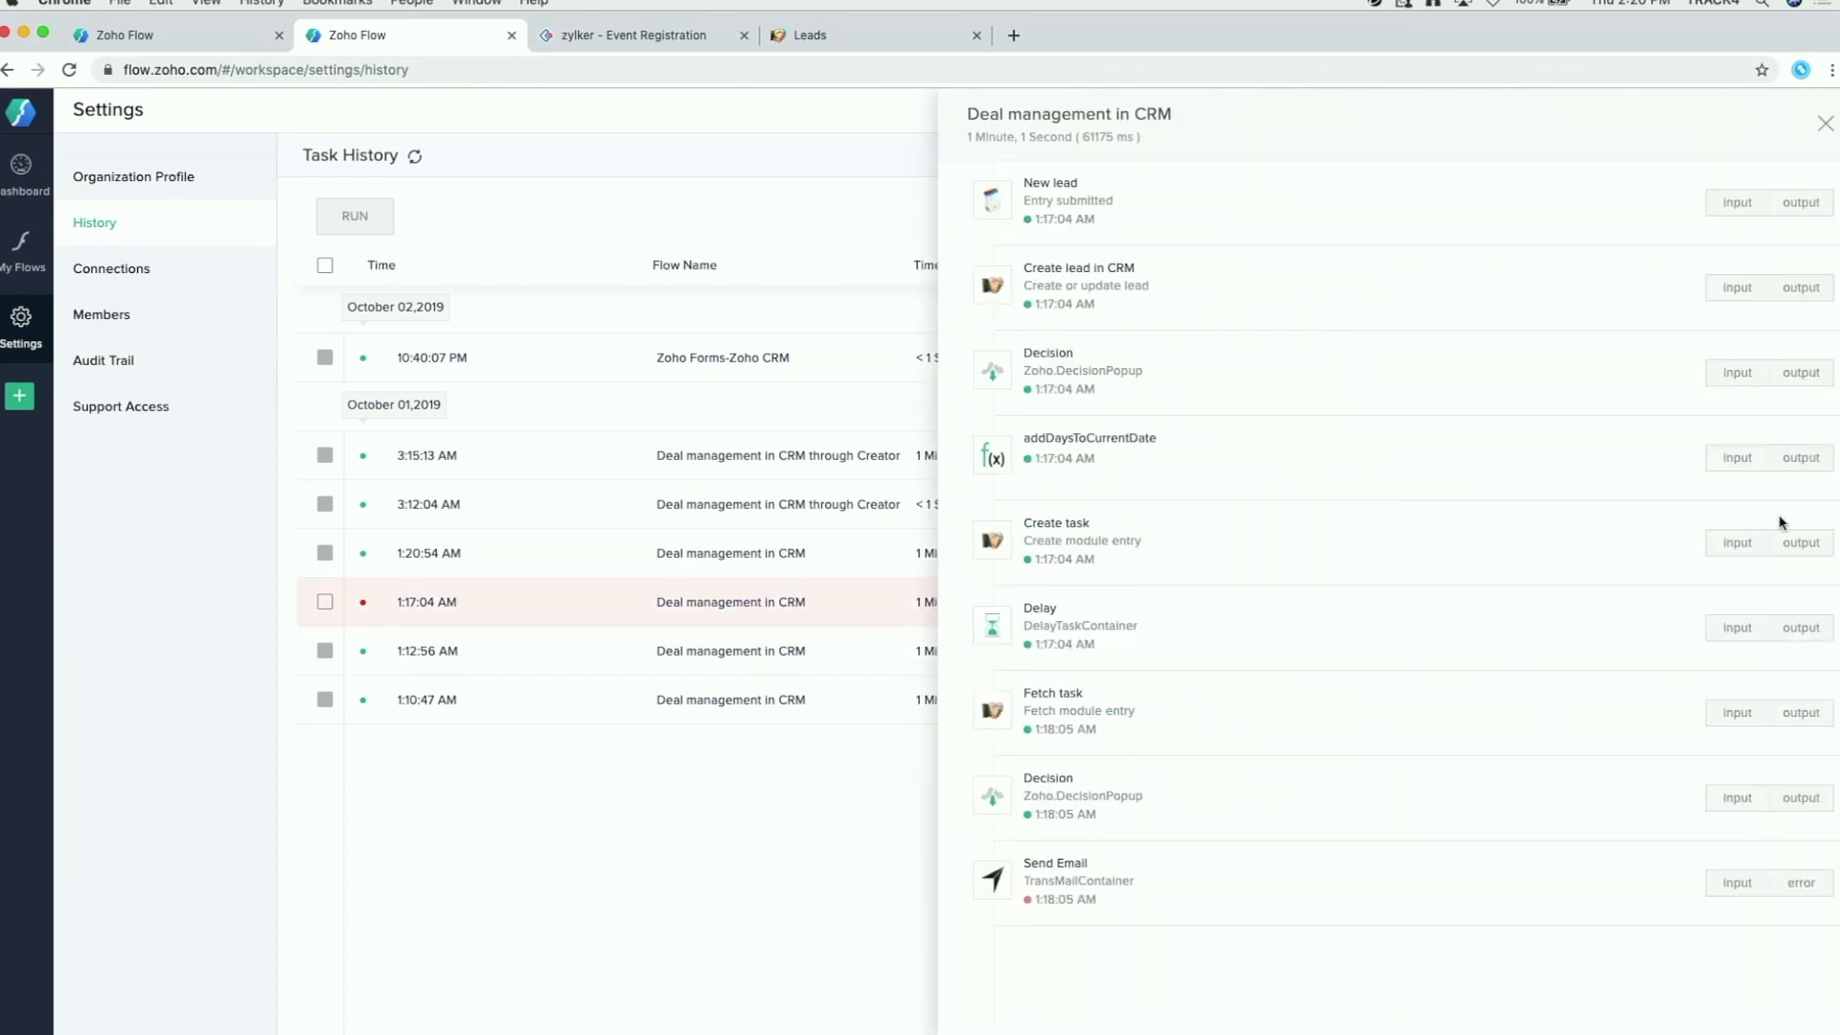
pyautogui.click(1807, 890)
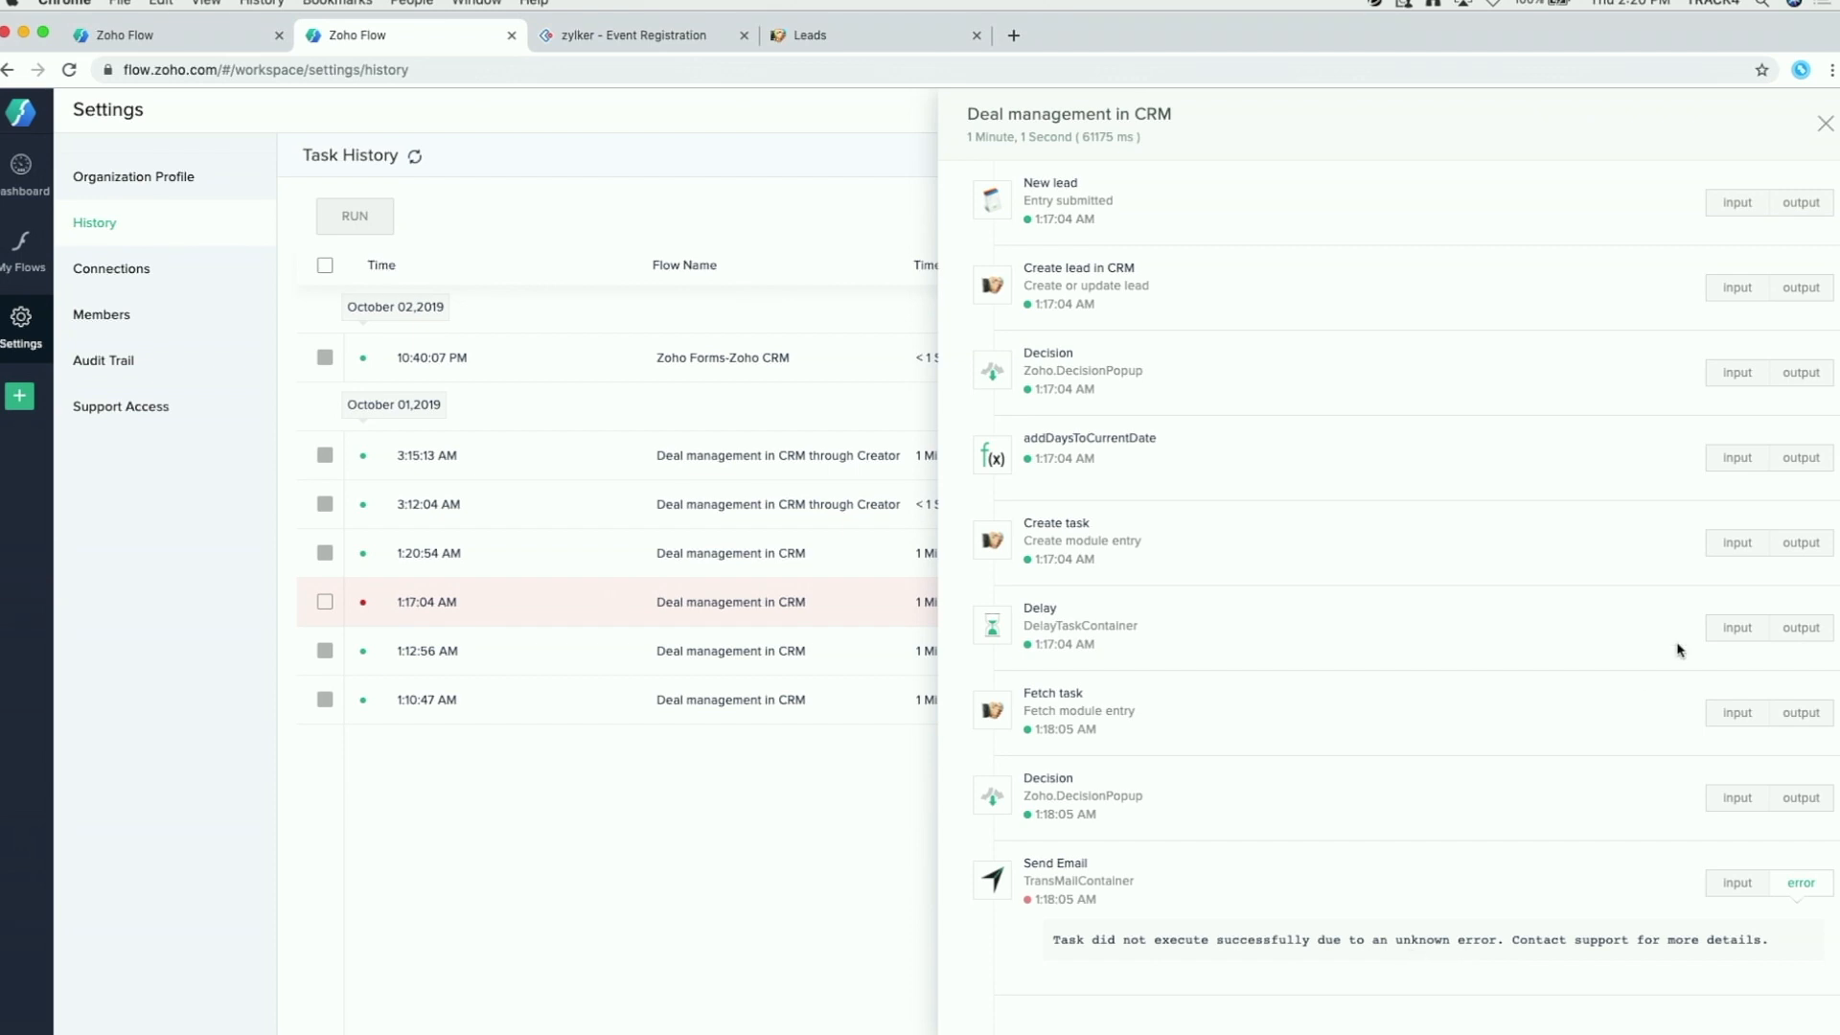
pyautogui.click(1824, 123)
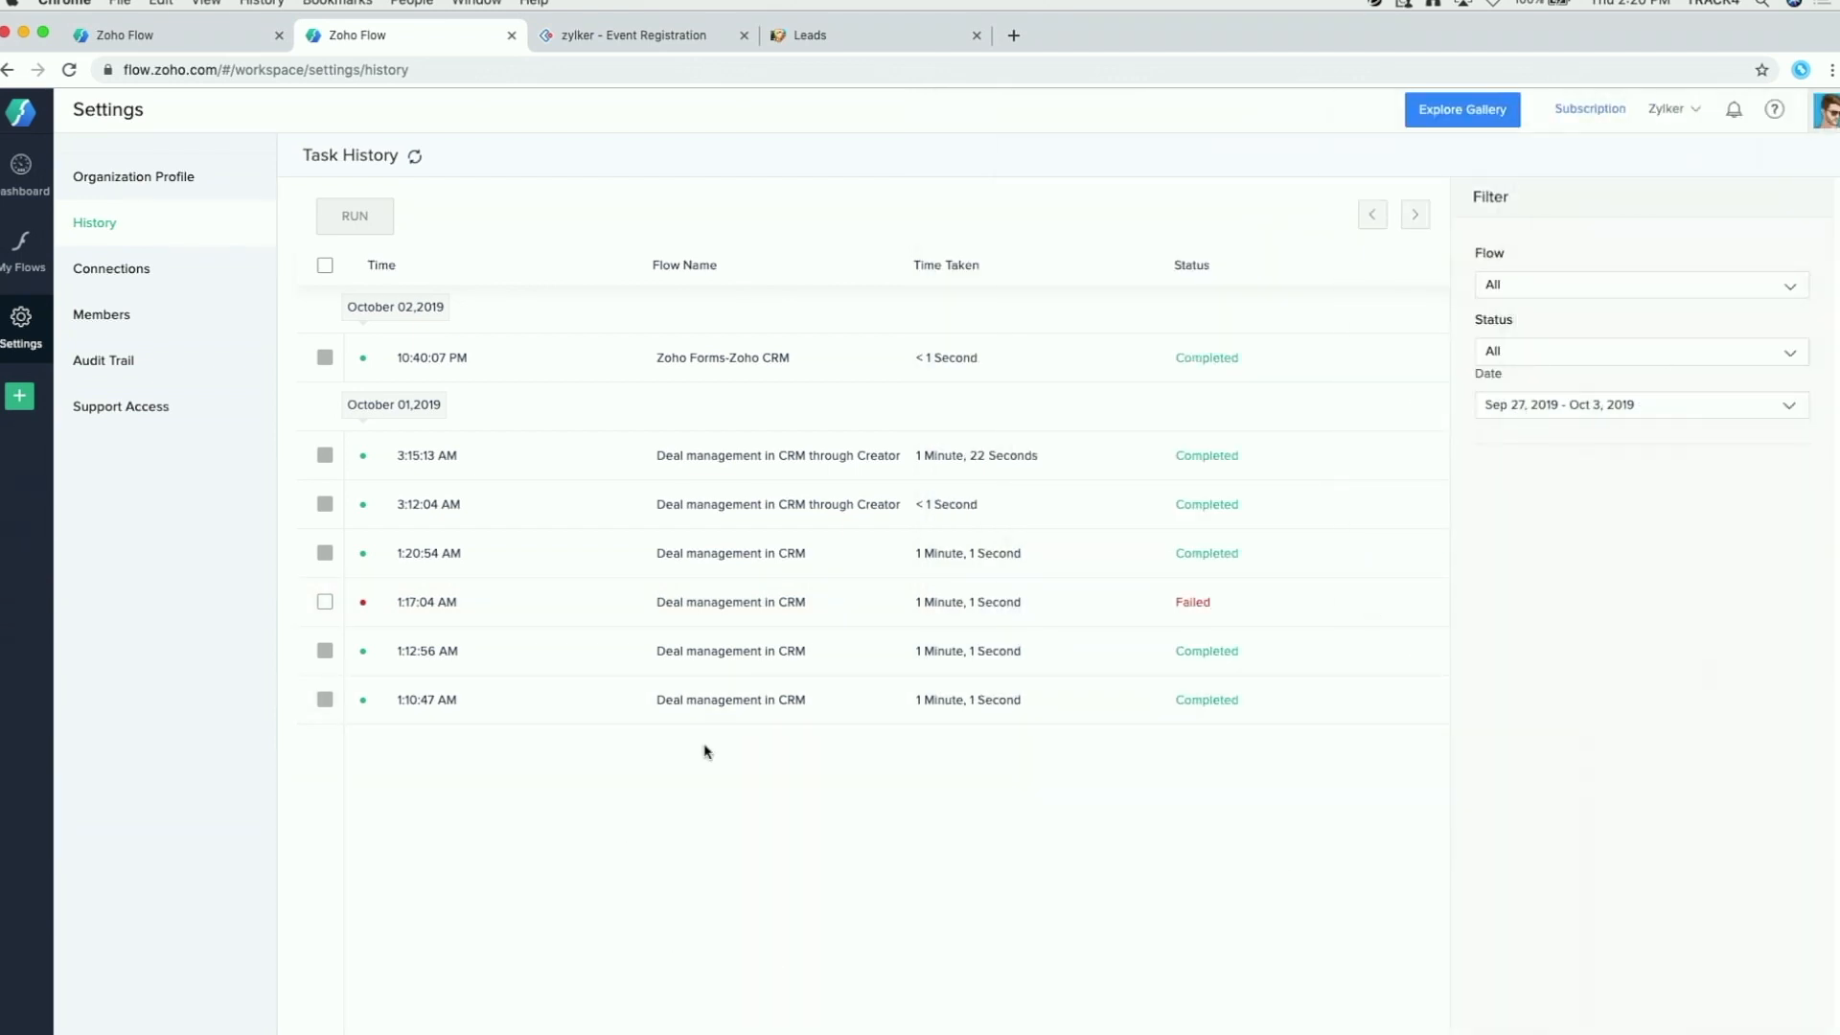
# Step: Scroll through the app Connections list, then view the seven workspace Members and their roles
pyautogui.click(128, 279)
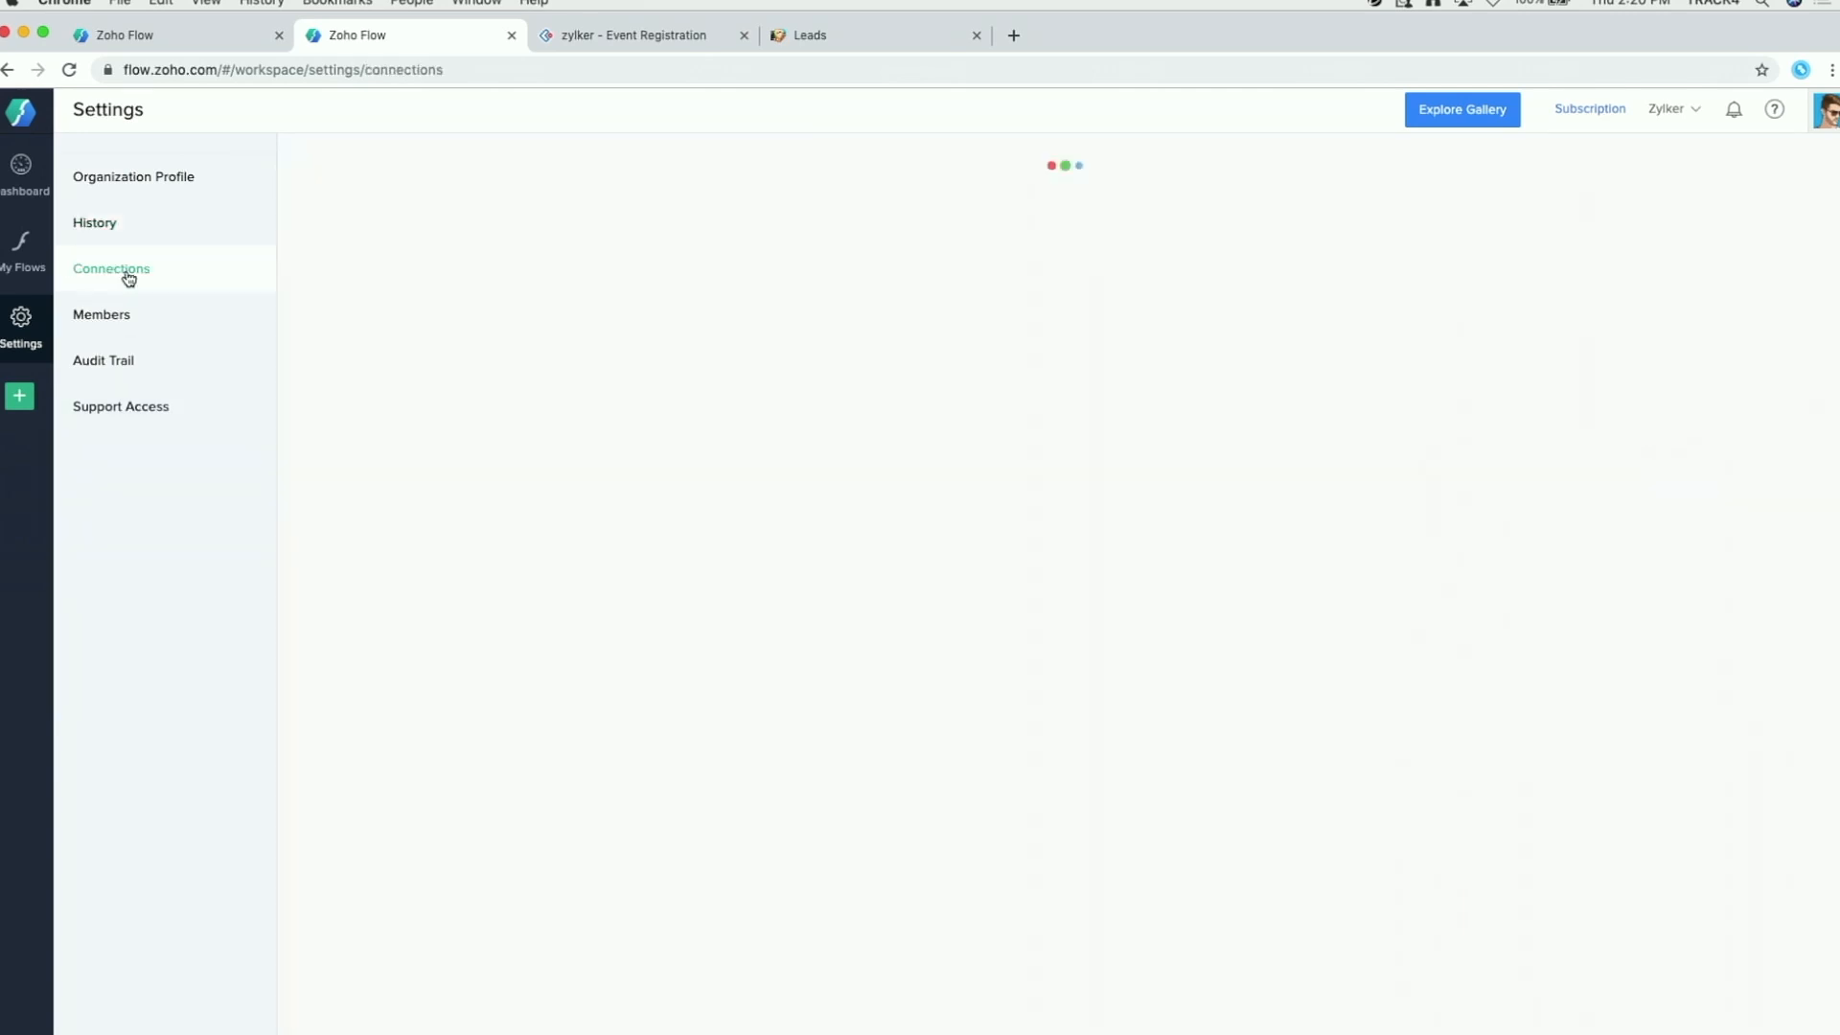
pyautogui.scroll(-3, 788, 476)
pyautogui.scroll(3, 789, 476)
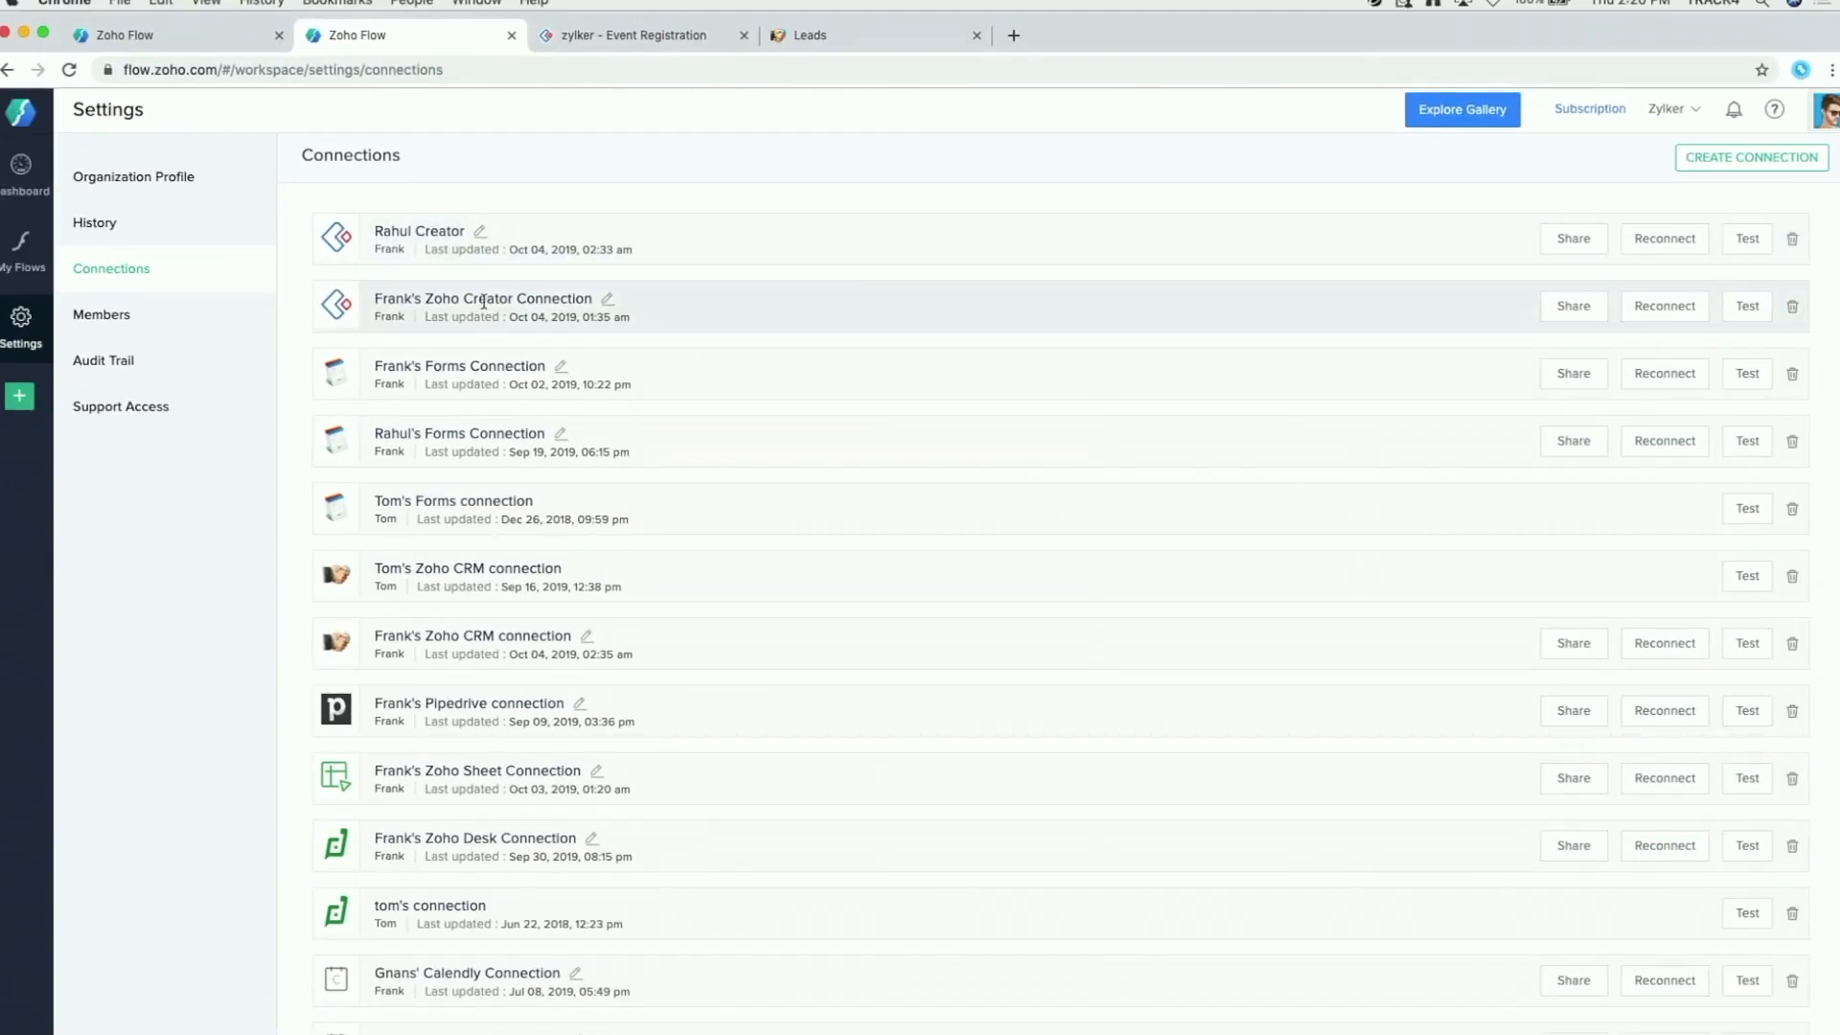
pyautogui.scroll(-10, 535, 307)
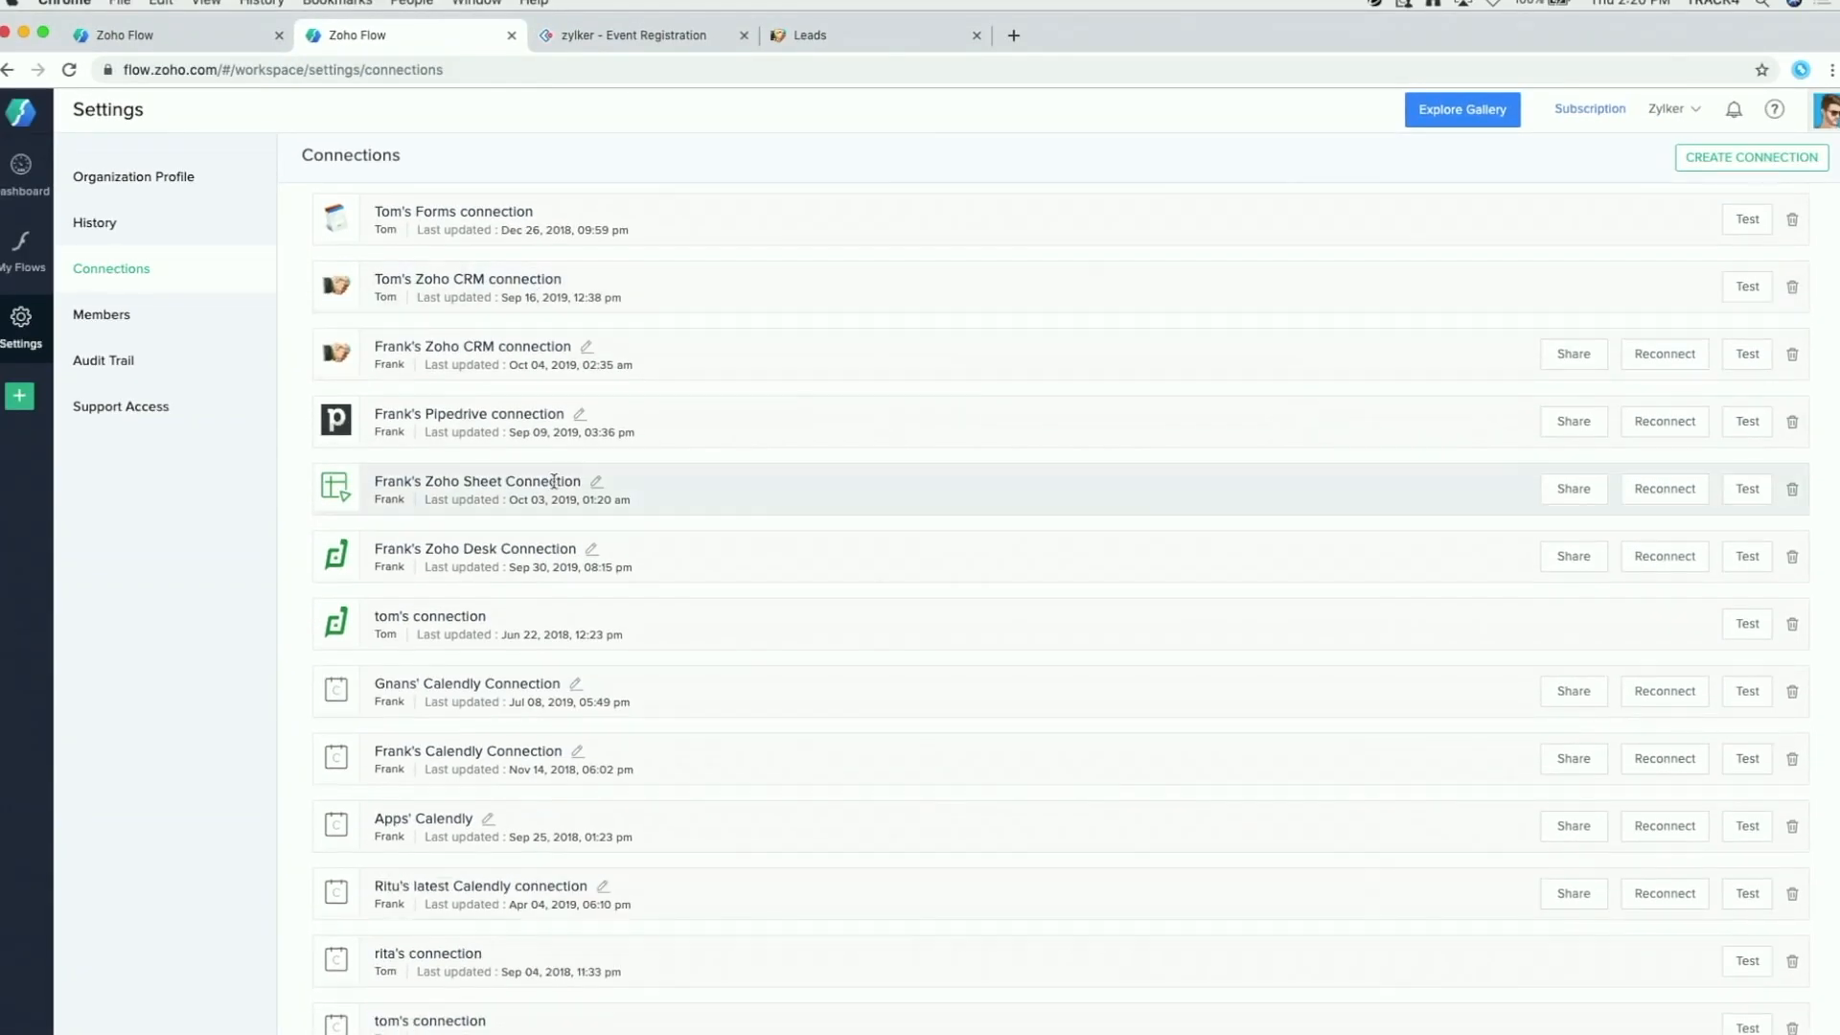
pyautogui.scroll(-20, 561, 410)
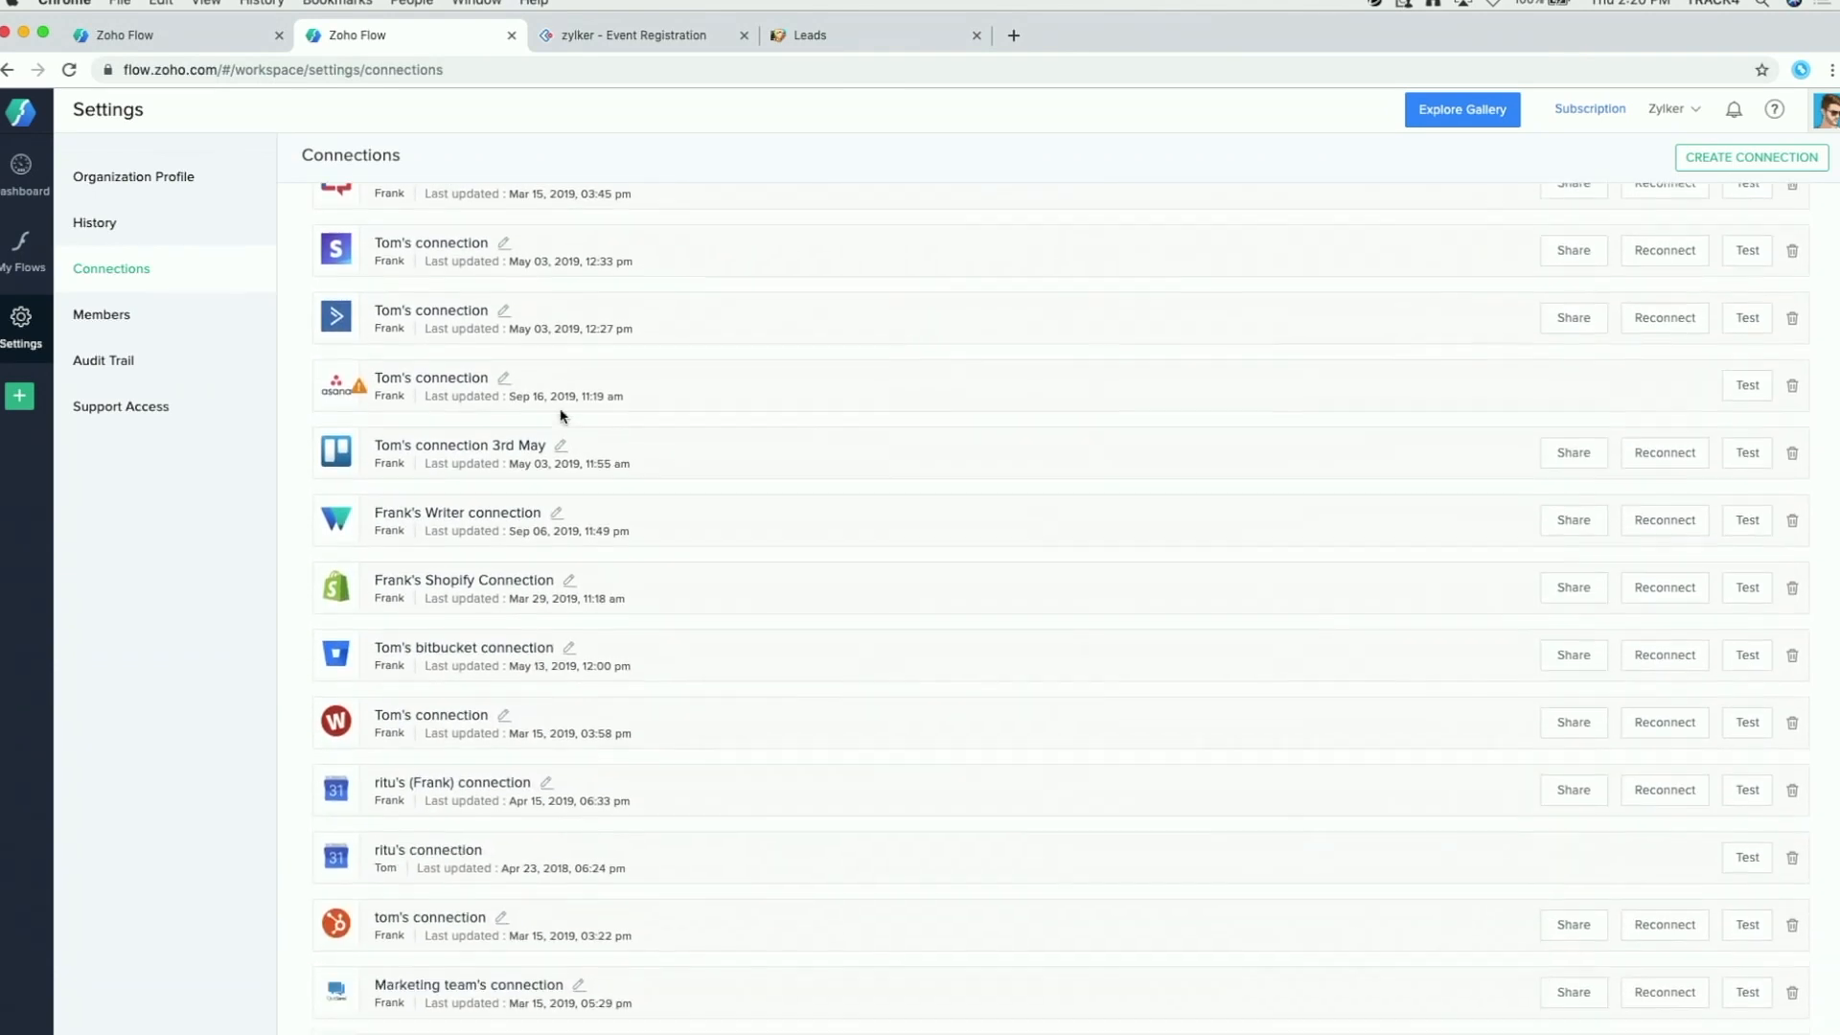
pyautogui.scroll(20, 562, 417)
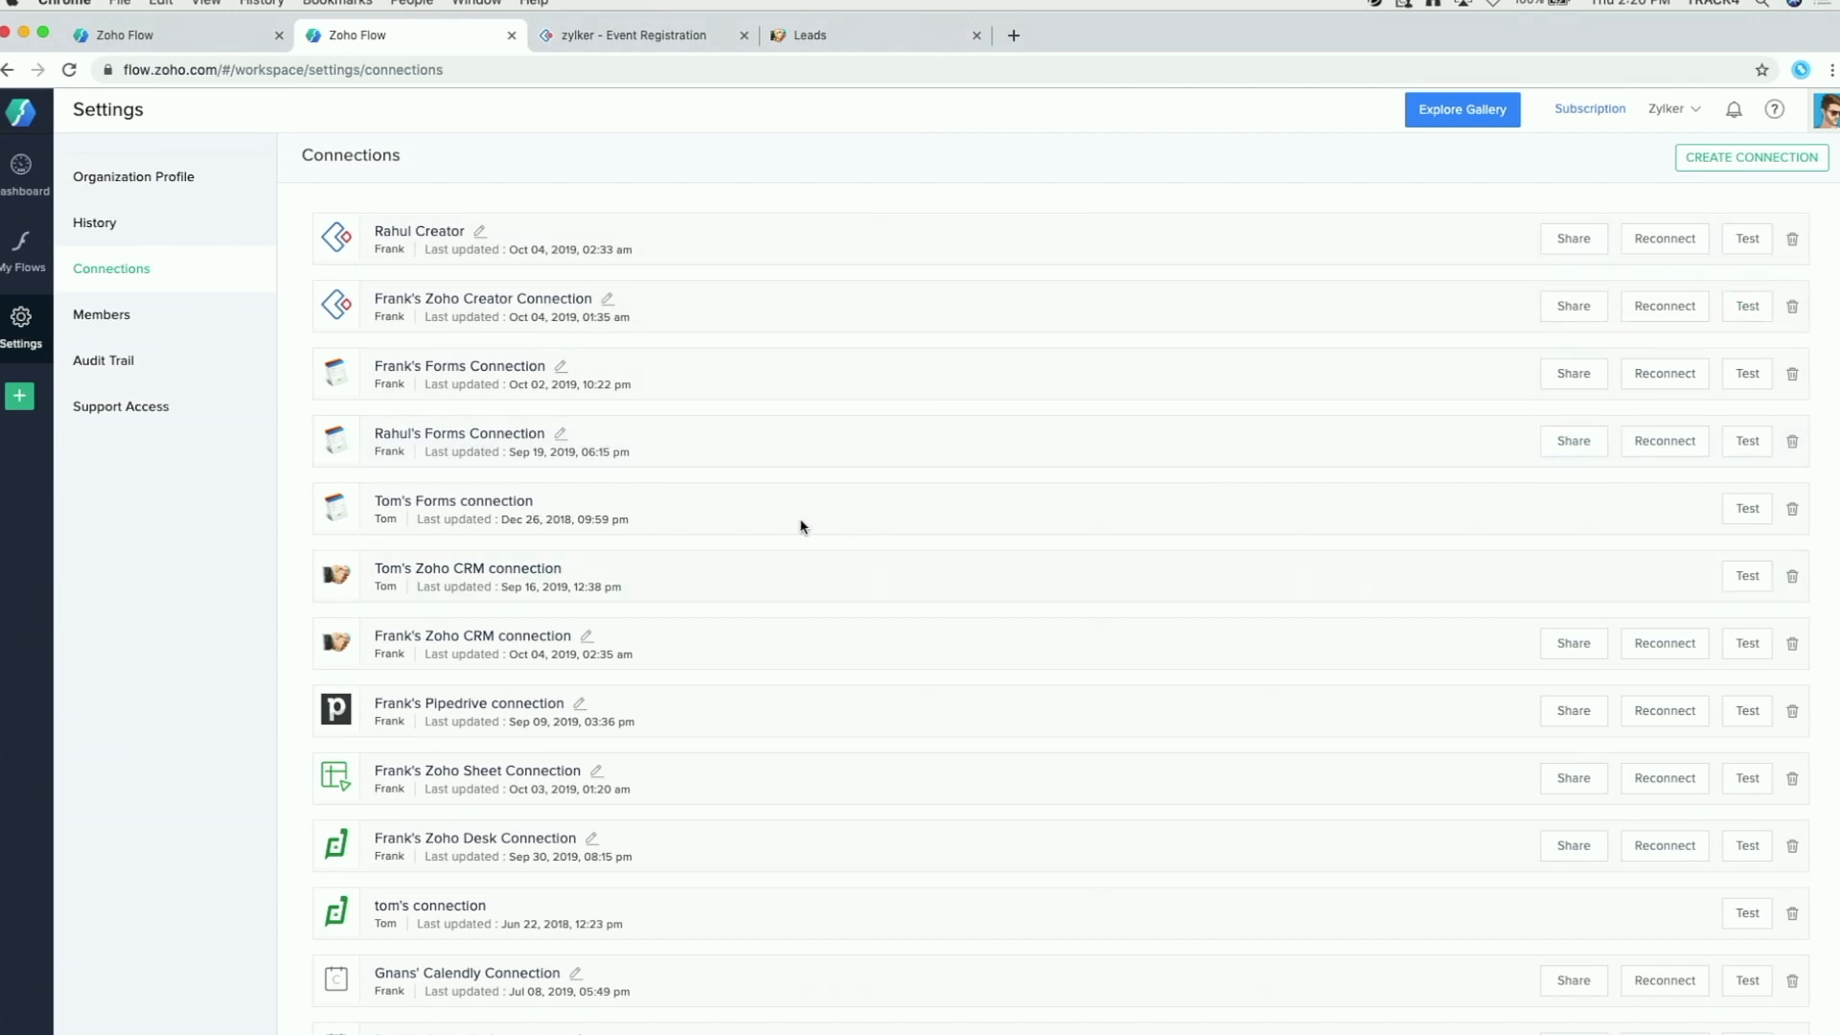
pyautogui.scroll(-2, 858, 468)
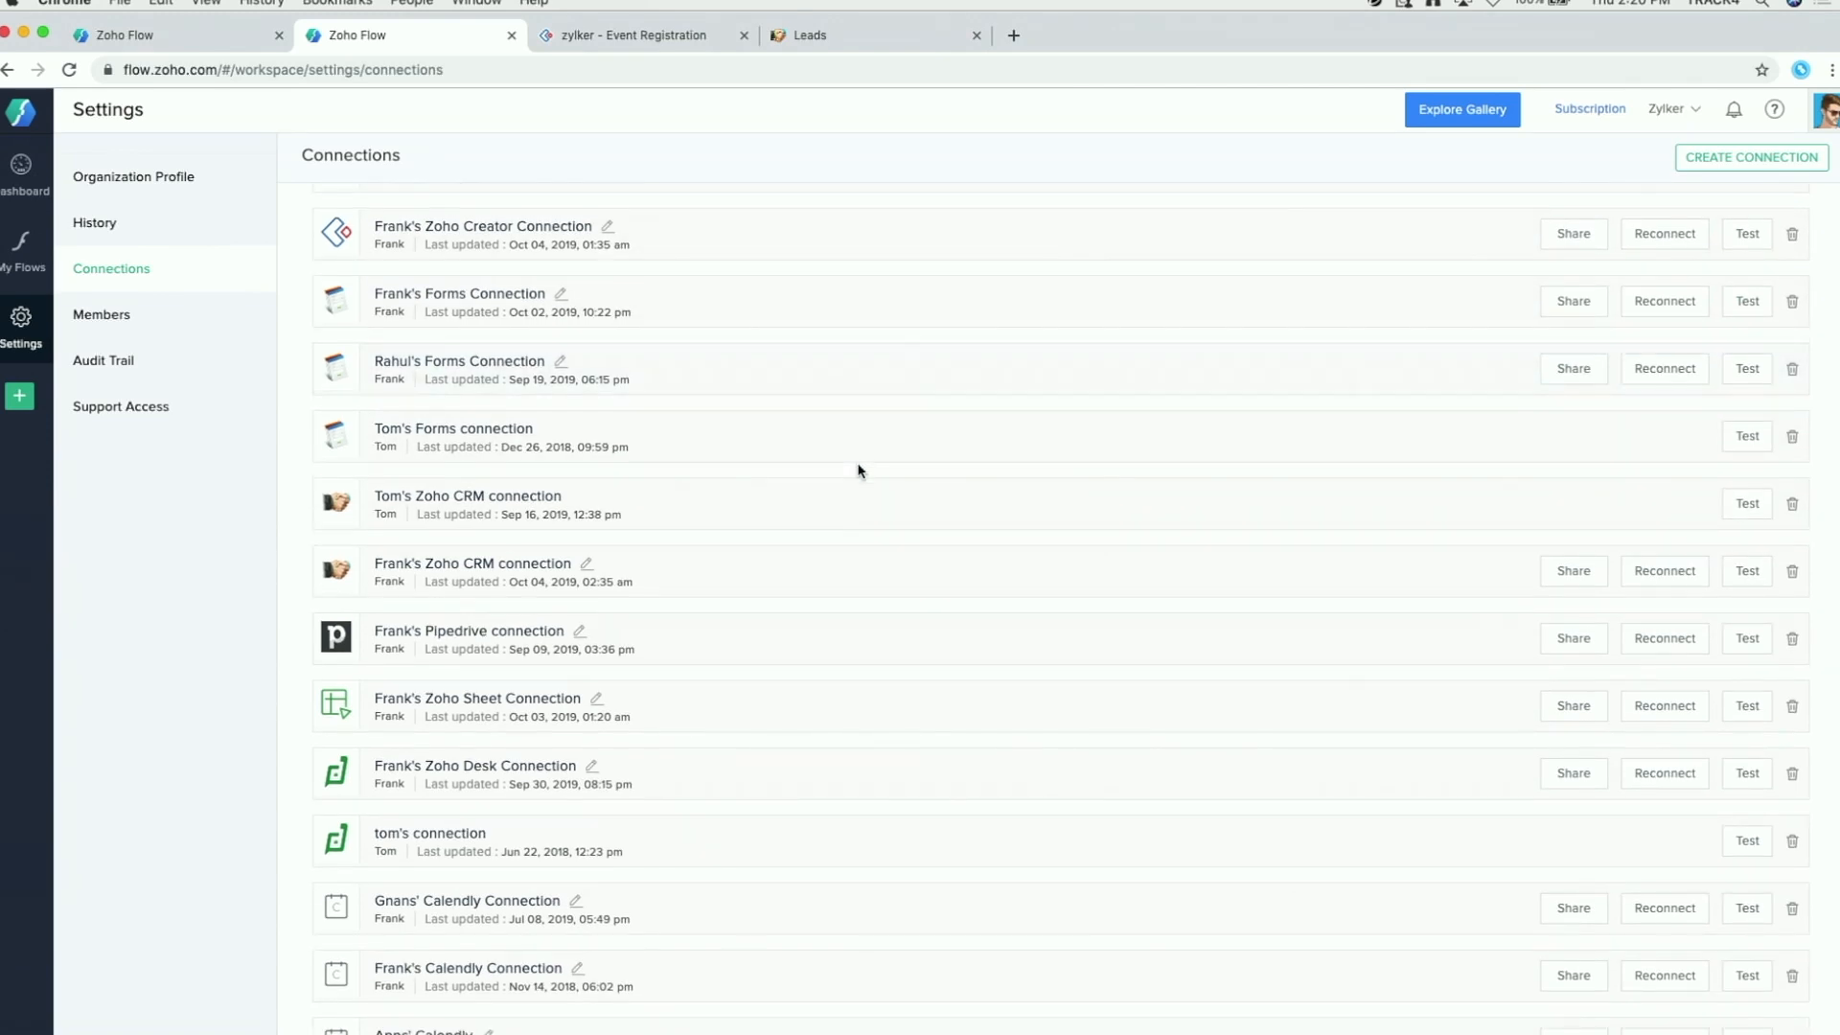
pyautogui.scroll(2, 858, 469)
pyautogui.click(148, 326)
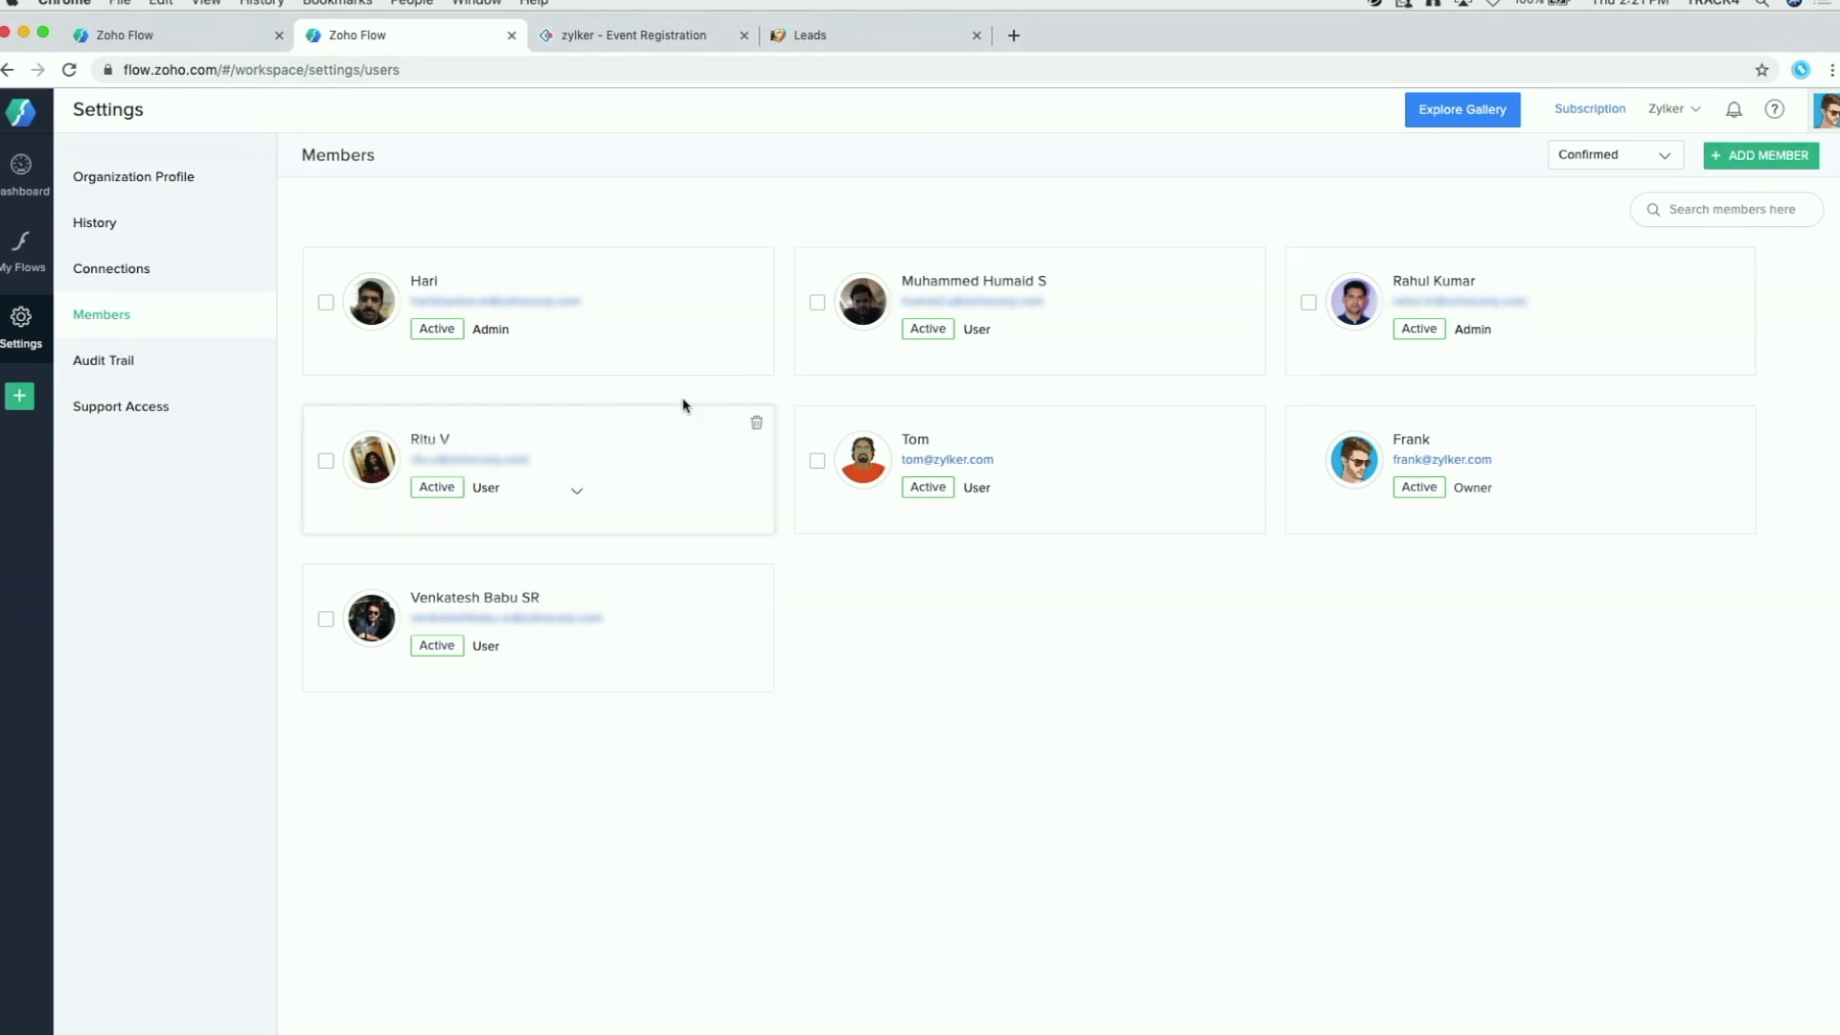
# Step: Check Support Access and the help resources, then advance to the 'How Flow Fits in The Zoho Picture' slide
pyautogui.click(134, 408)
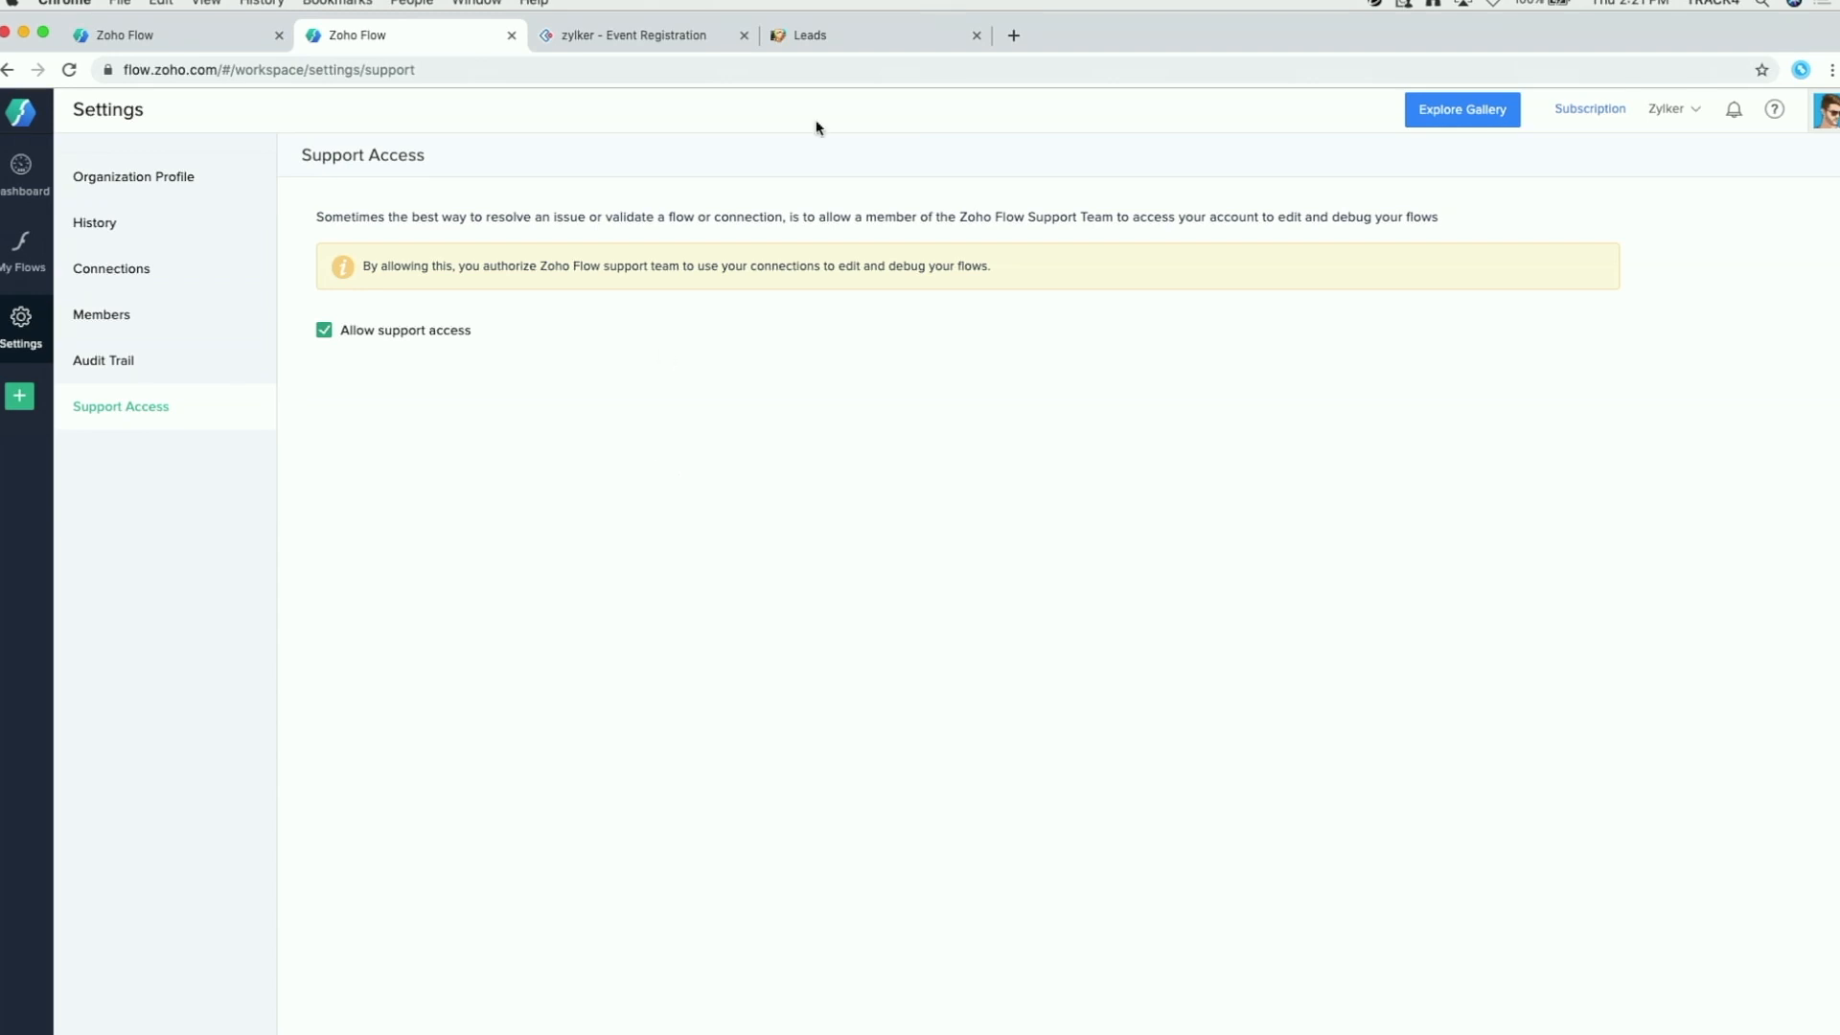
pyautogui.click(1774, 110)
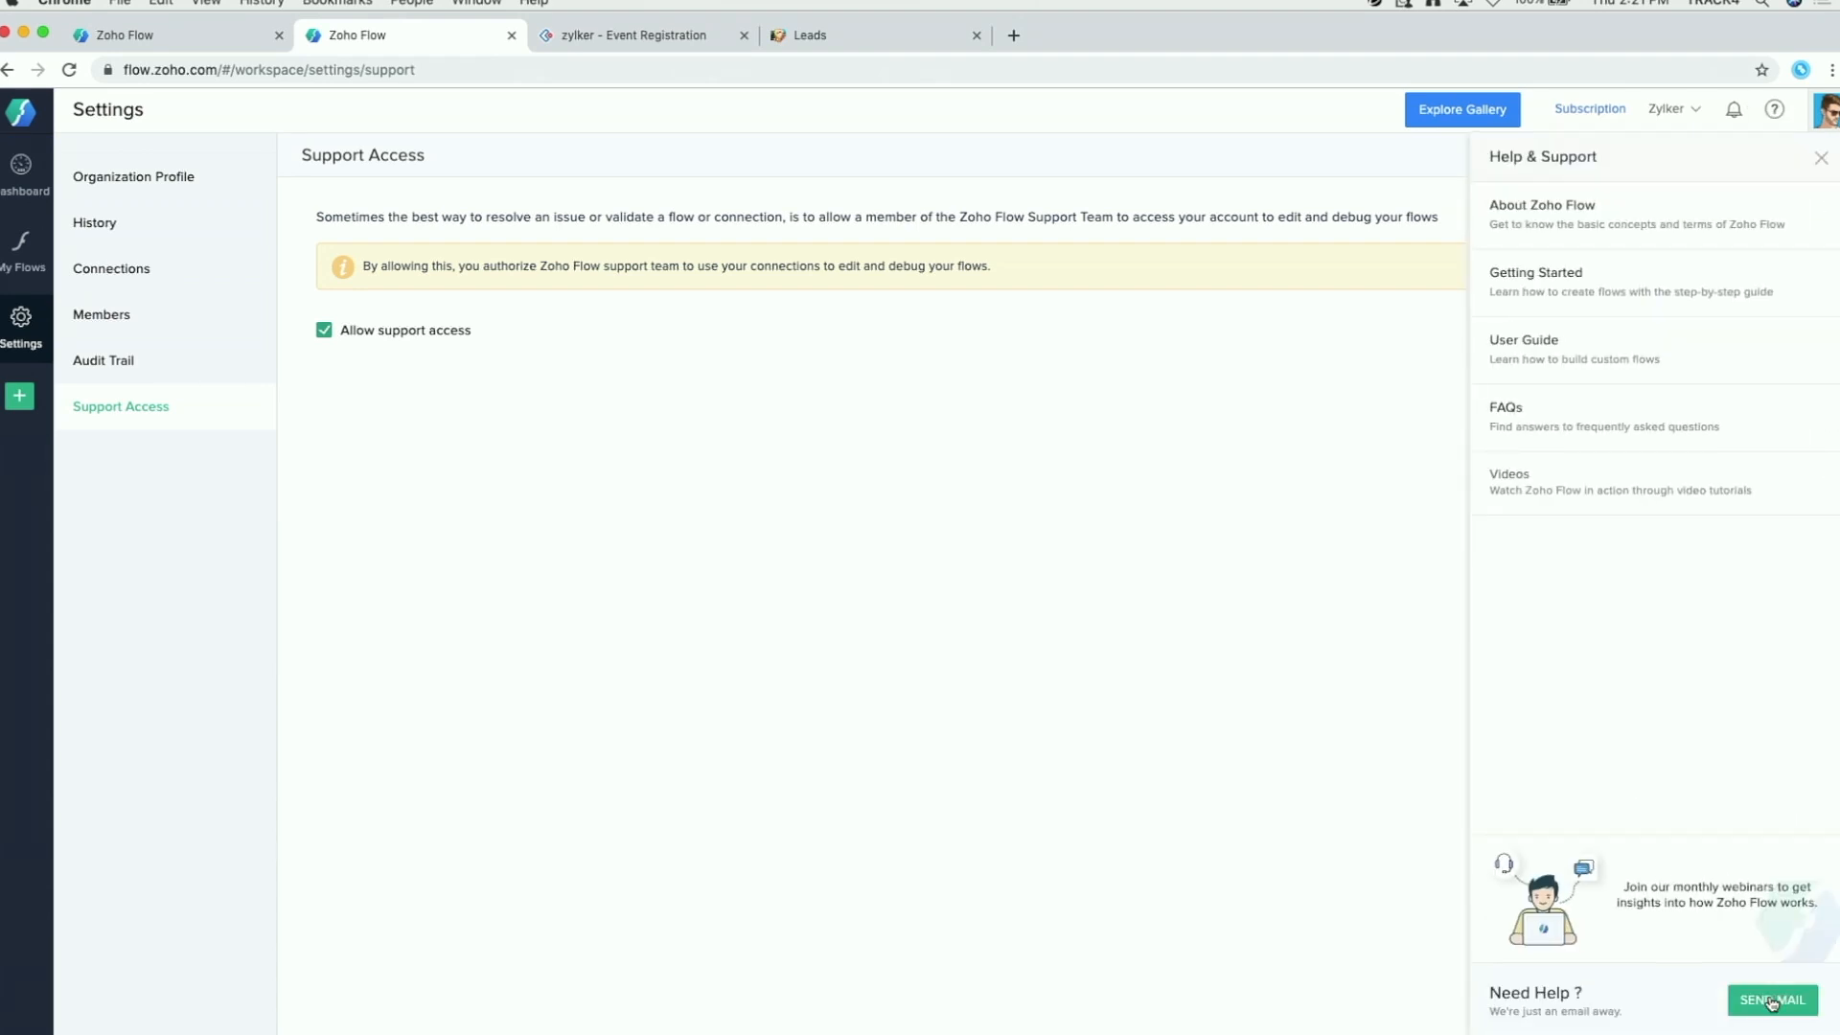
pyautogui.click(1338, 639)
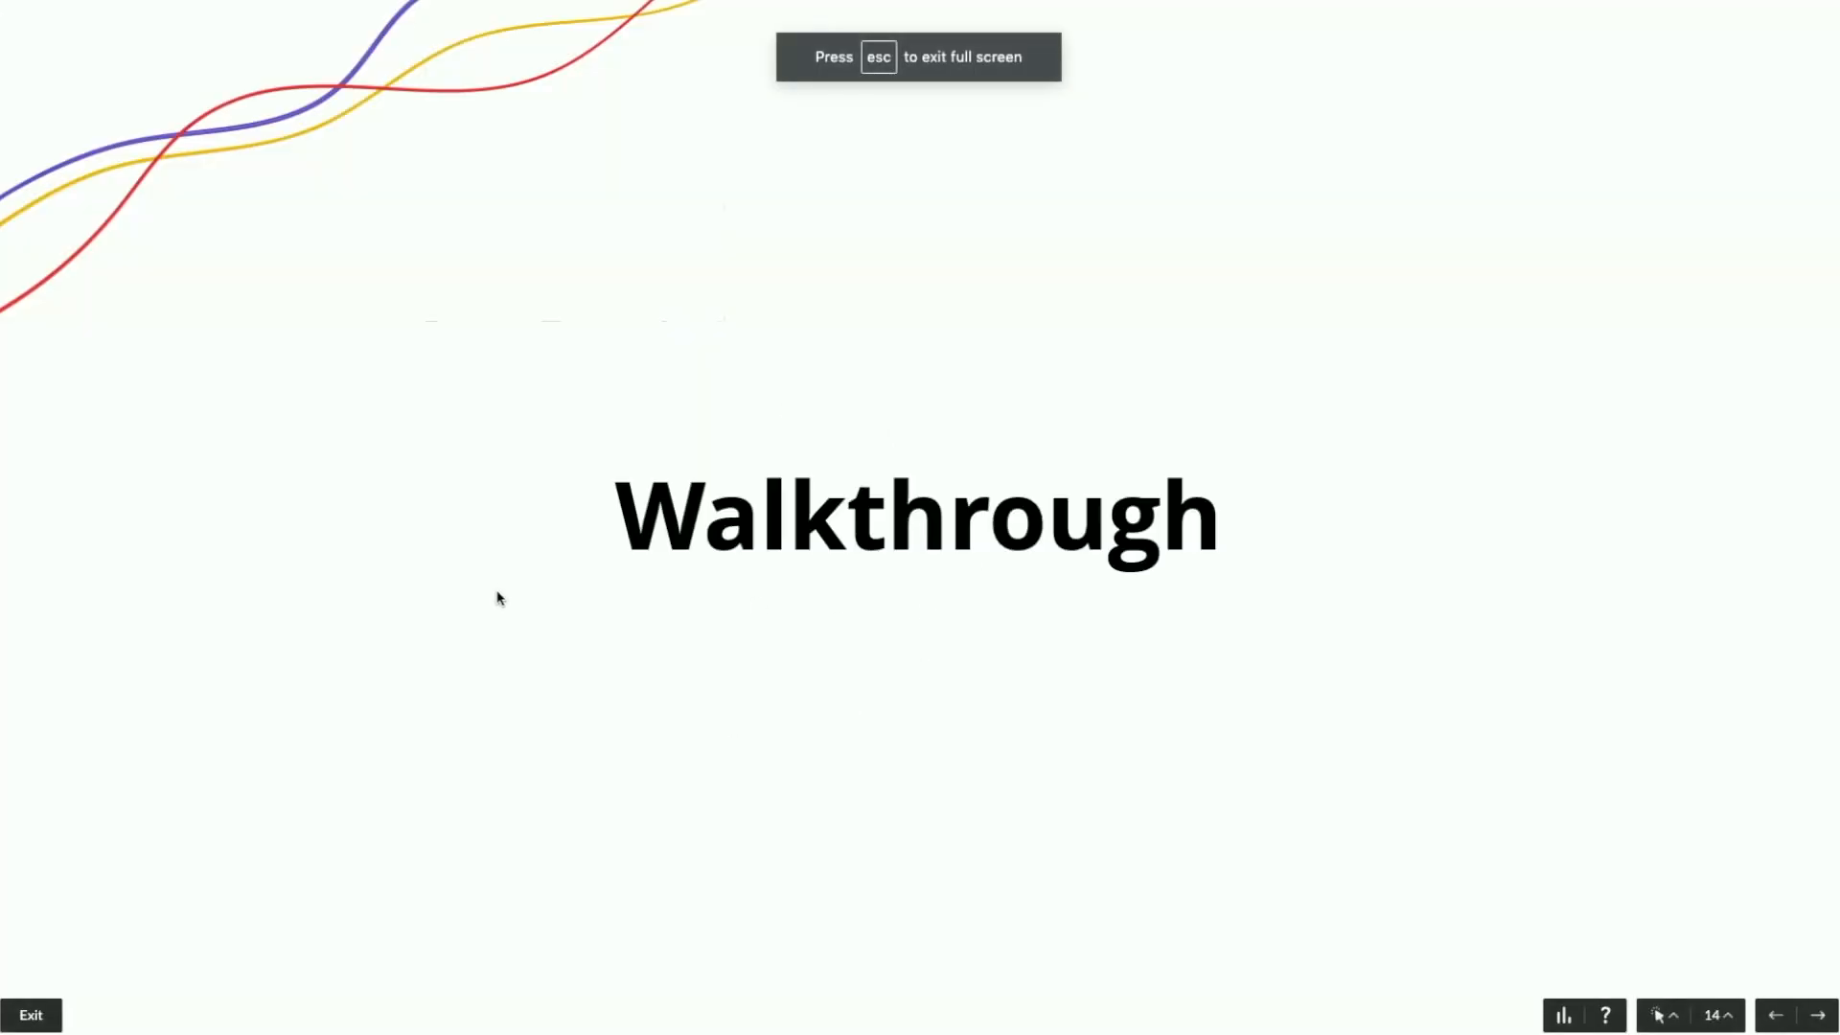
pyautogui.press('Right')
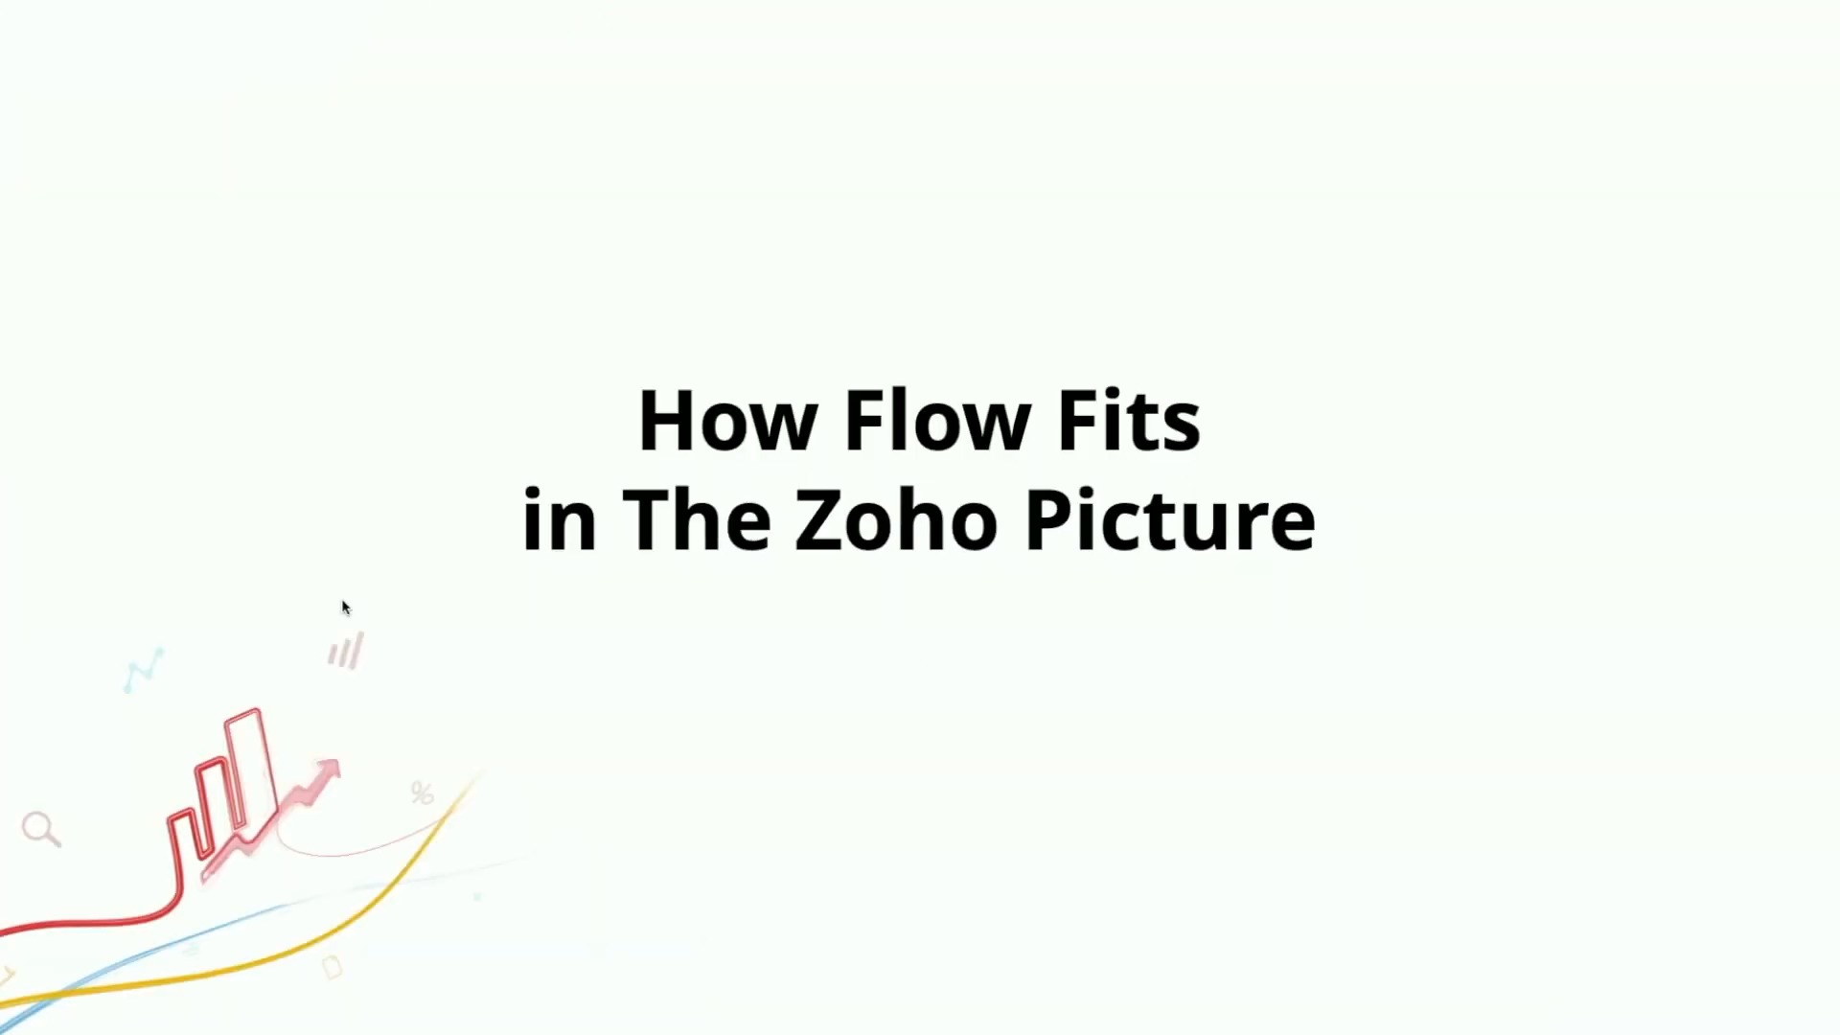